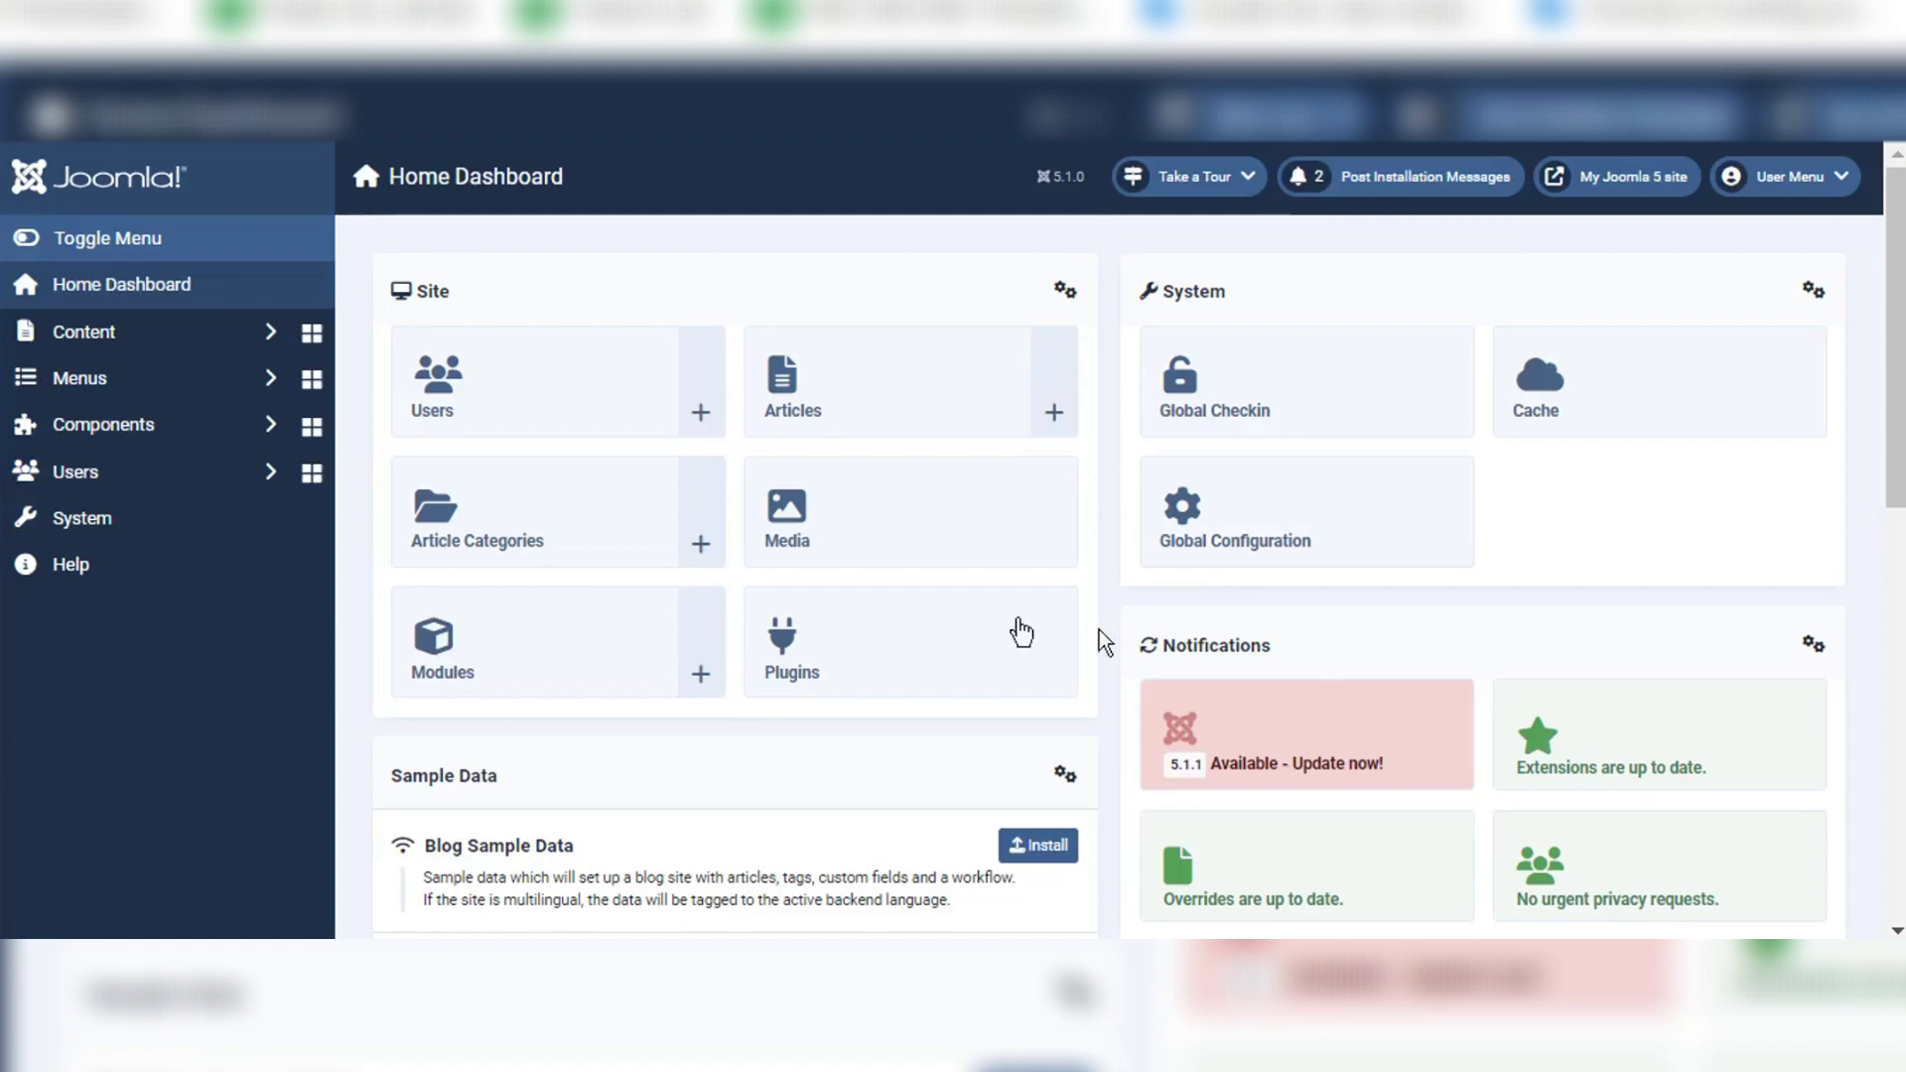
Step: Preview the public site's home page, then return to the administrator dashboard
click(1643, 176)
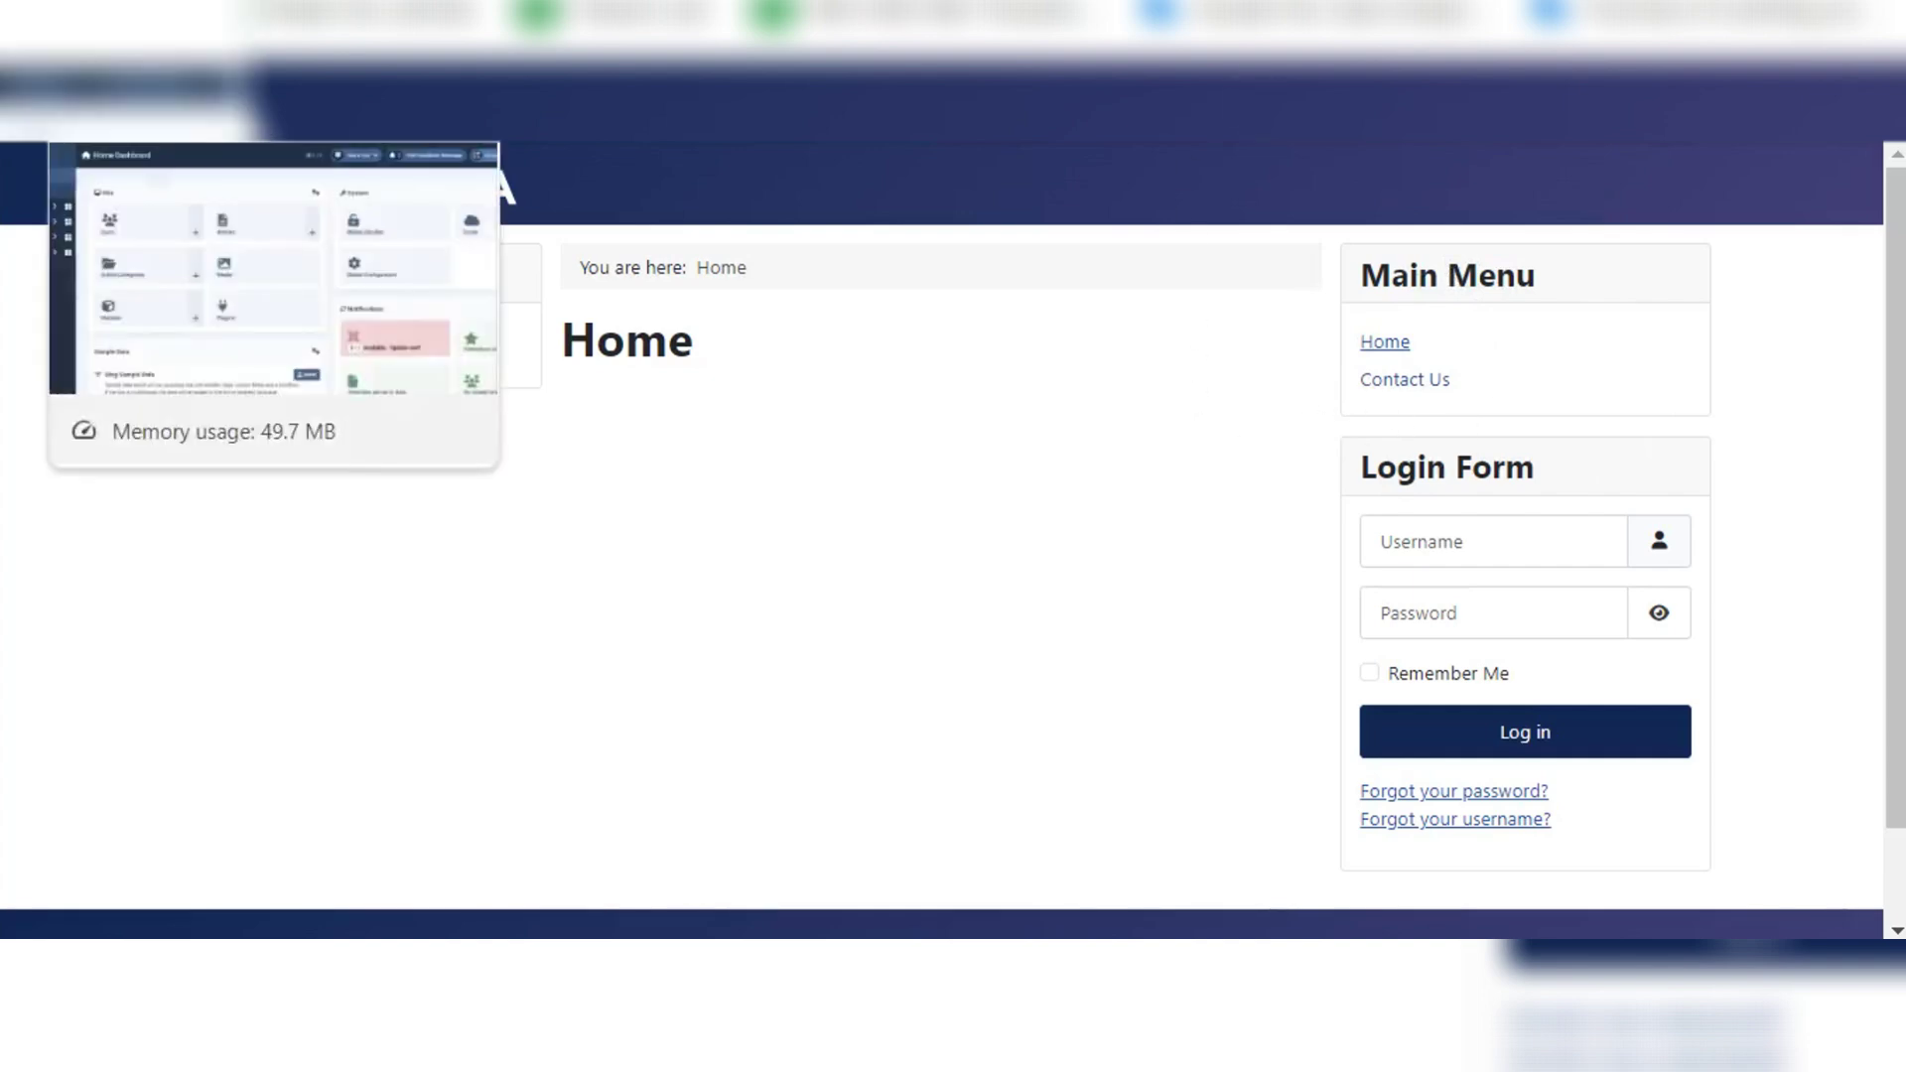
click(149, 134)
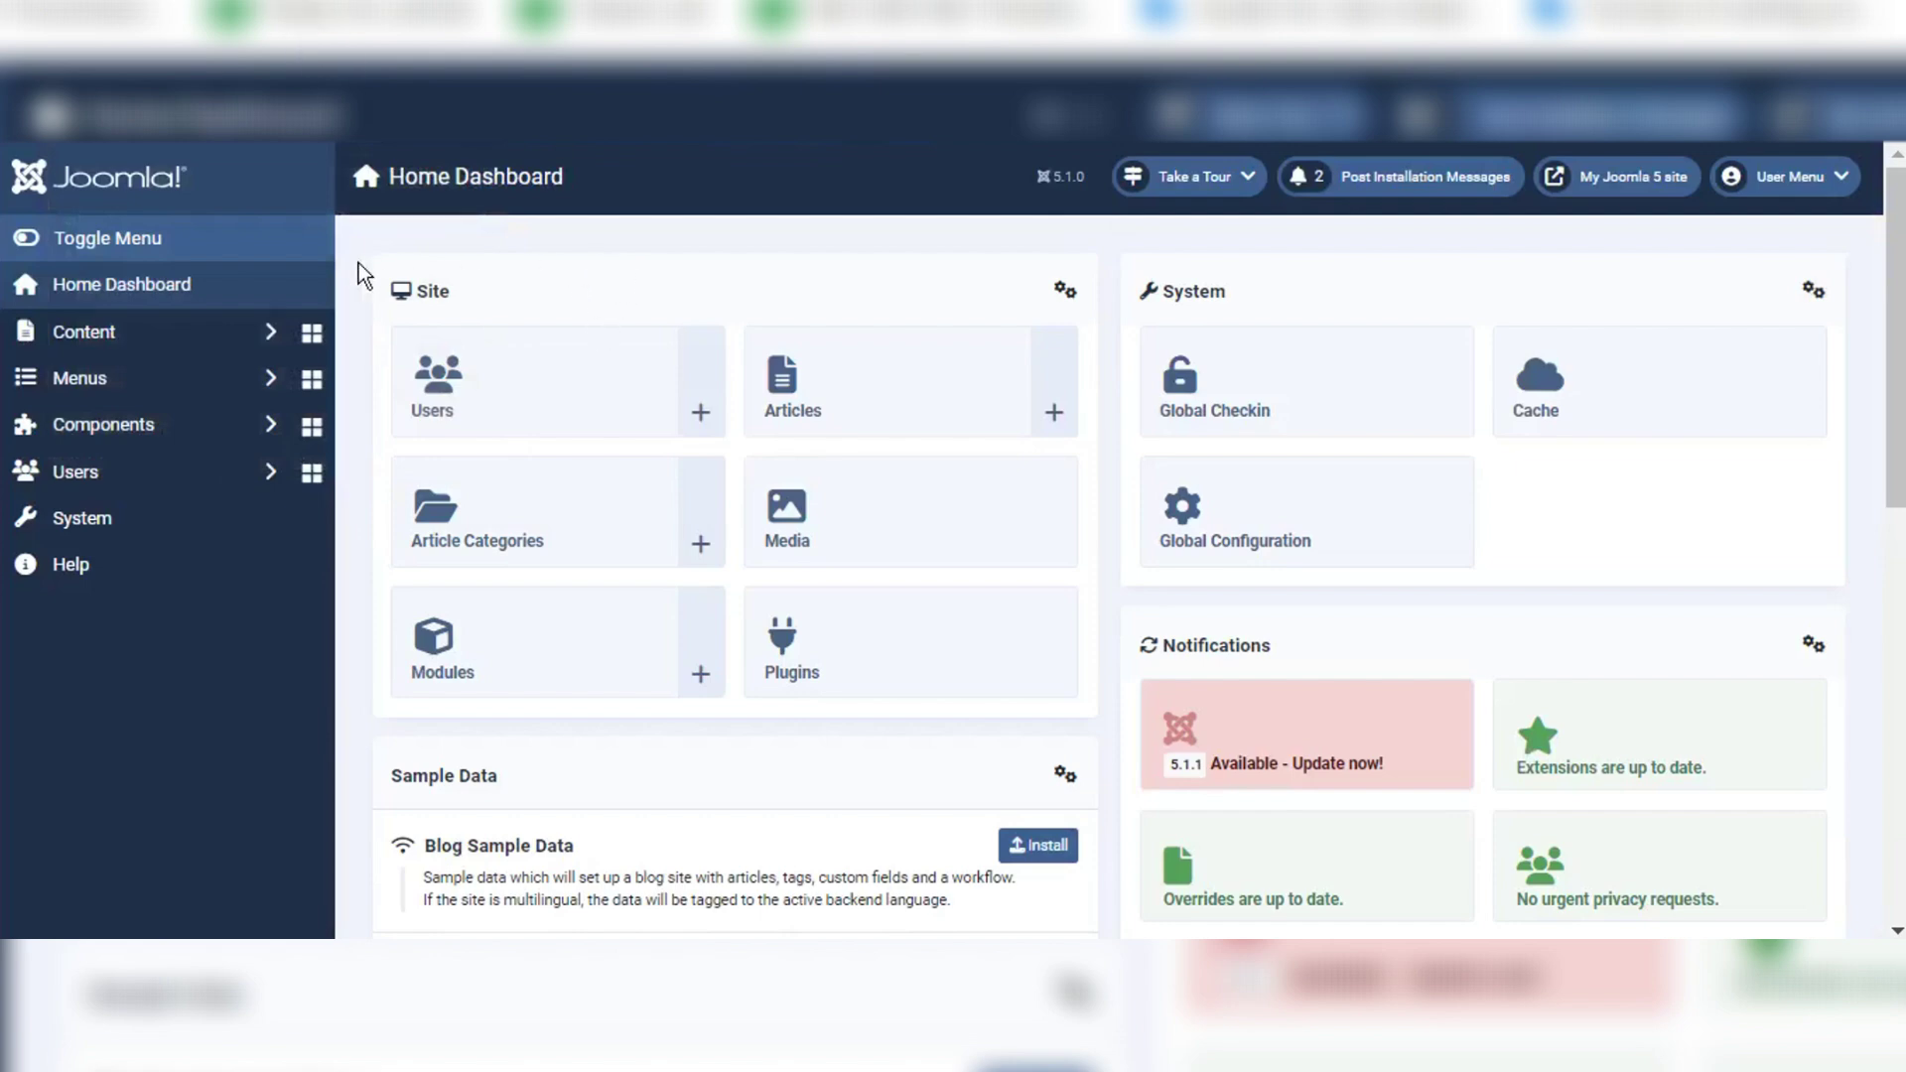
Step: Start a new site menu and give it the title "About Us Menu"
click(175, 398)
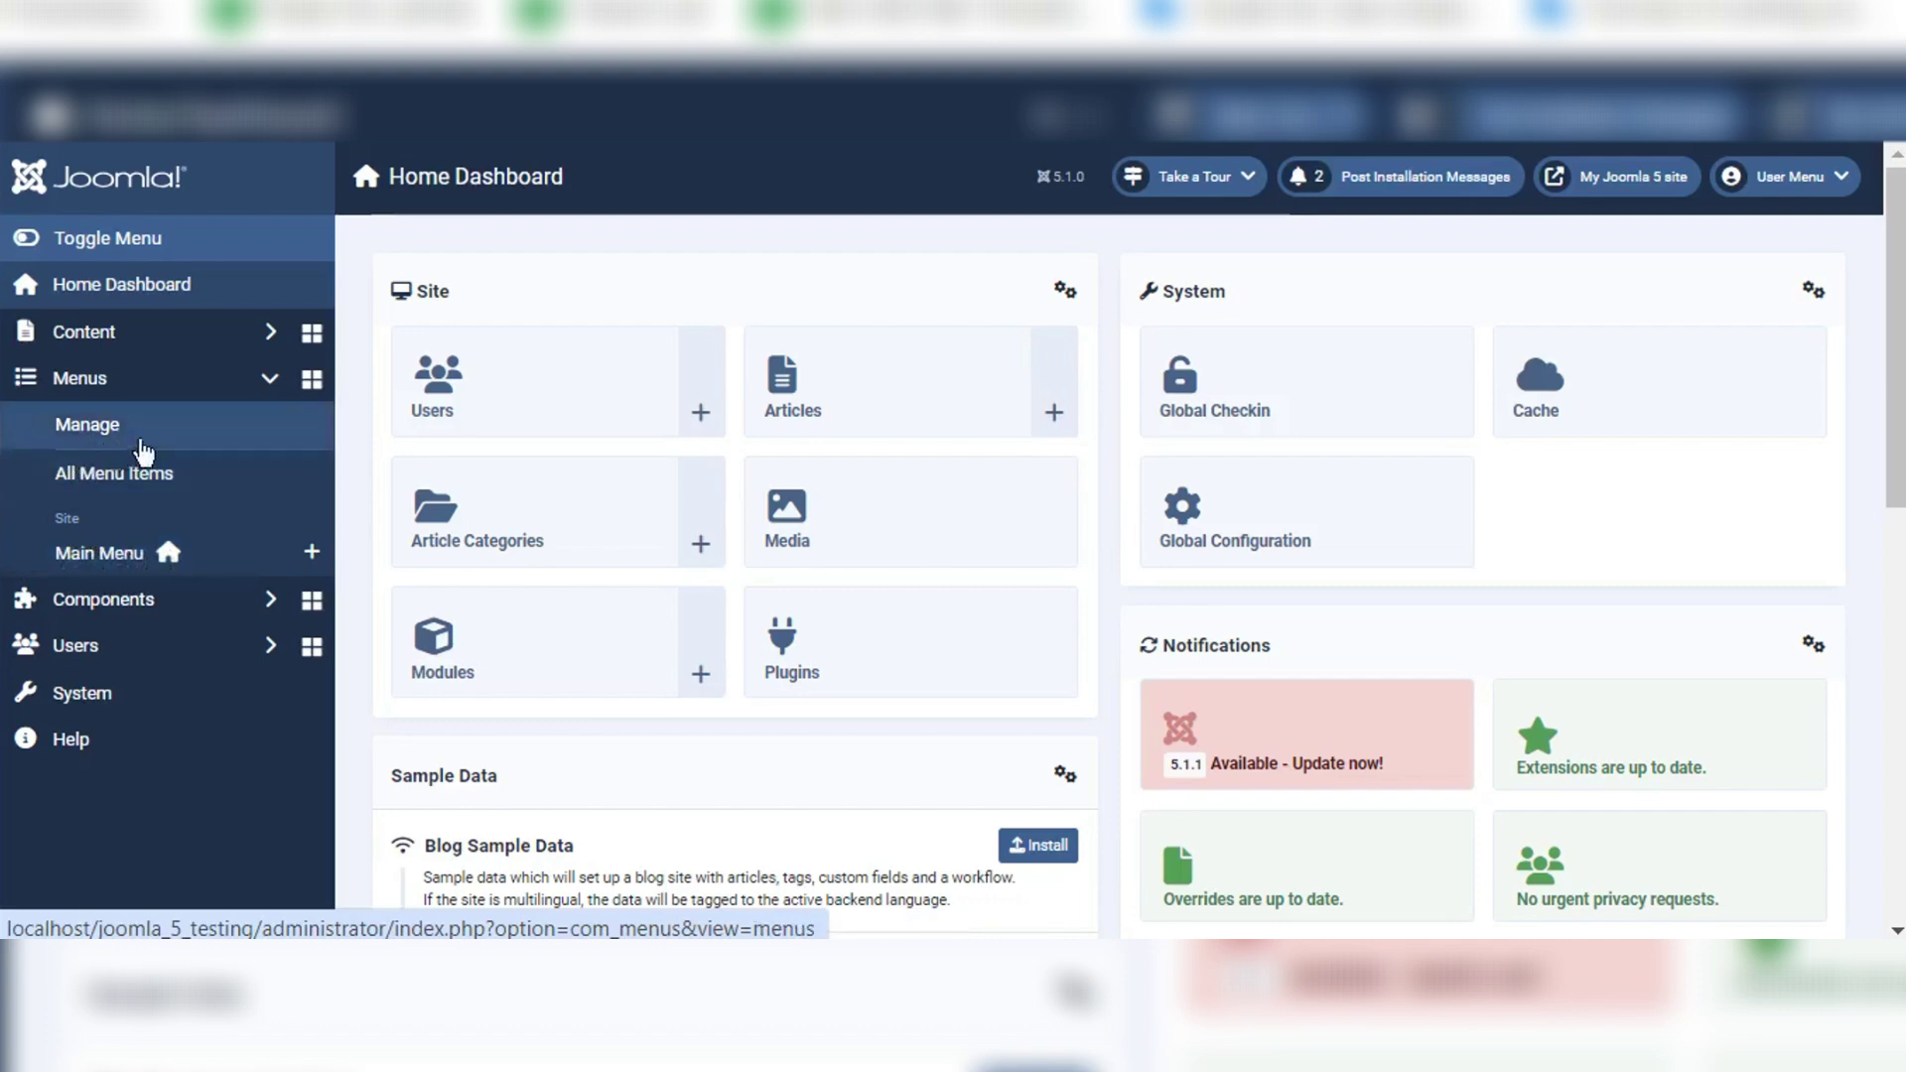
click(139, 447)
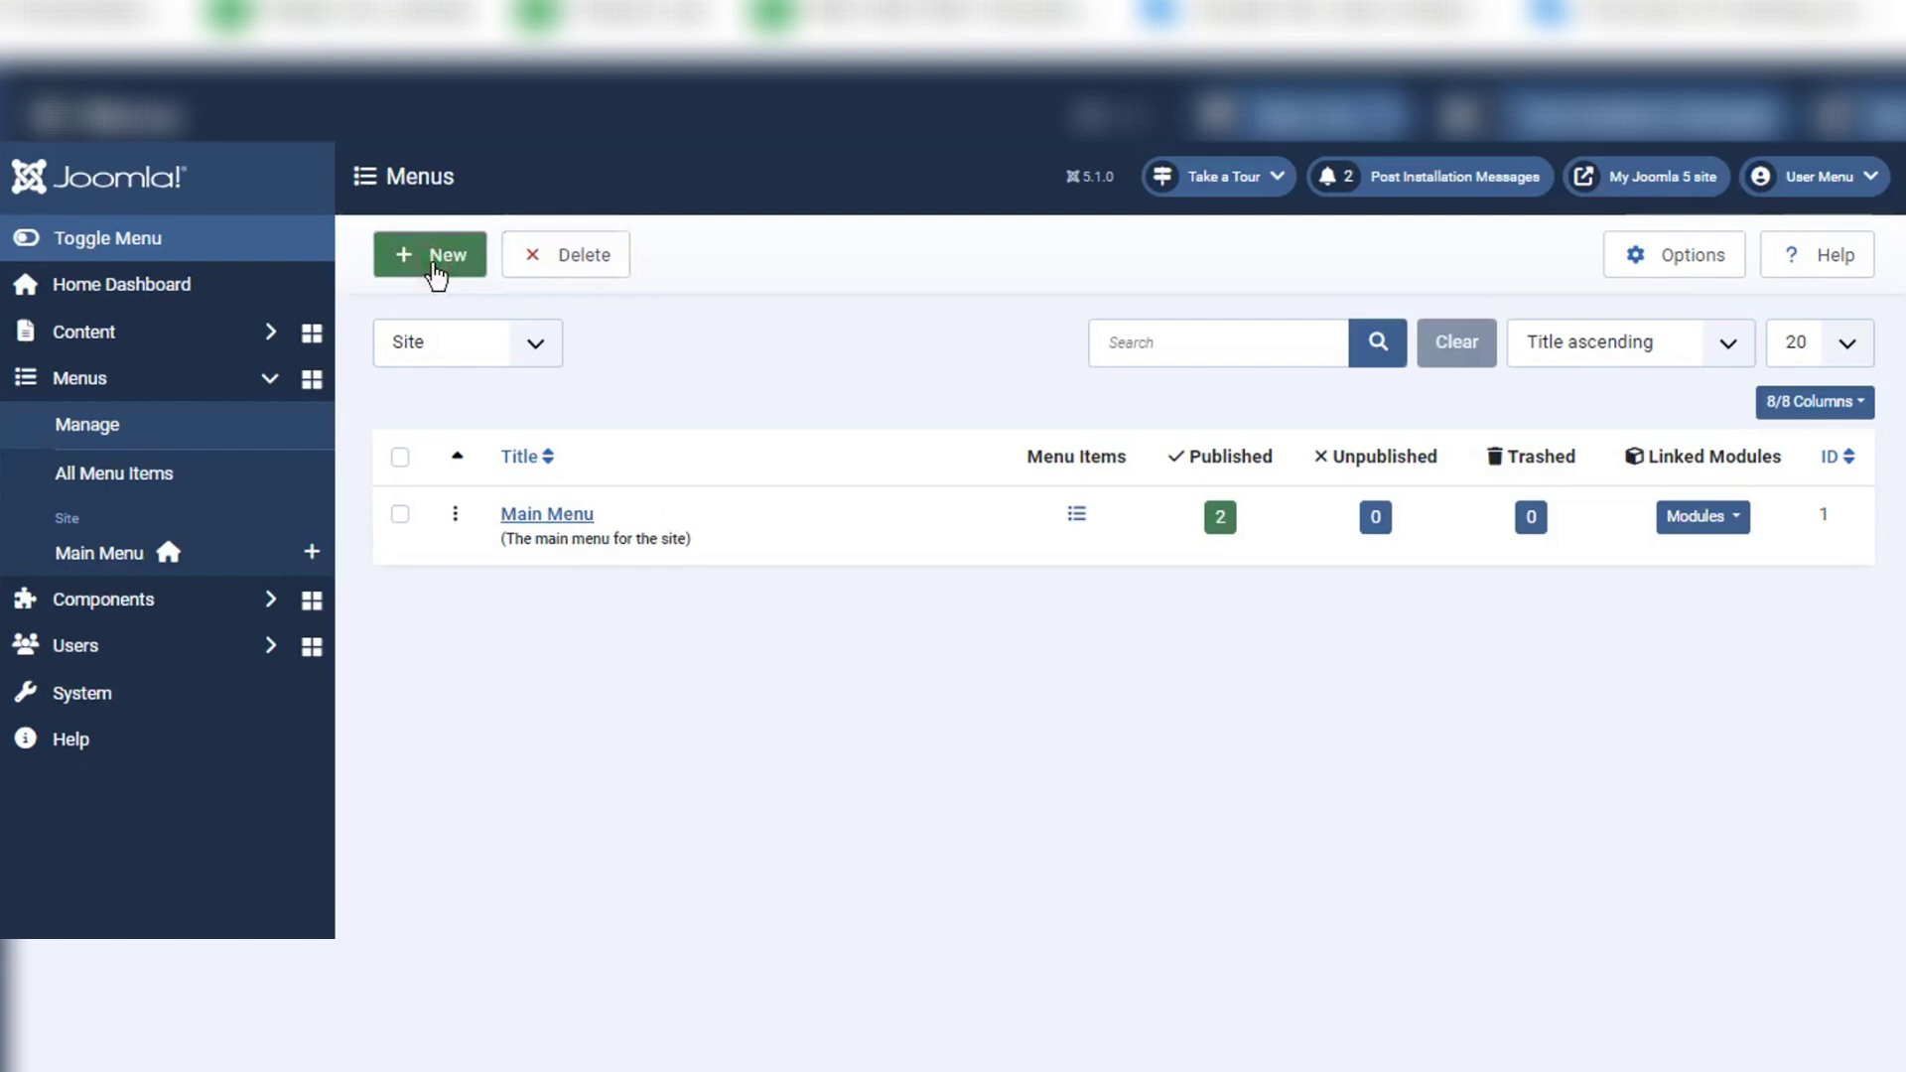
click(437, 266)
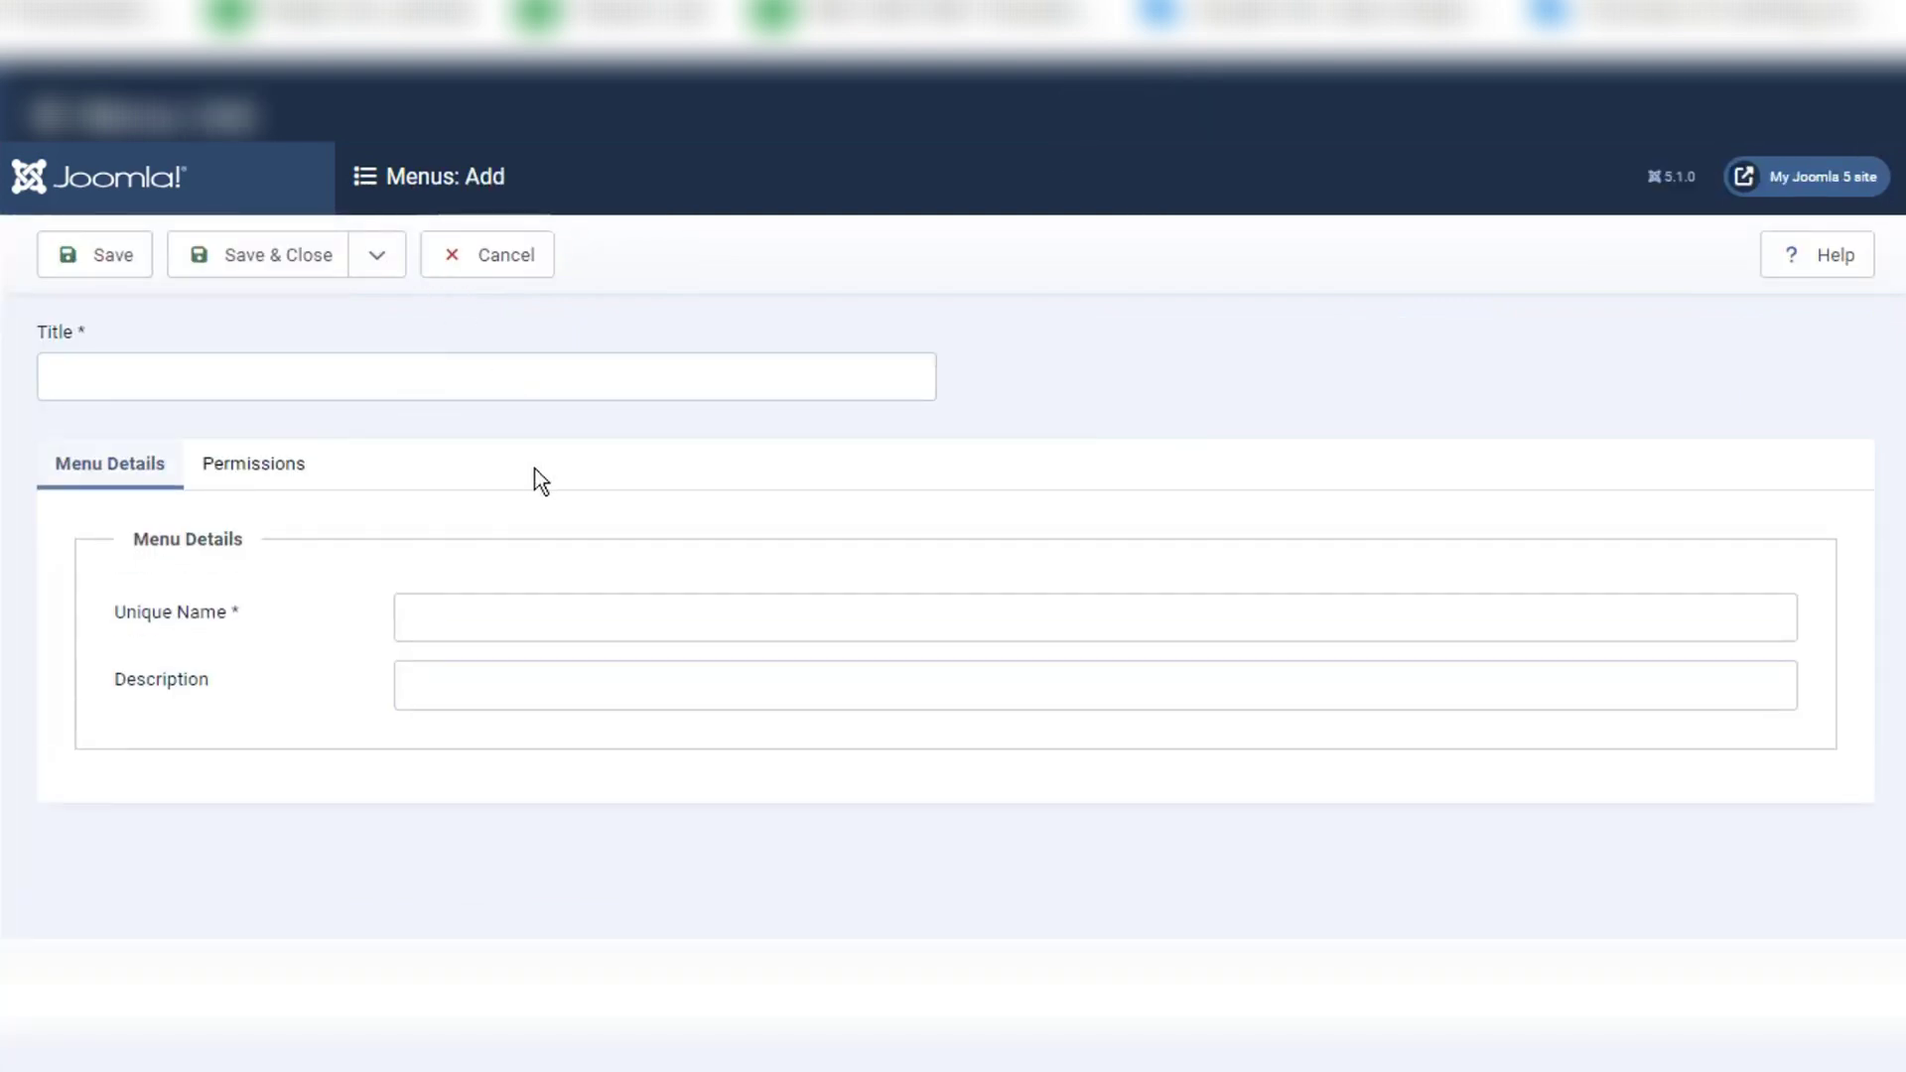
click(300, 383)
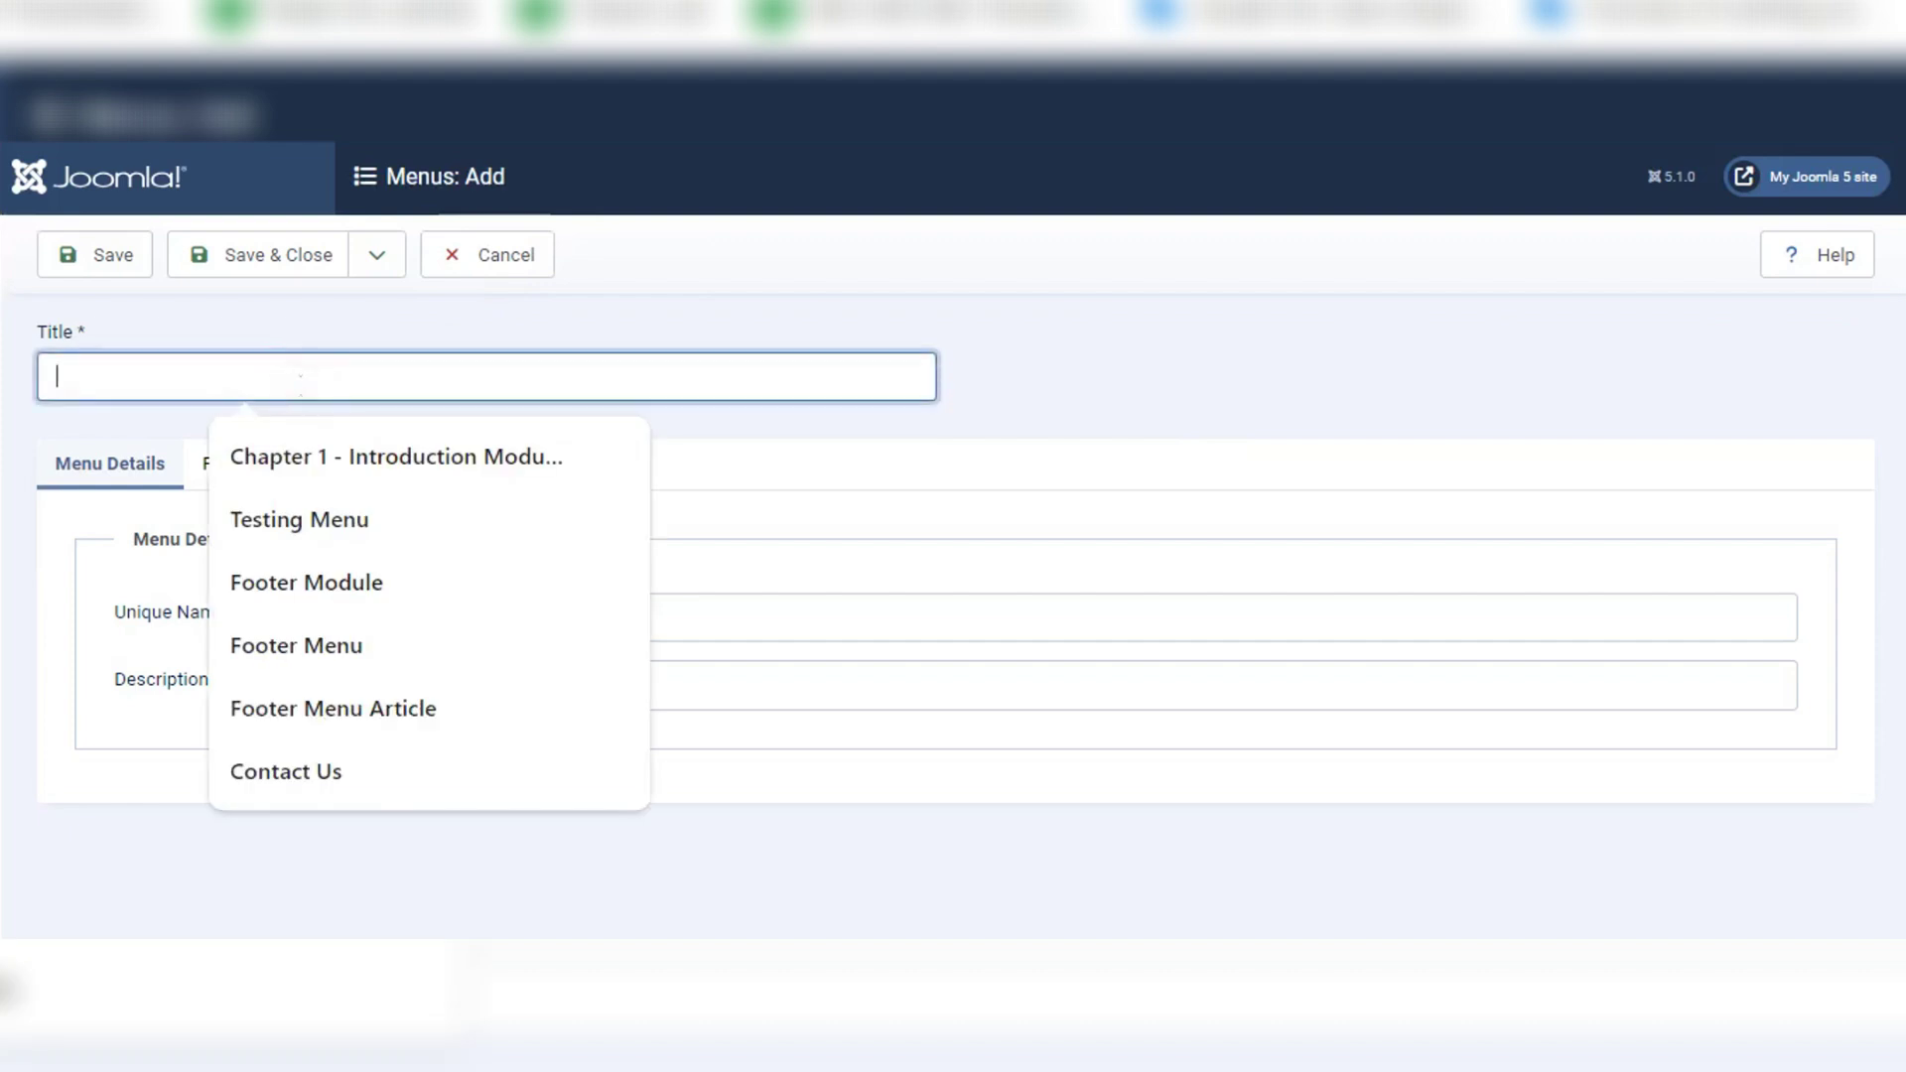
click(387, 383)
text(About U)
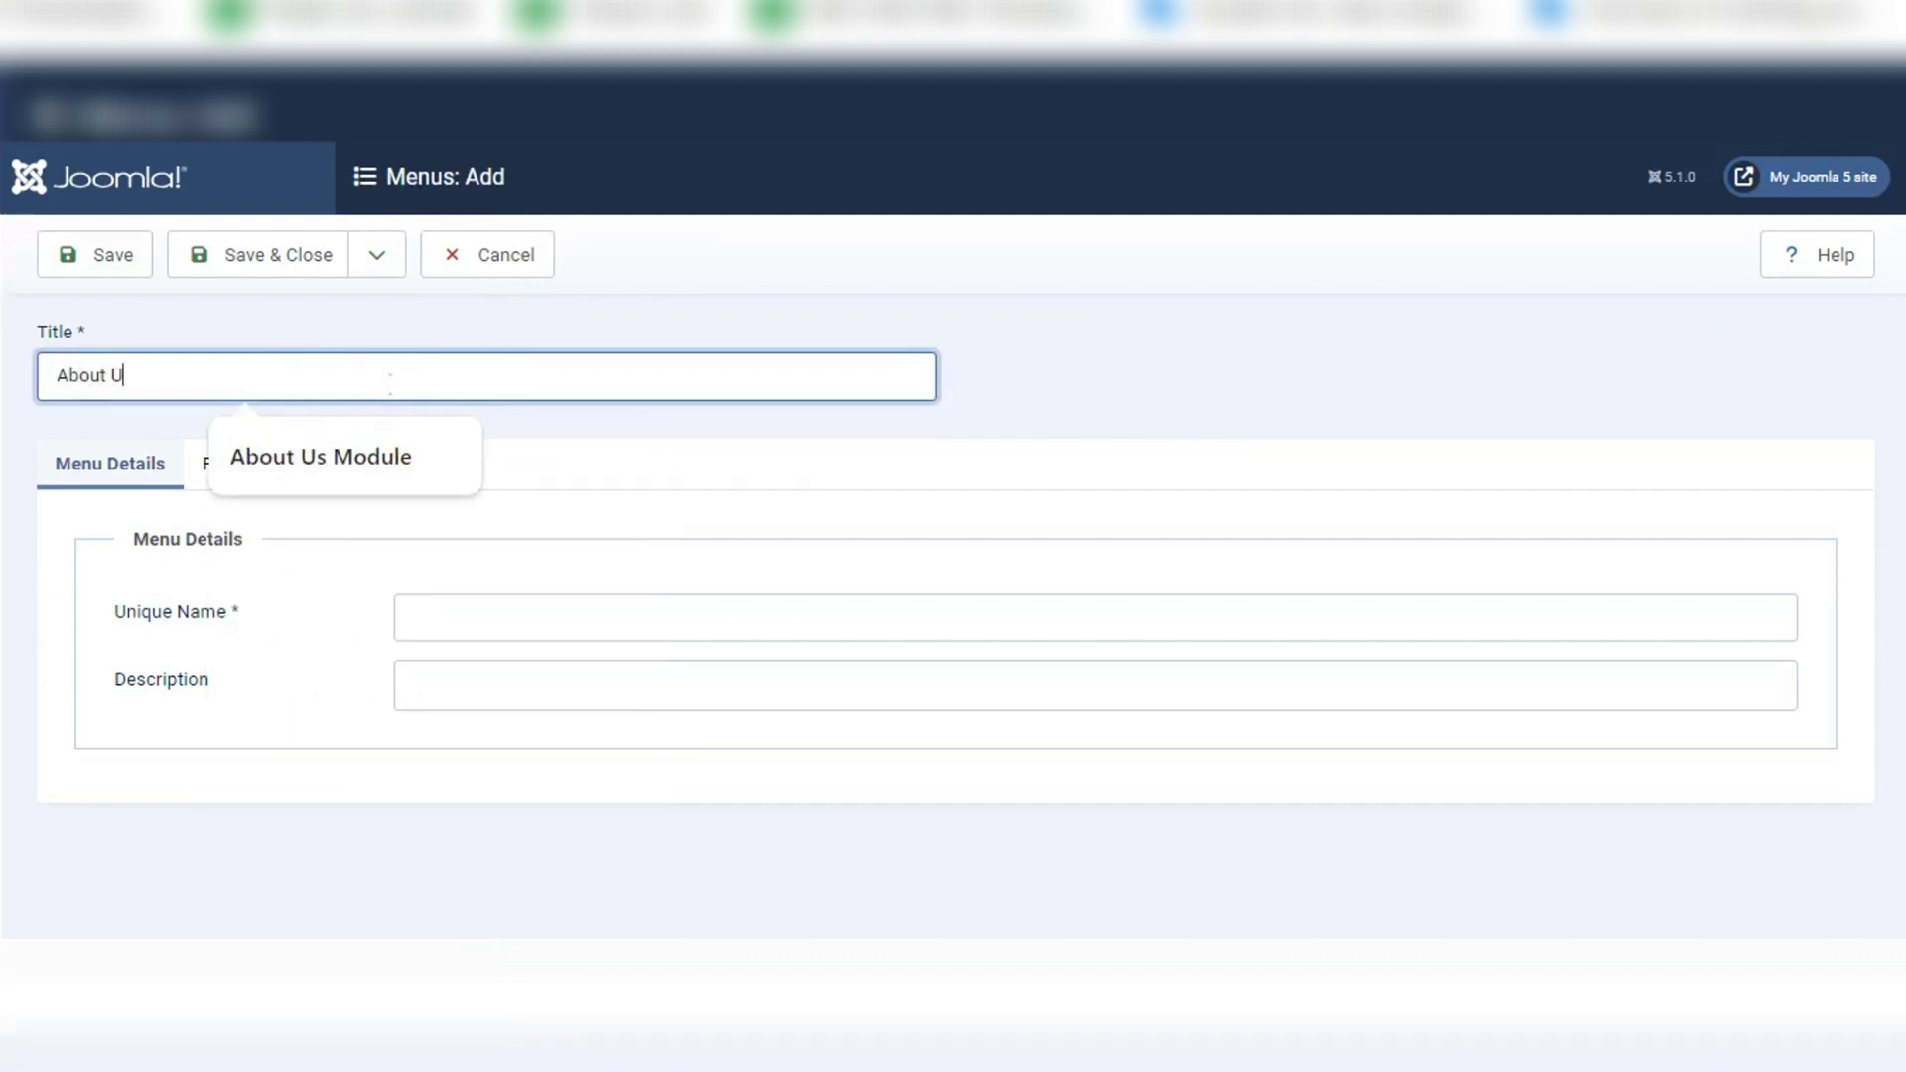
text(s Menu)
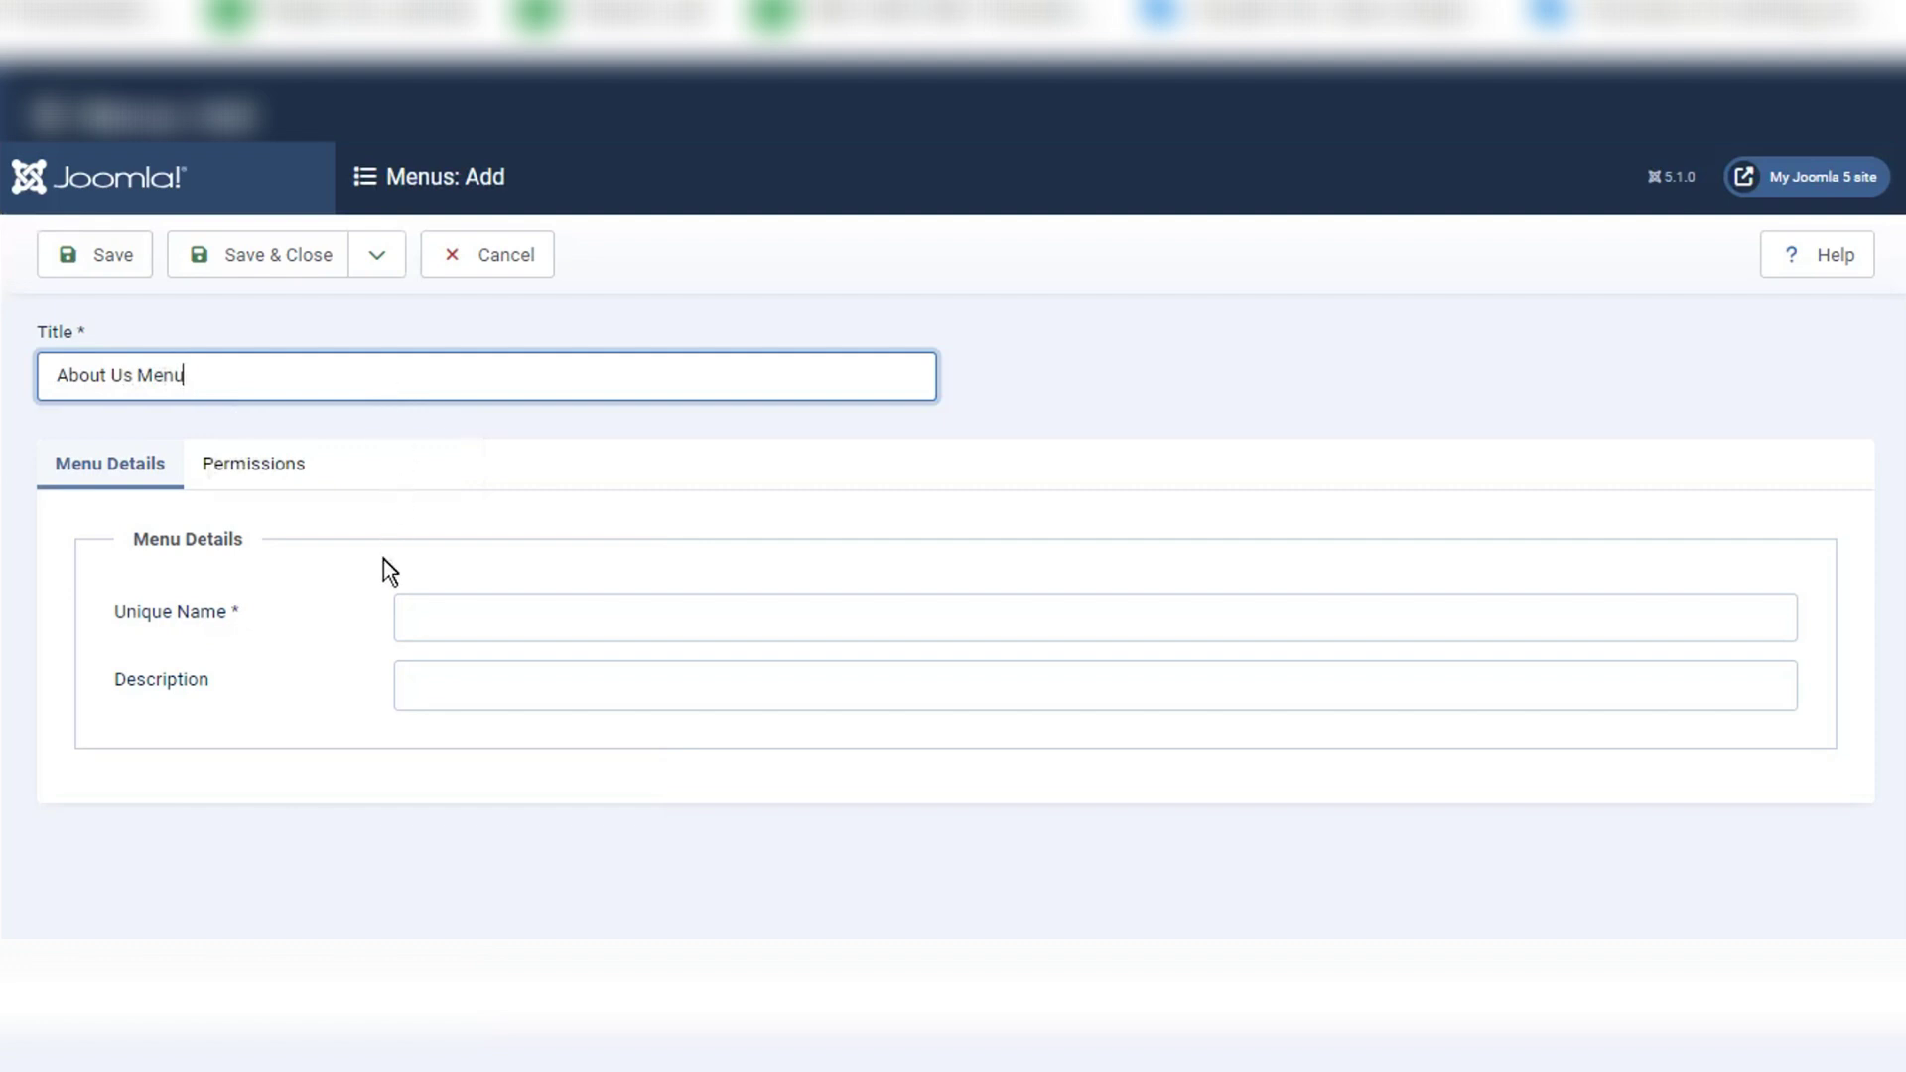
Step: Compare the new menu's title with the Main Menu heading on the public site
click(557, 612)
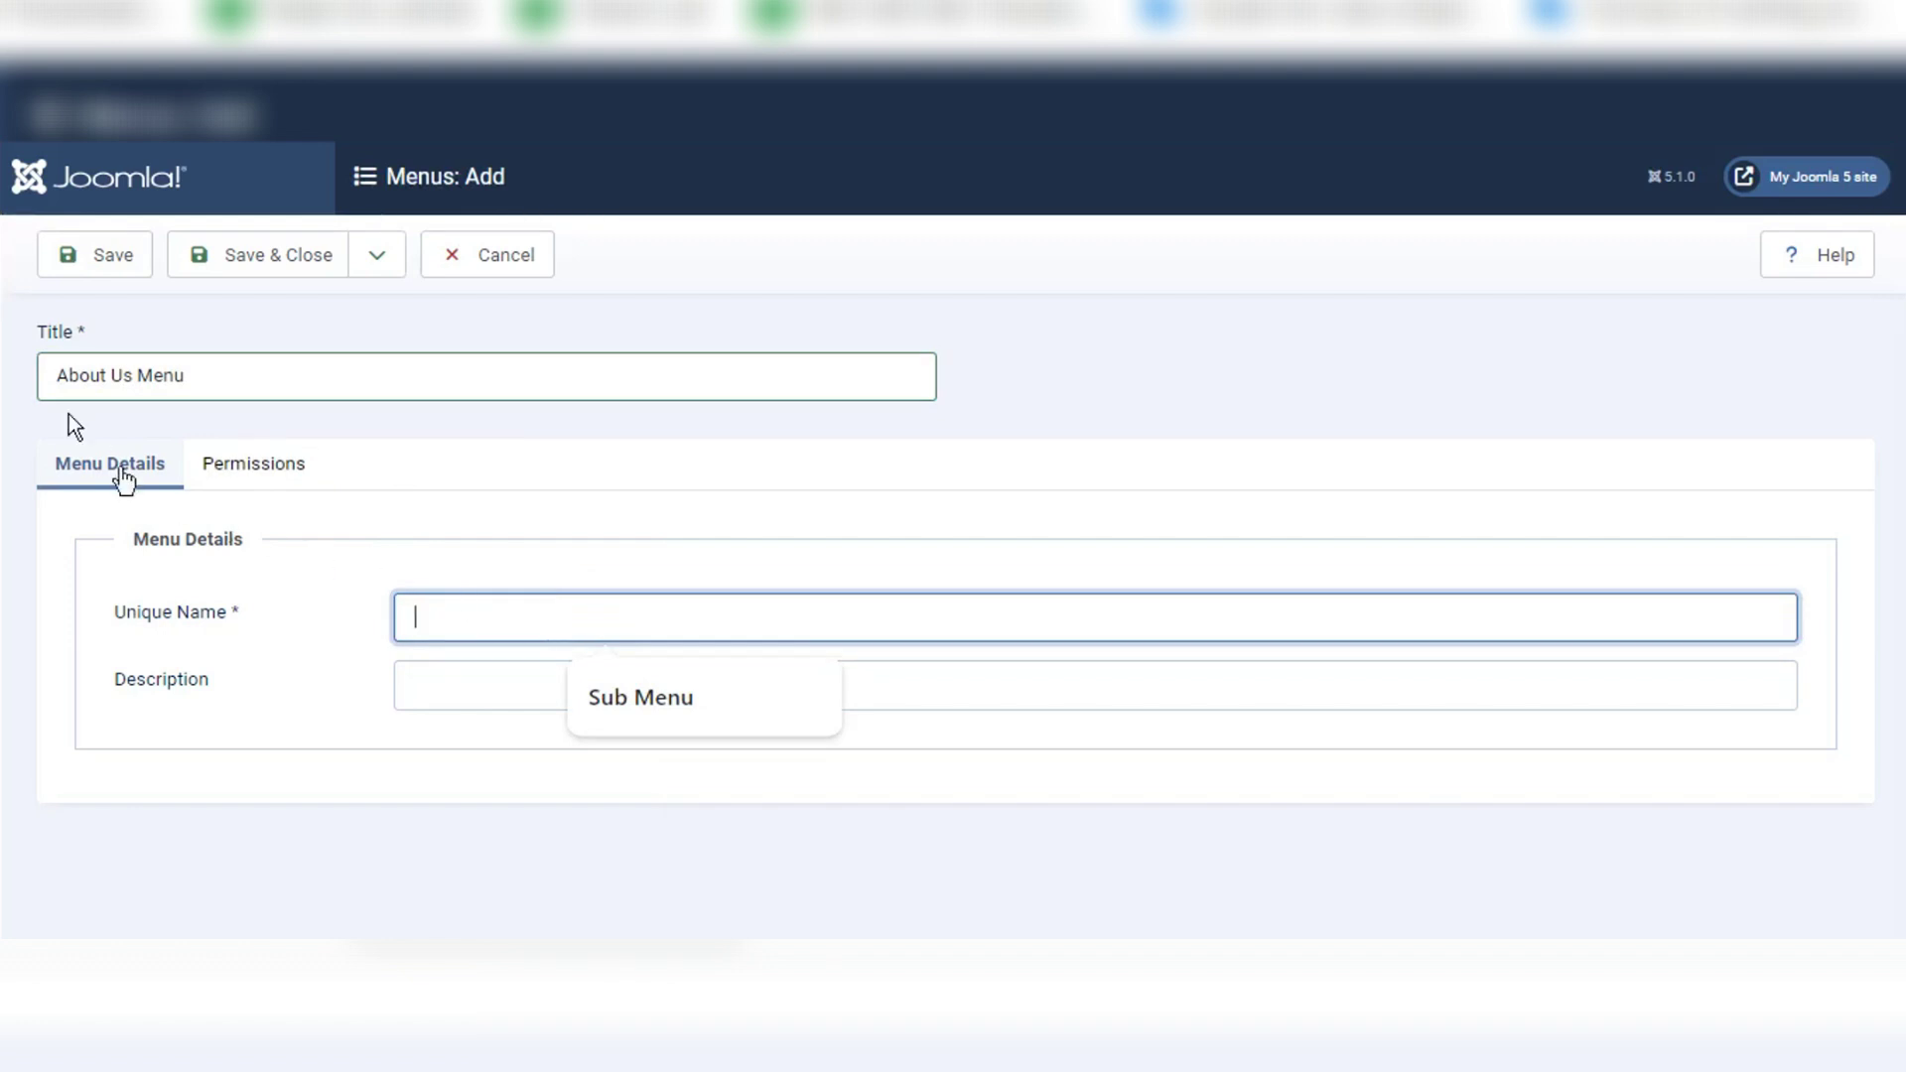
click(213, 371)
drag(214, 371, 61, 374)
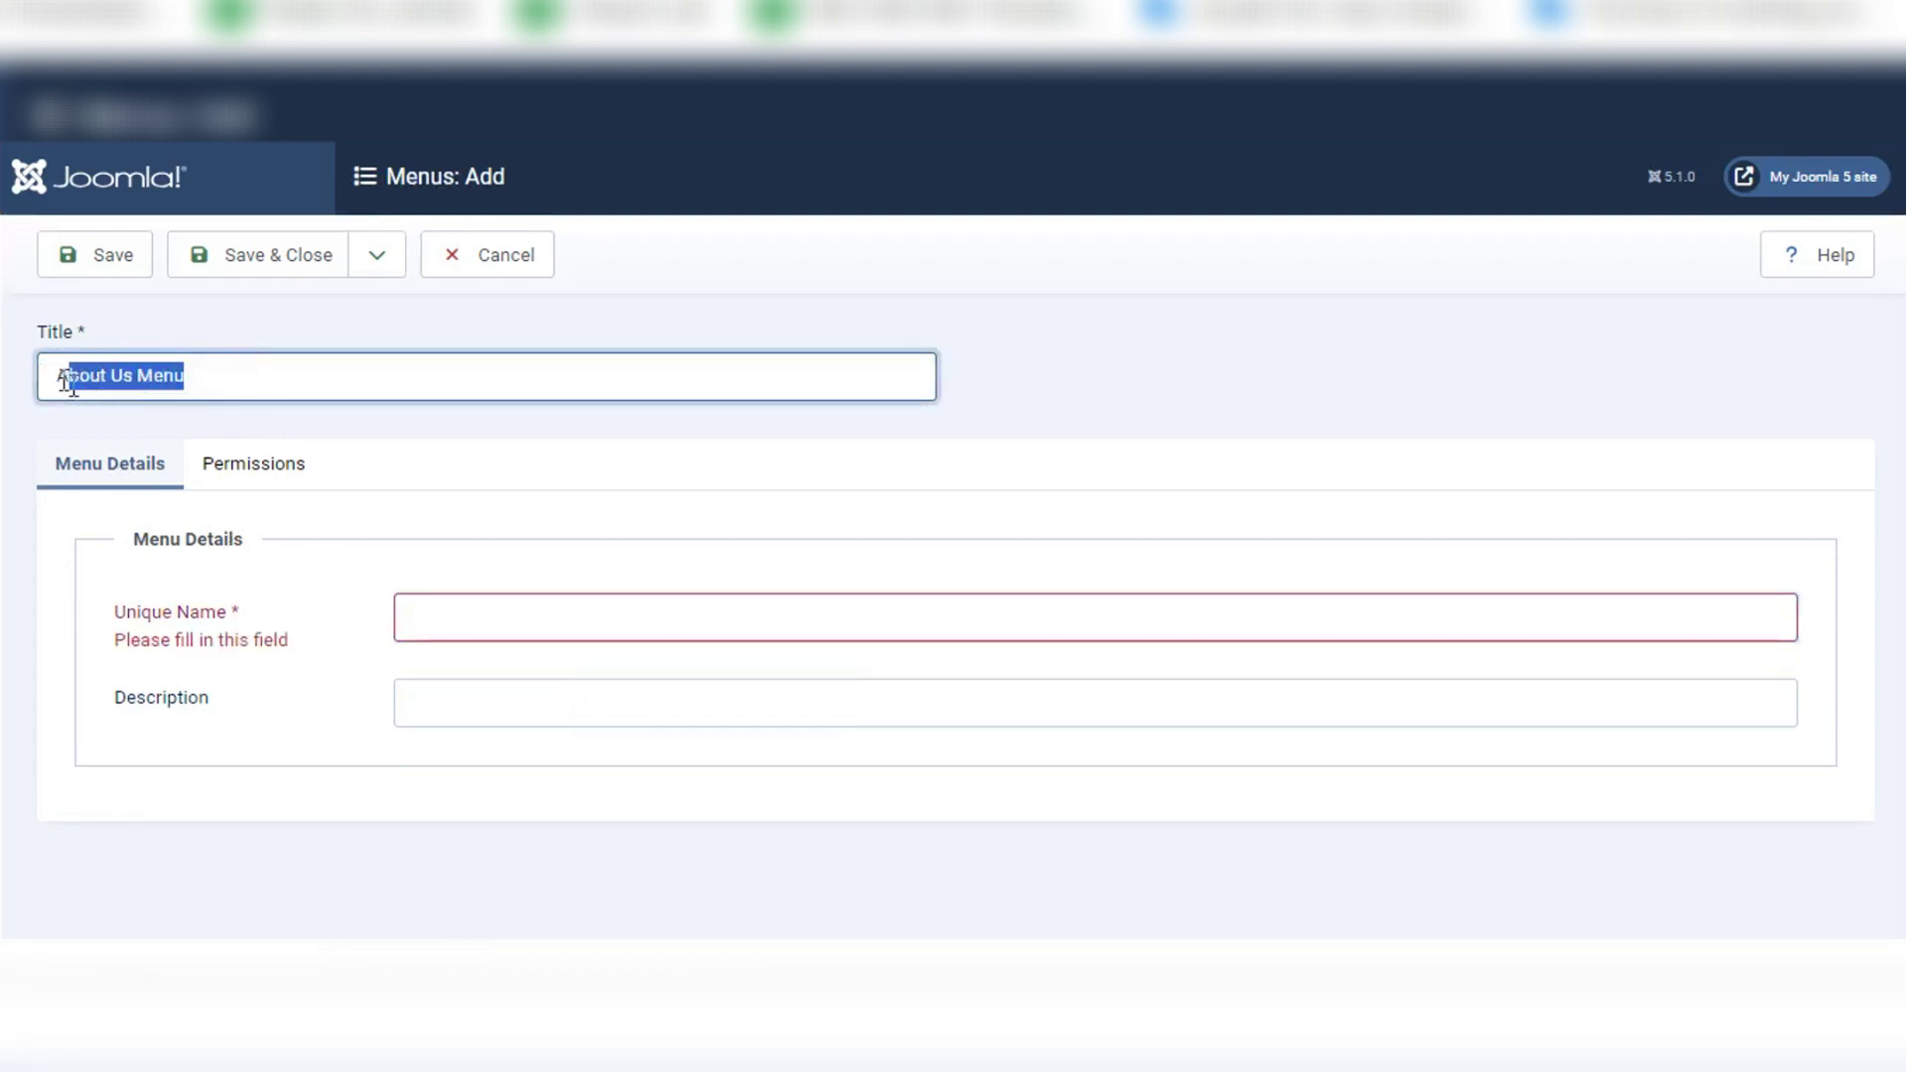
click(251, 388)
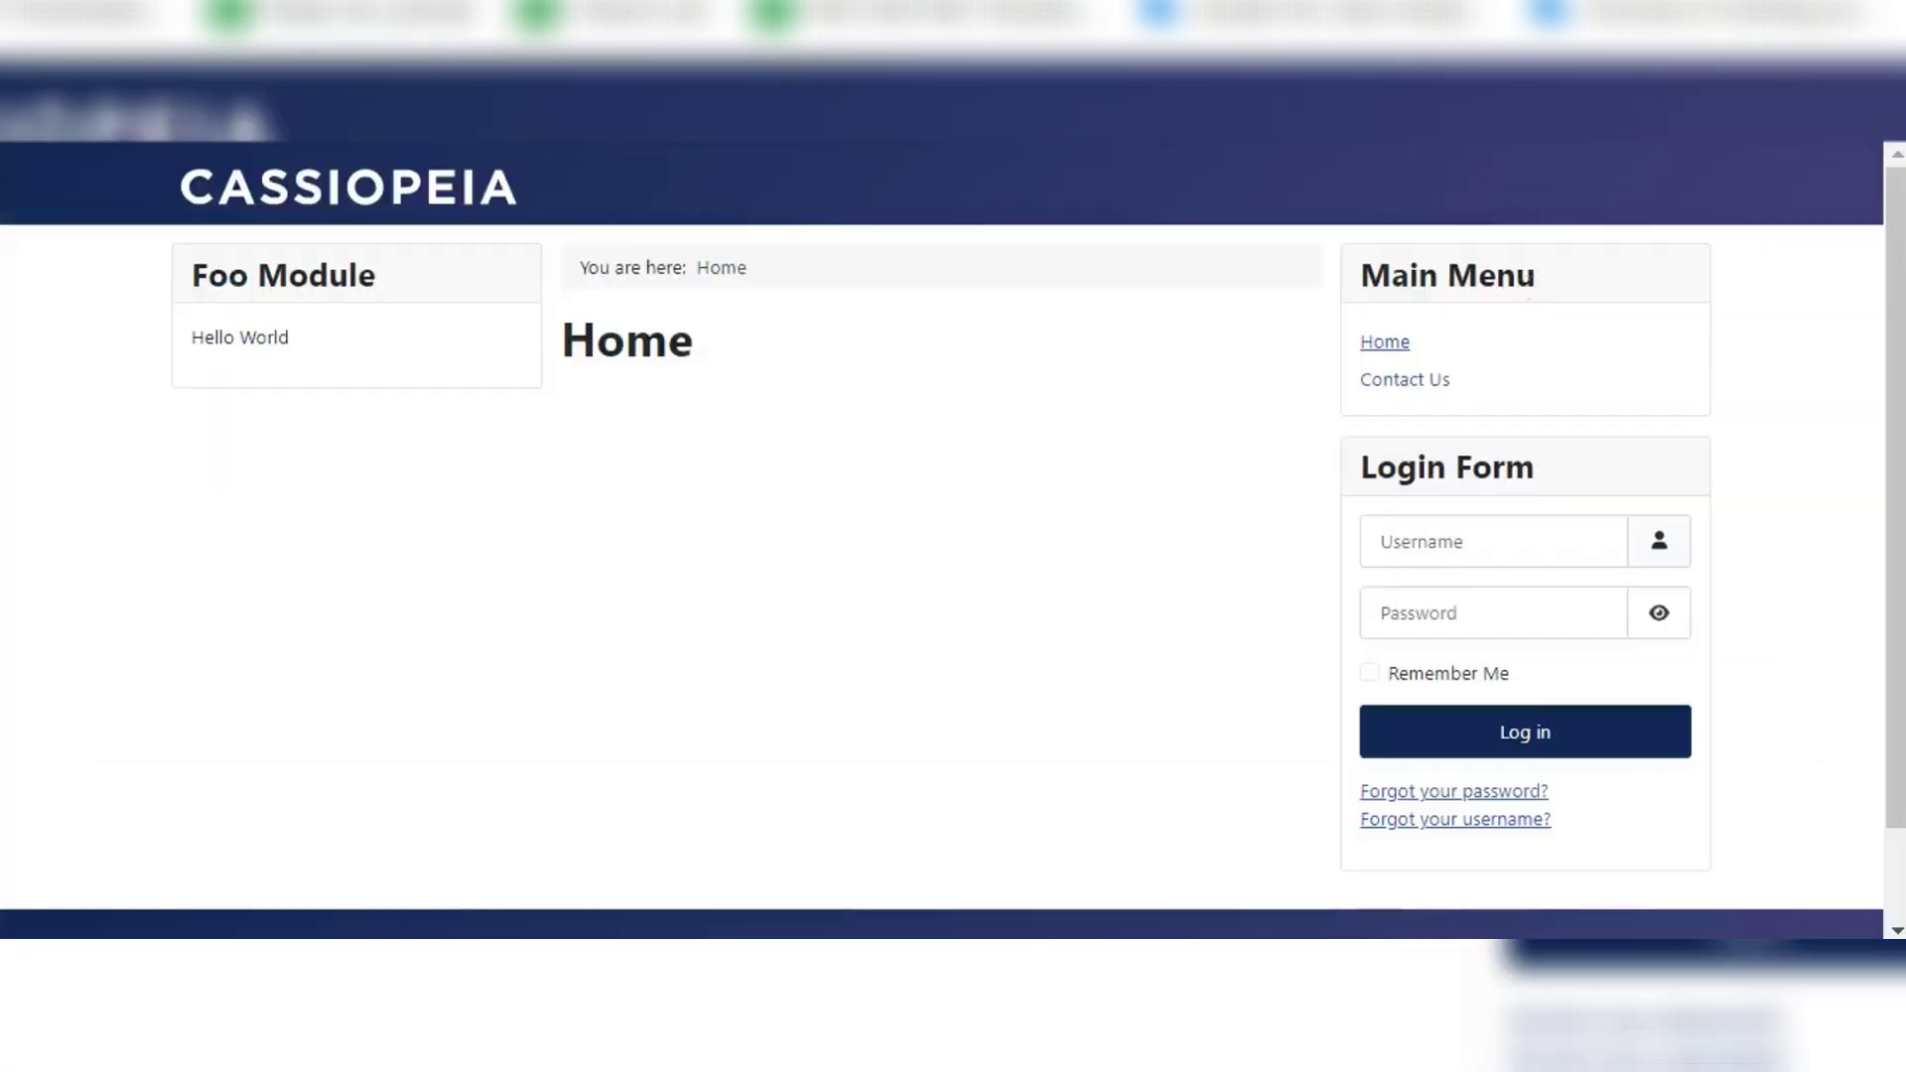
drag(1359, 275, 1546, 268)
click(1556, 278)
click(1370, 265)
click(1546, 266)
drag(1360, 276, 1557, 288)
click(1558, 288)
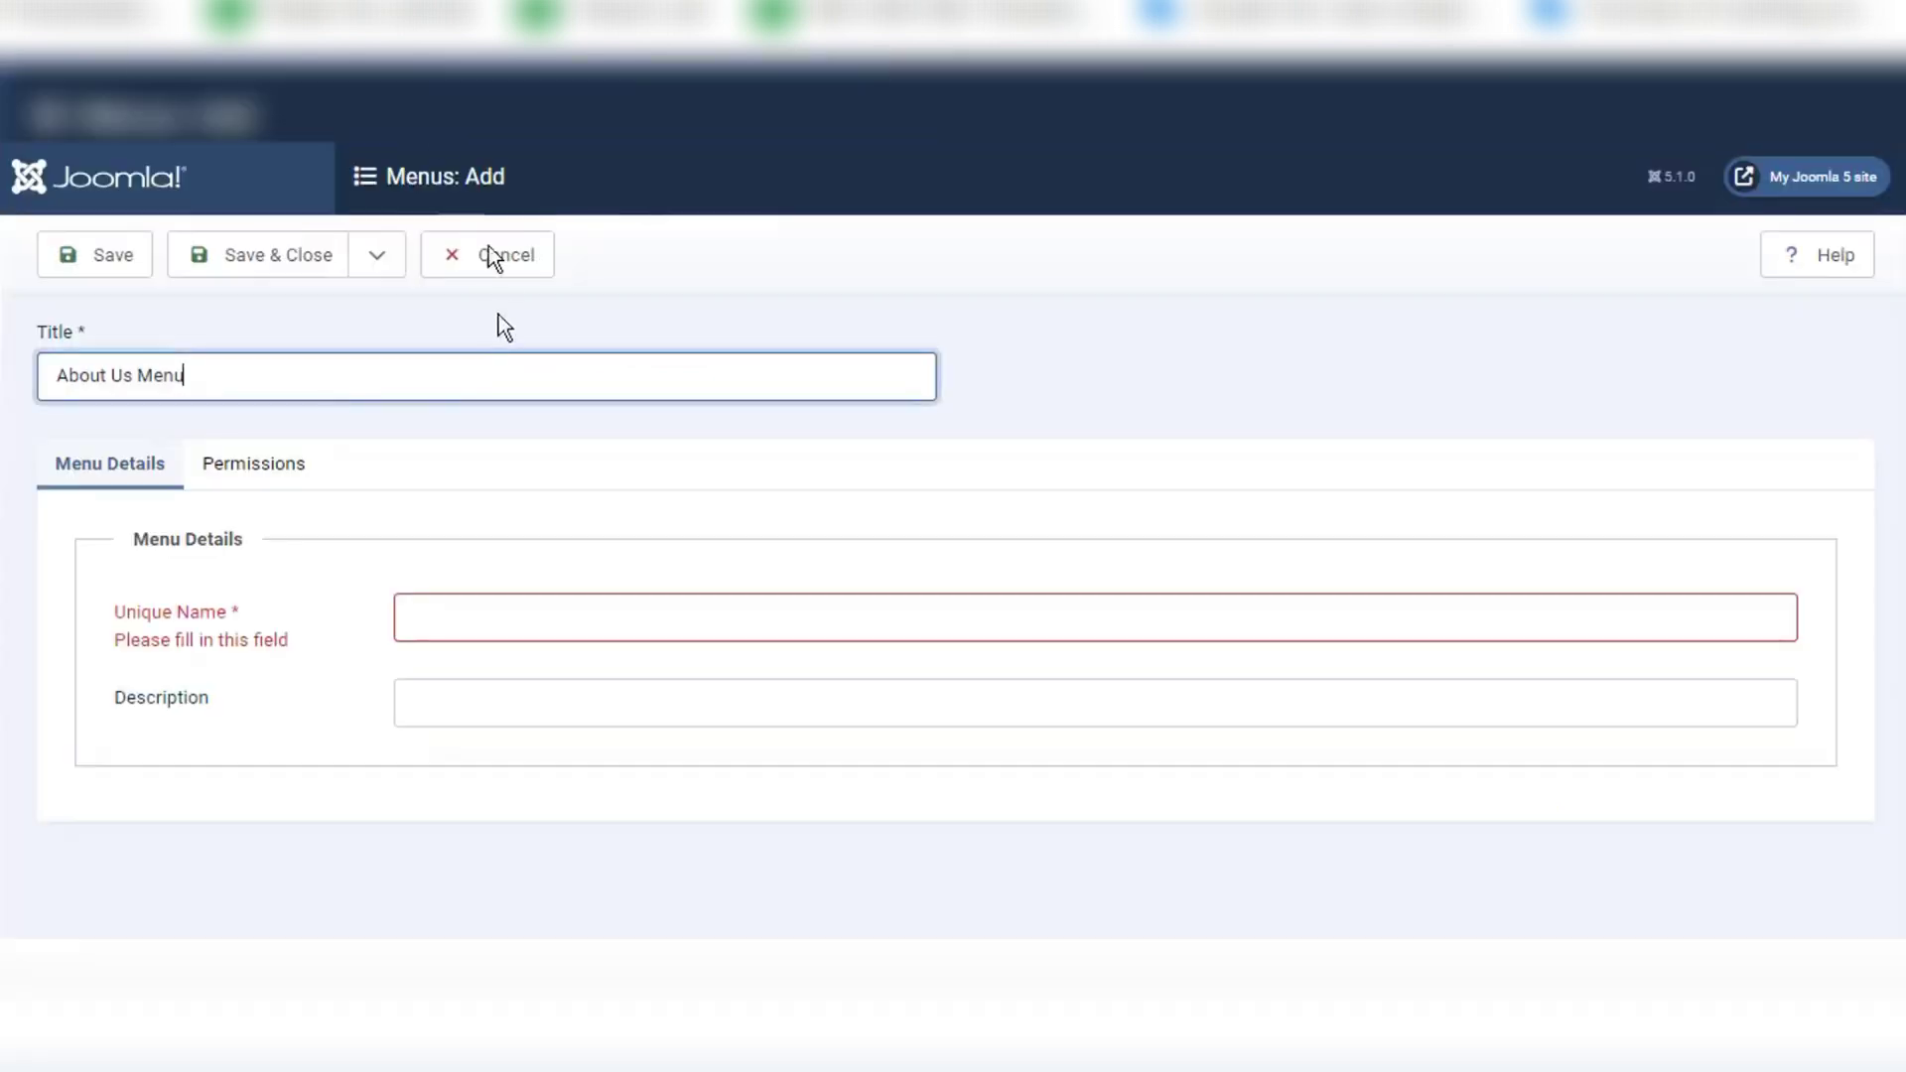
drag(187, 374, 27, 371)
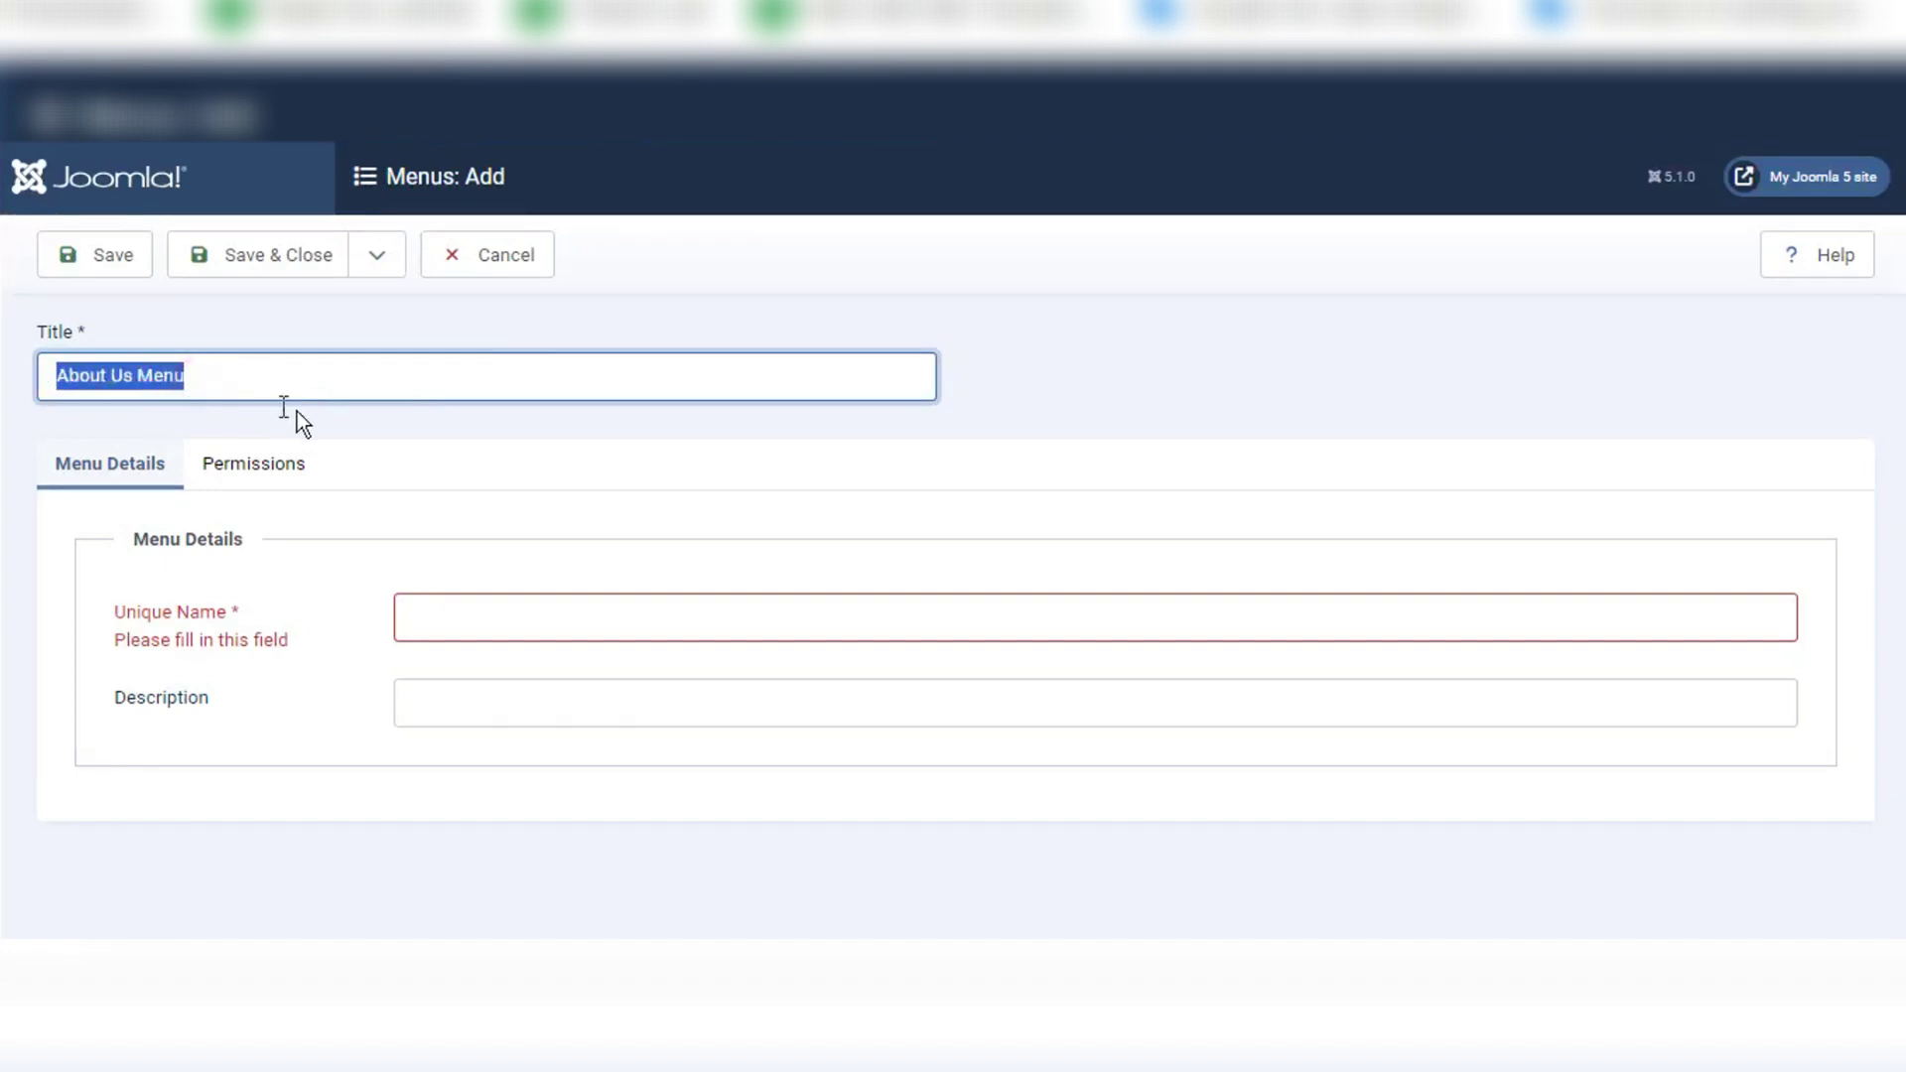
click(229, 381)
drag(187, 375, 29, 374)
Step: Set the unique name to "About Us Menu" and the description to "This is about us menu", then save and close the menu
click(468, 617)
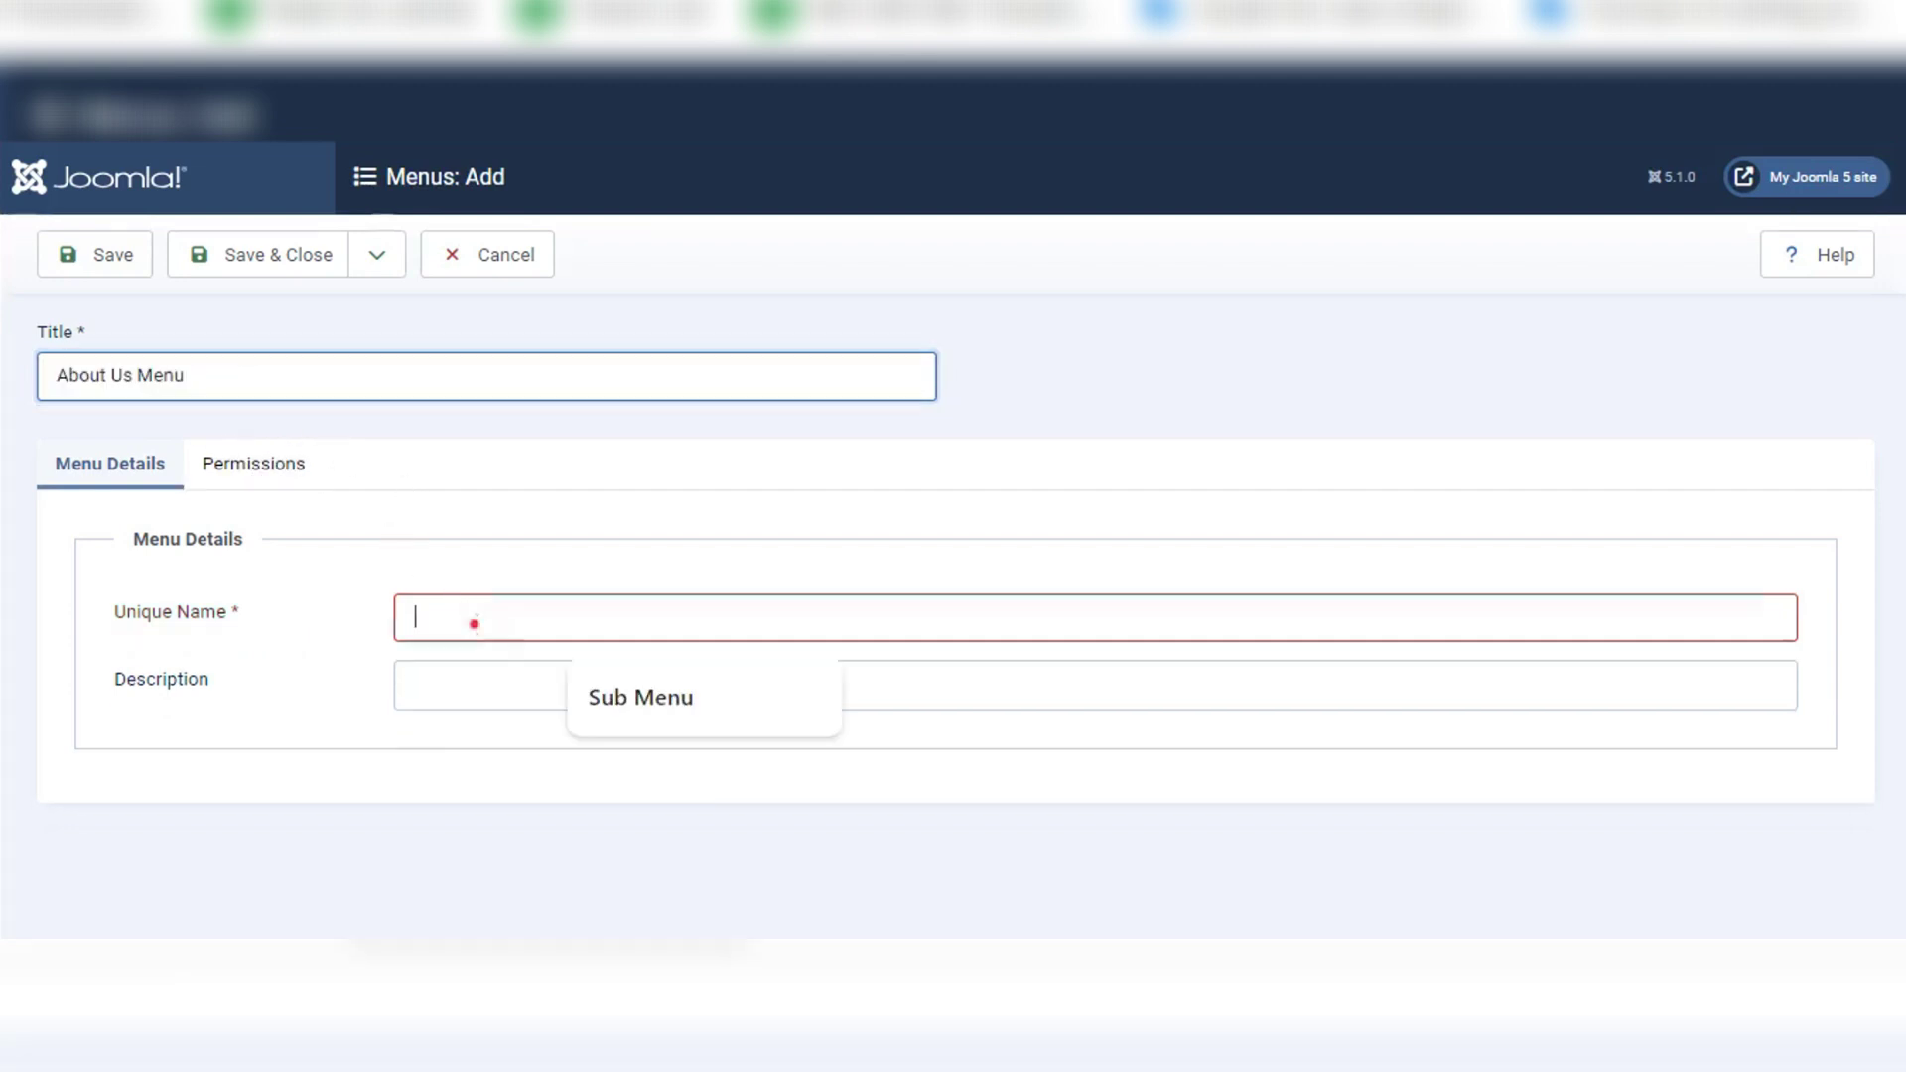
text(A)
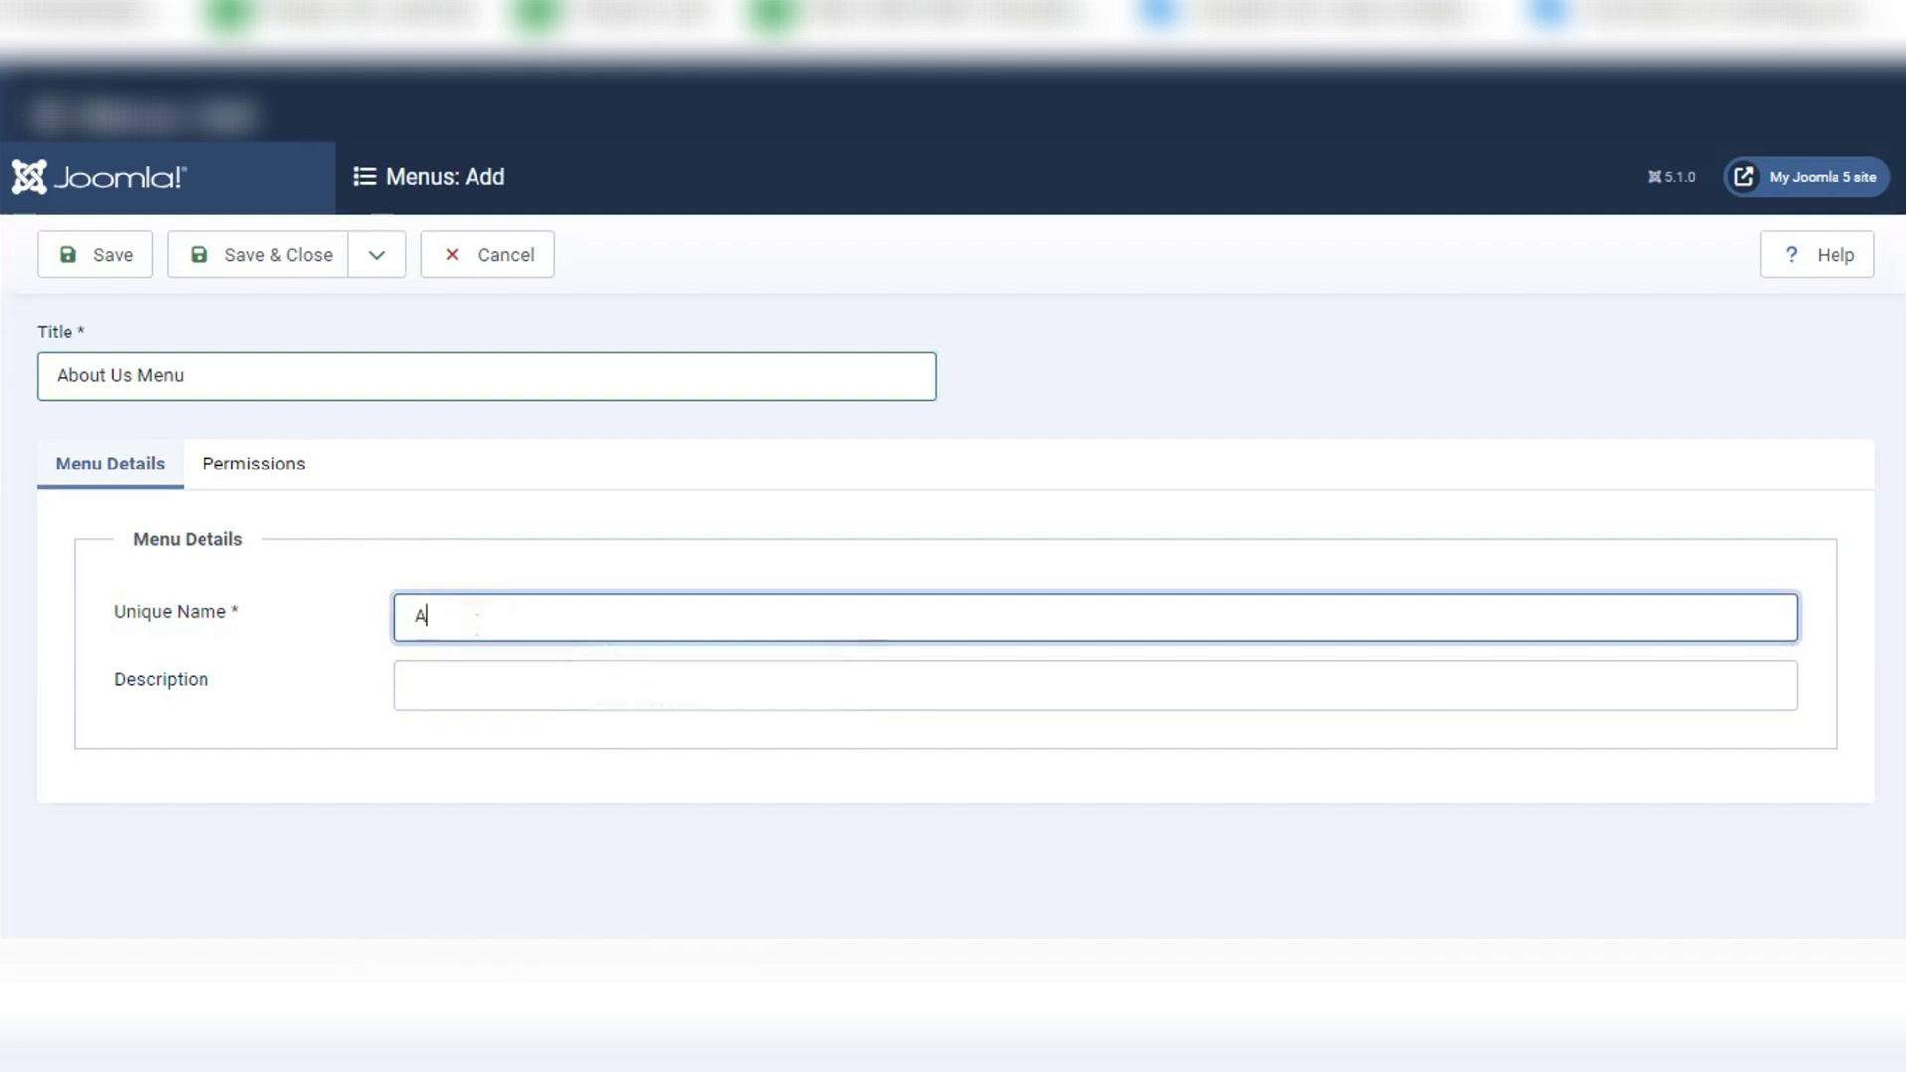
text(bout Us Menu)
click(486, 685)
text(This is about )
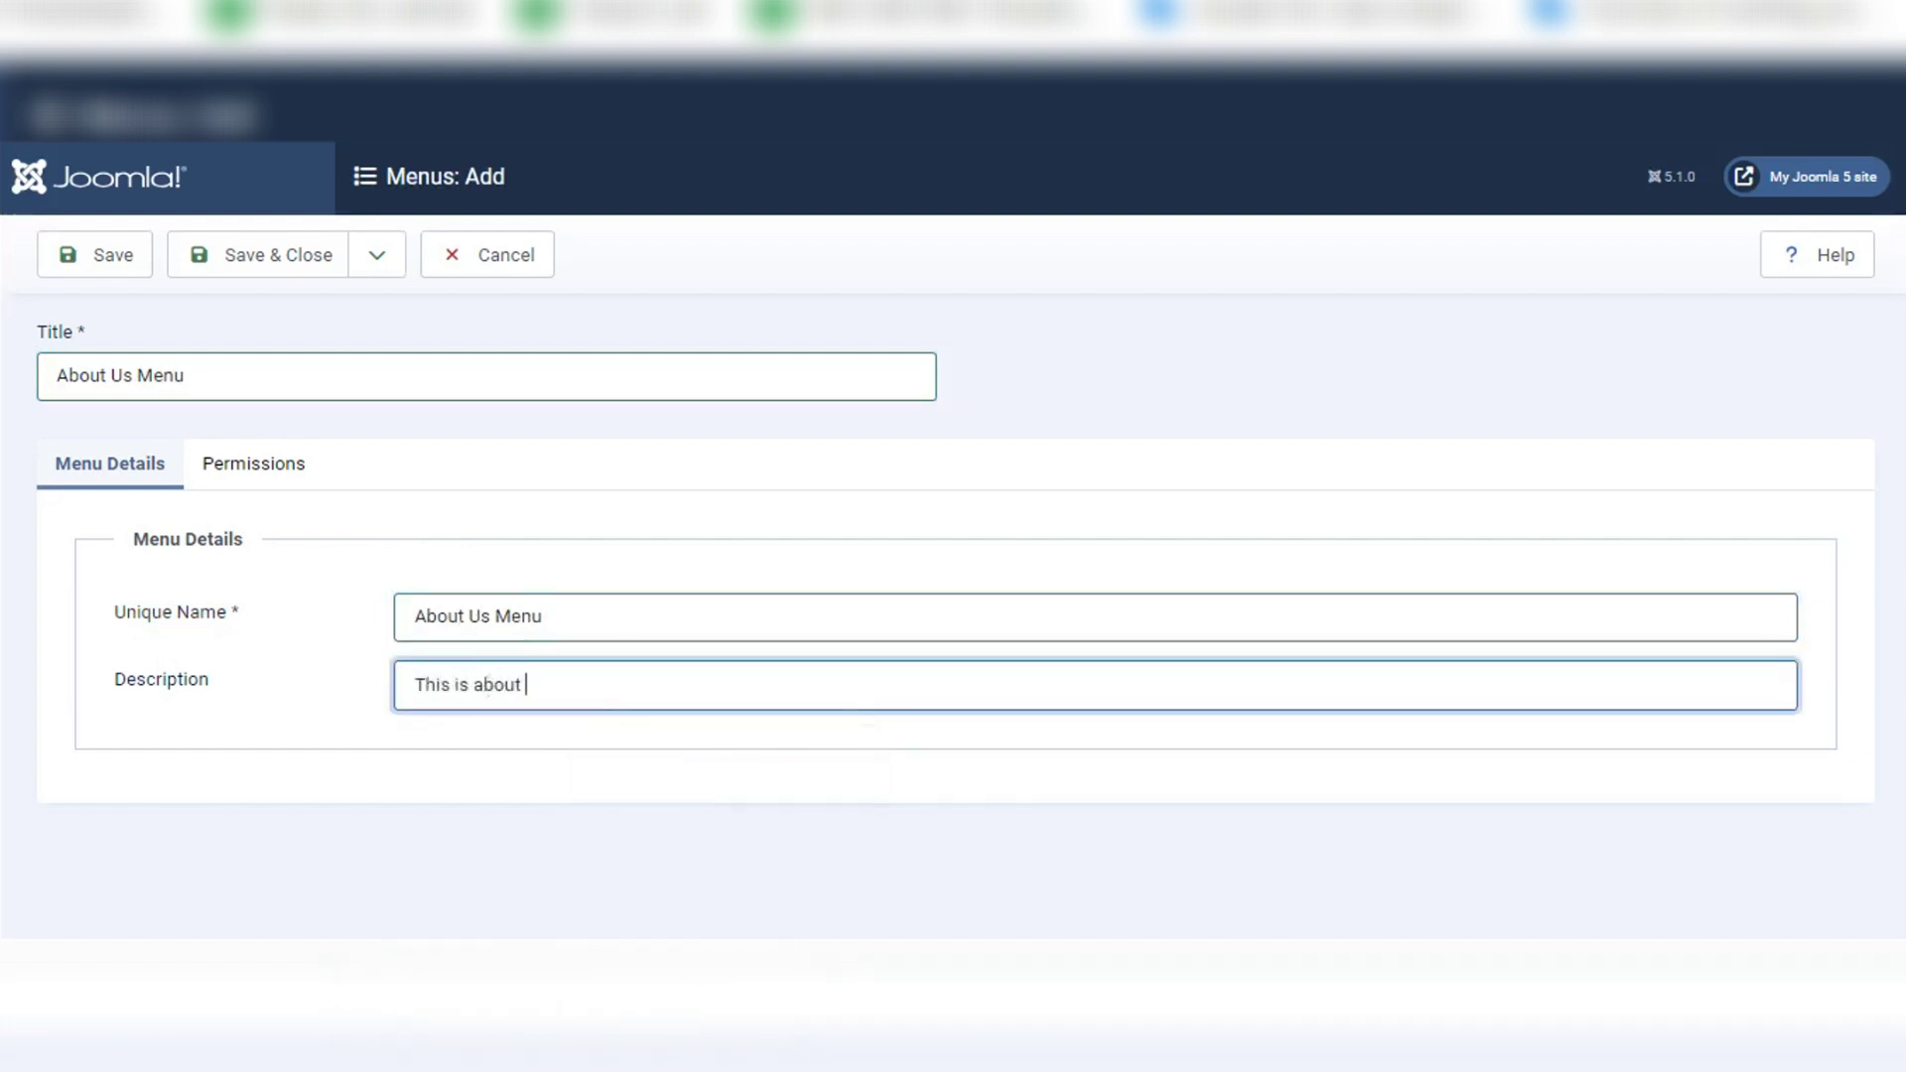
text(us menu)
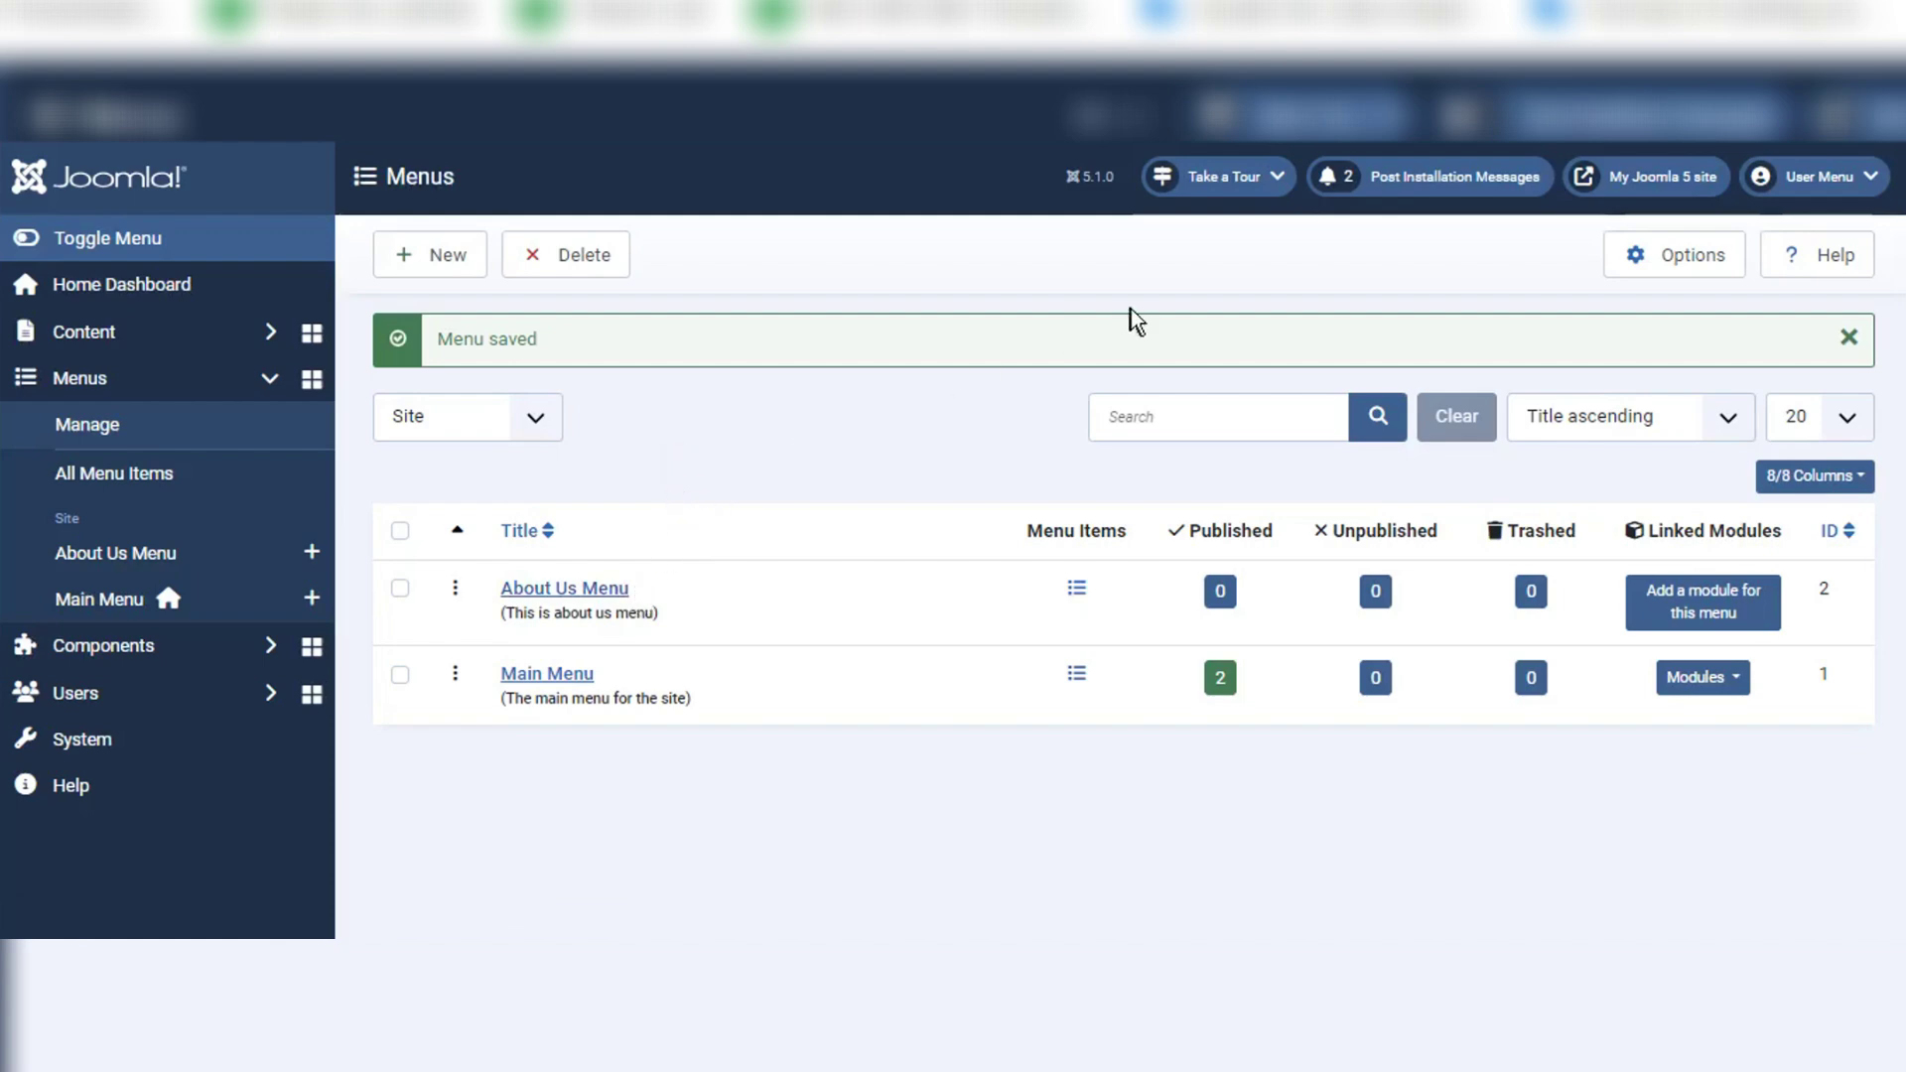
Step: Check which menus the public site displays and inspect the modules linked to Main Menu
click(1656, 189)
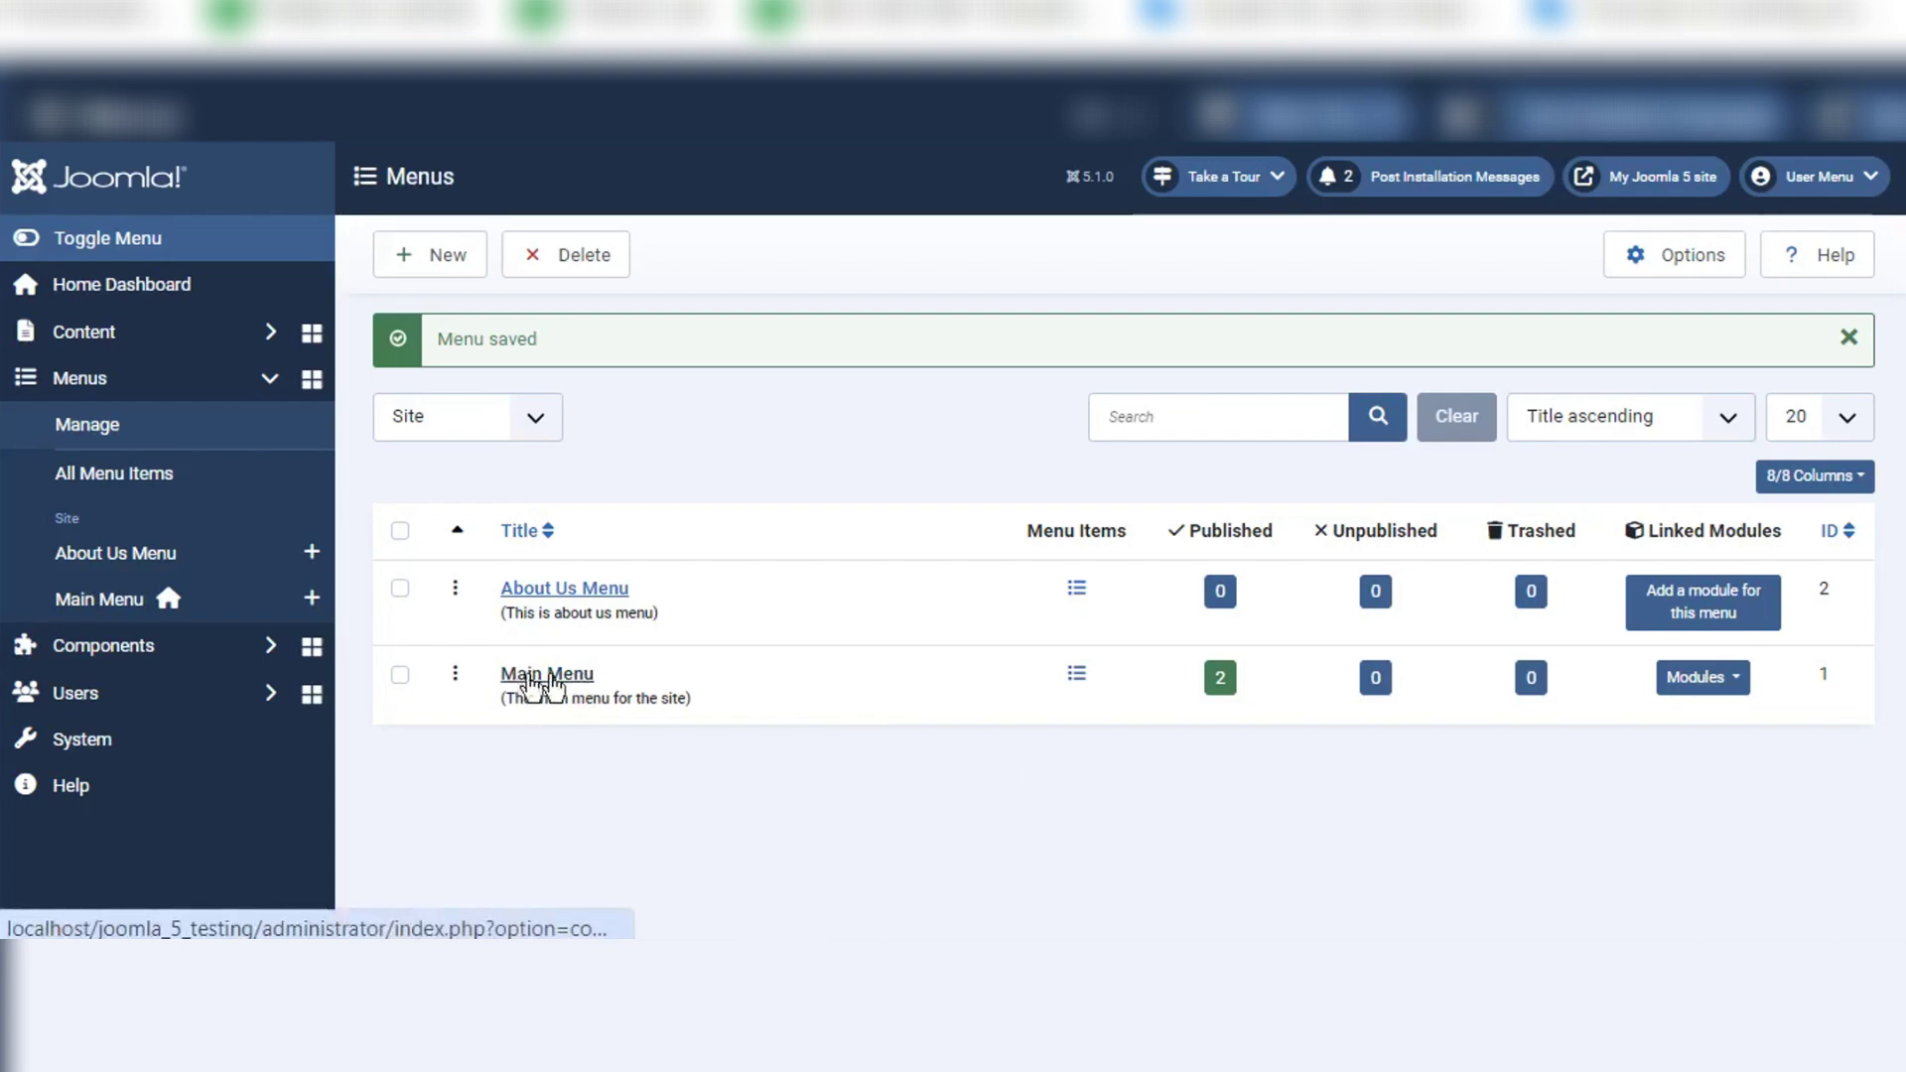
click(1703, 683)
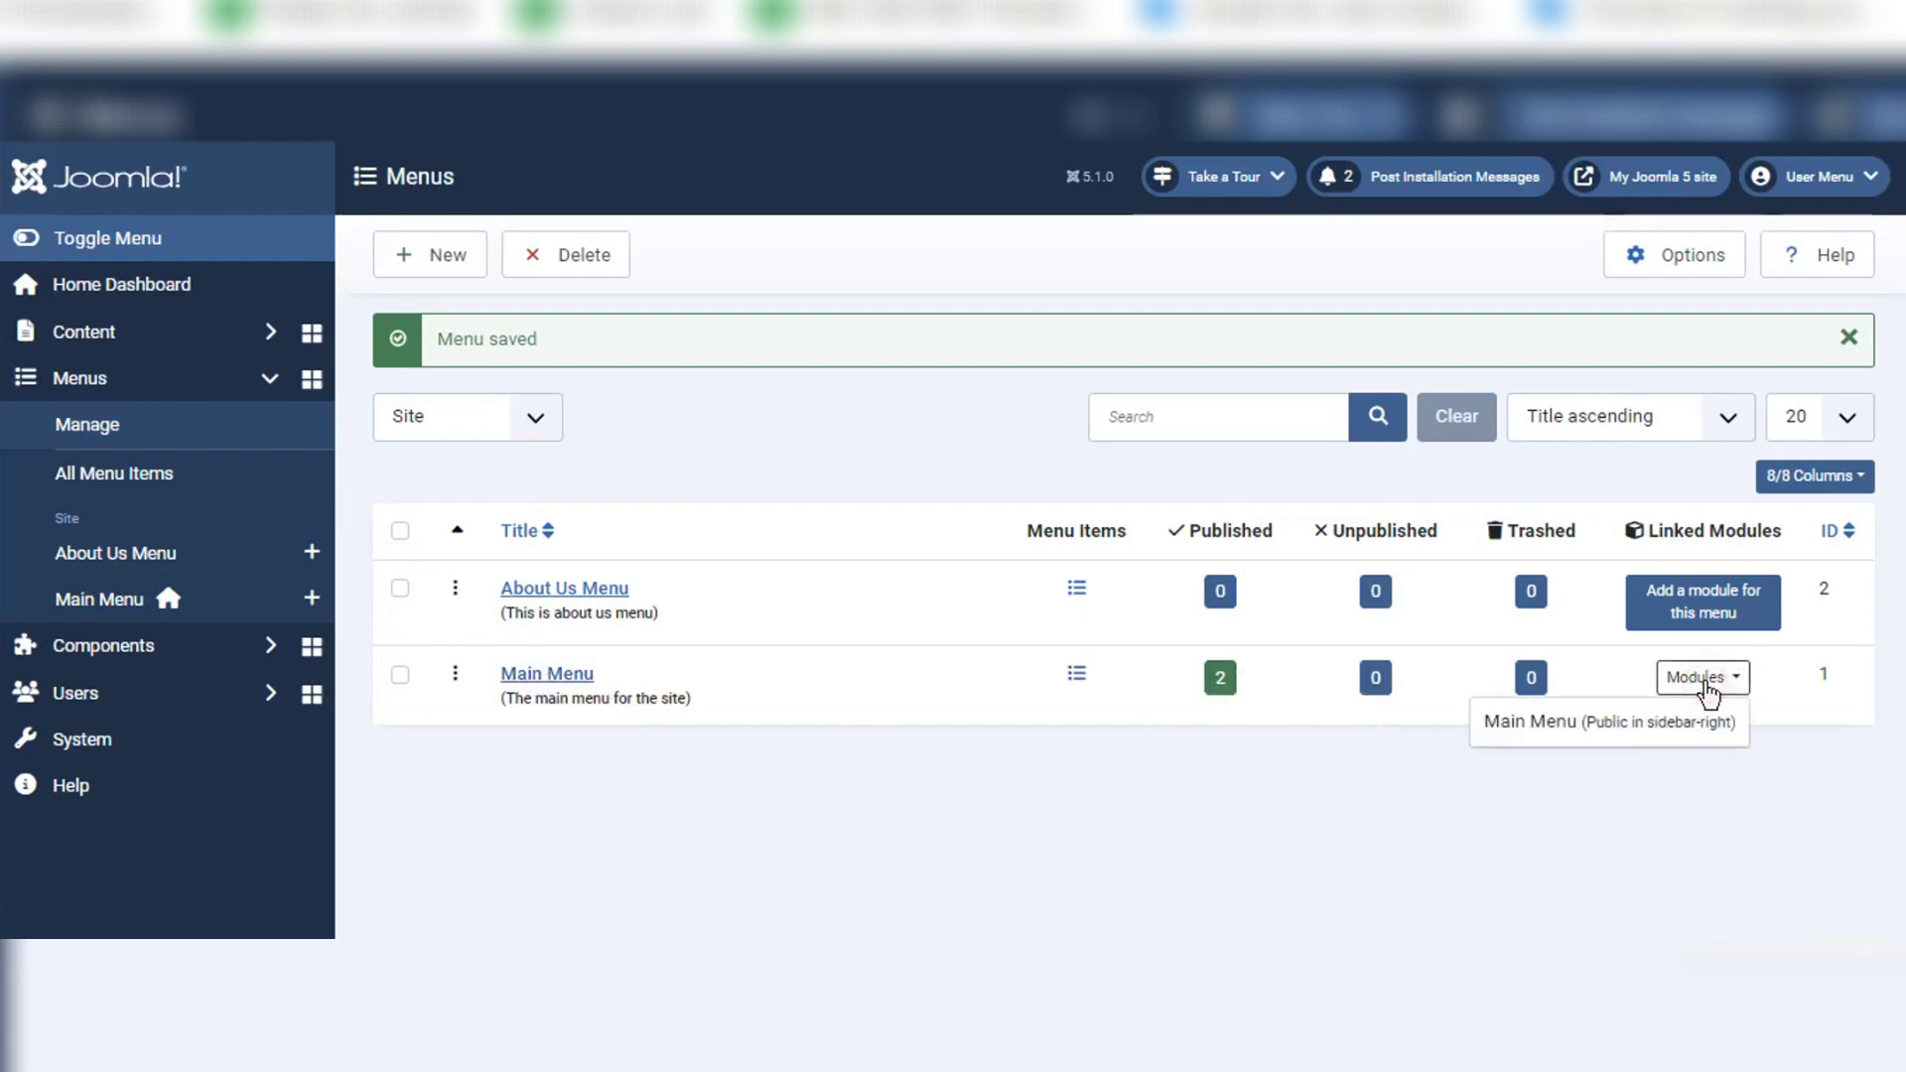
click(1705, 683)
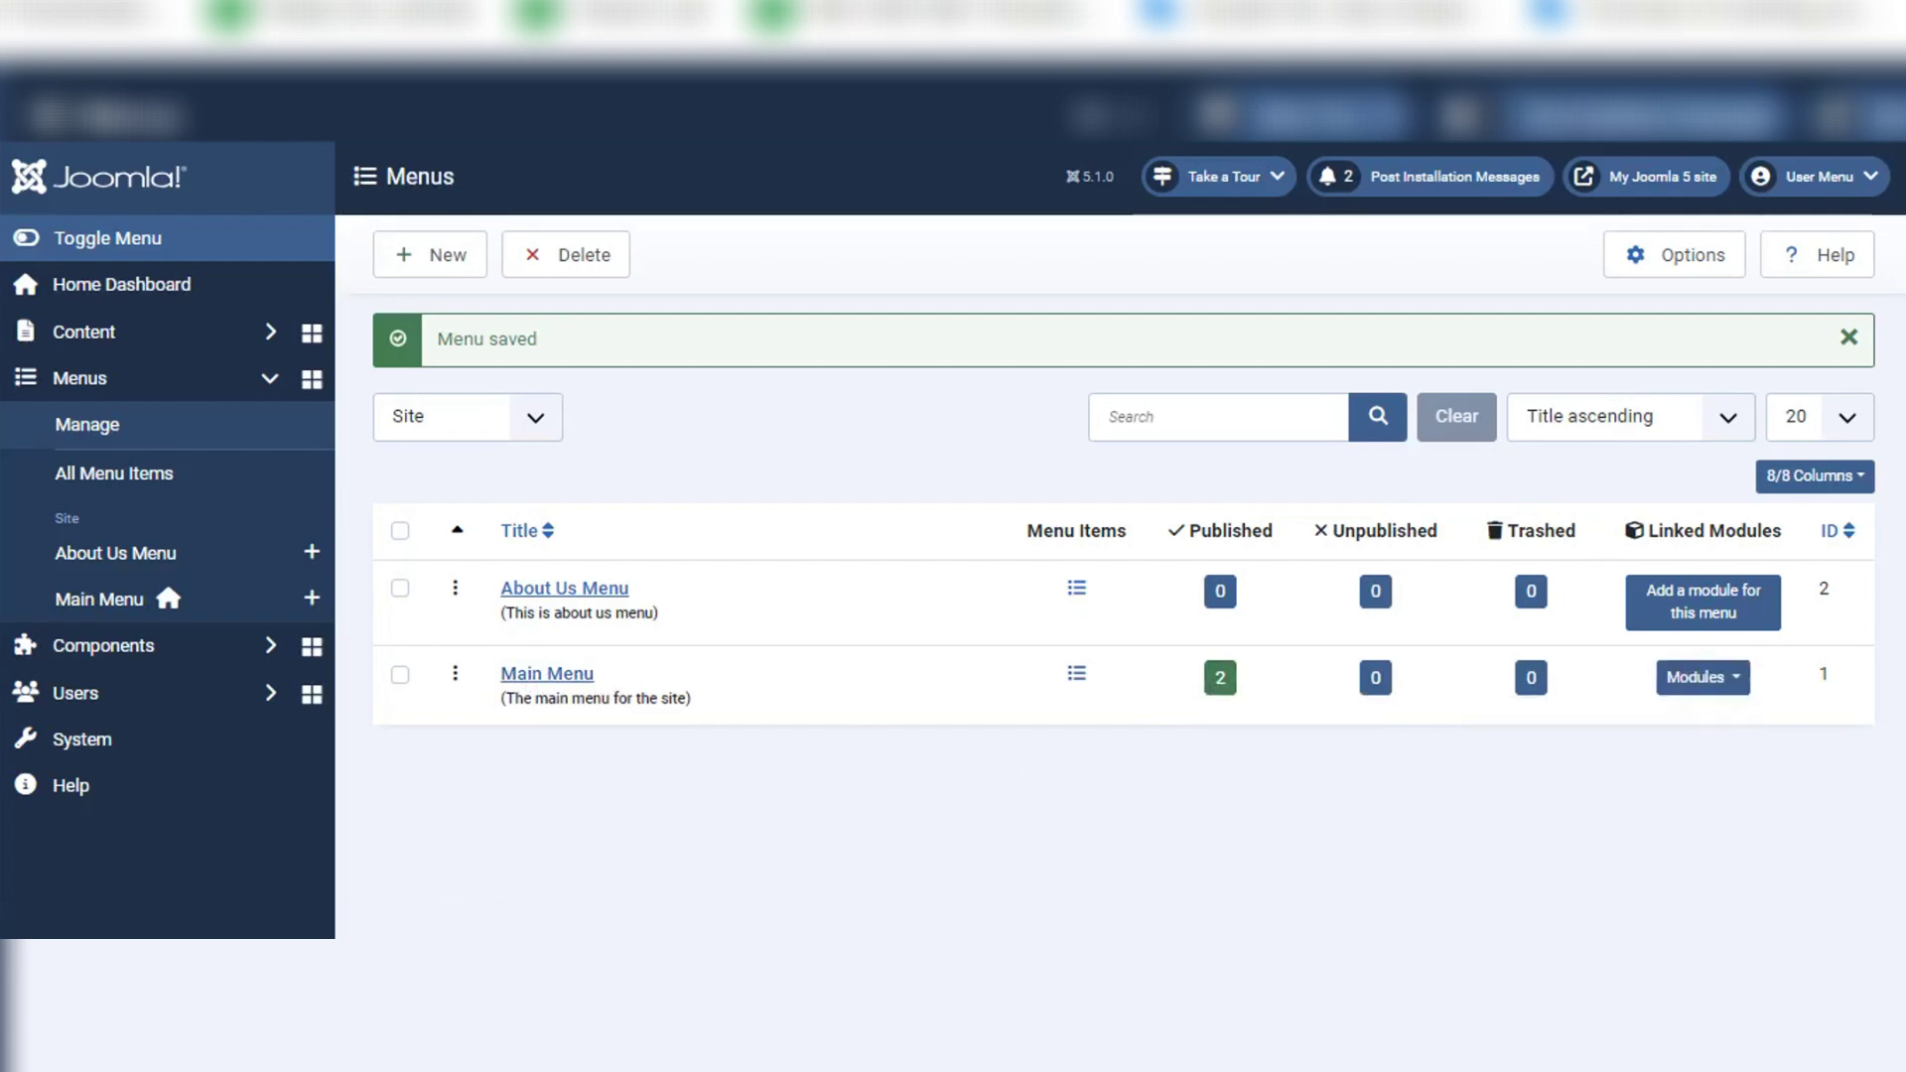
click(1479, 144)
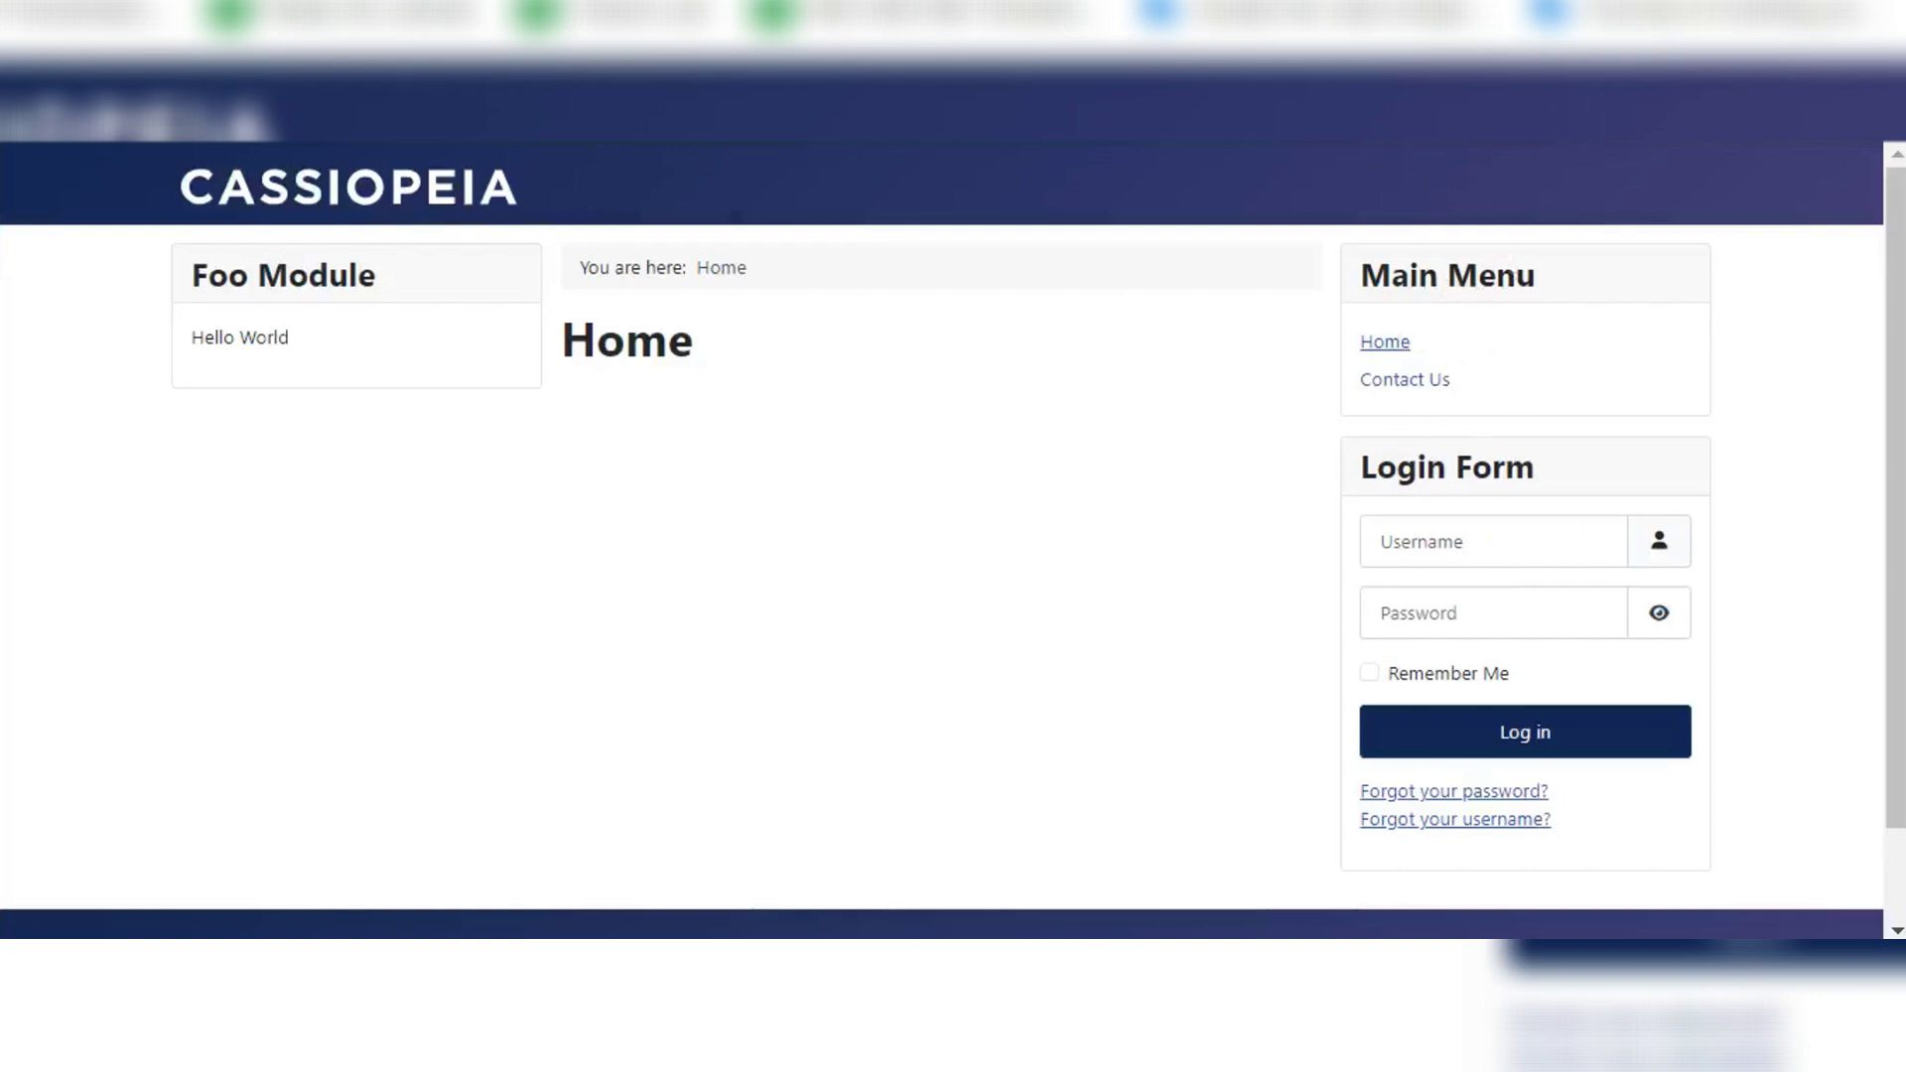
key(ctrl+w)
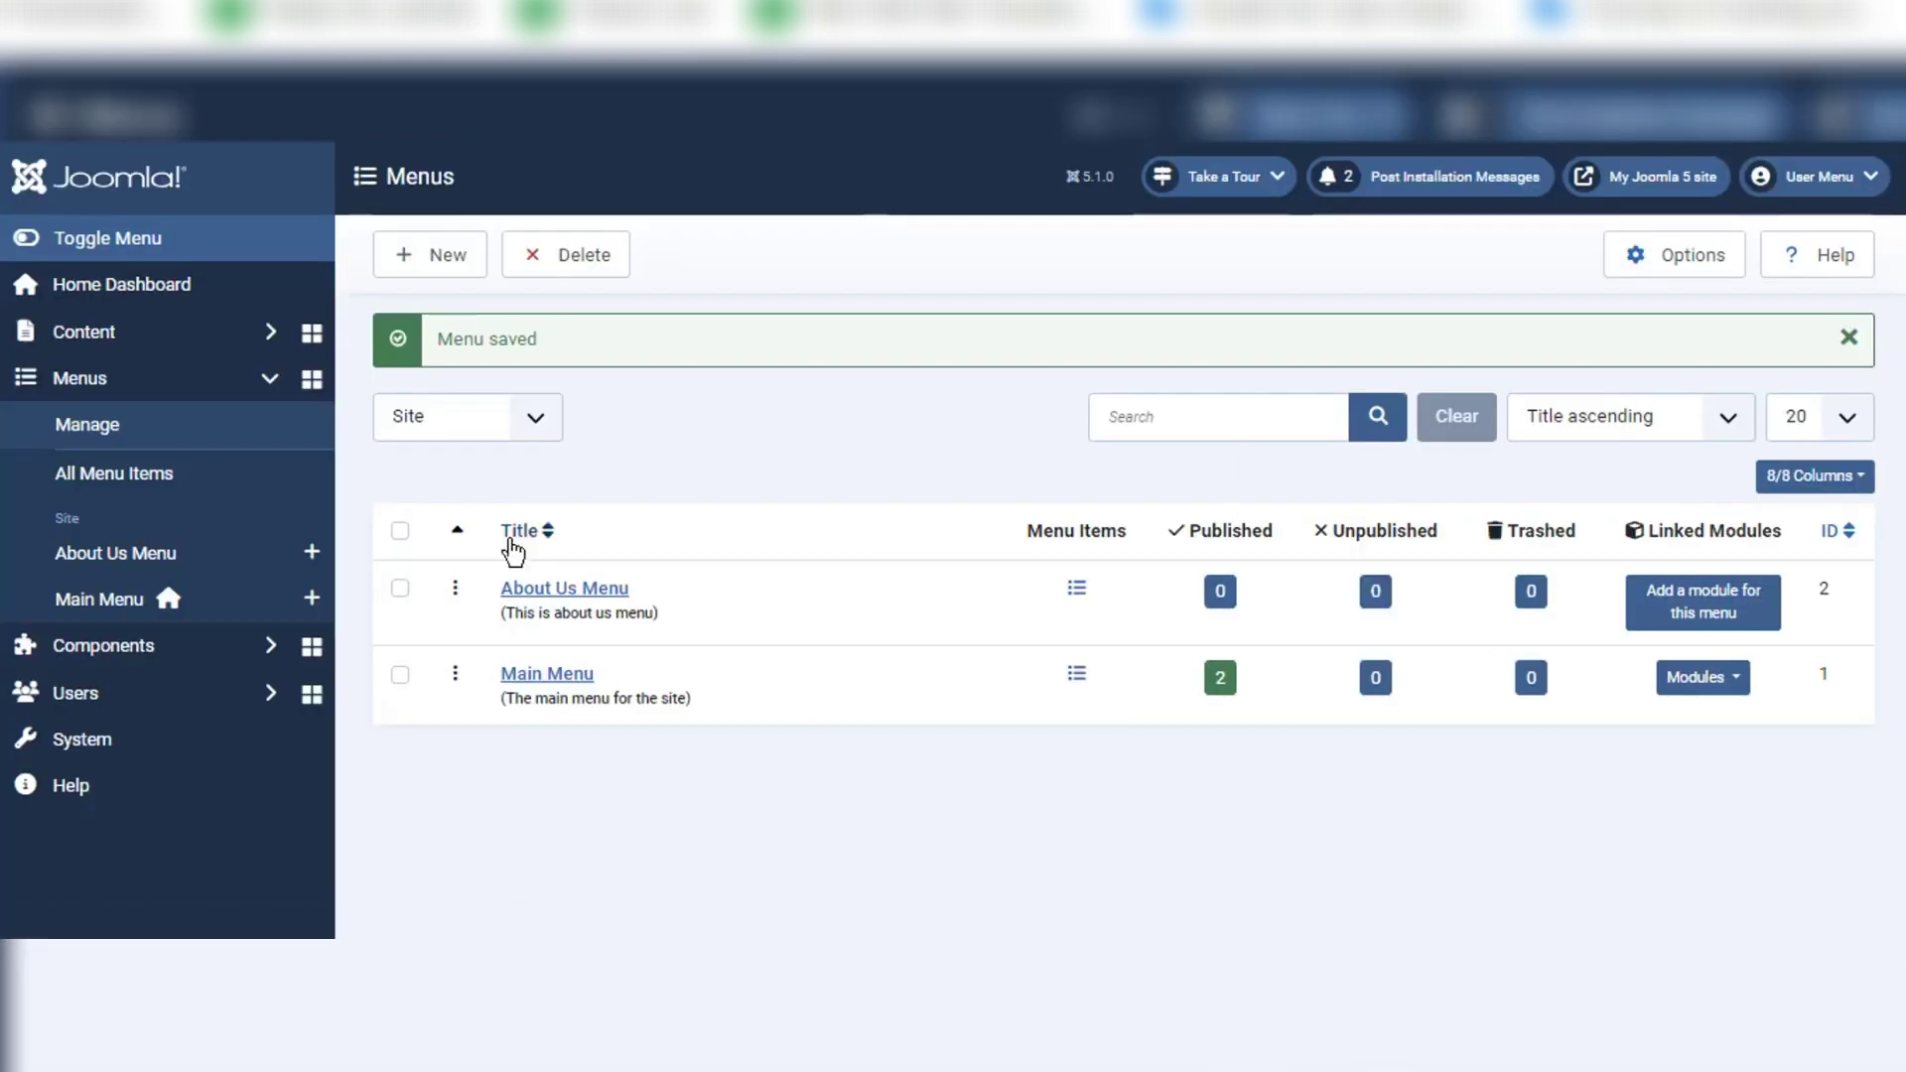
Step: Open the form for adding a linked module to About Us Menu and review its settings
click(1743, 608)
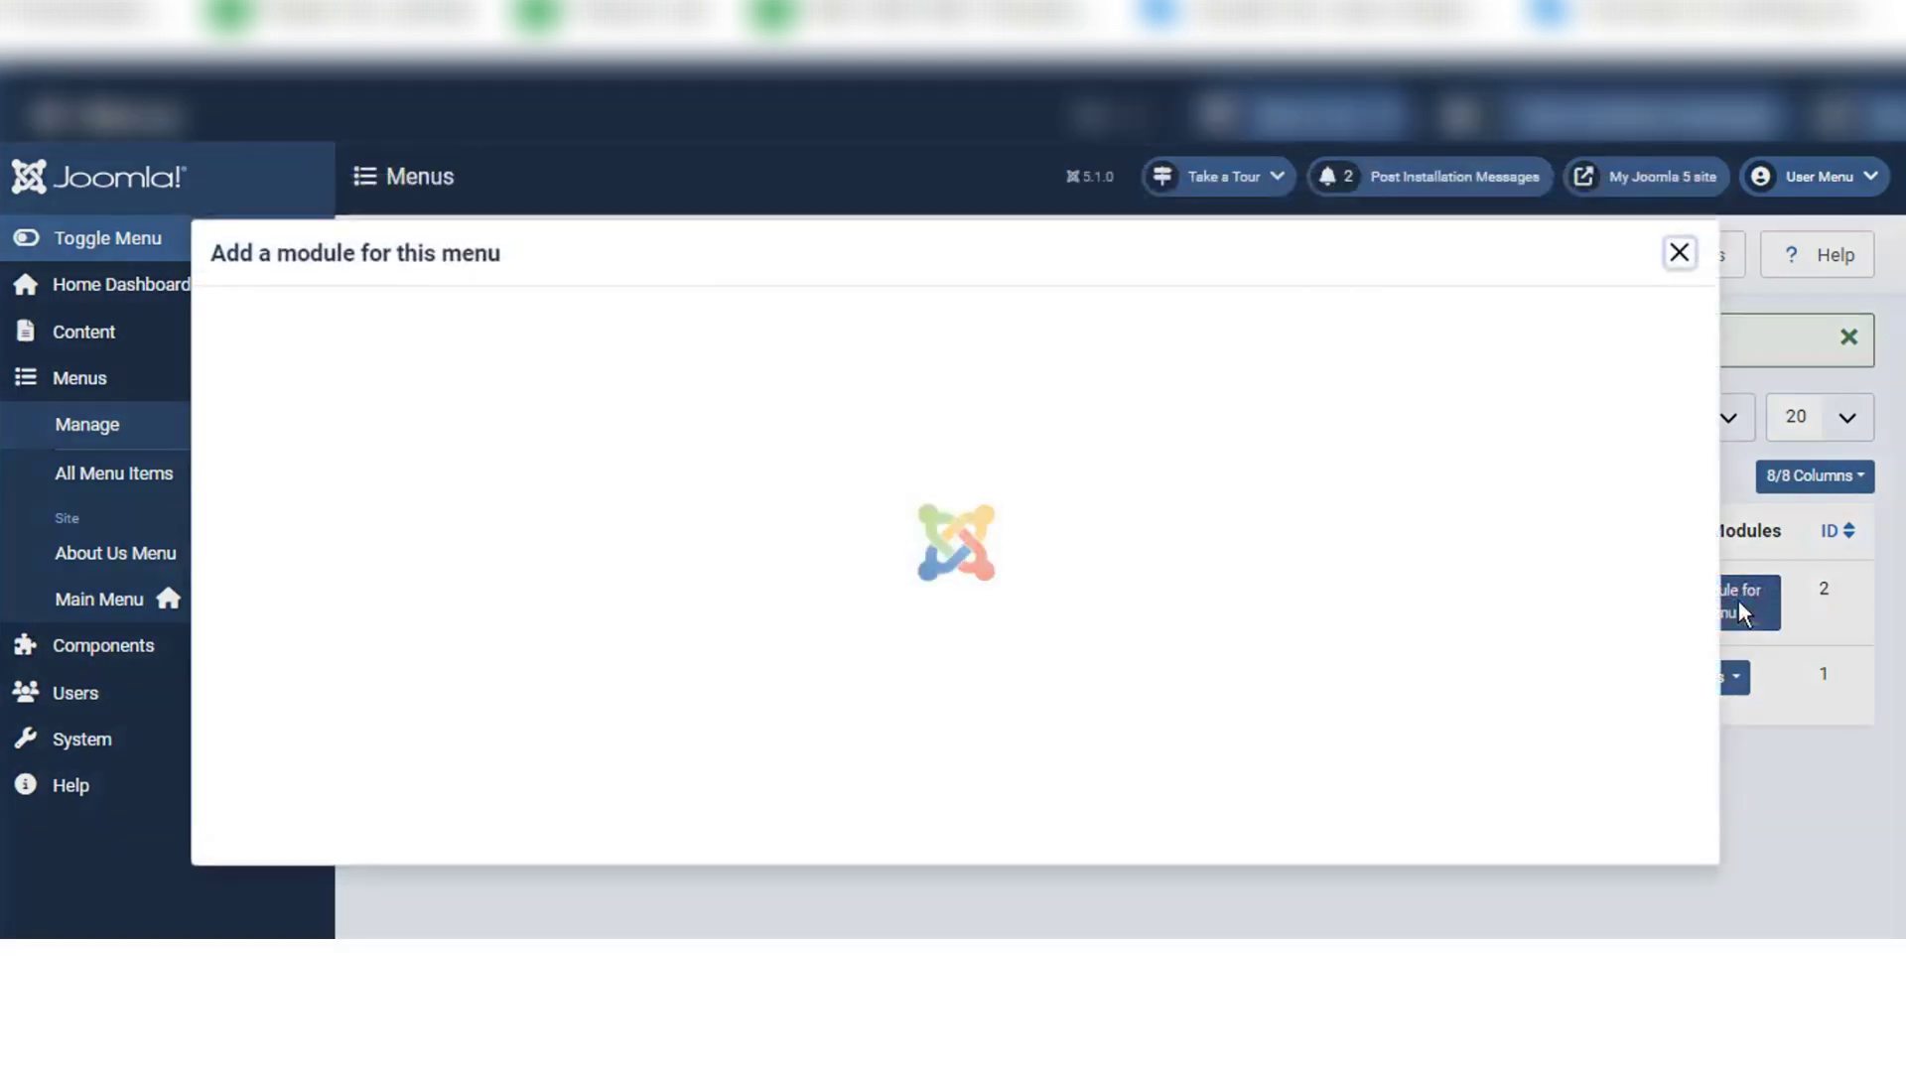
click(1677, 260)
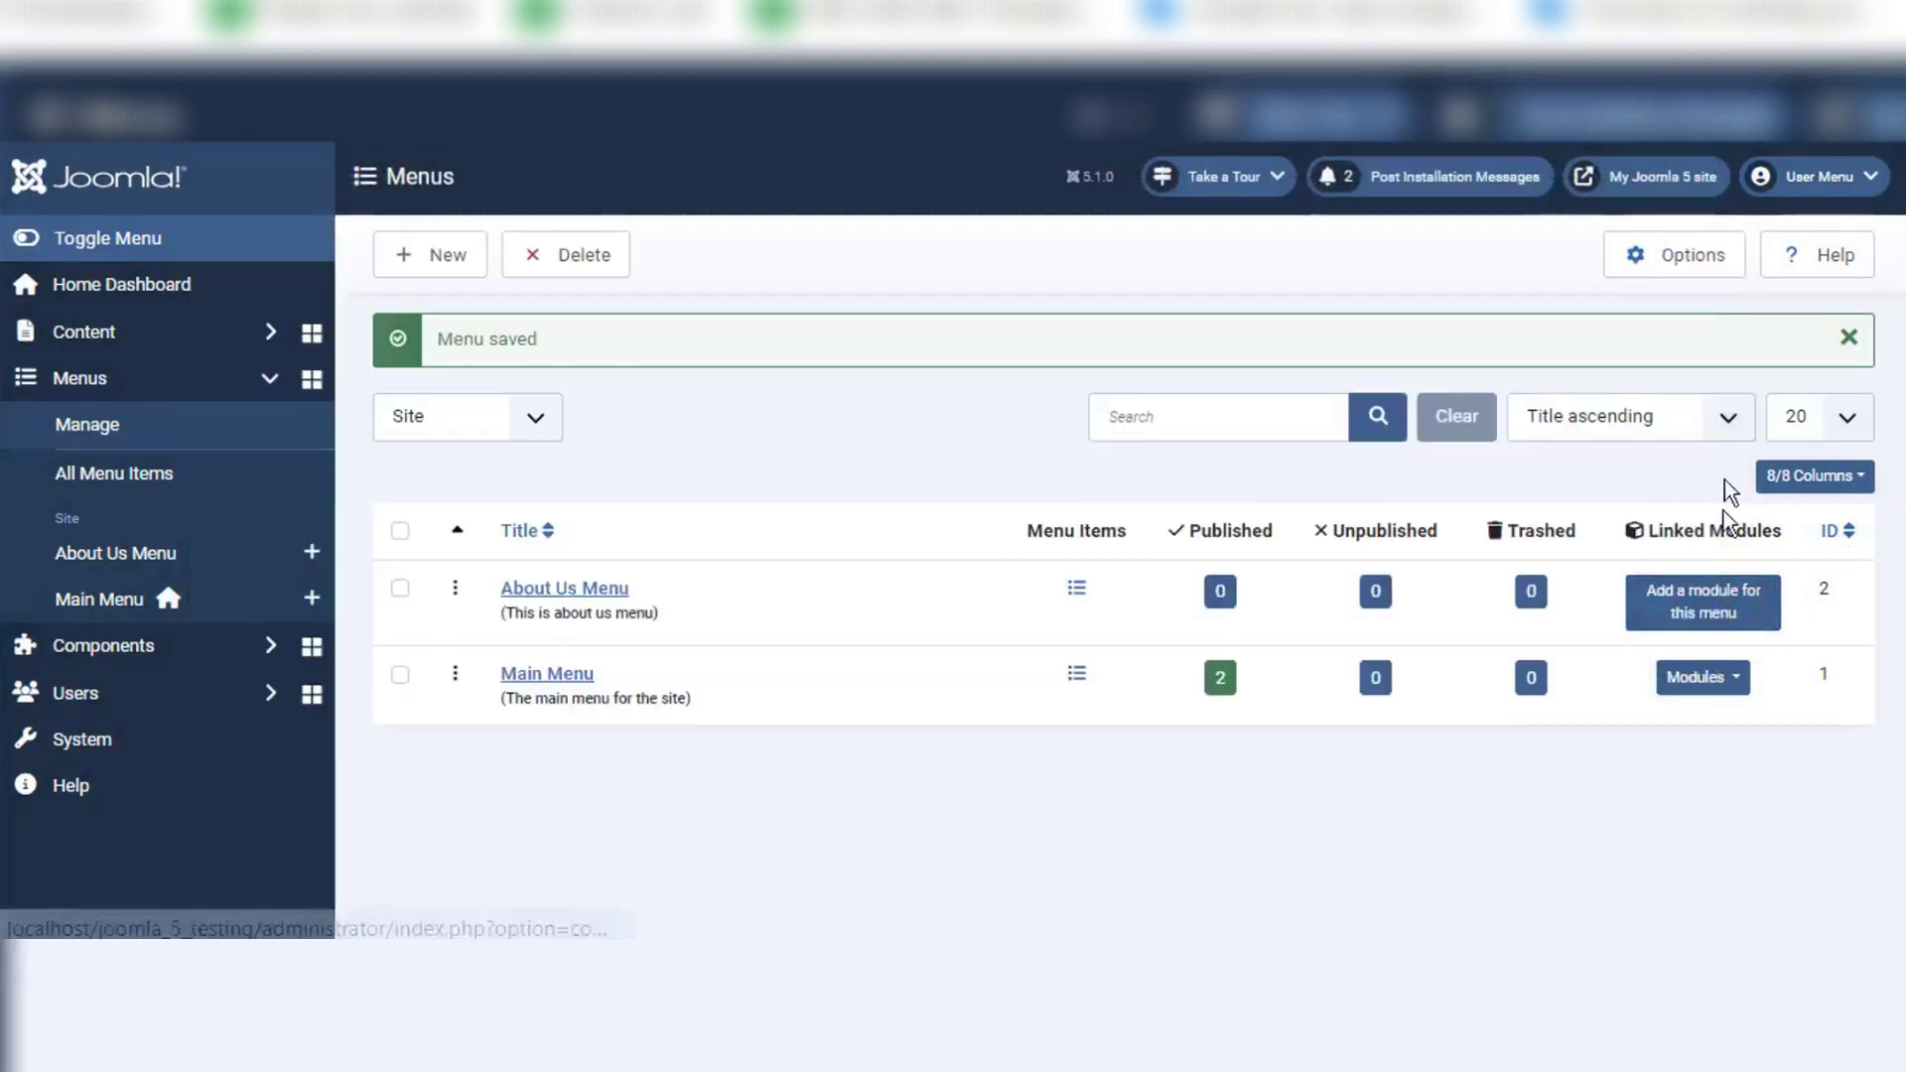
click(1709, 531)
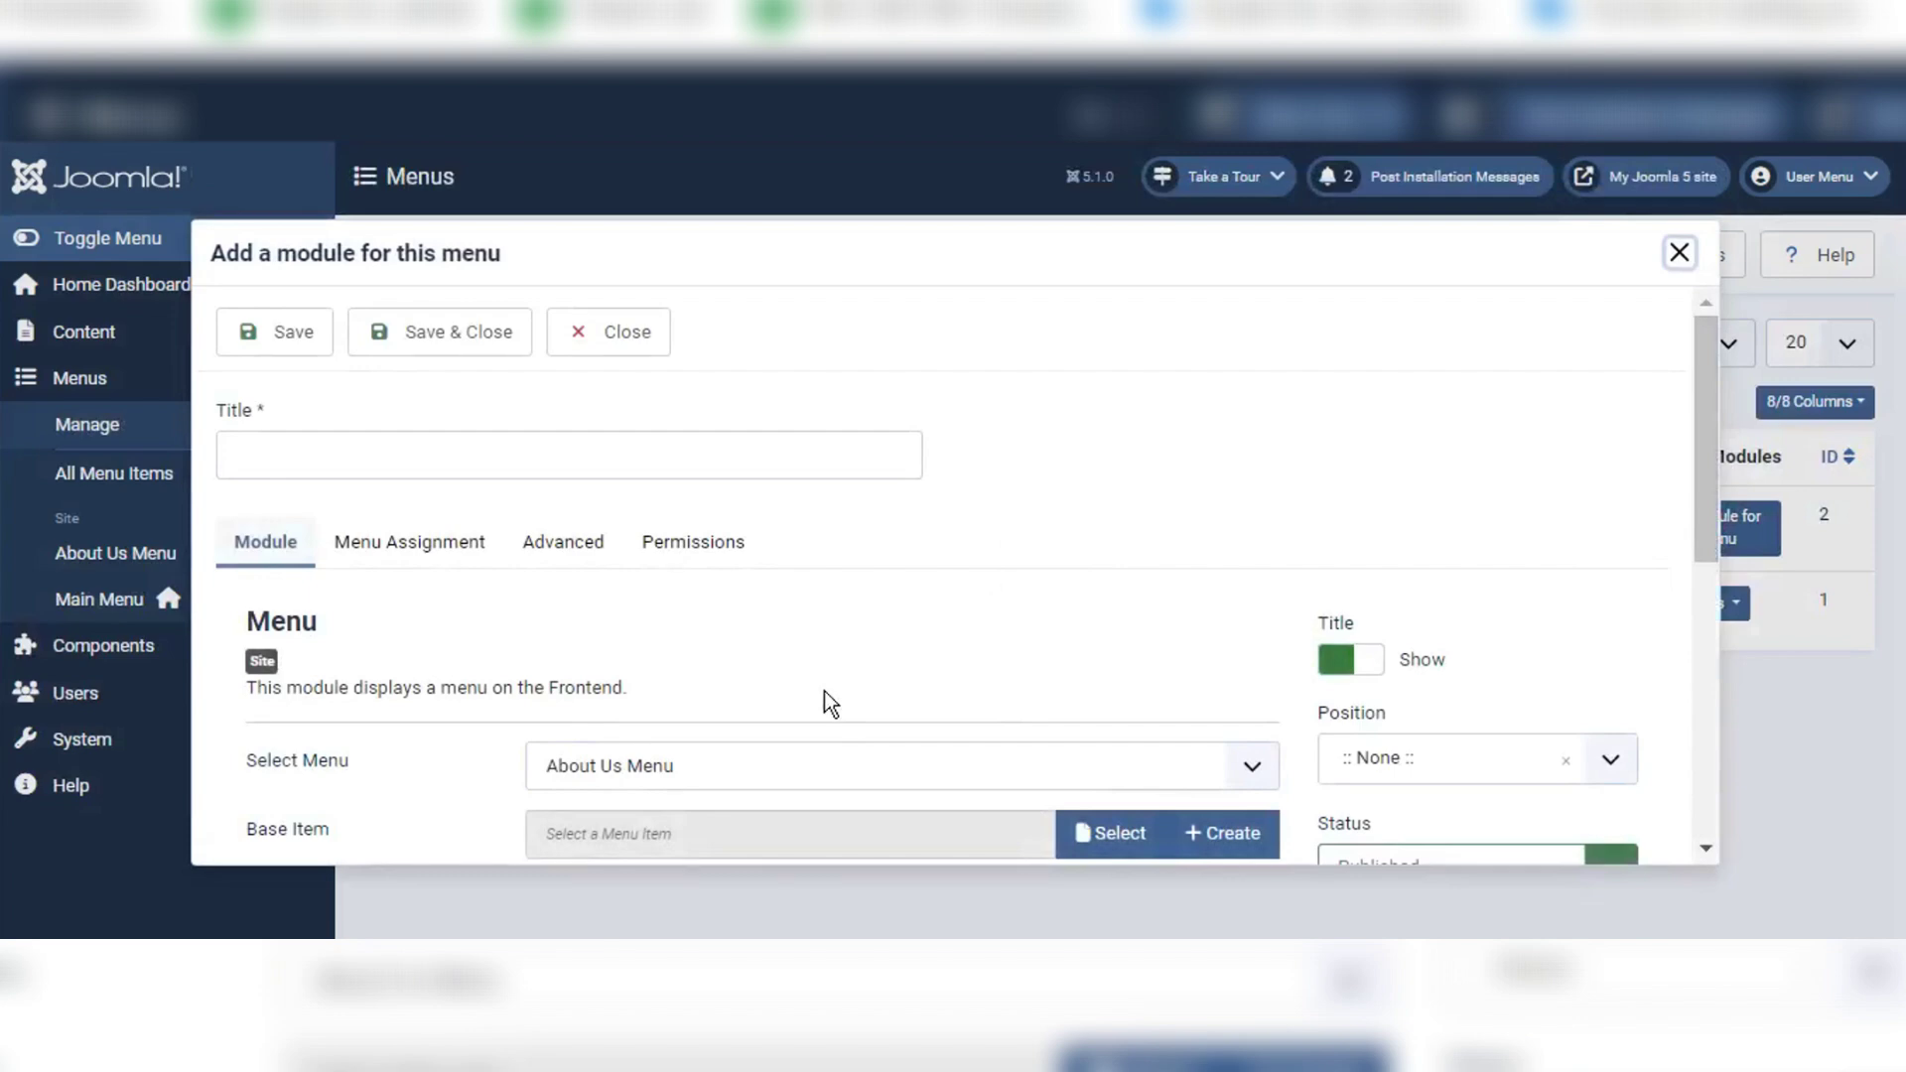
scroll(824, 691, down, 2)
scroll(824, 691, up, 2)
click(894, 765)
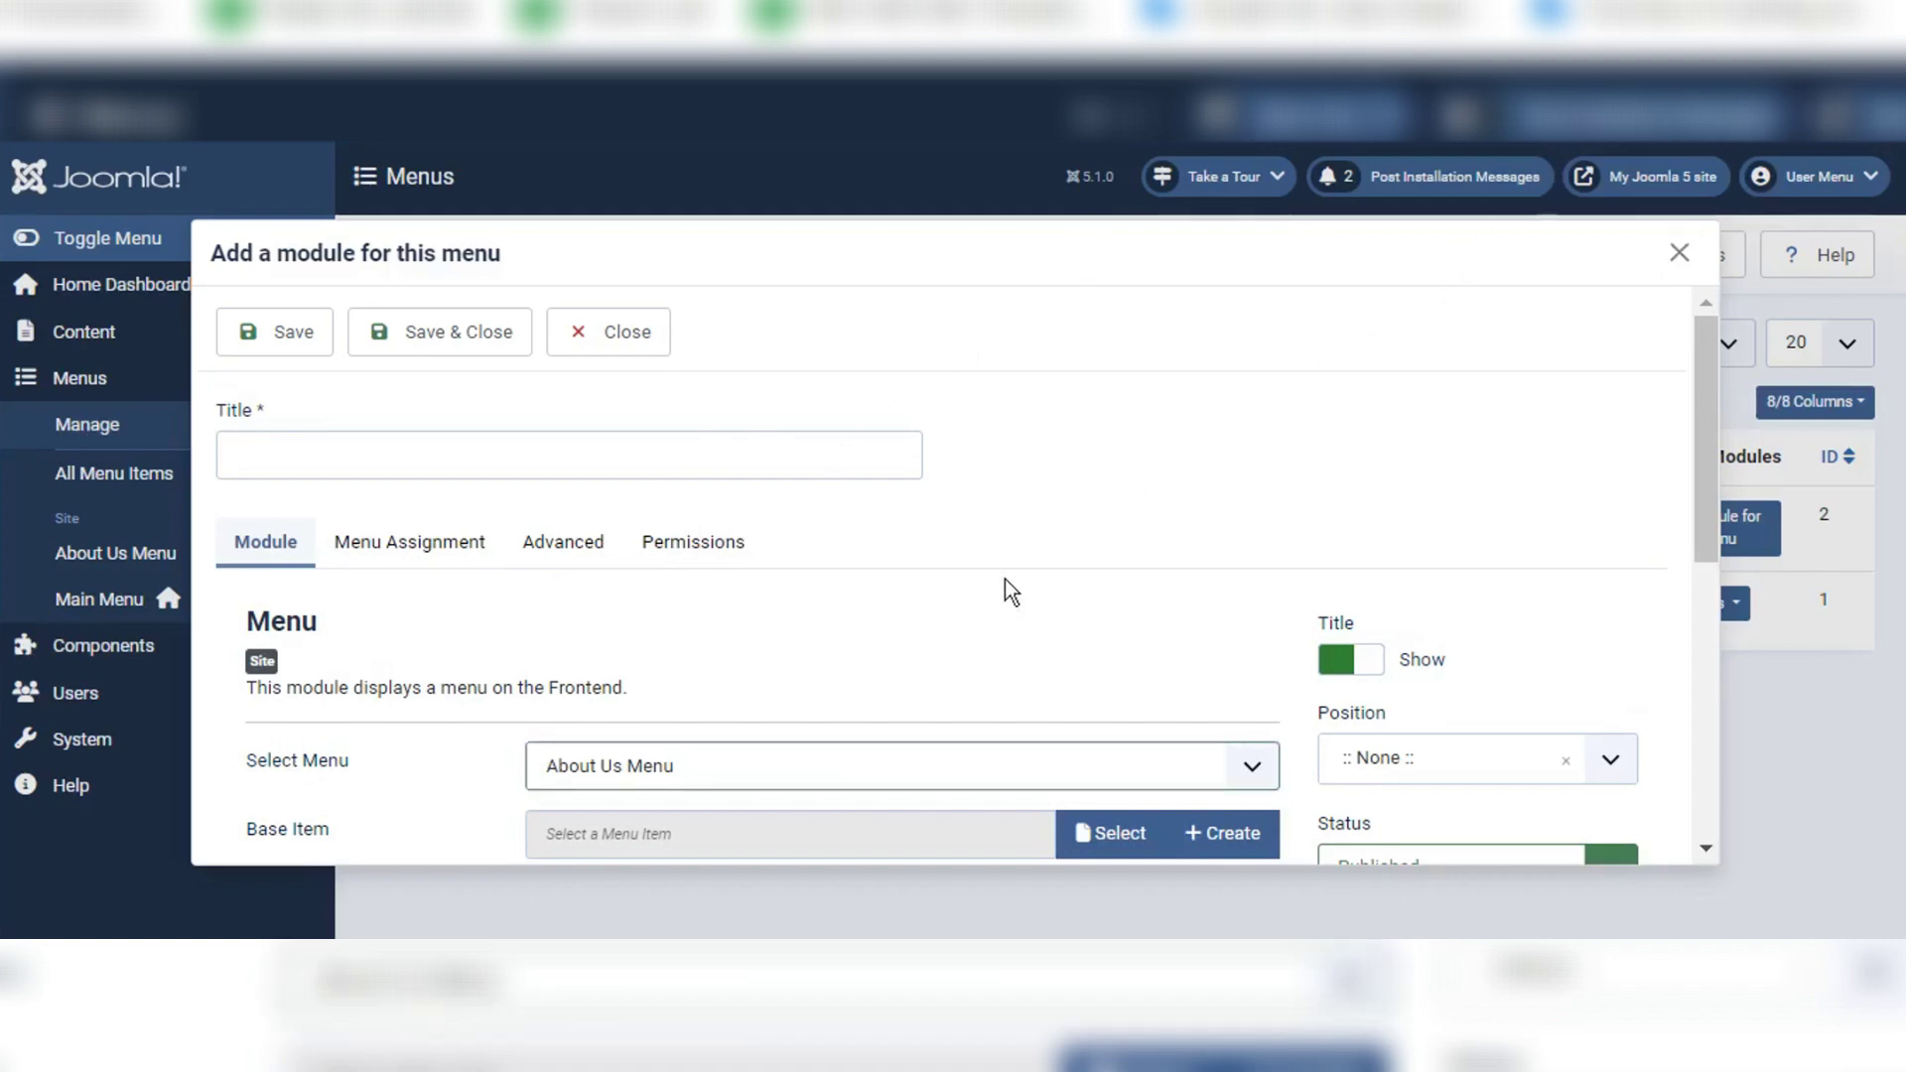
Step: Give the new menu module the title "About Us Module"
click(303, 447)
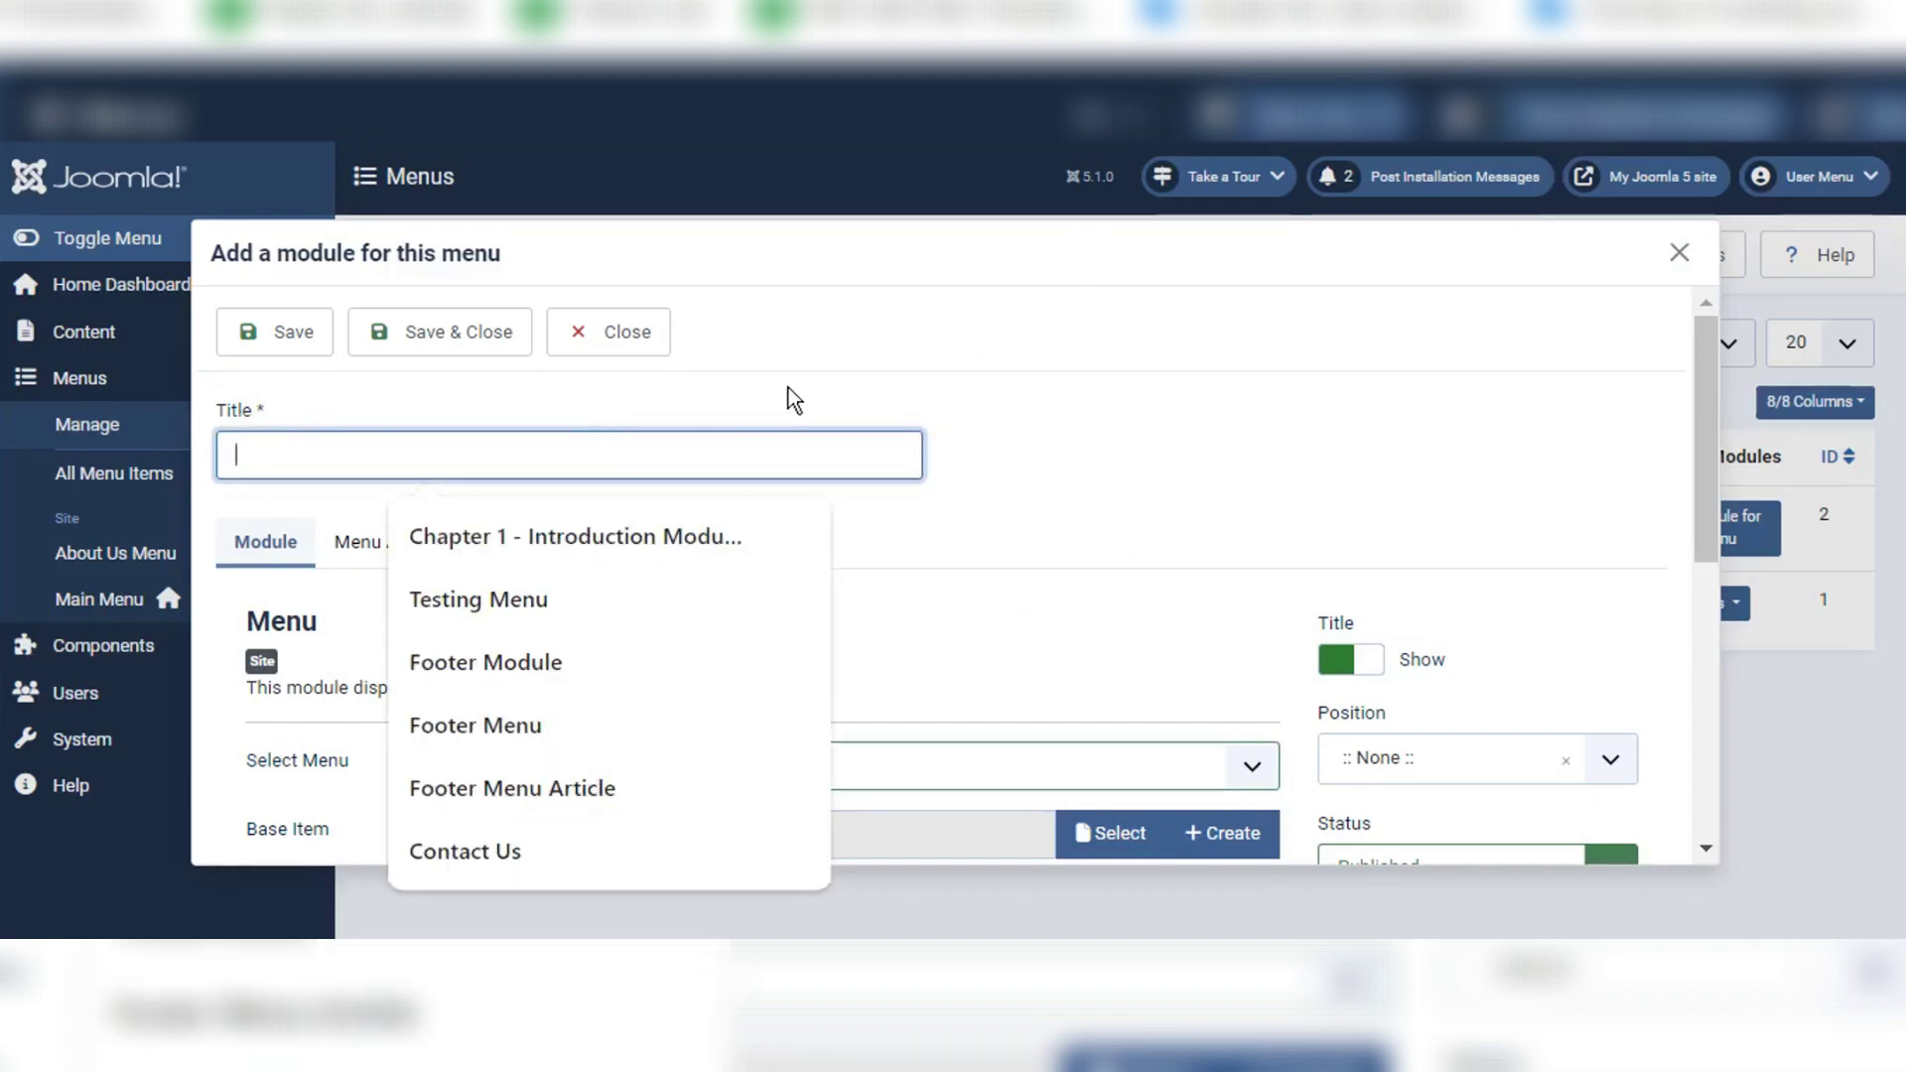
key(Down)
key(Up)
click(1089, 426)
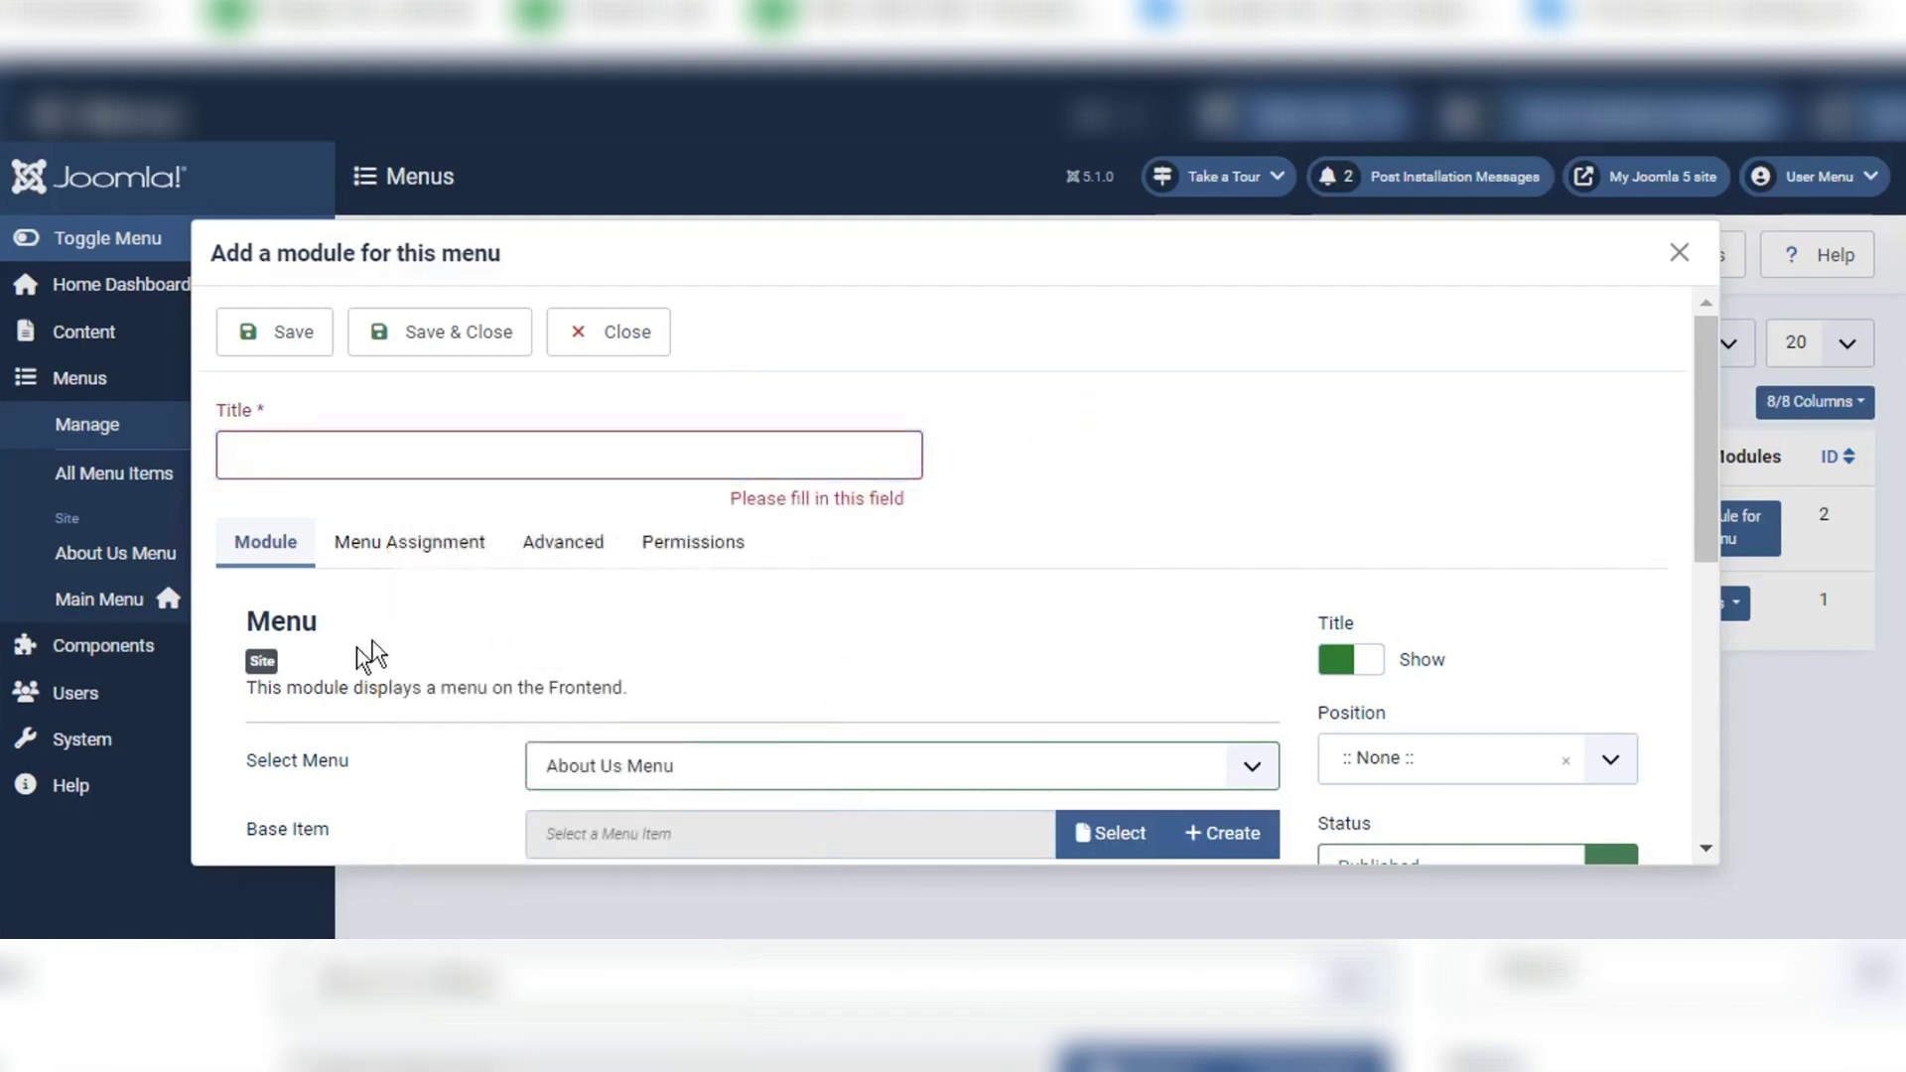
drag(260, 692, 634, 681)
click(635, 681)
click(326, 459)
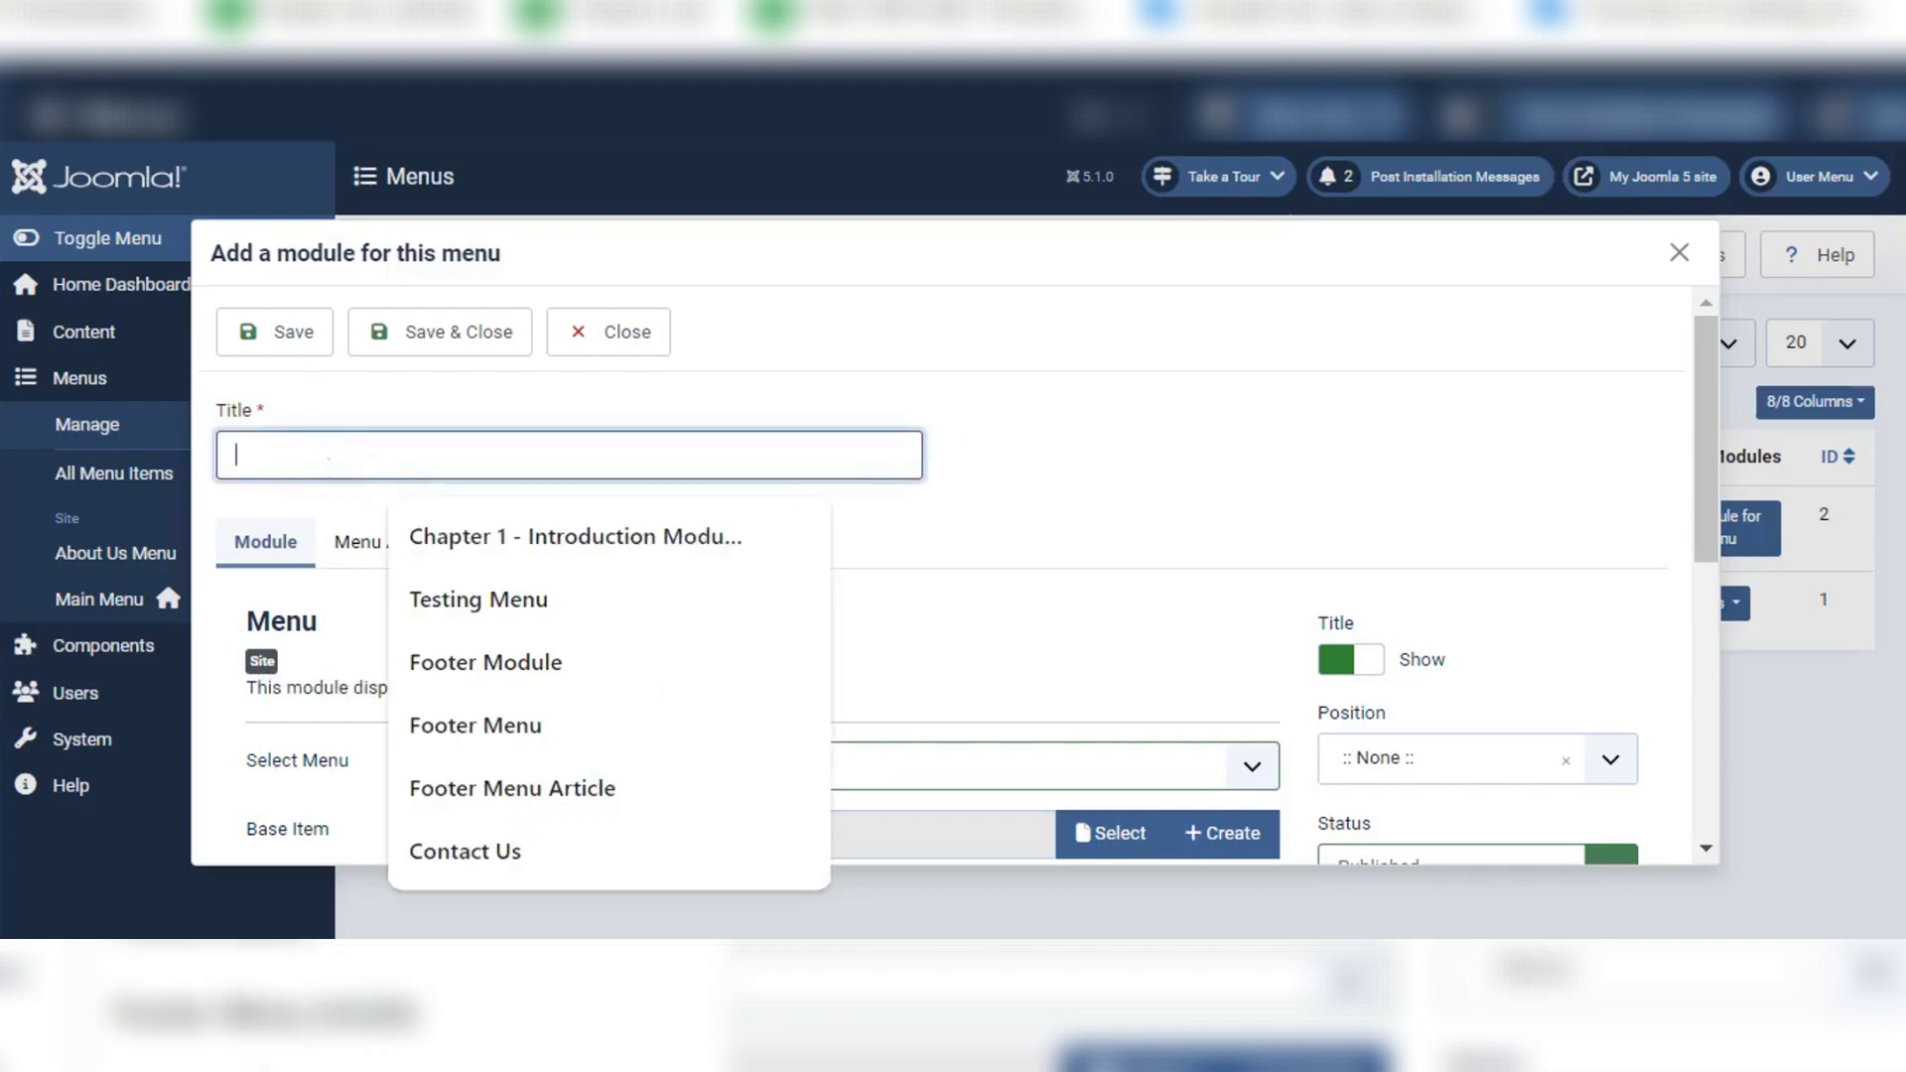
text(About Us Modu)
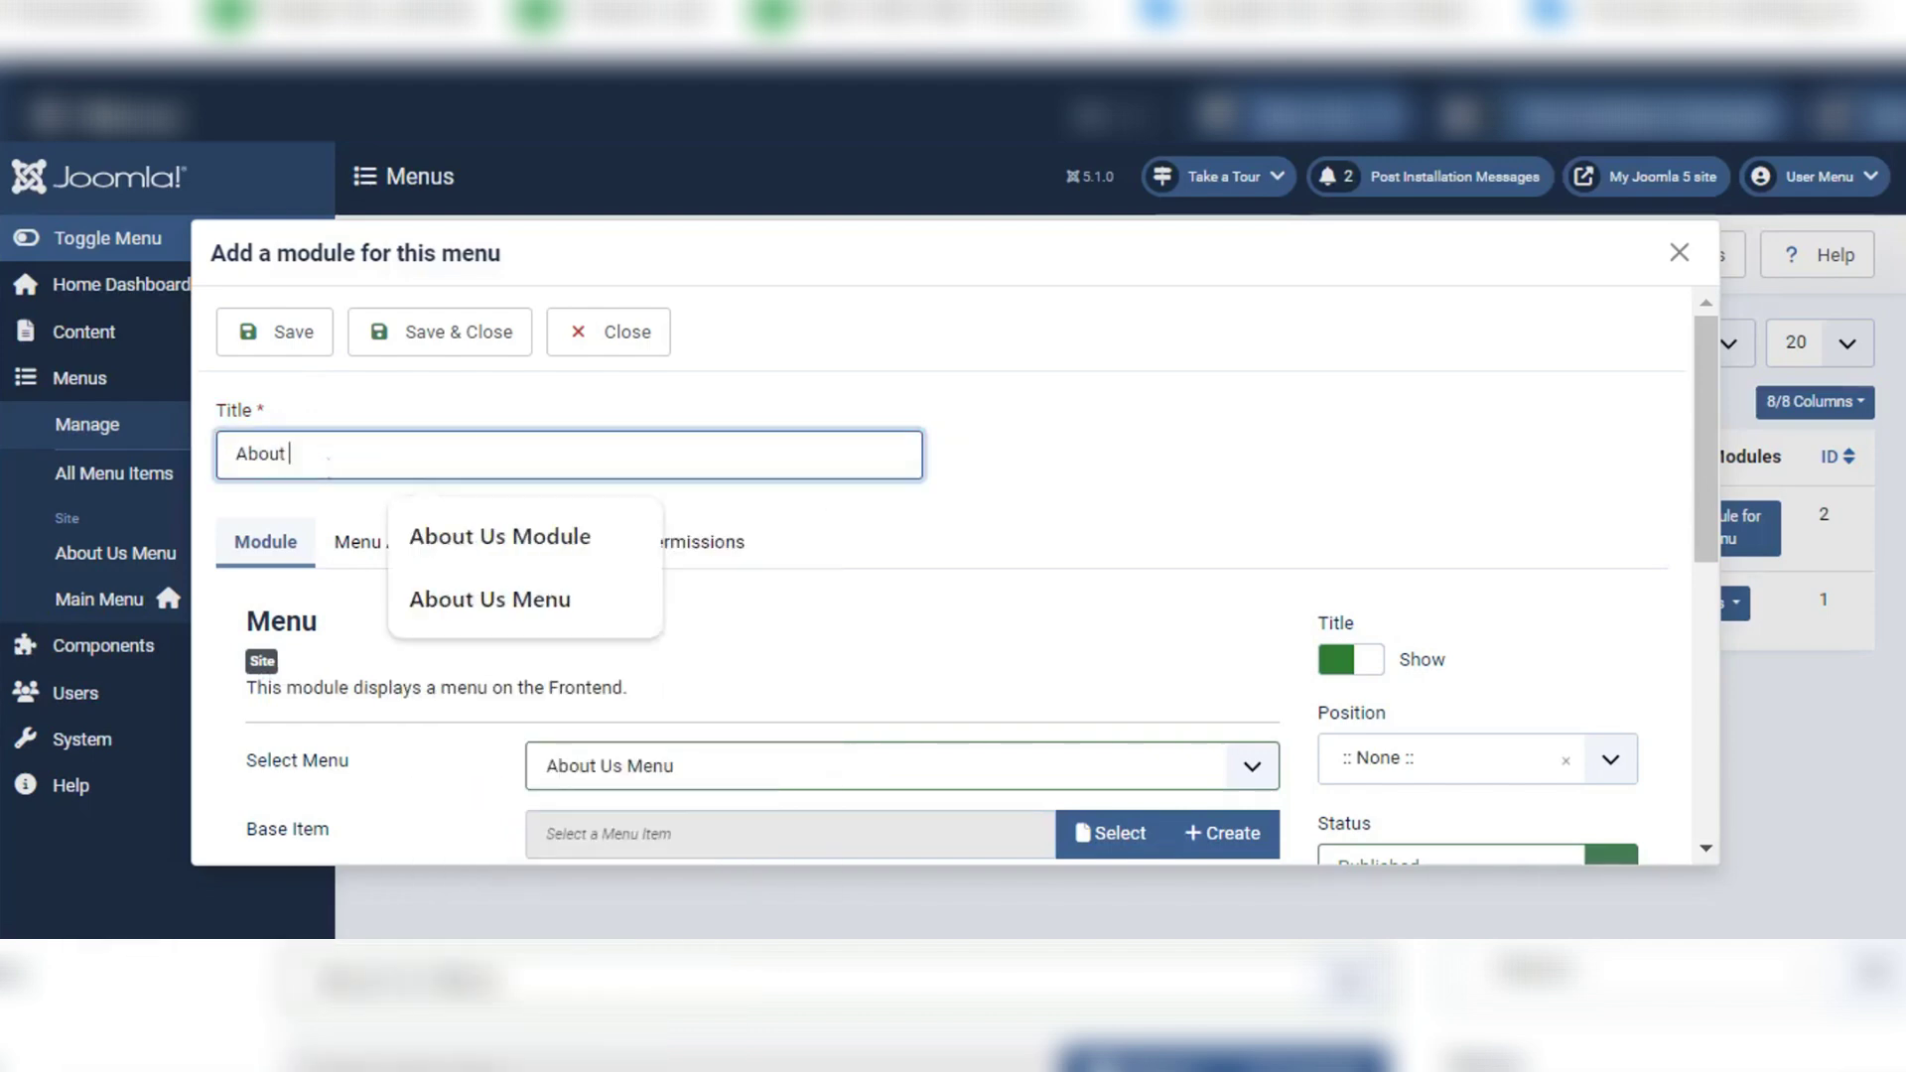
text(le)
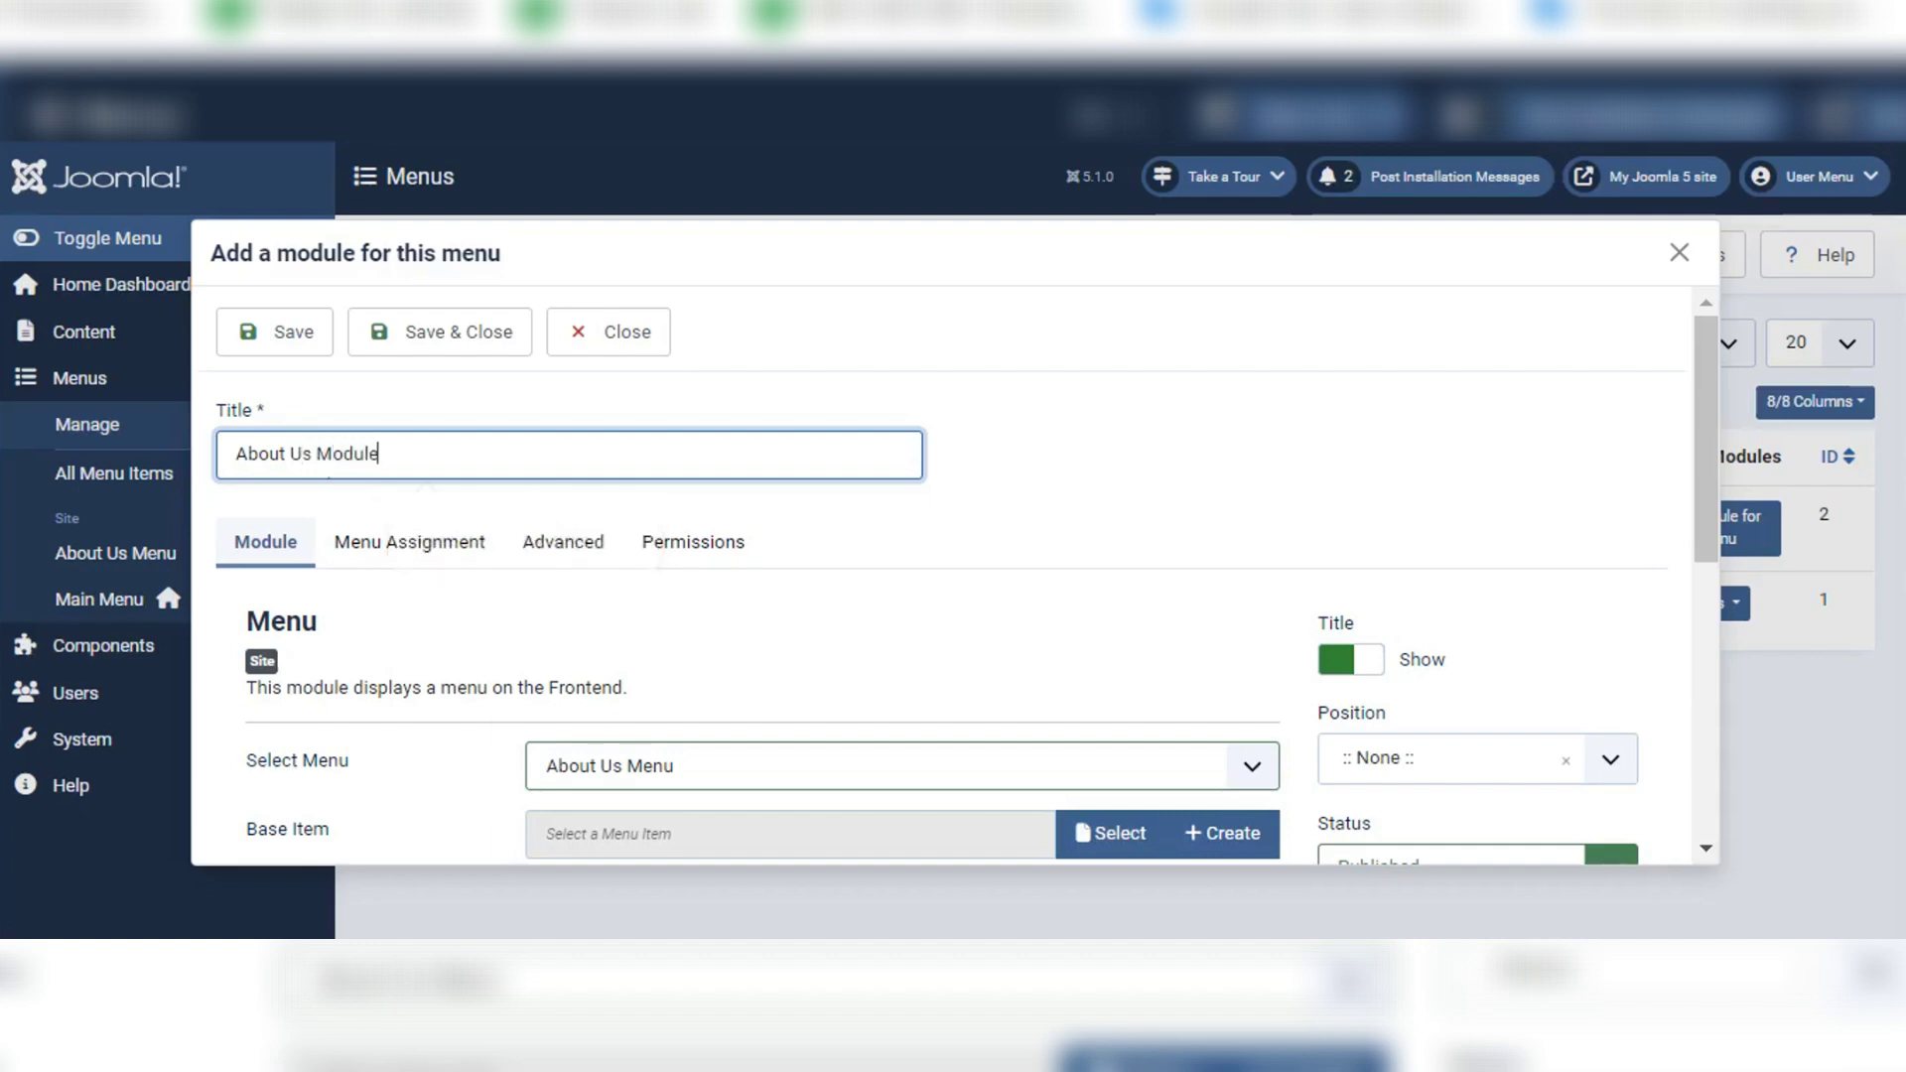
Step: Change the menu displayed by the new module to Main Menu
scroll(735, 493, down, 1)
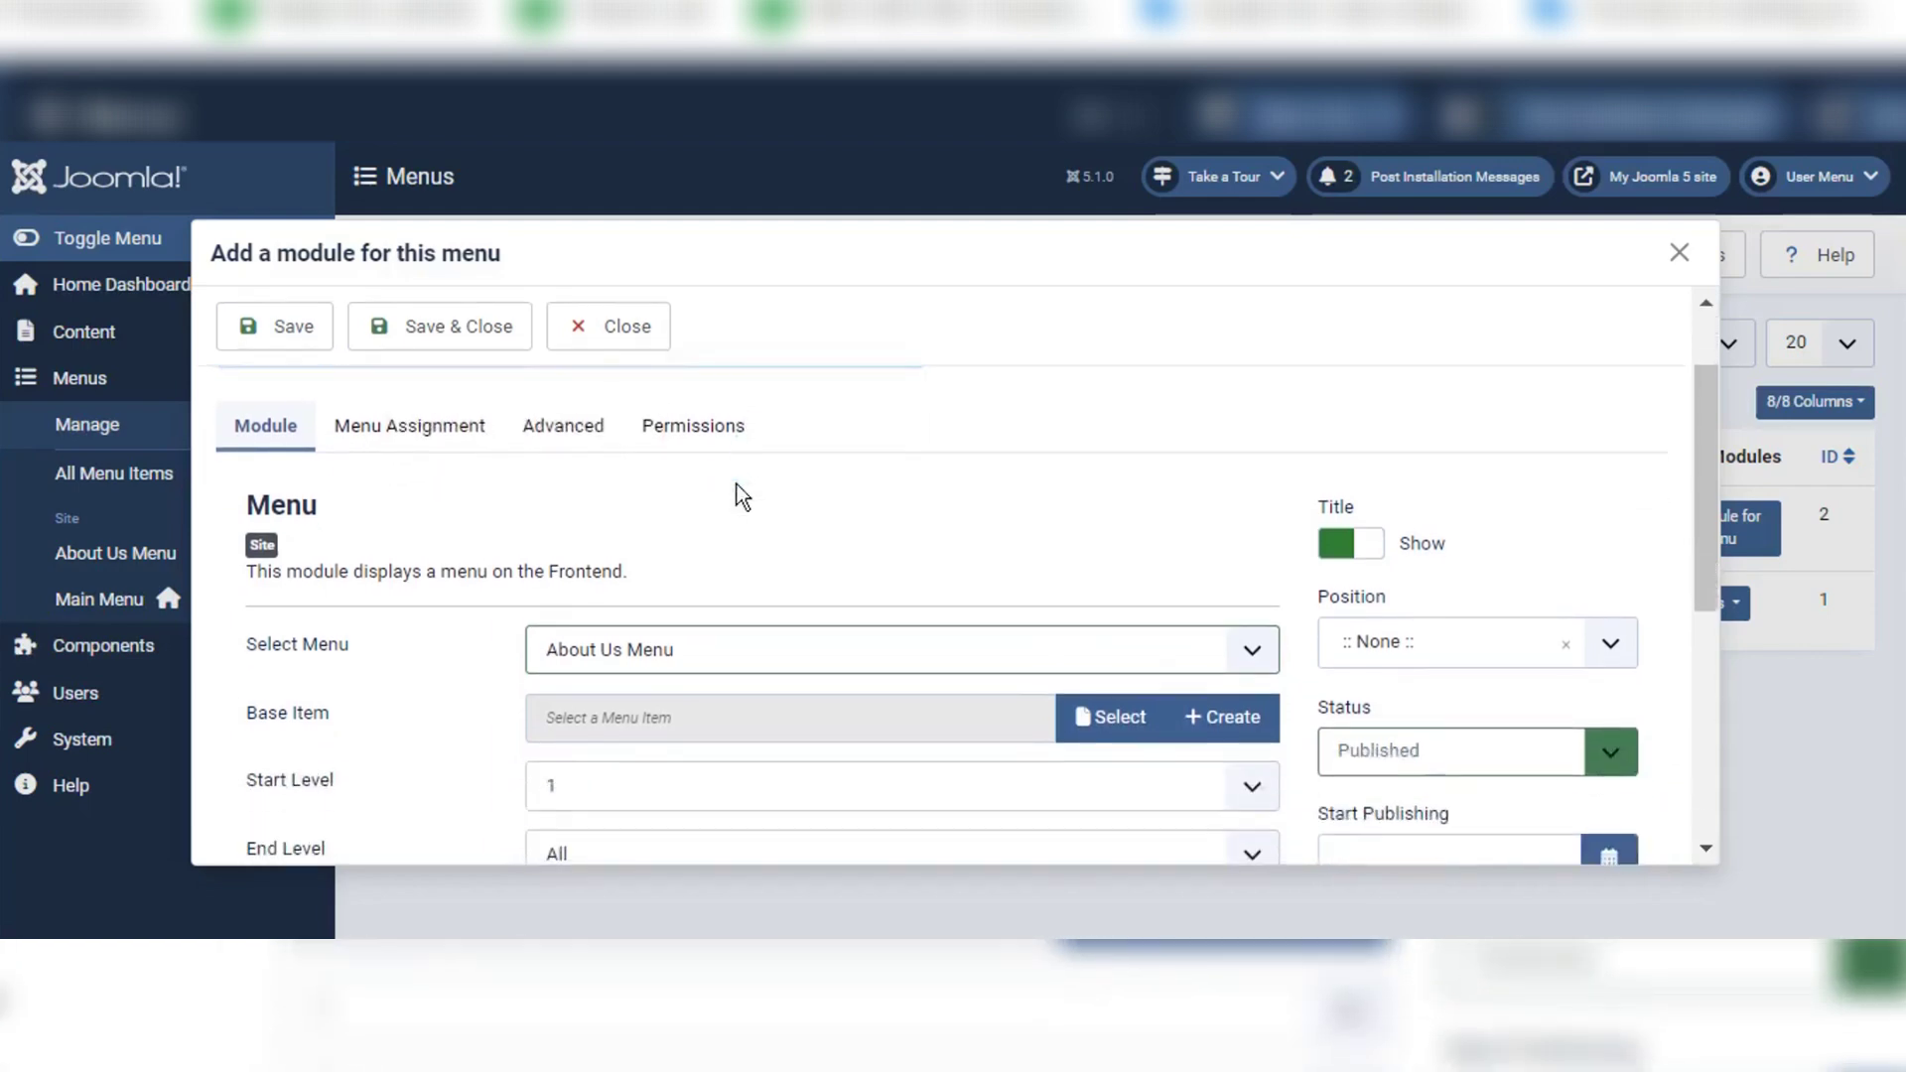
scroll(881, 519, down, 1)
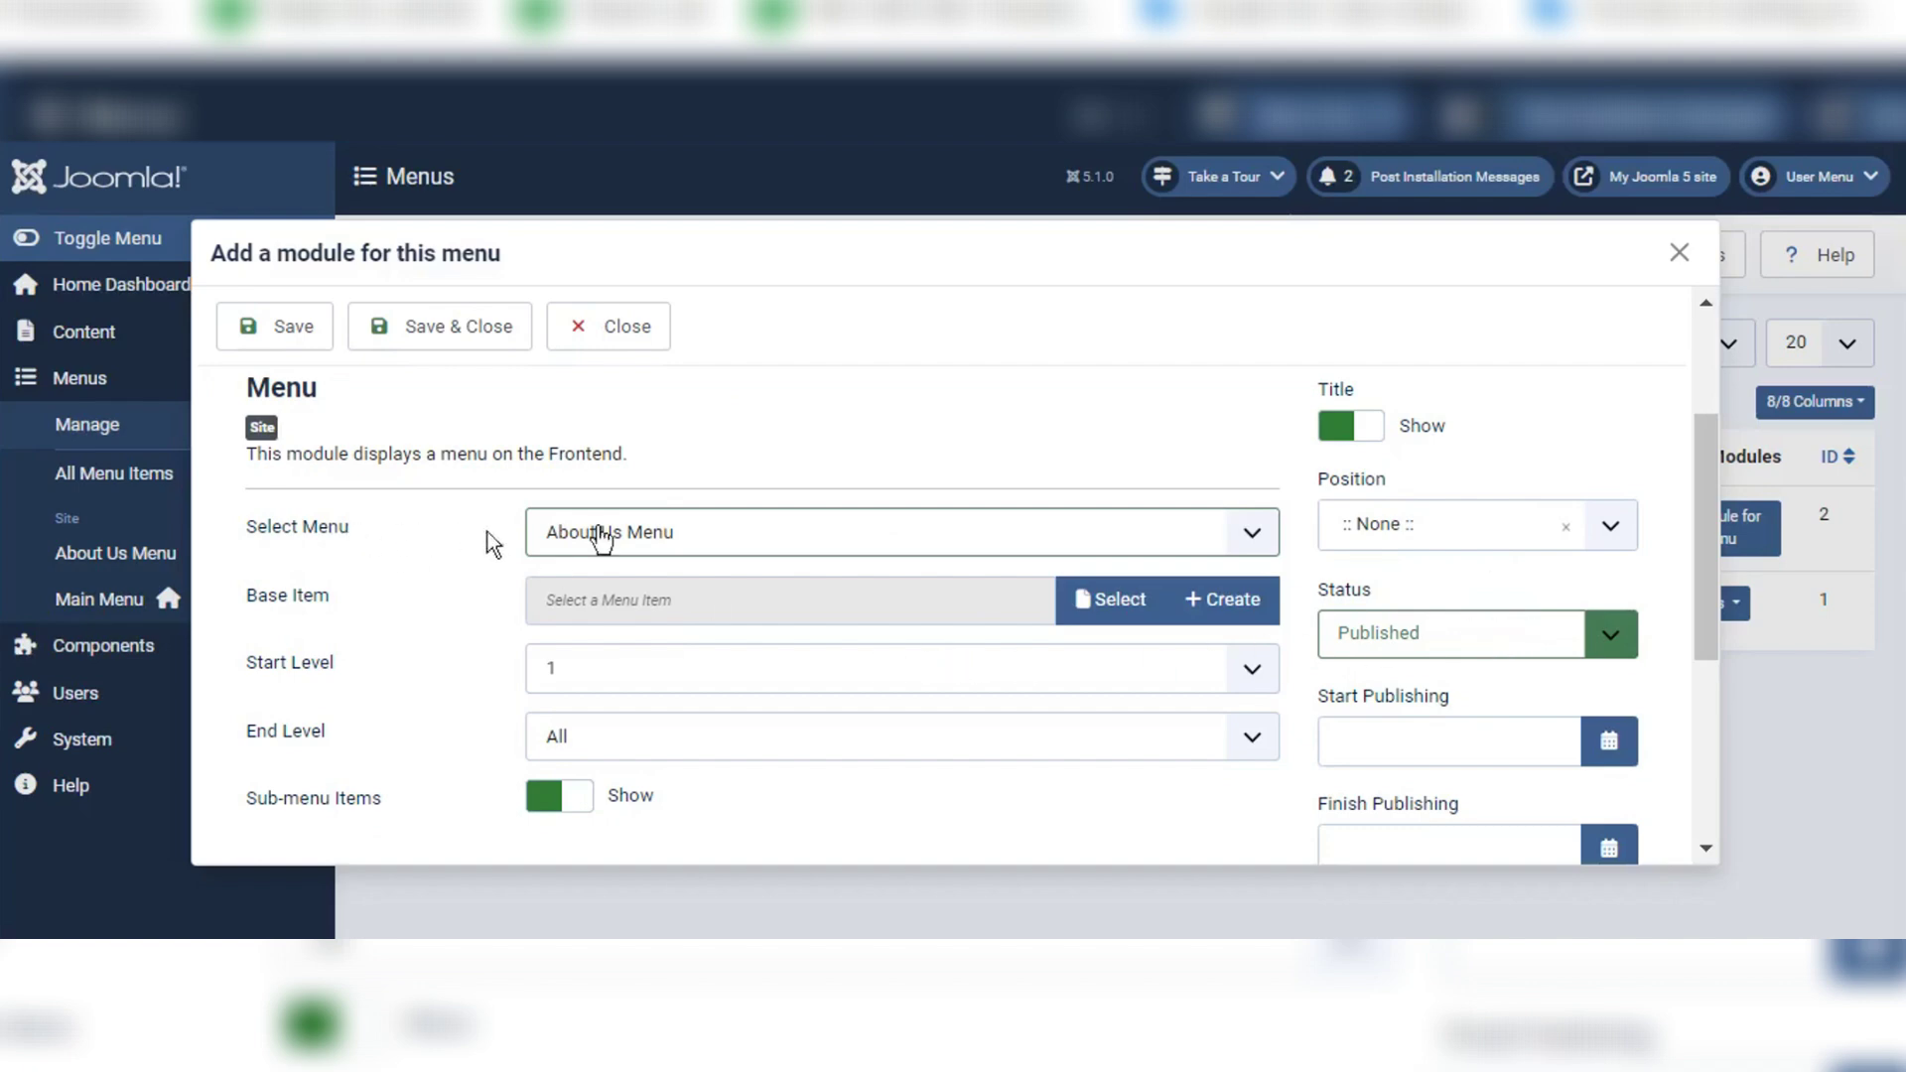
click(1253, 542)
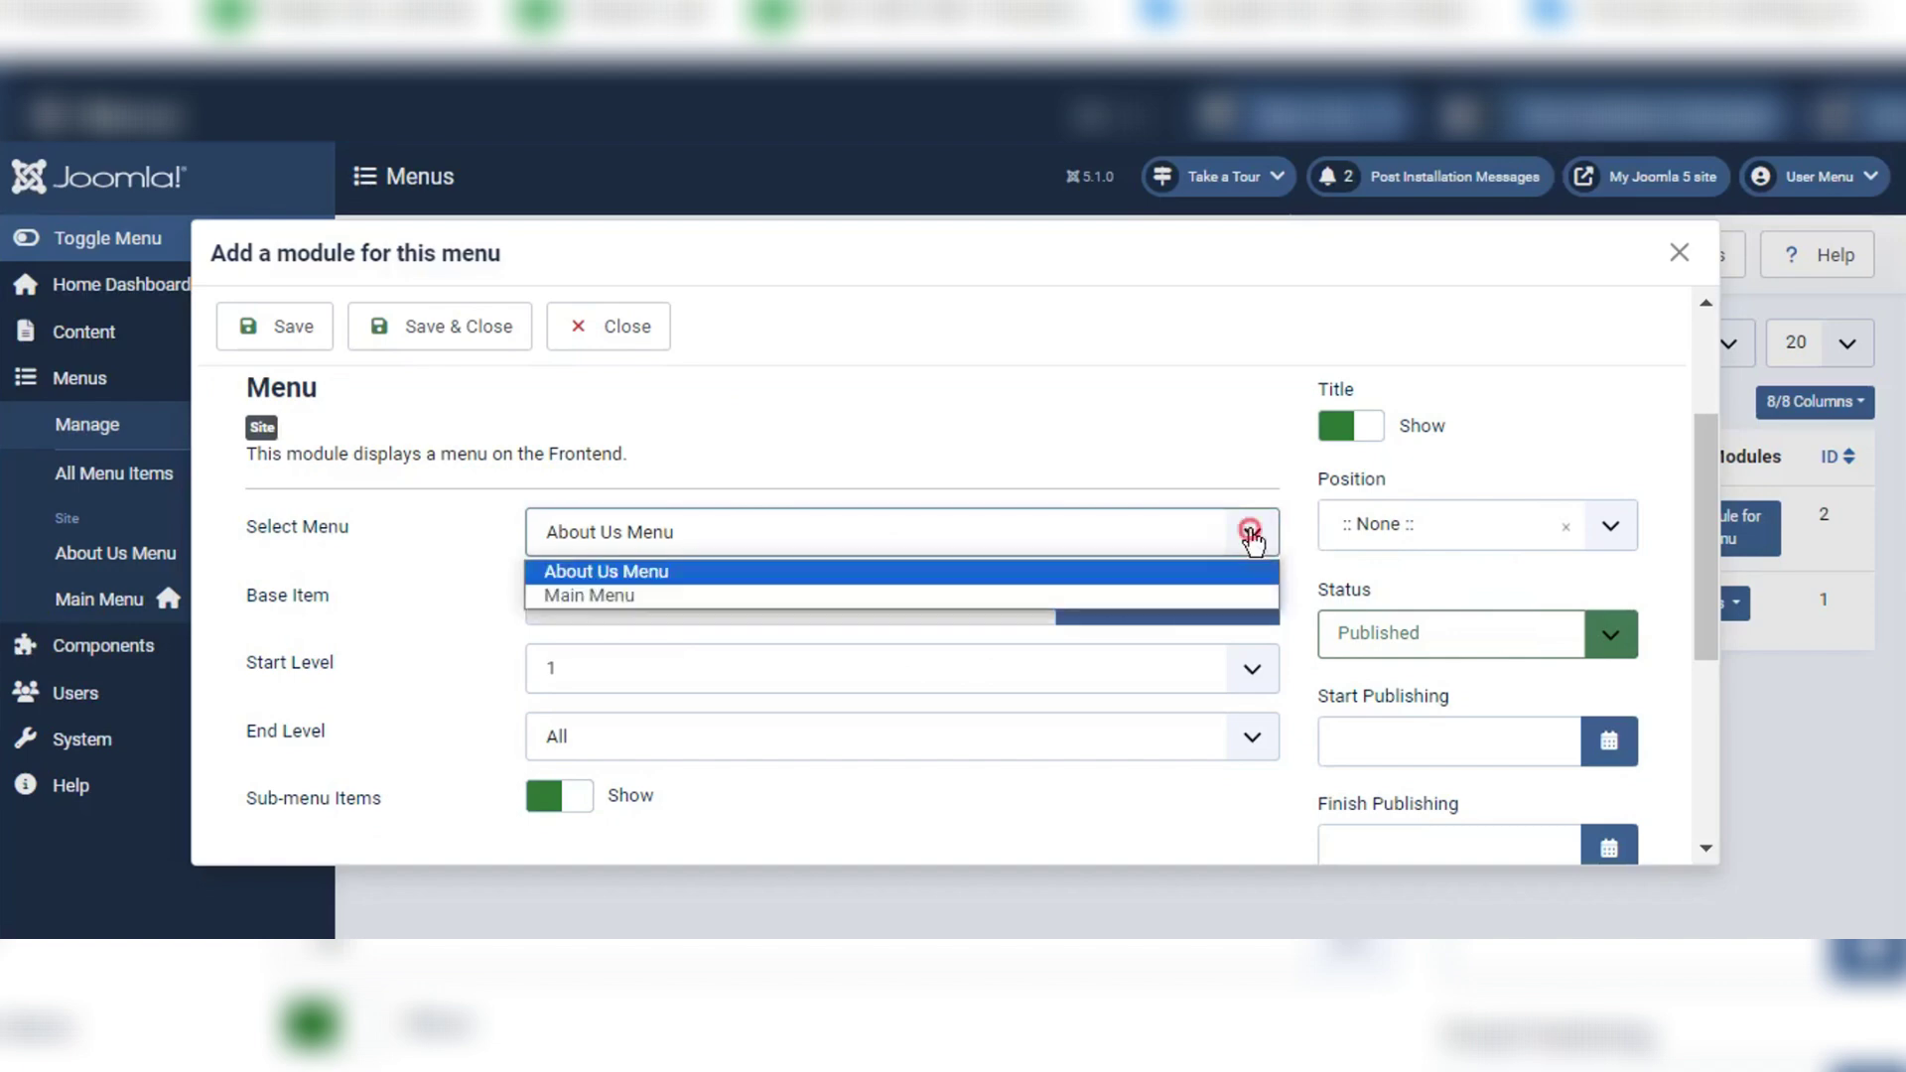
click(663, 596)
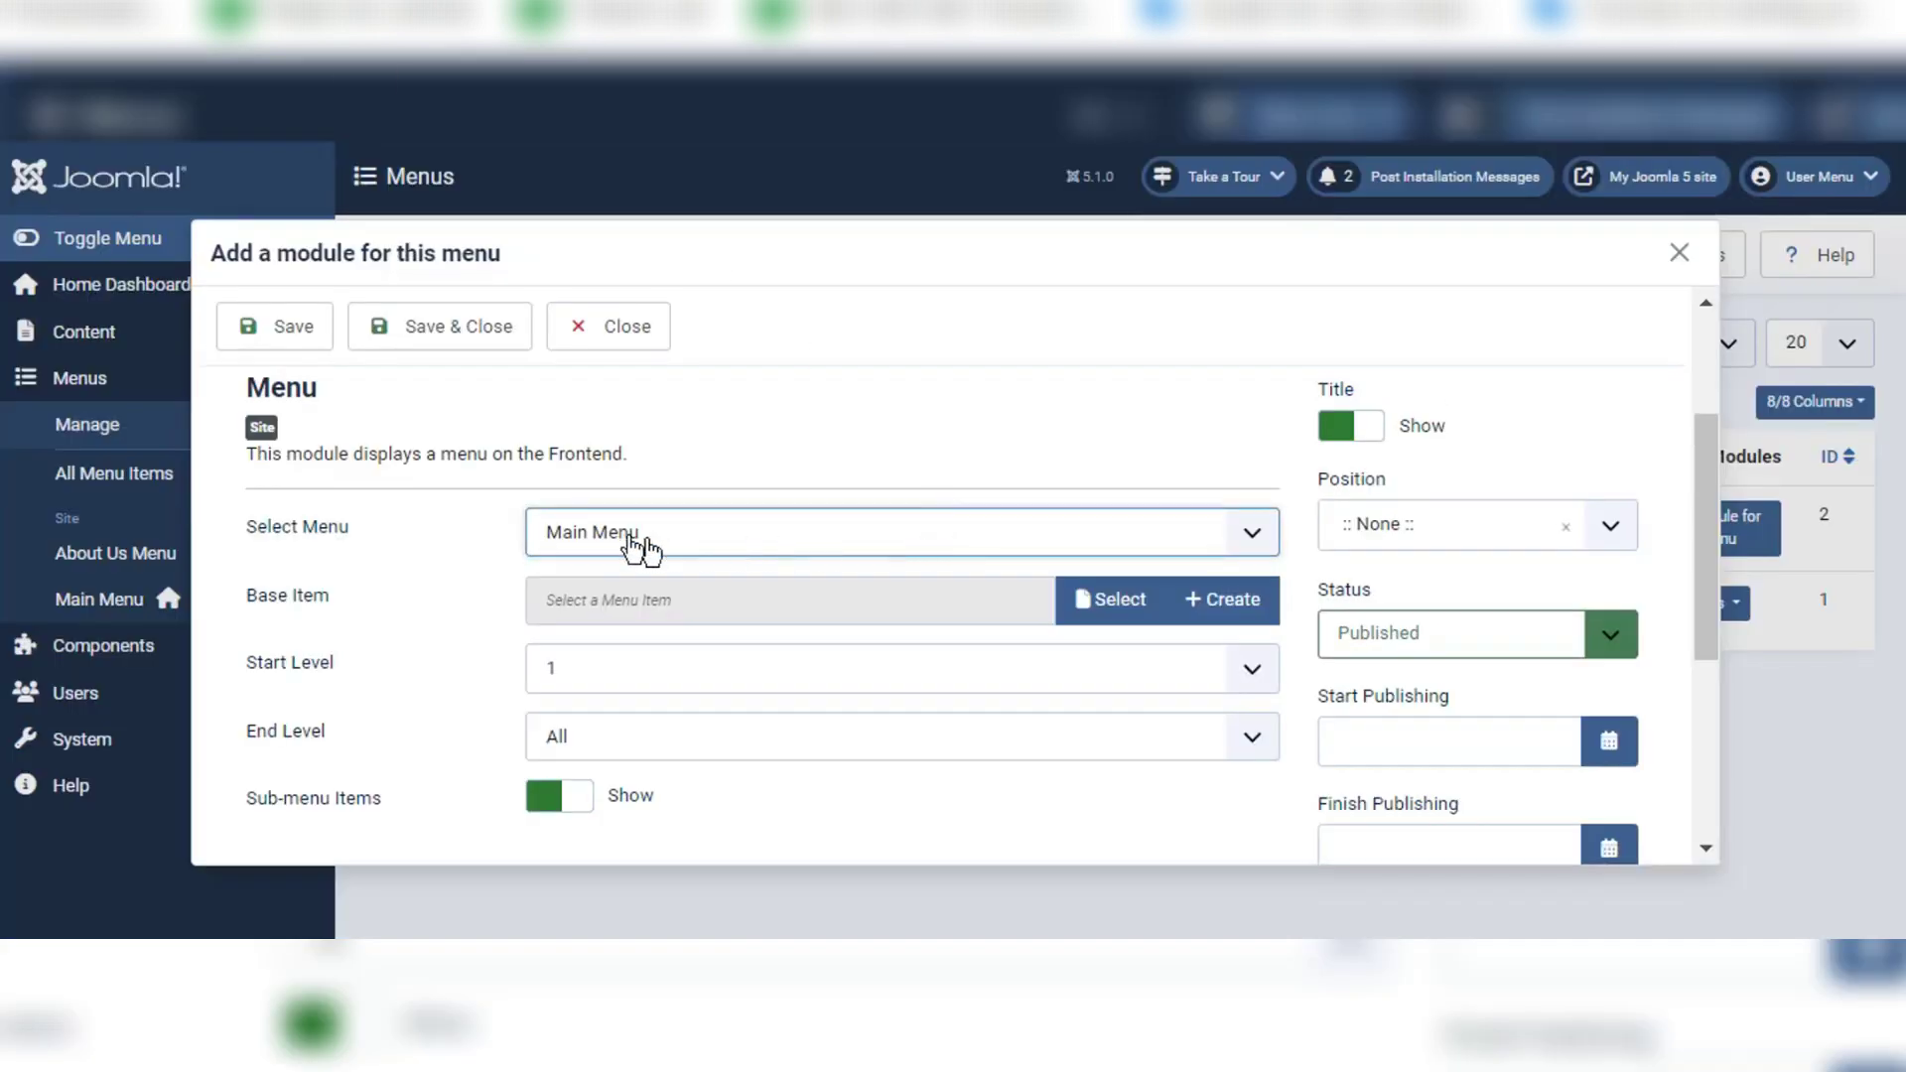
Step: Set the new module's menu back to About Us Menu and close the module form without saving
click(1245, 541)
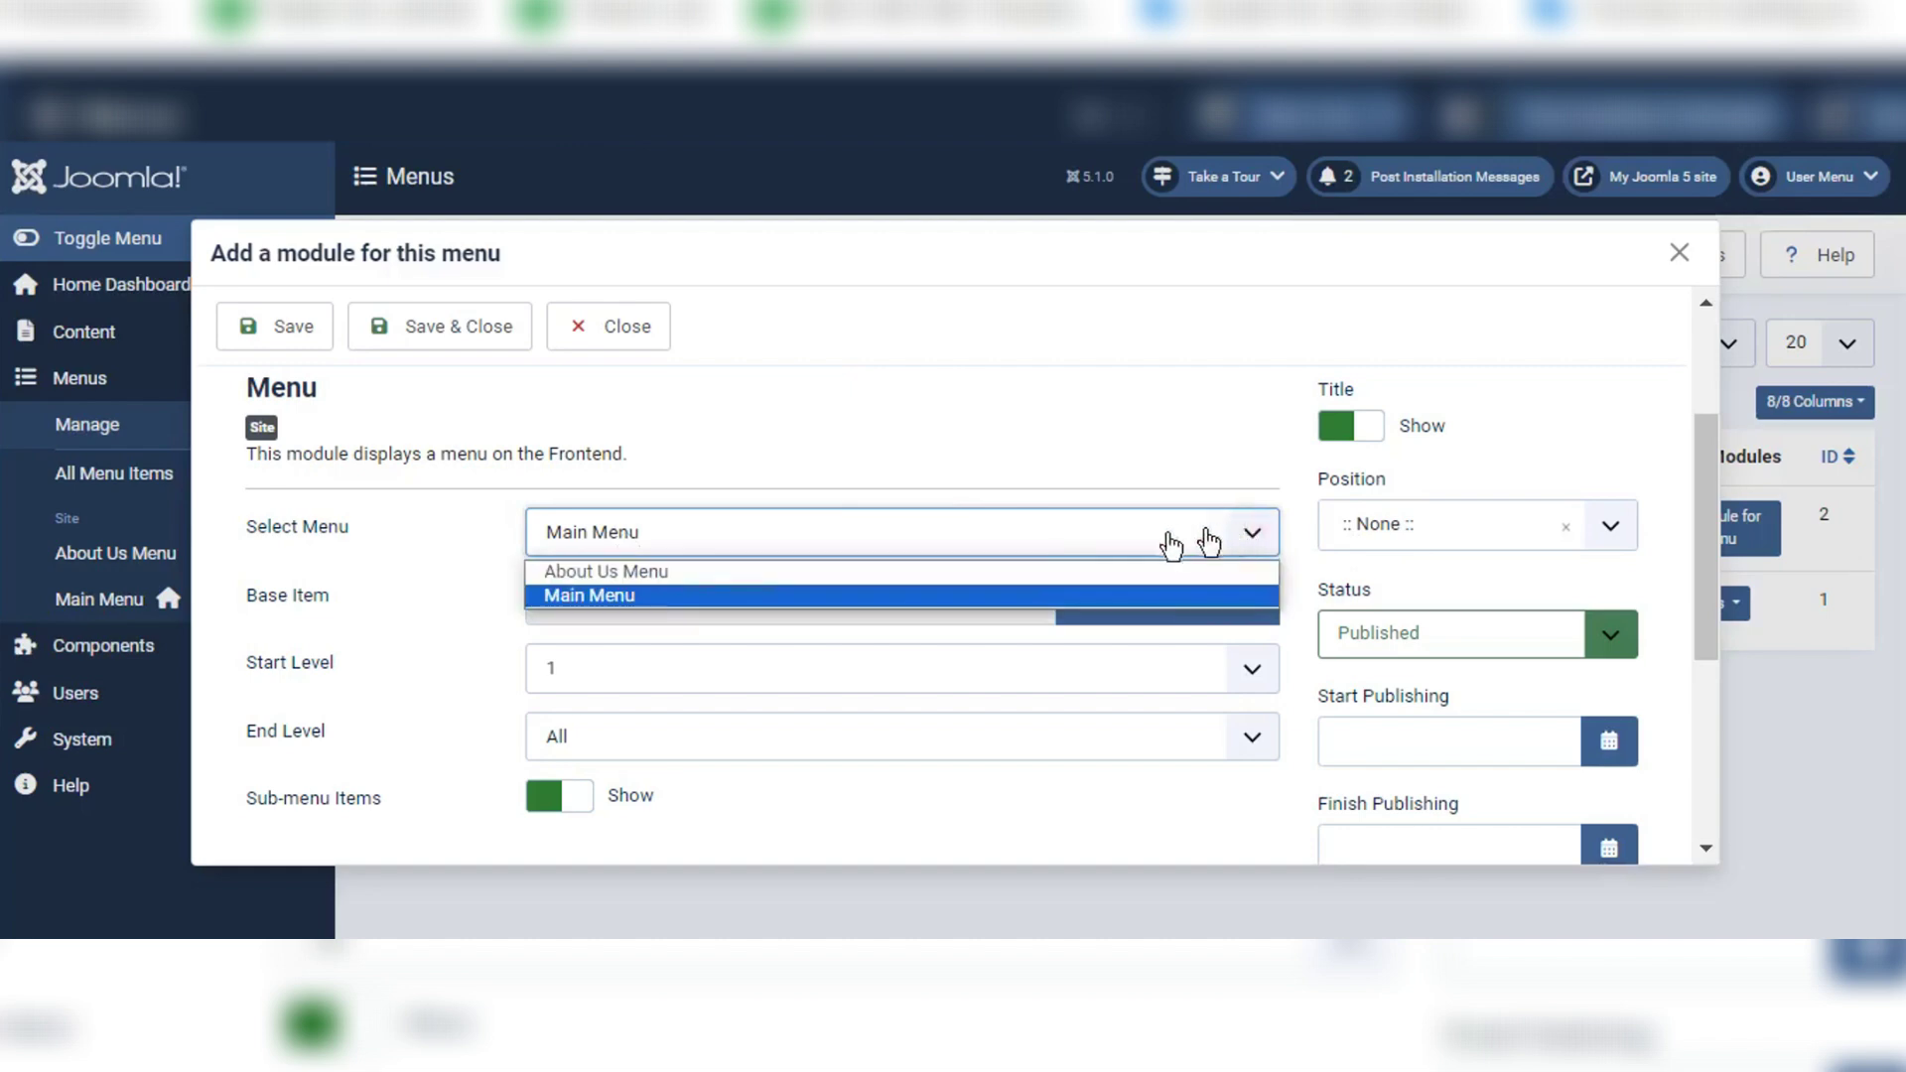
click(934, 573)
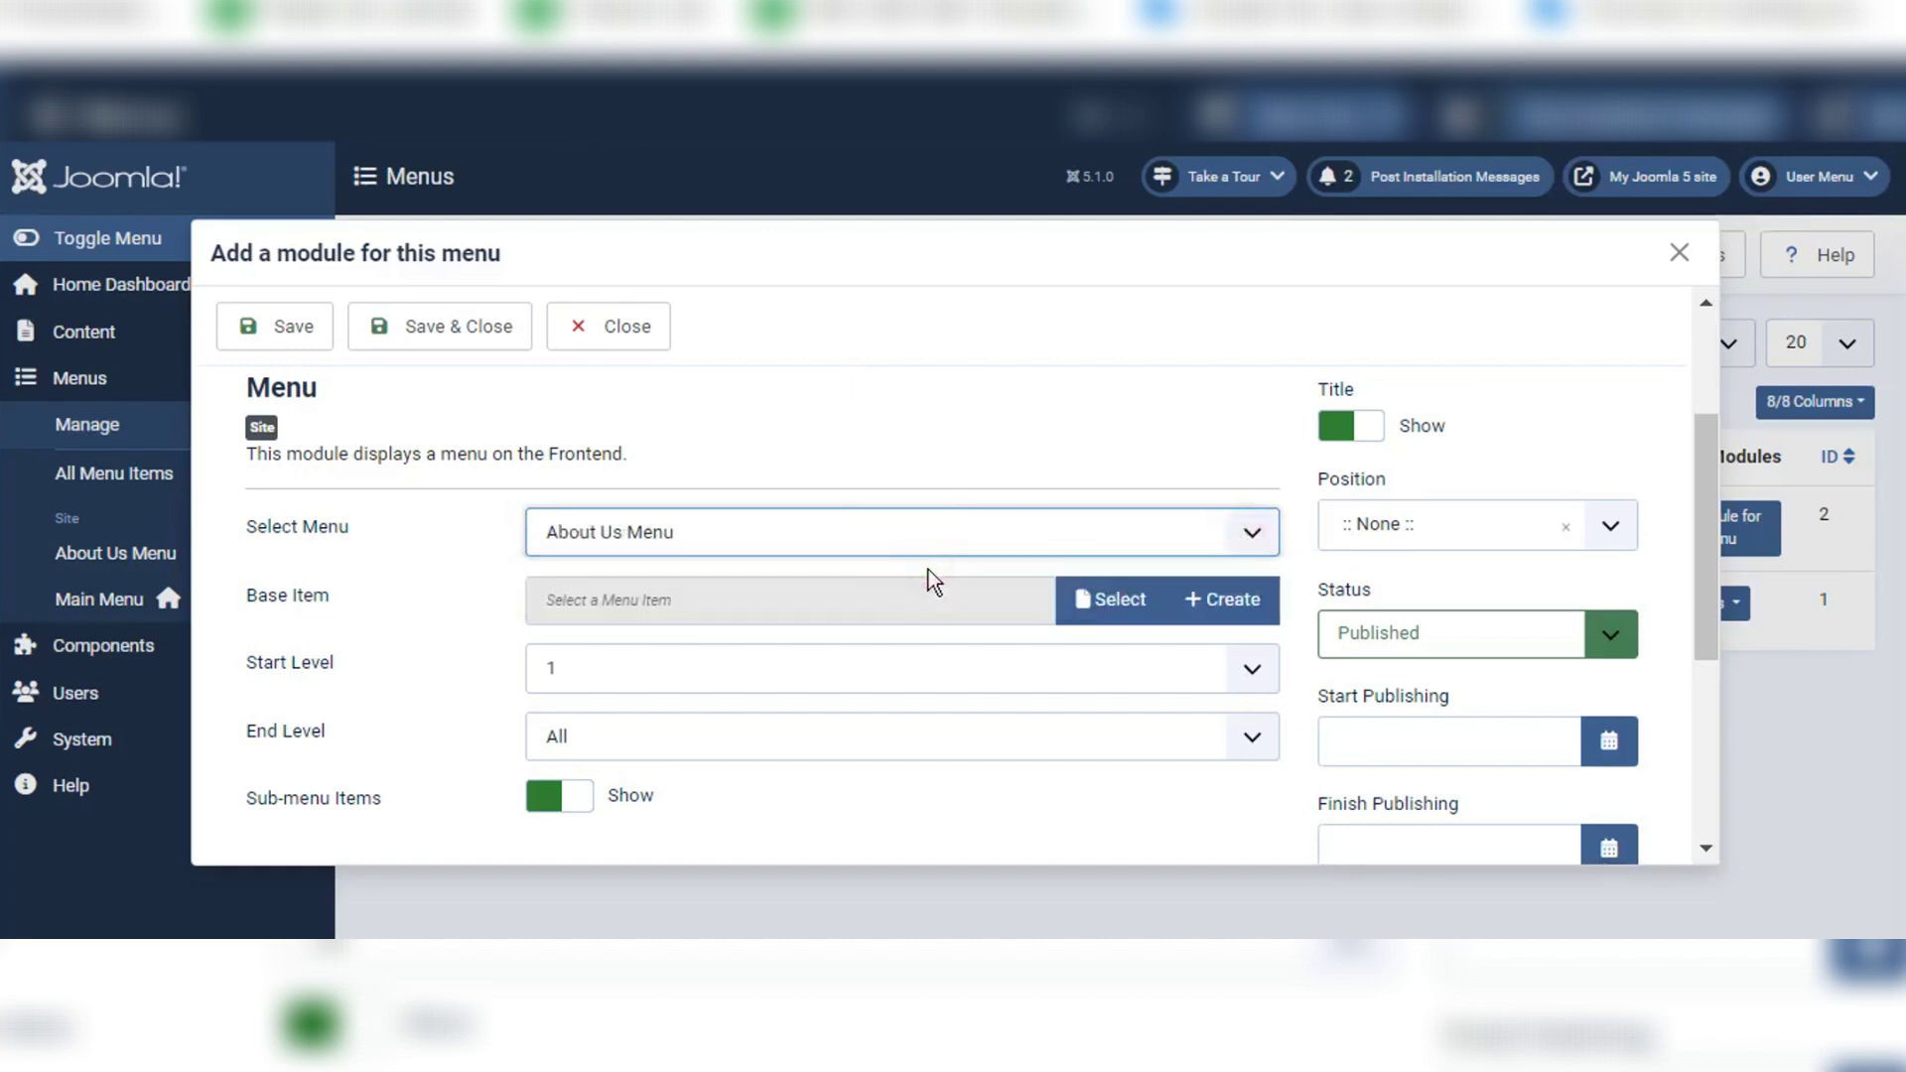
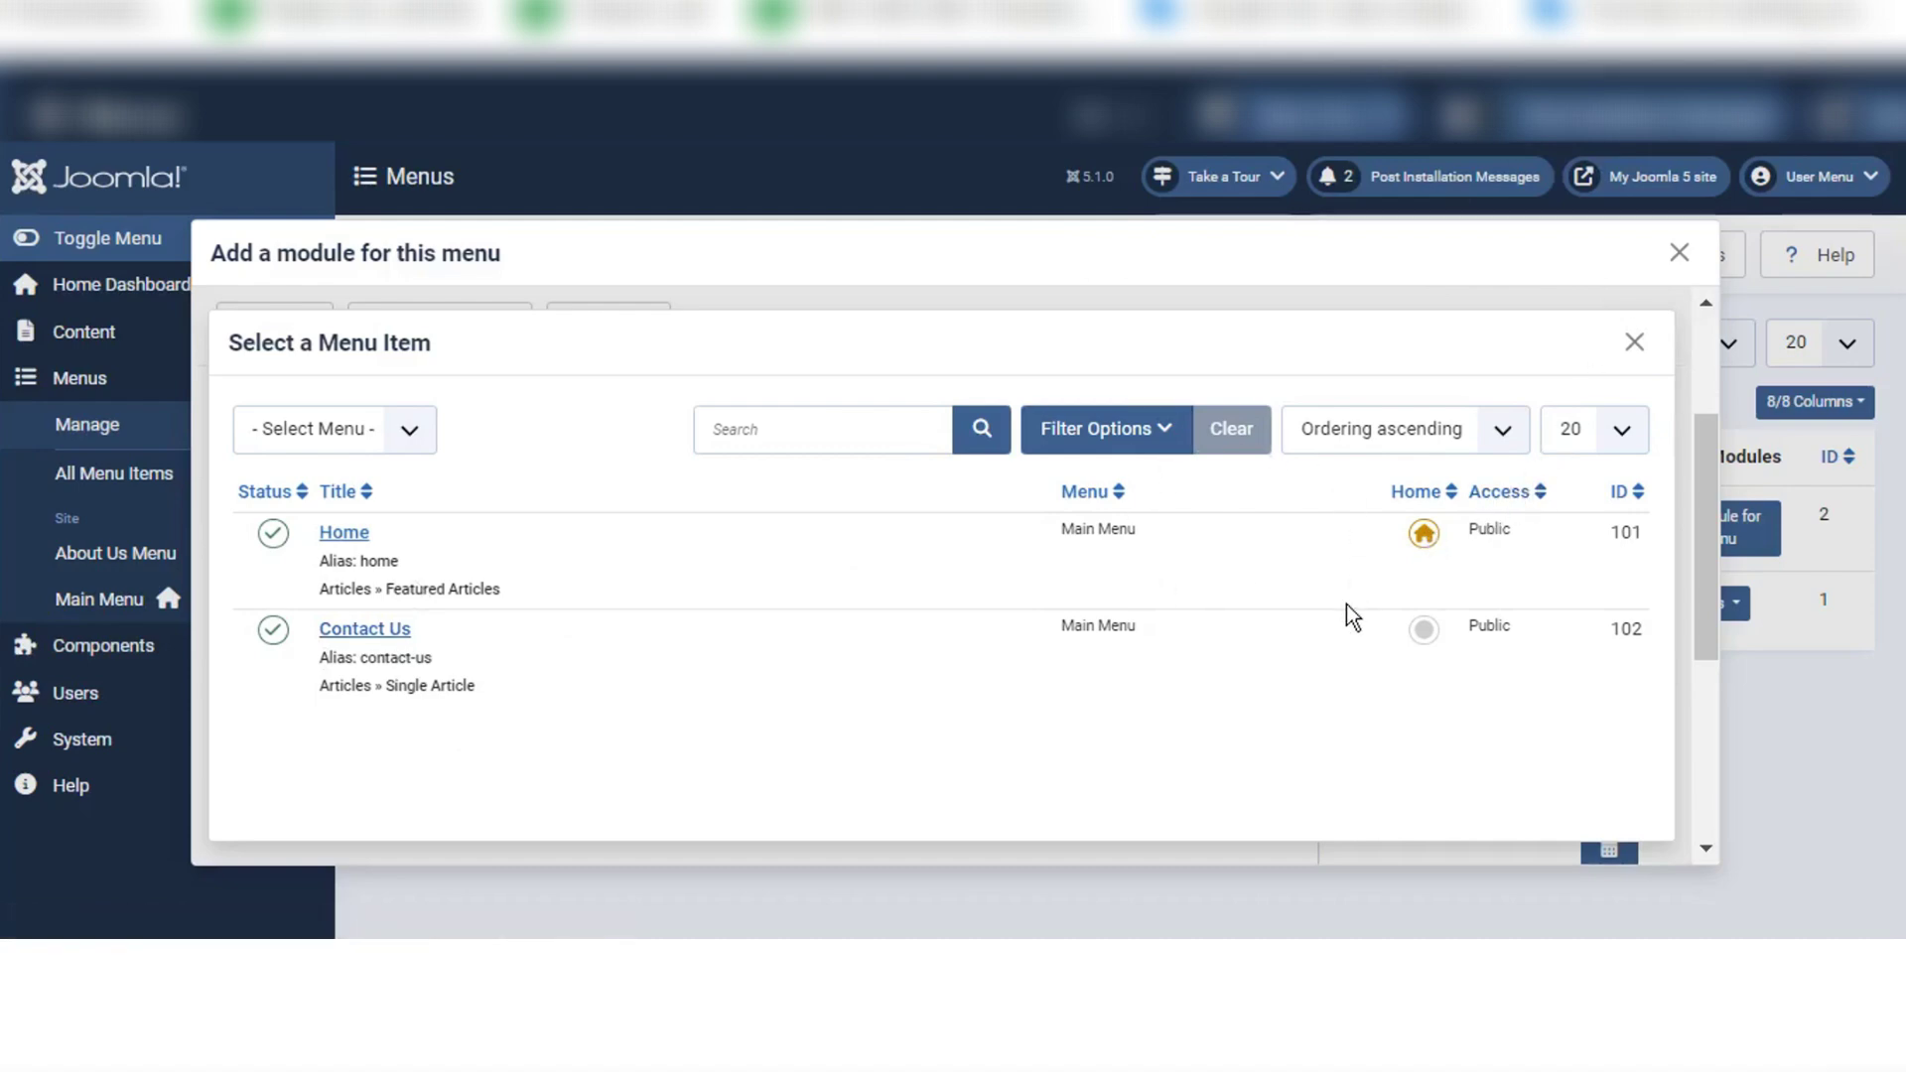
click(1634, 347)
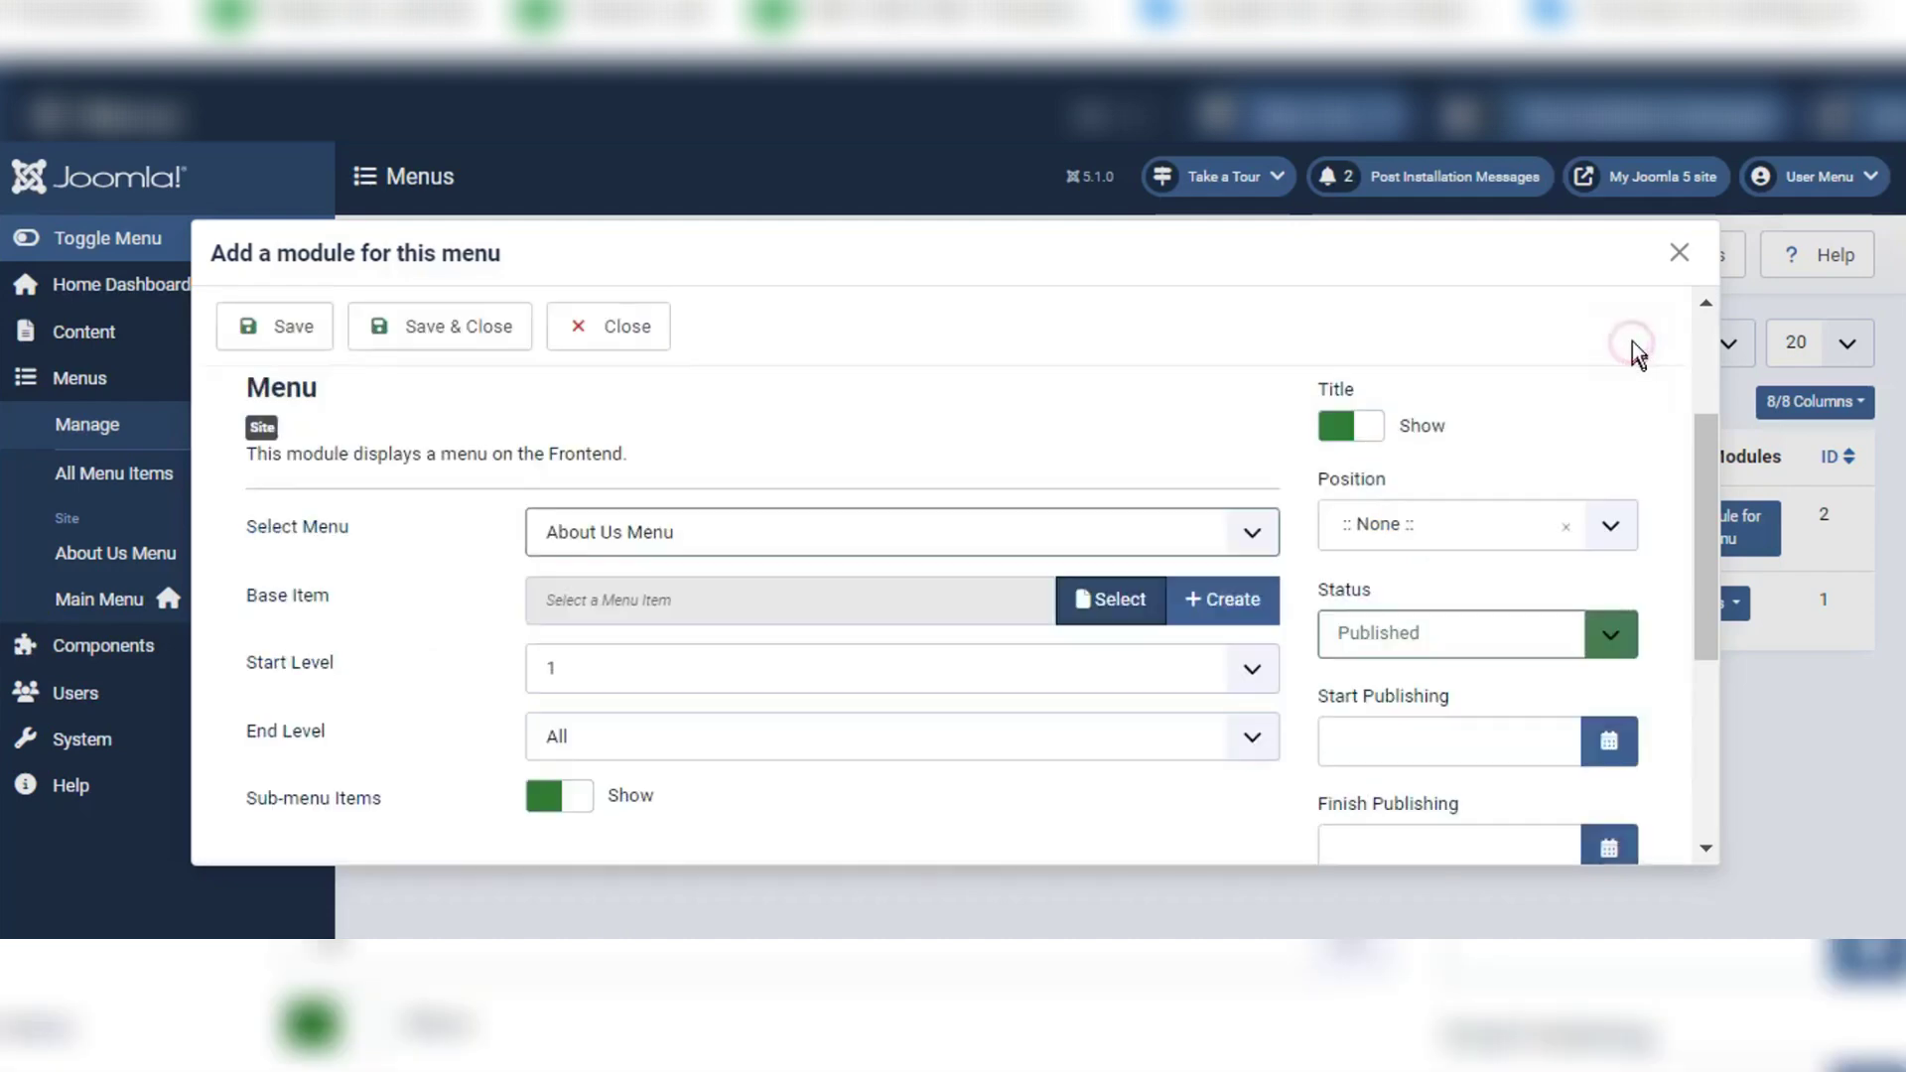
click(1678, 254)
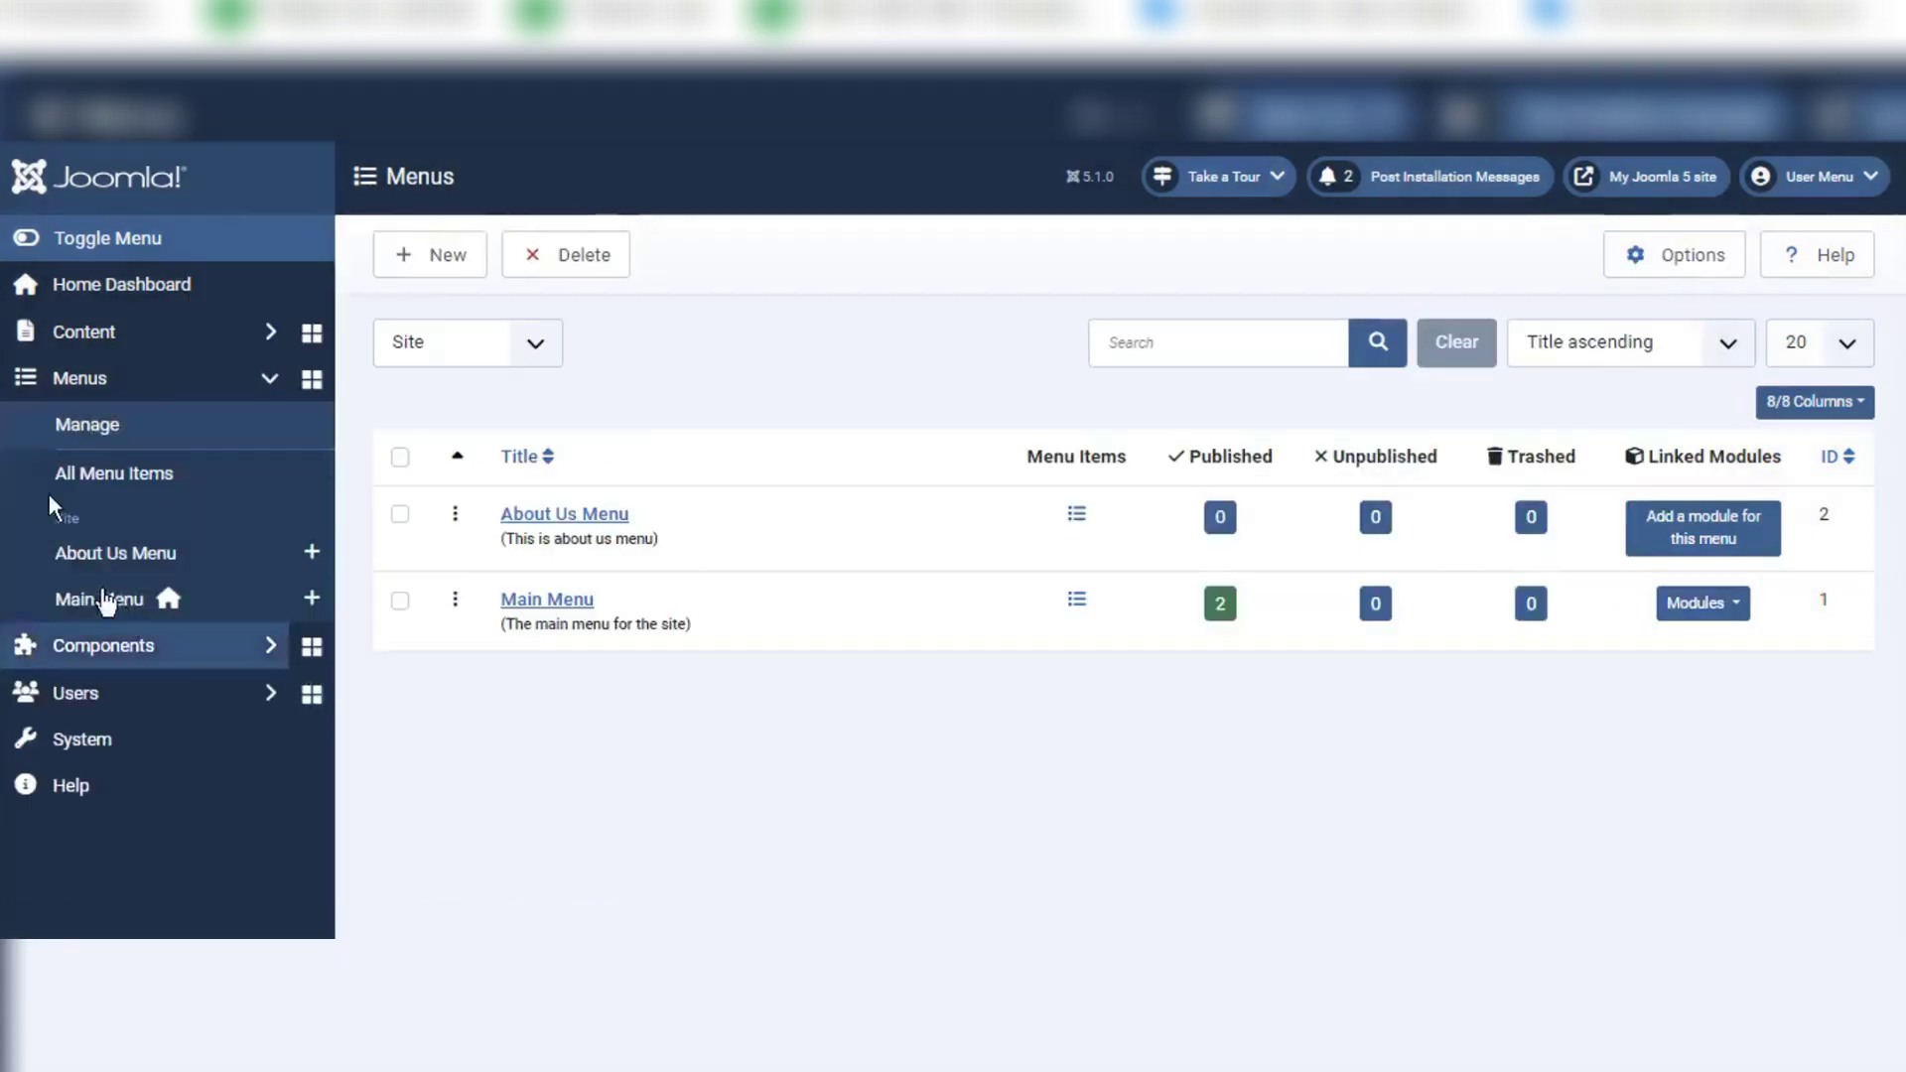
Step: Start a new item from the list of all menu items and title it "About Us Menu Item"
click(138, 476)
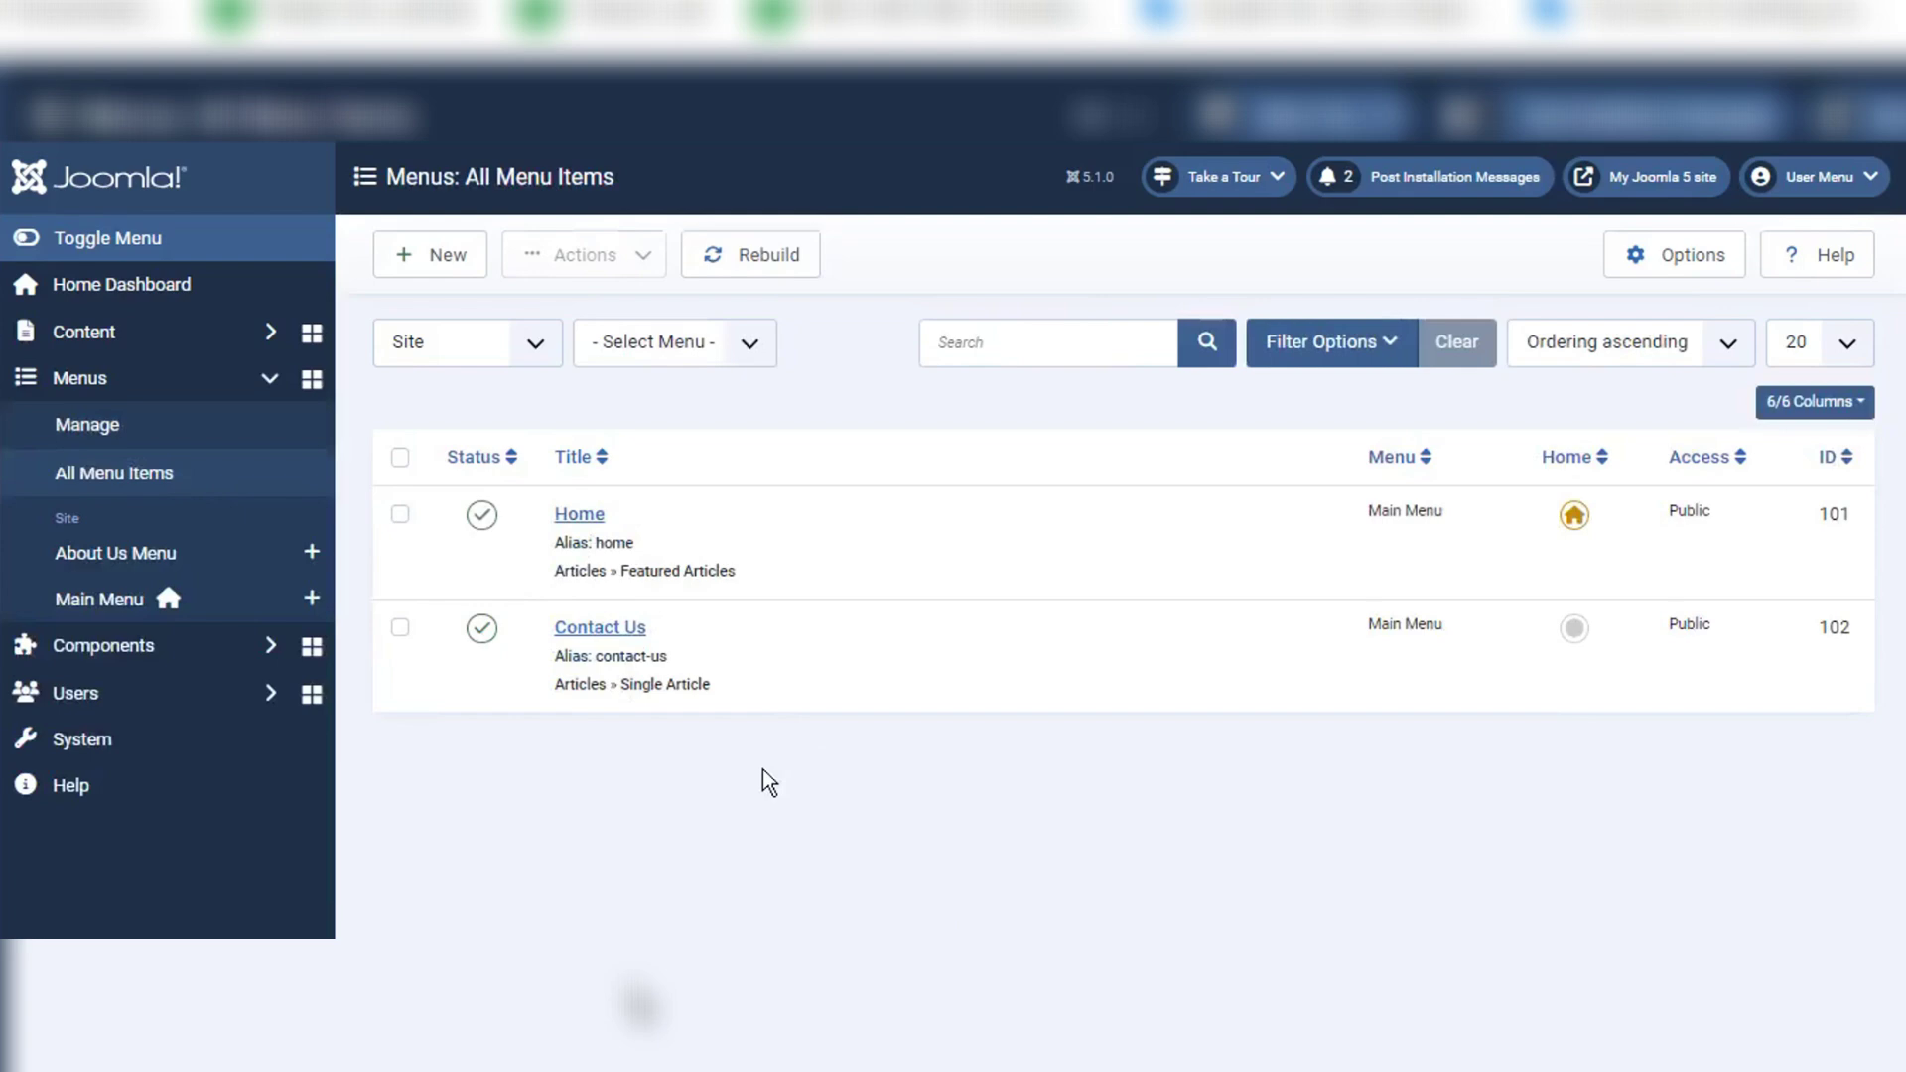
click(444, 261)
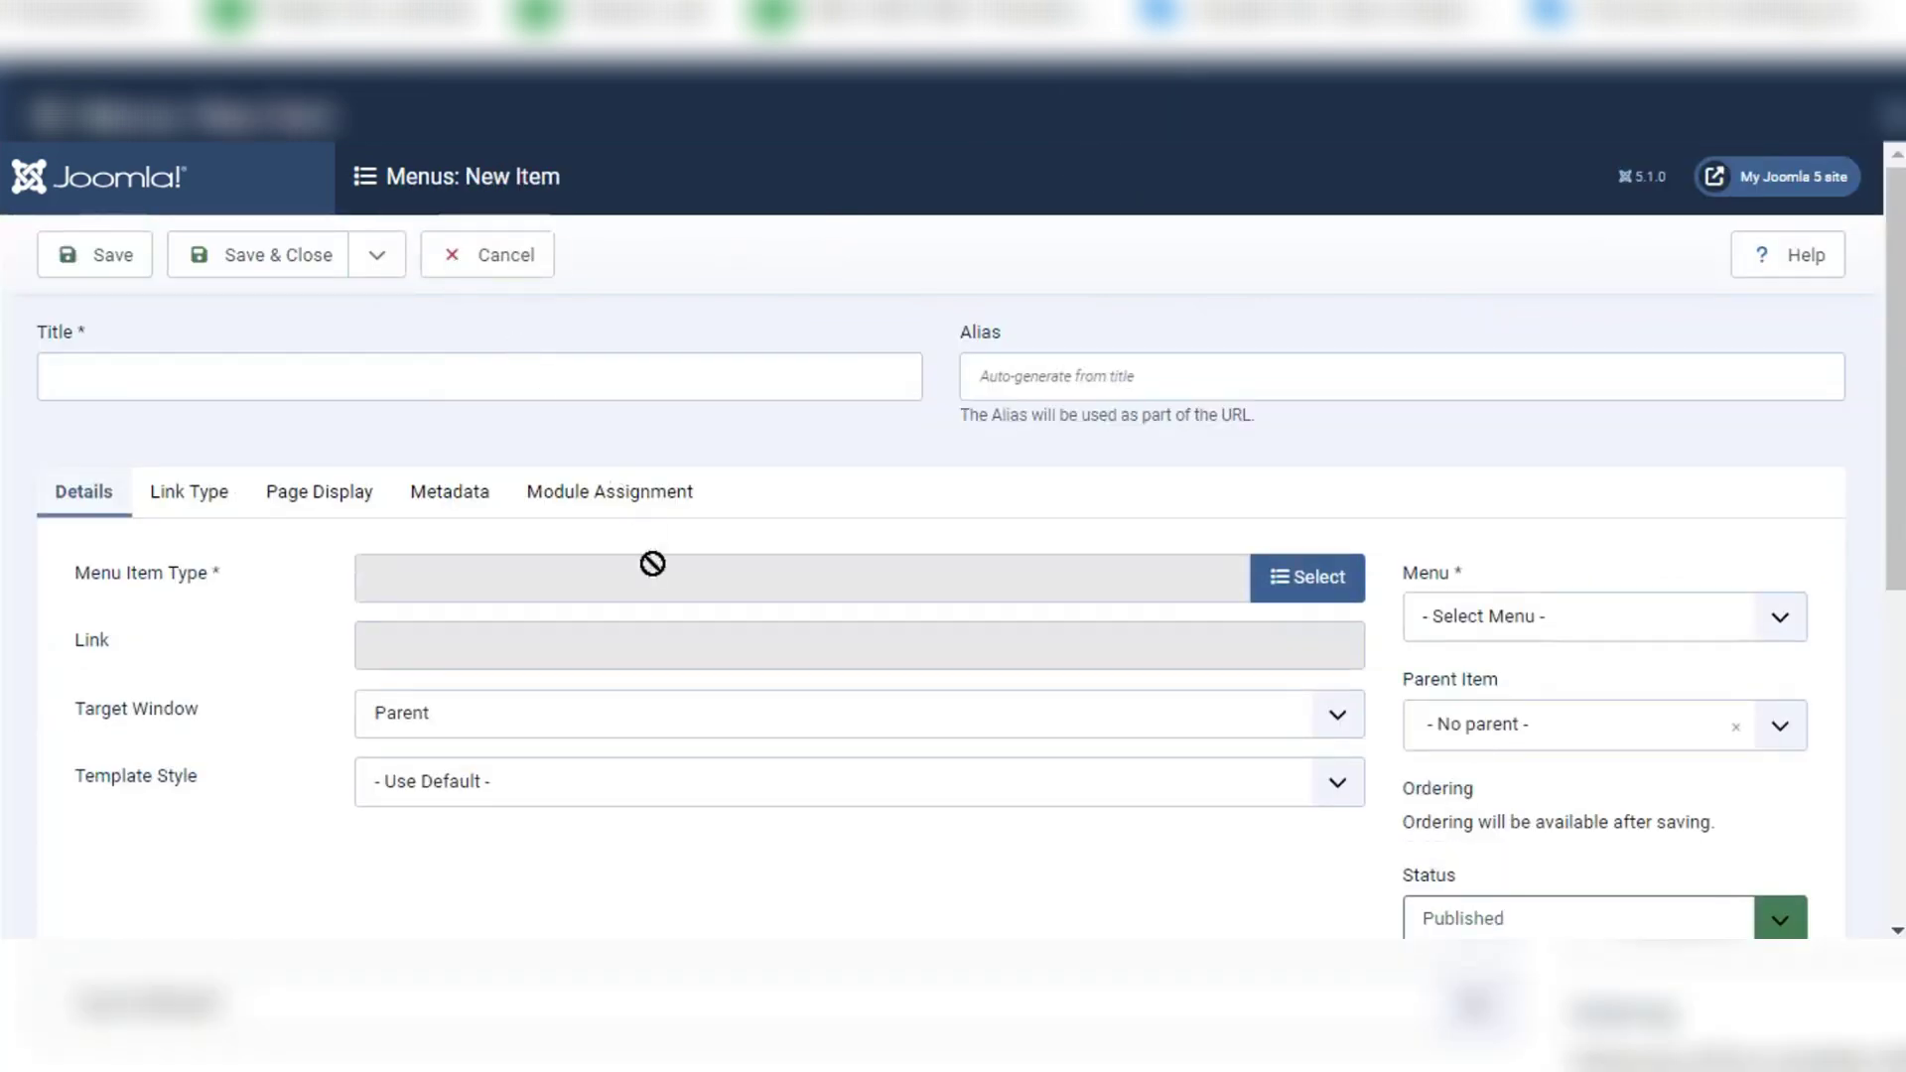
click(359, 386)
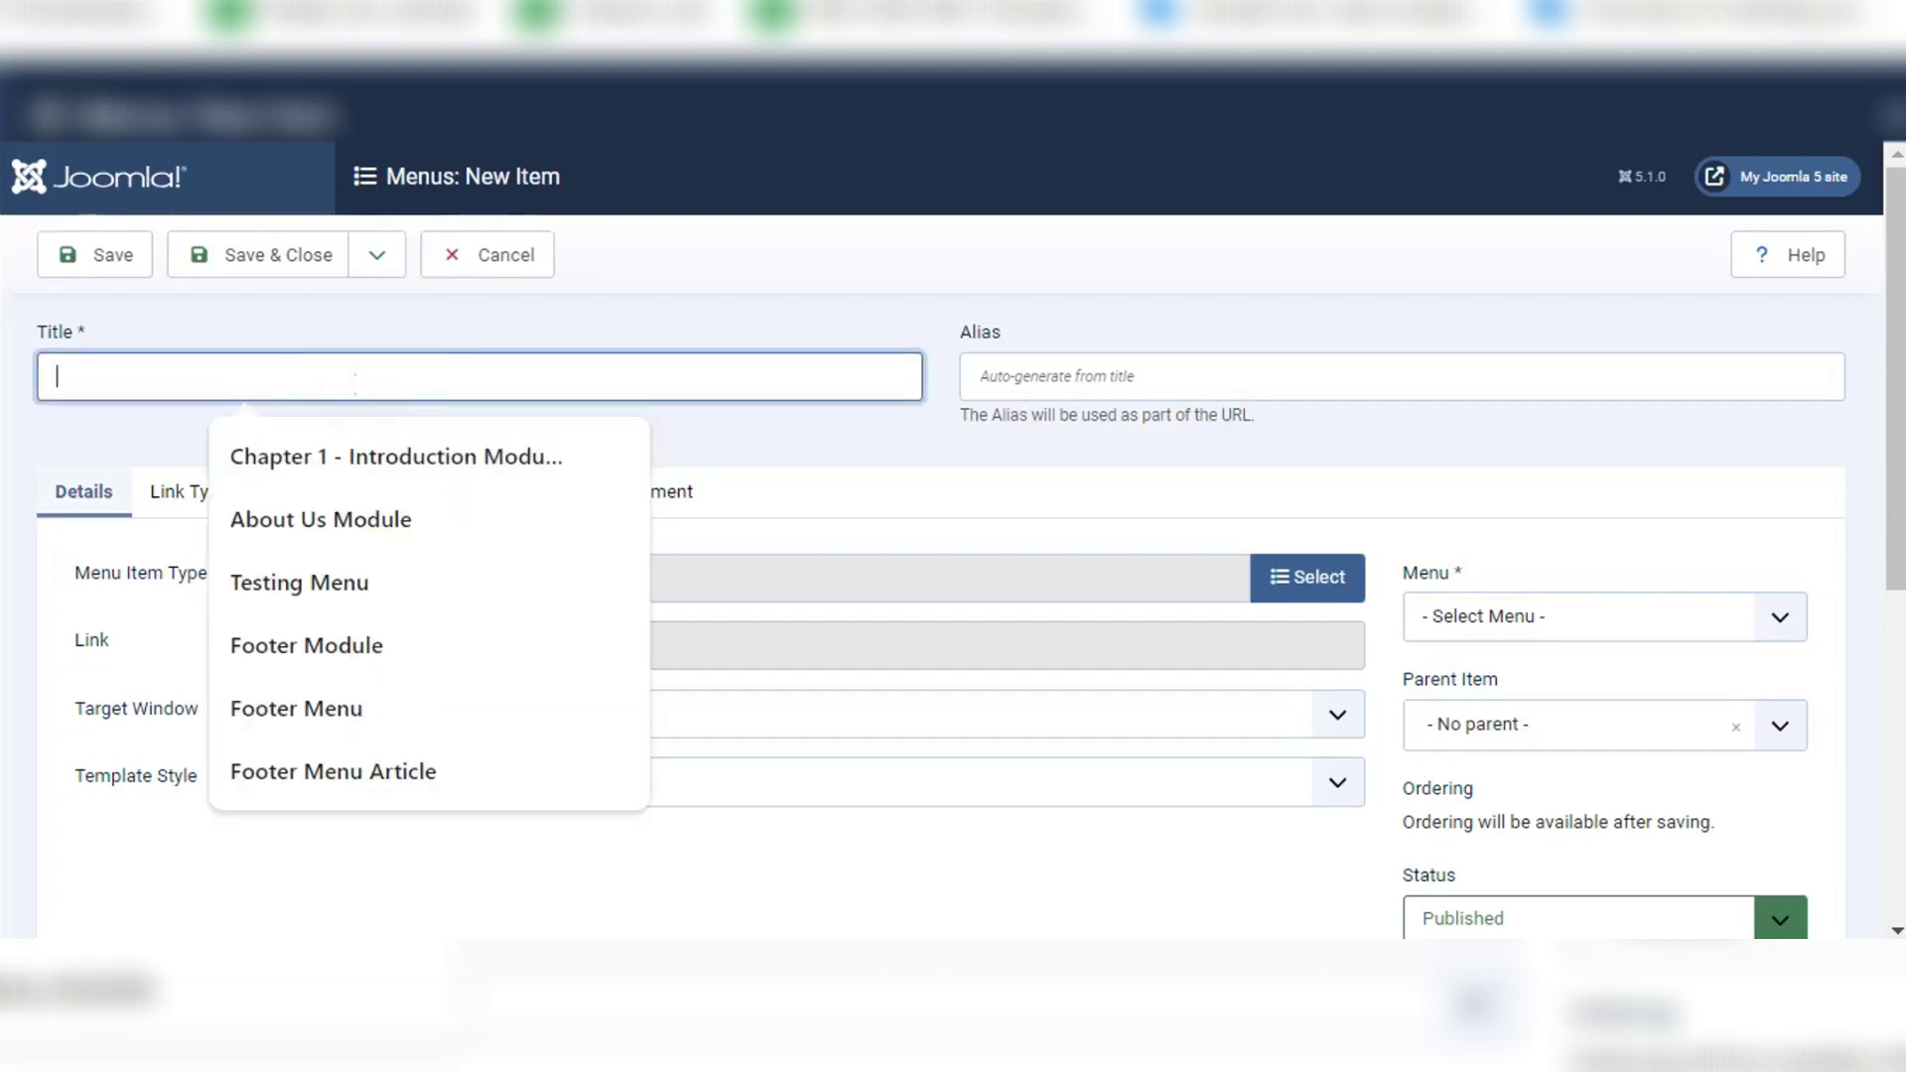
text(About)
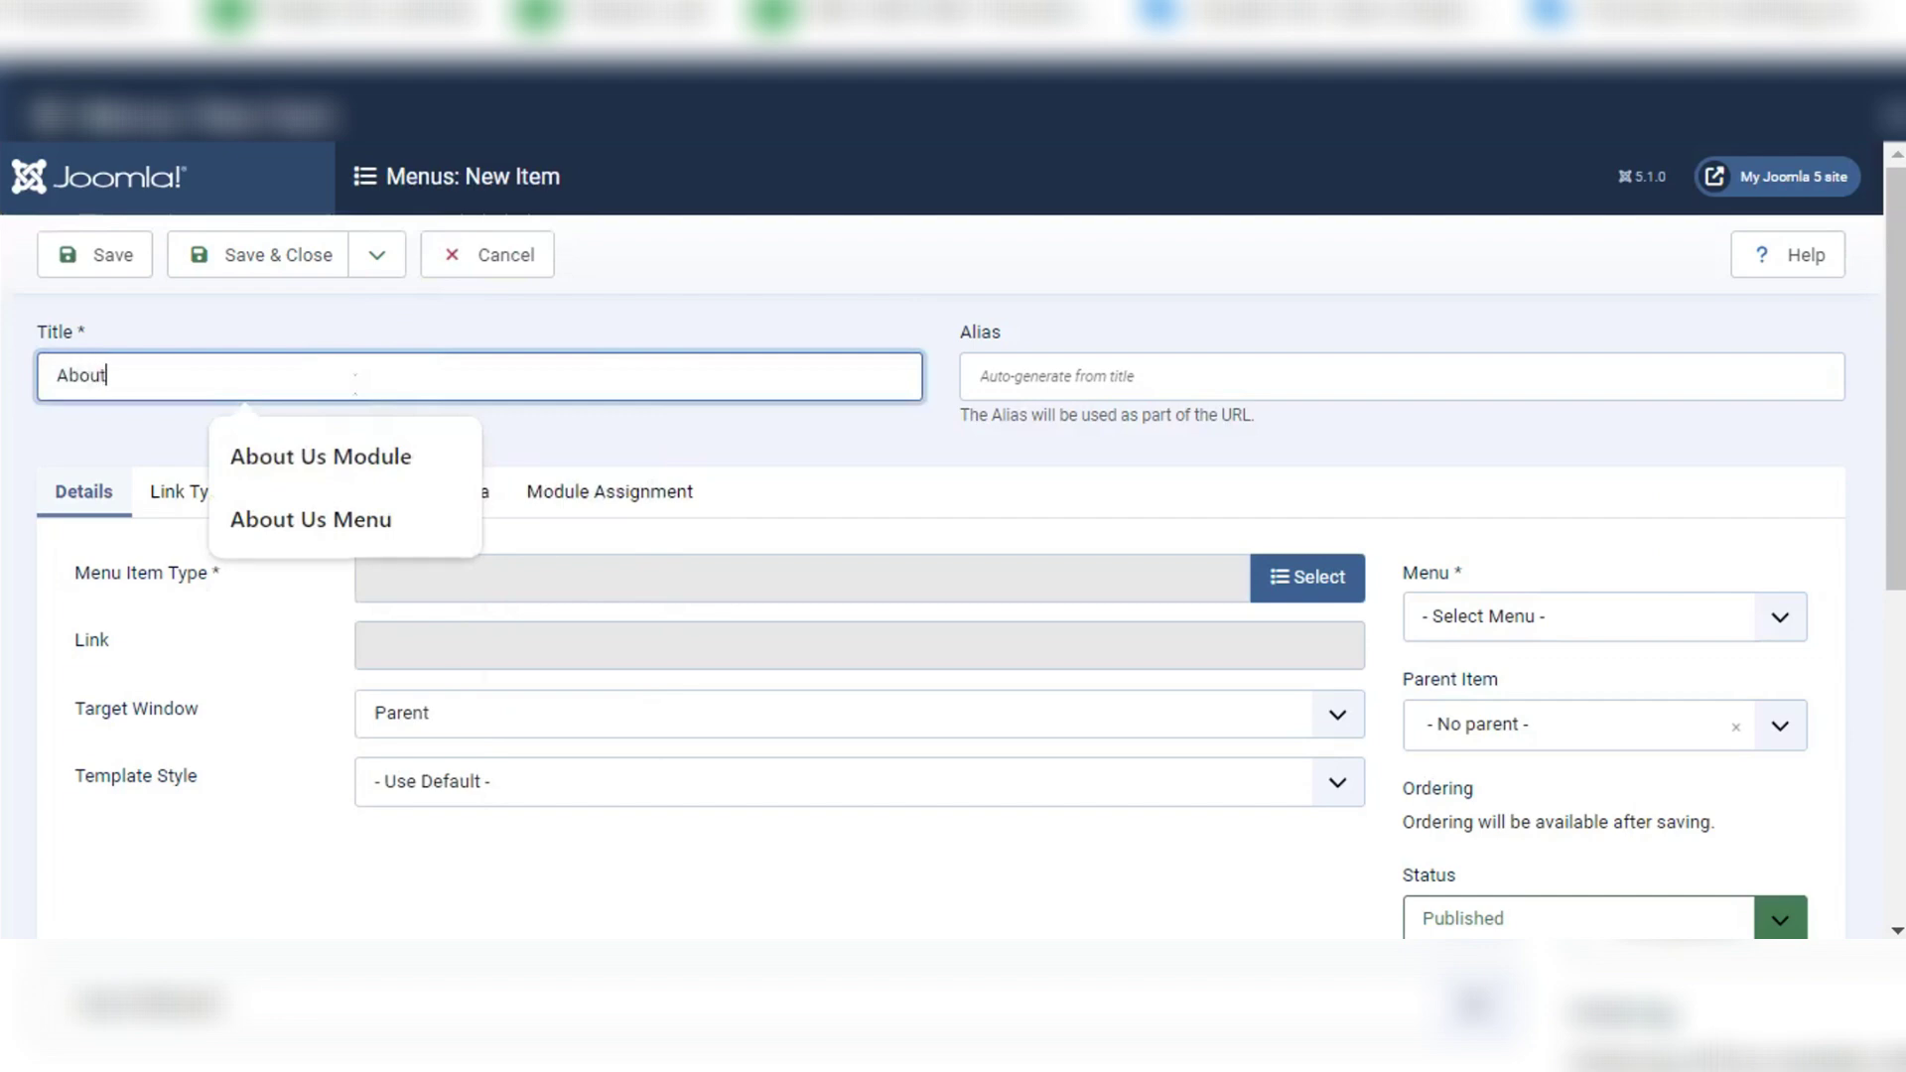
text( Us Menu Item)
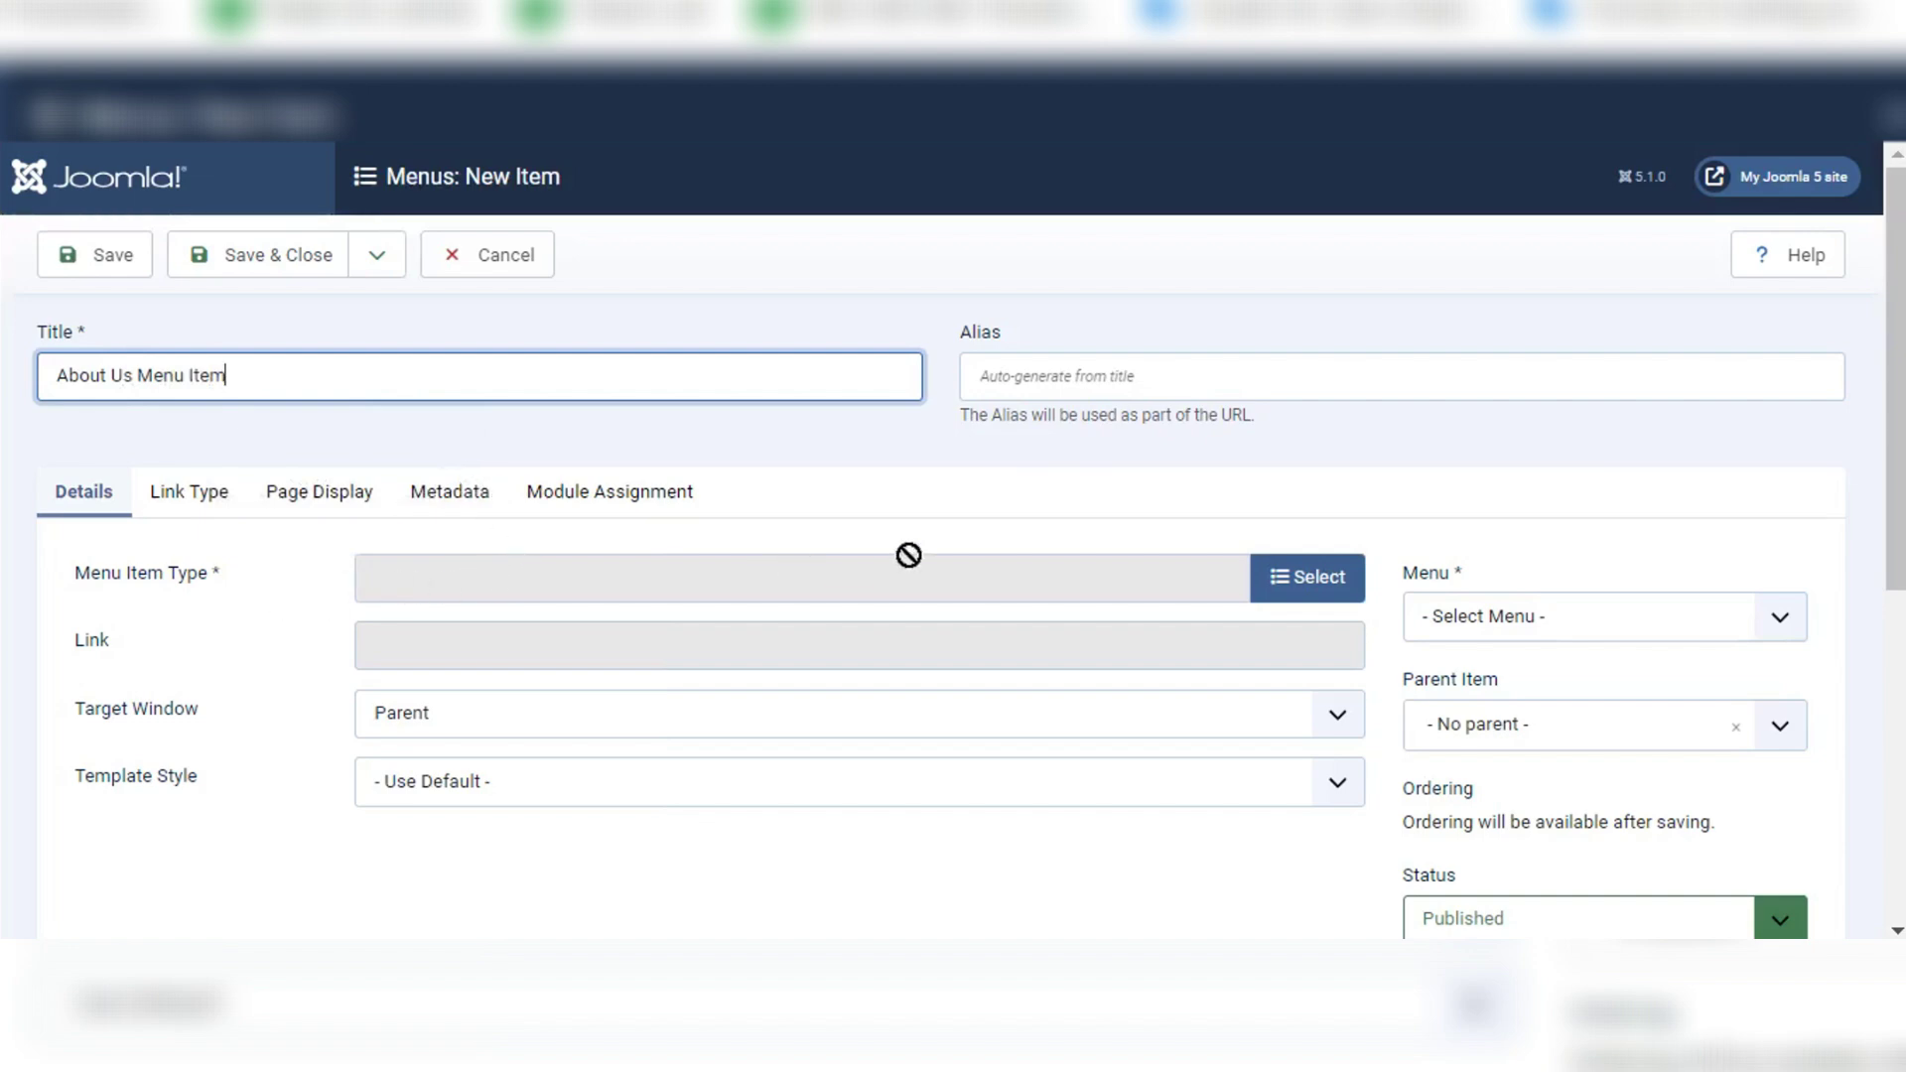
Step: Set the menu item type to Single Article from the Articles group
click(874, 575)
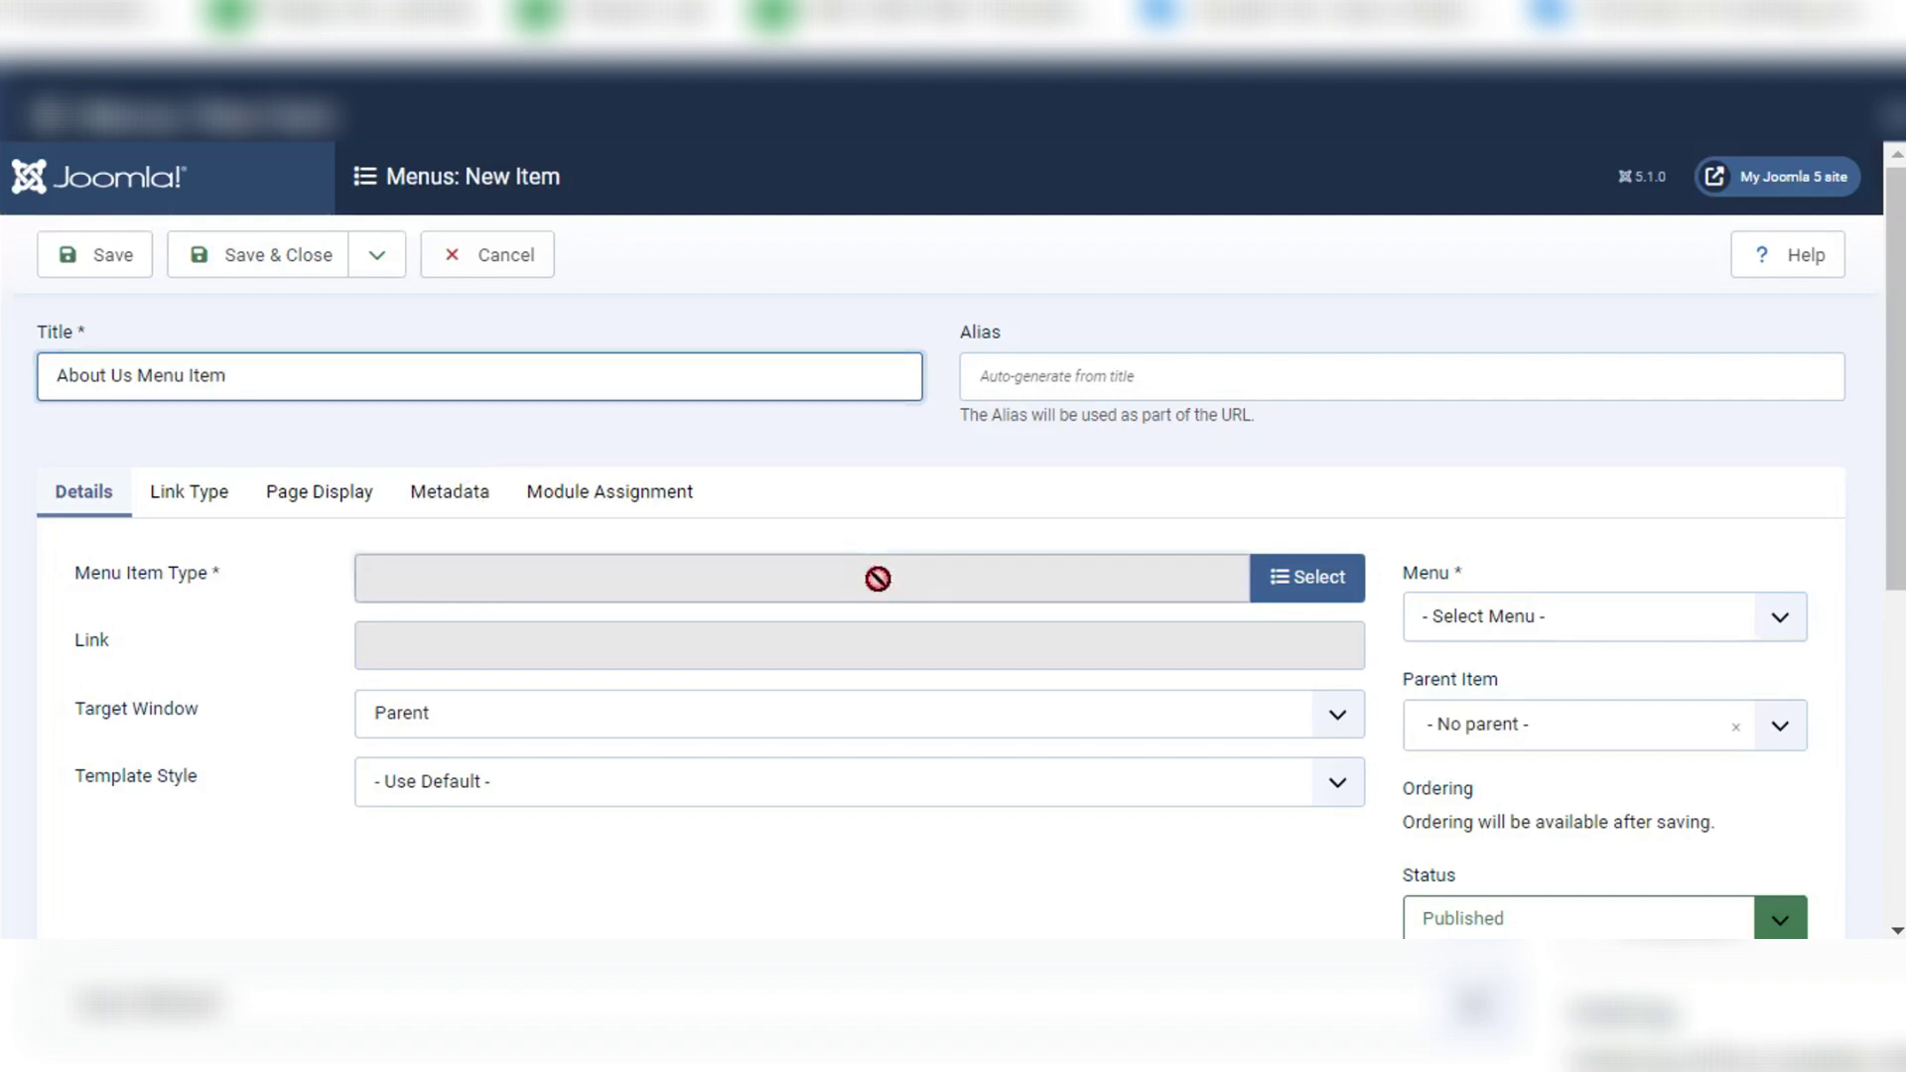
click(1346, 579)
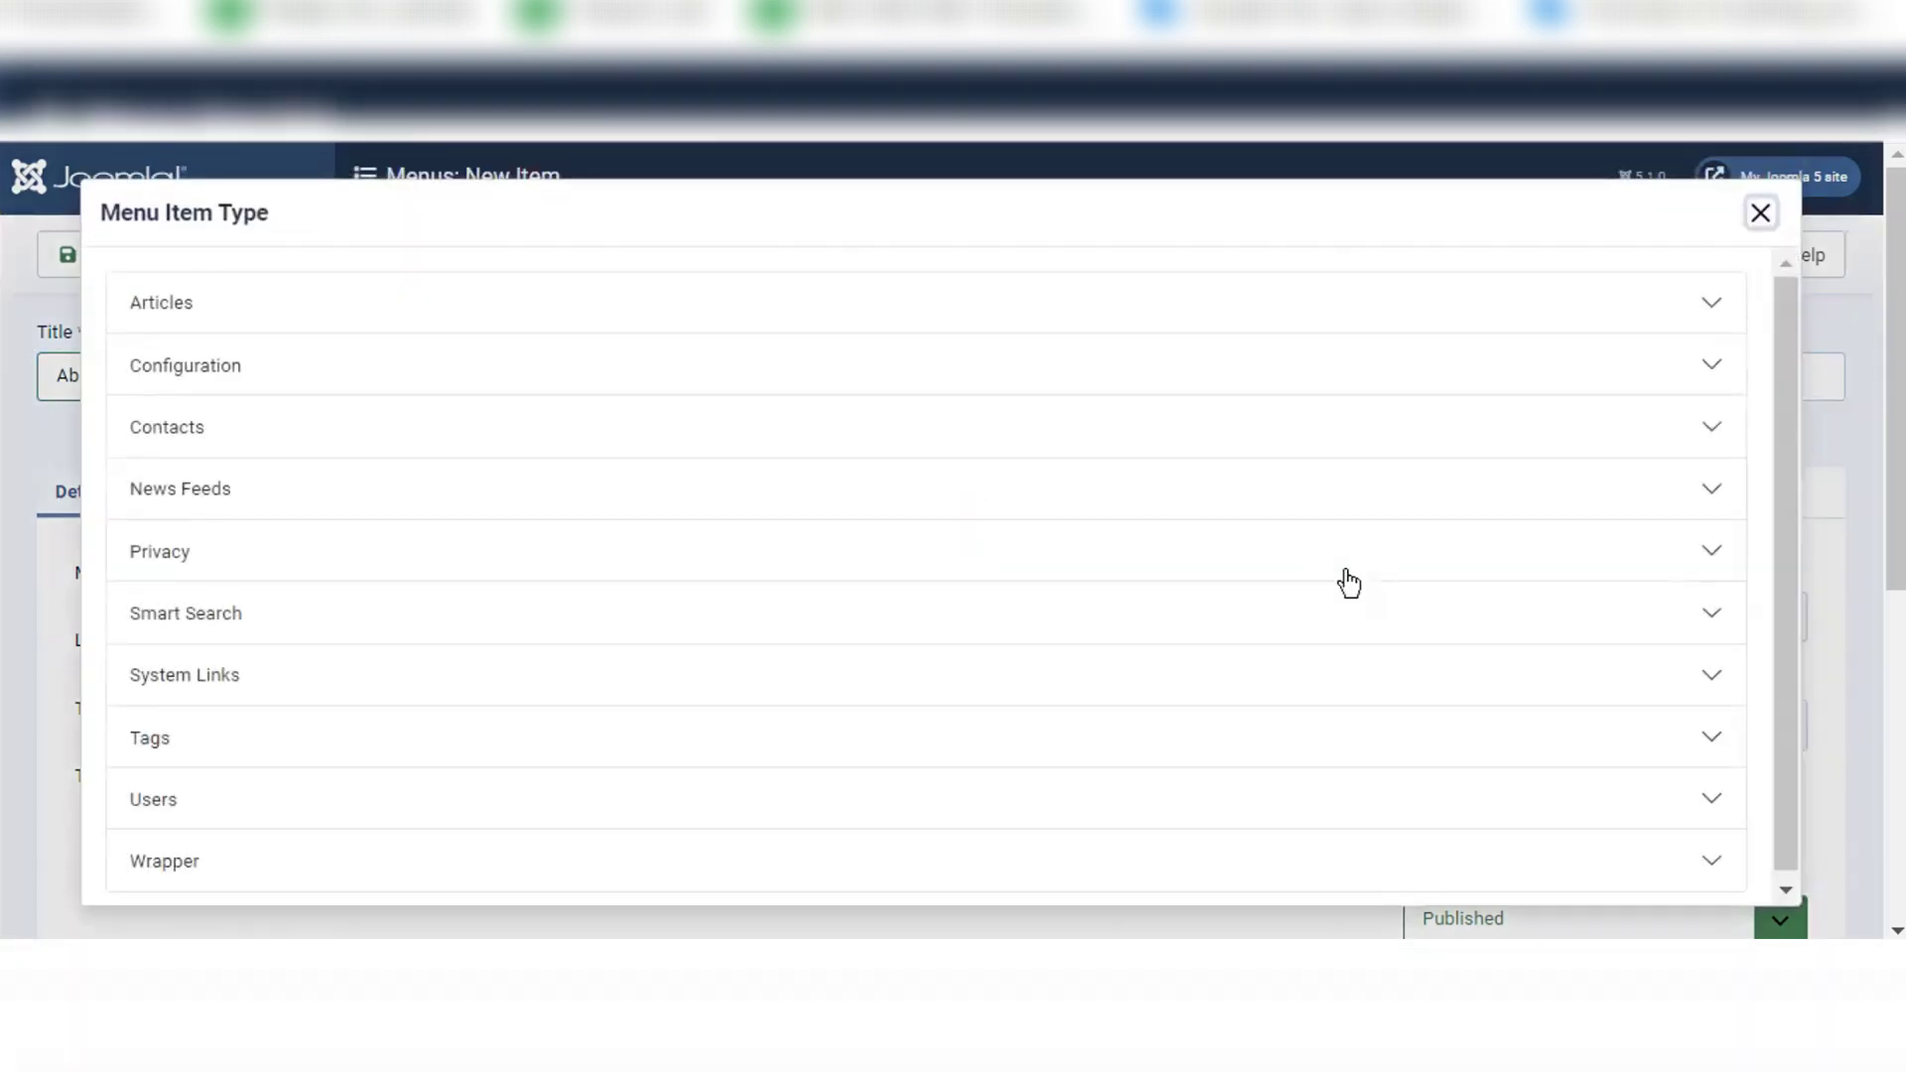
scroll(871, 657, down, 1)
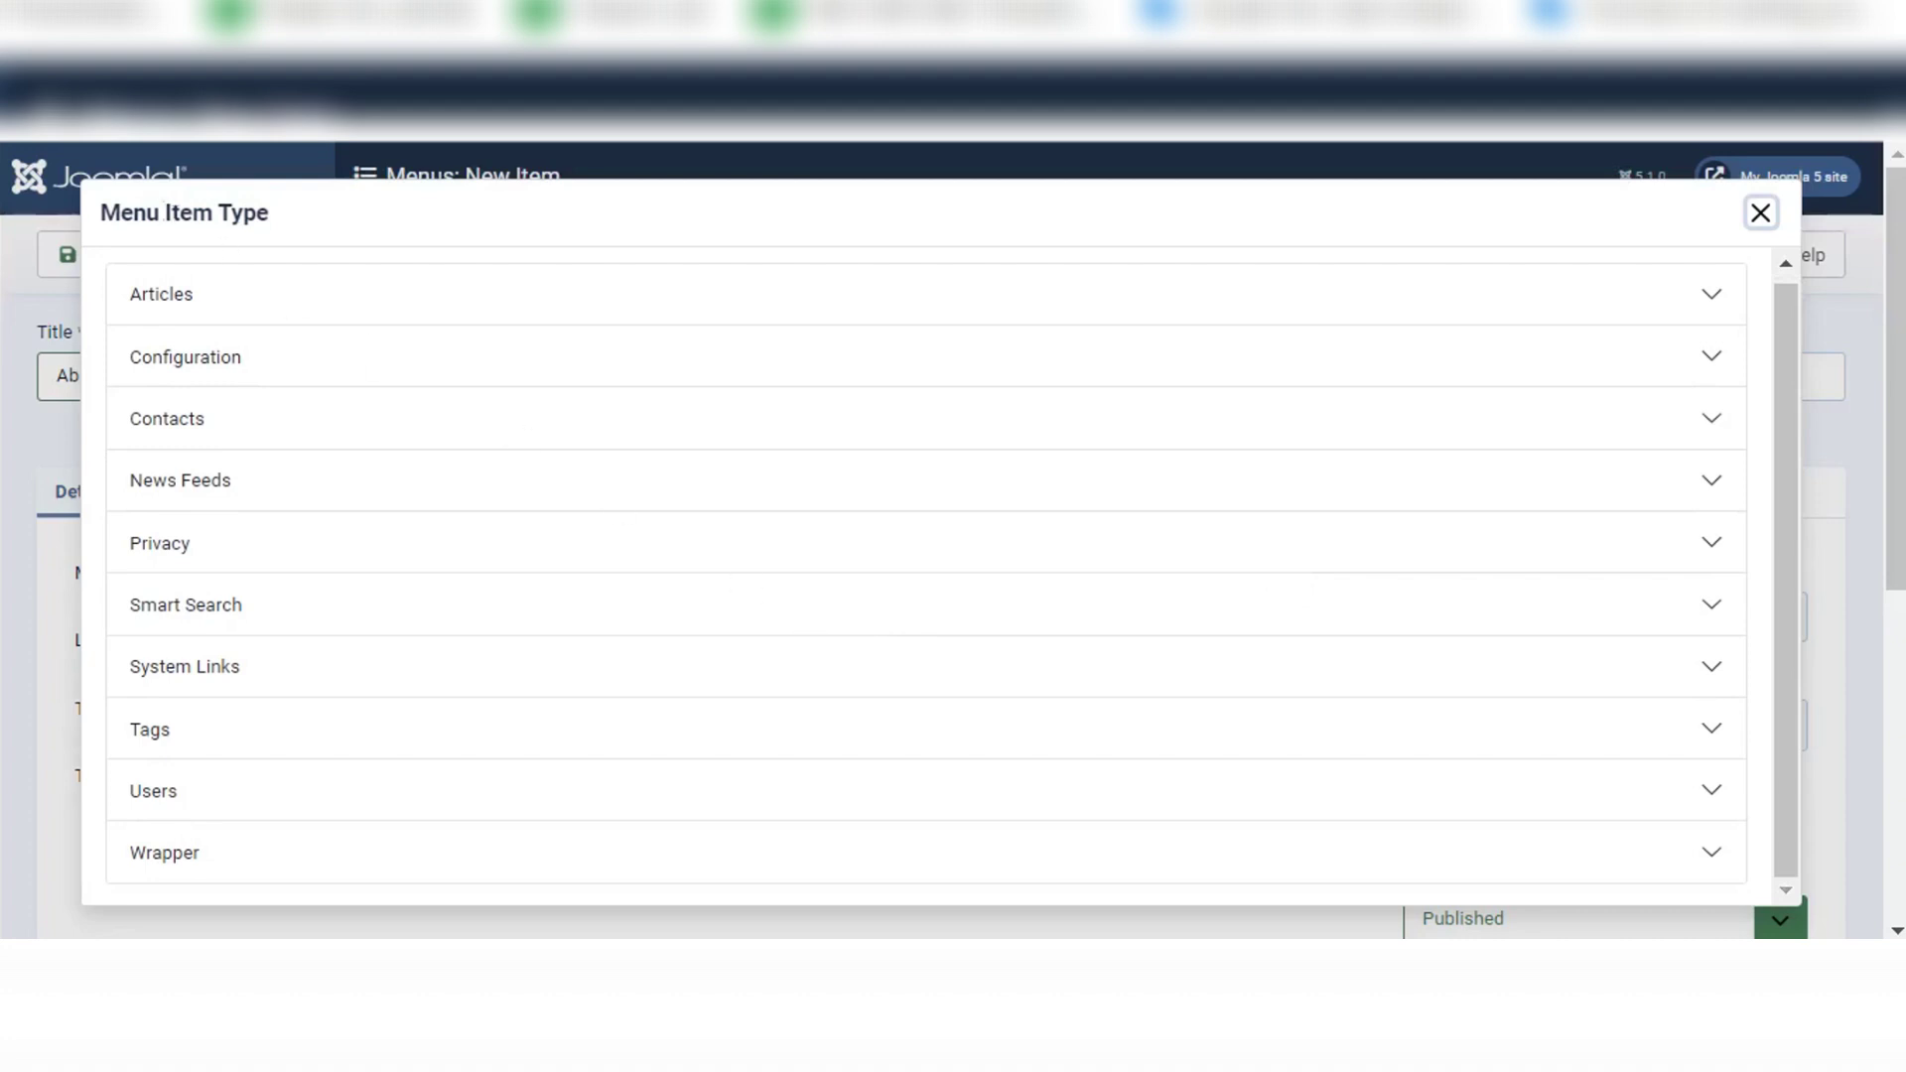
click(208, 311)
scroll(413, 694, down, 5)
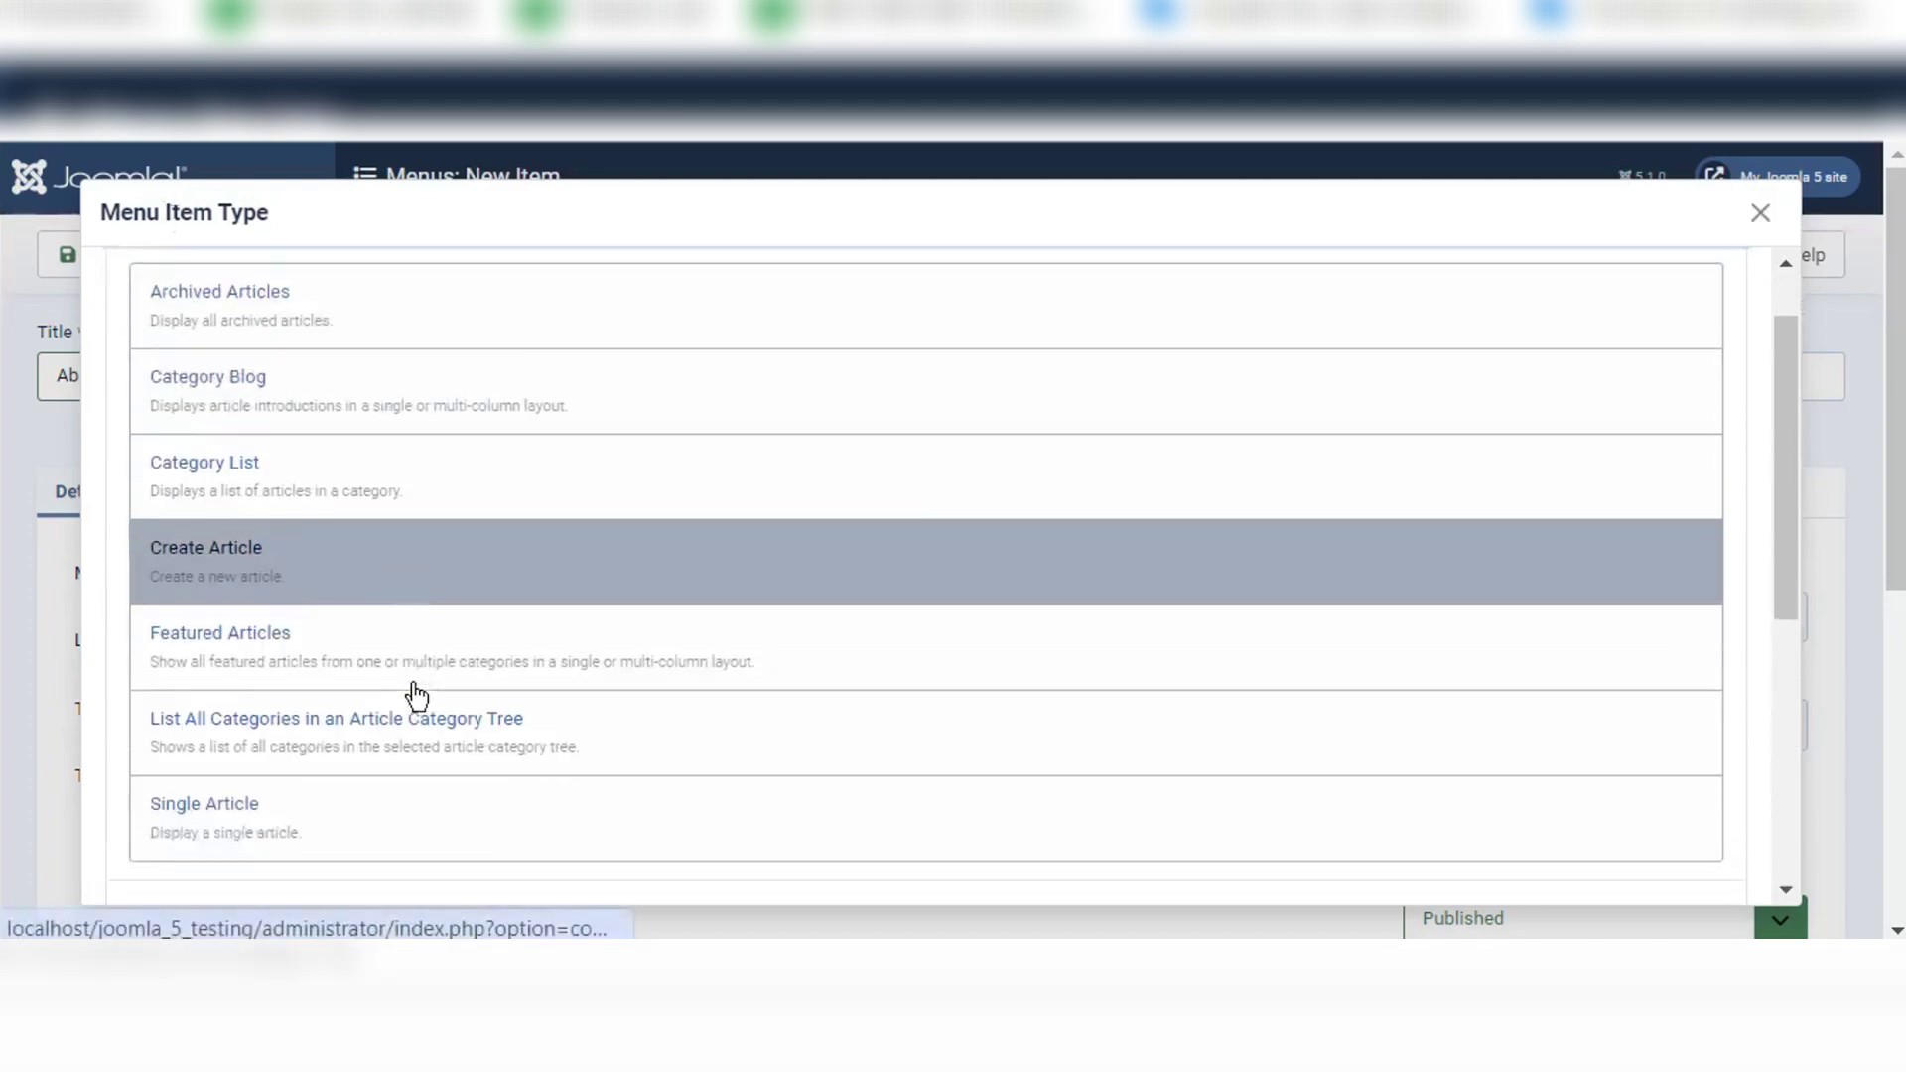
click(272, 423)
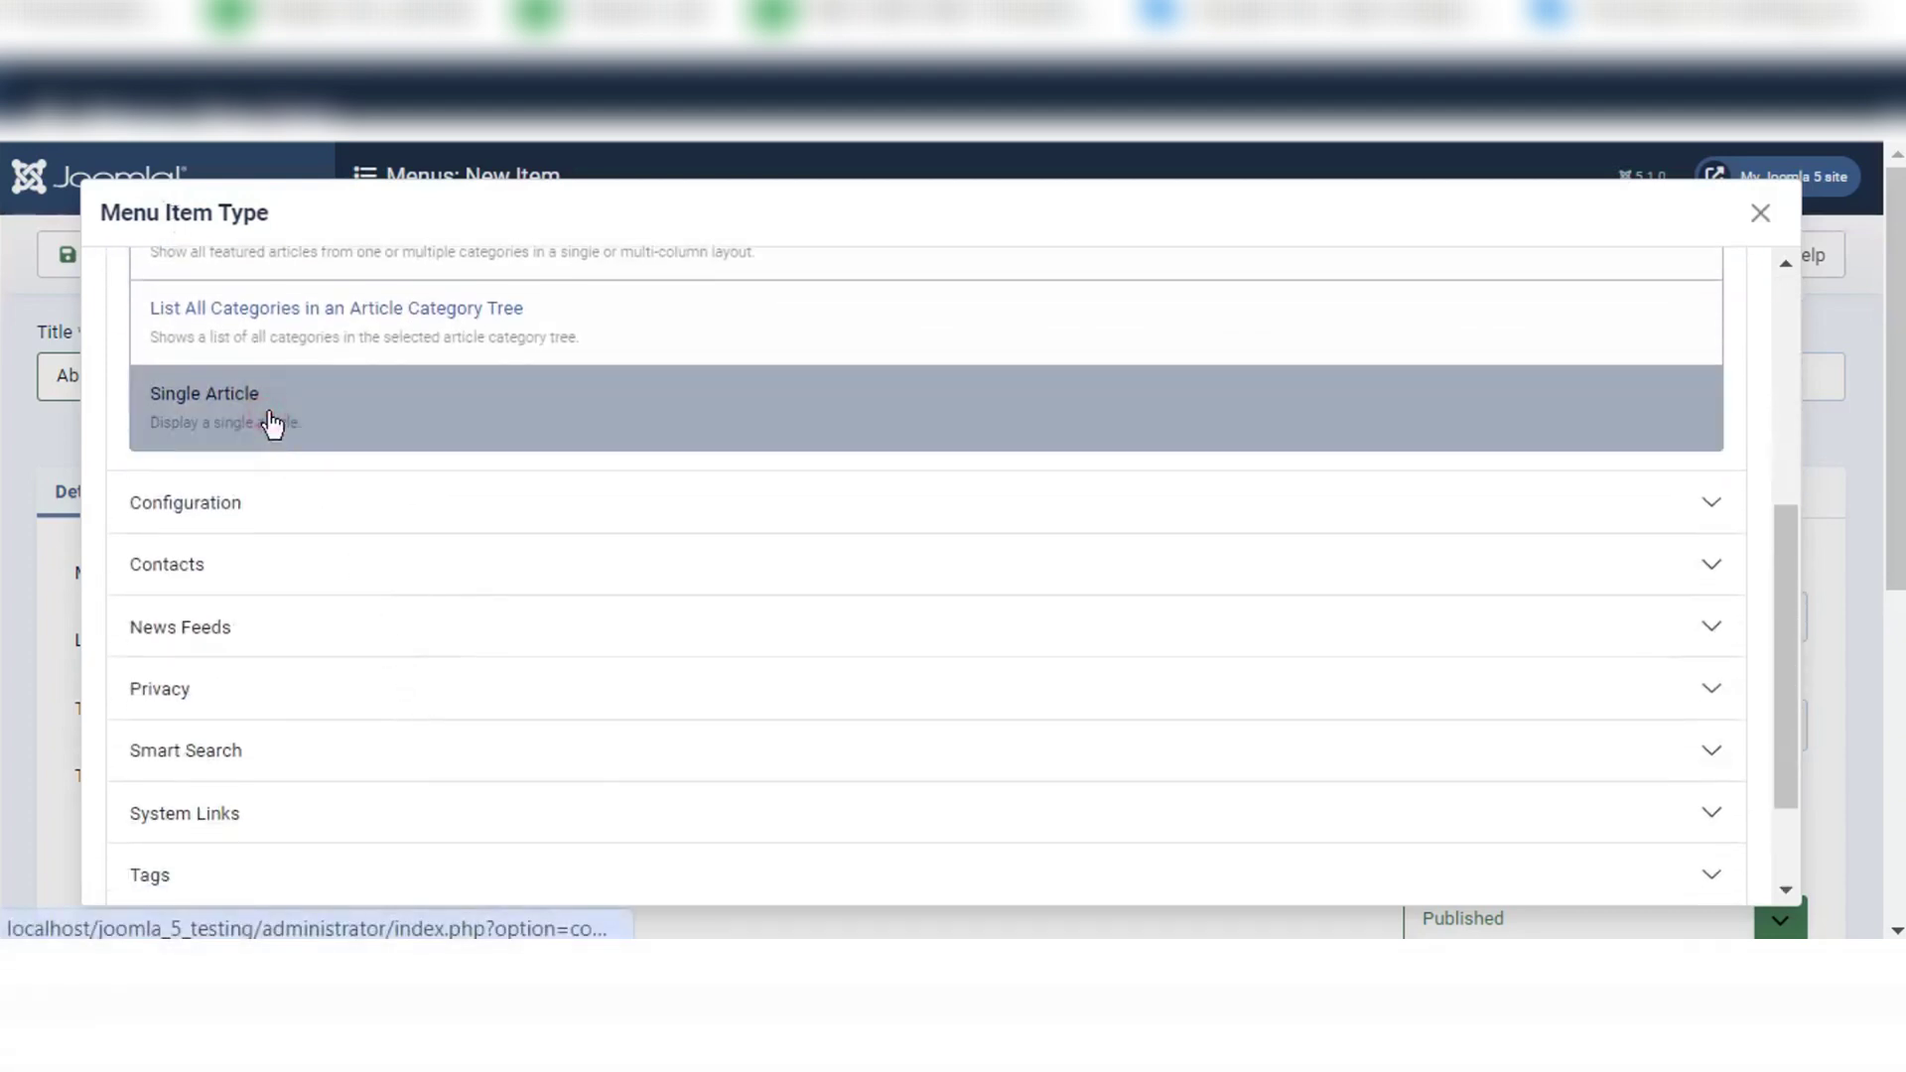
Step: Review the menu item's Single Article settings and check which existing articles can be linked
scroll(607, 622, down, 1)
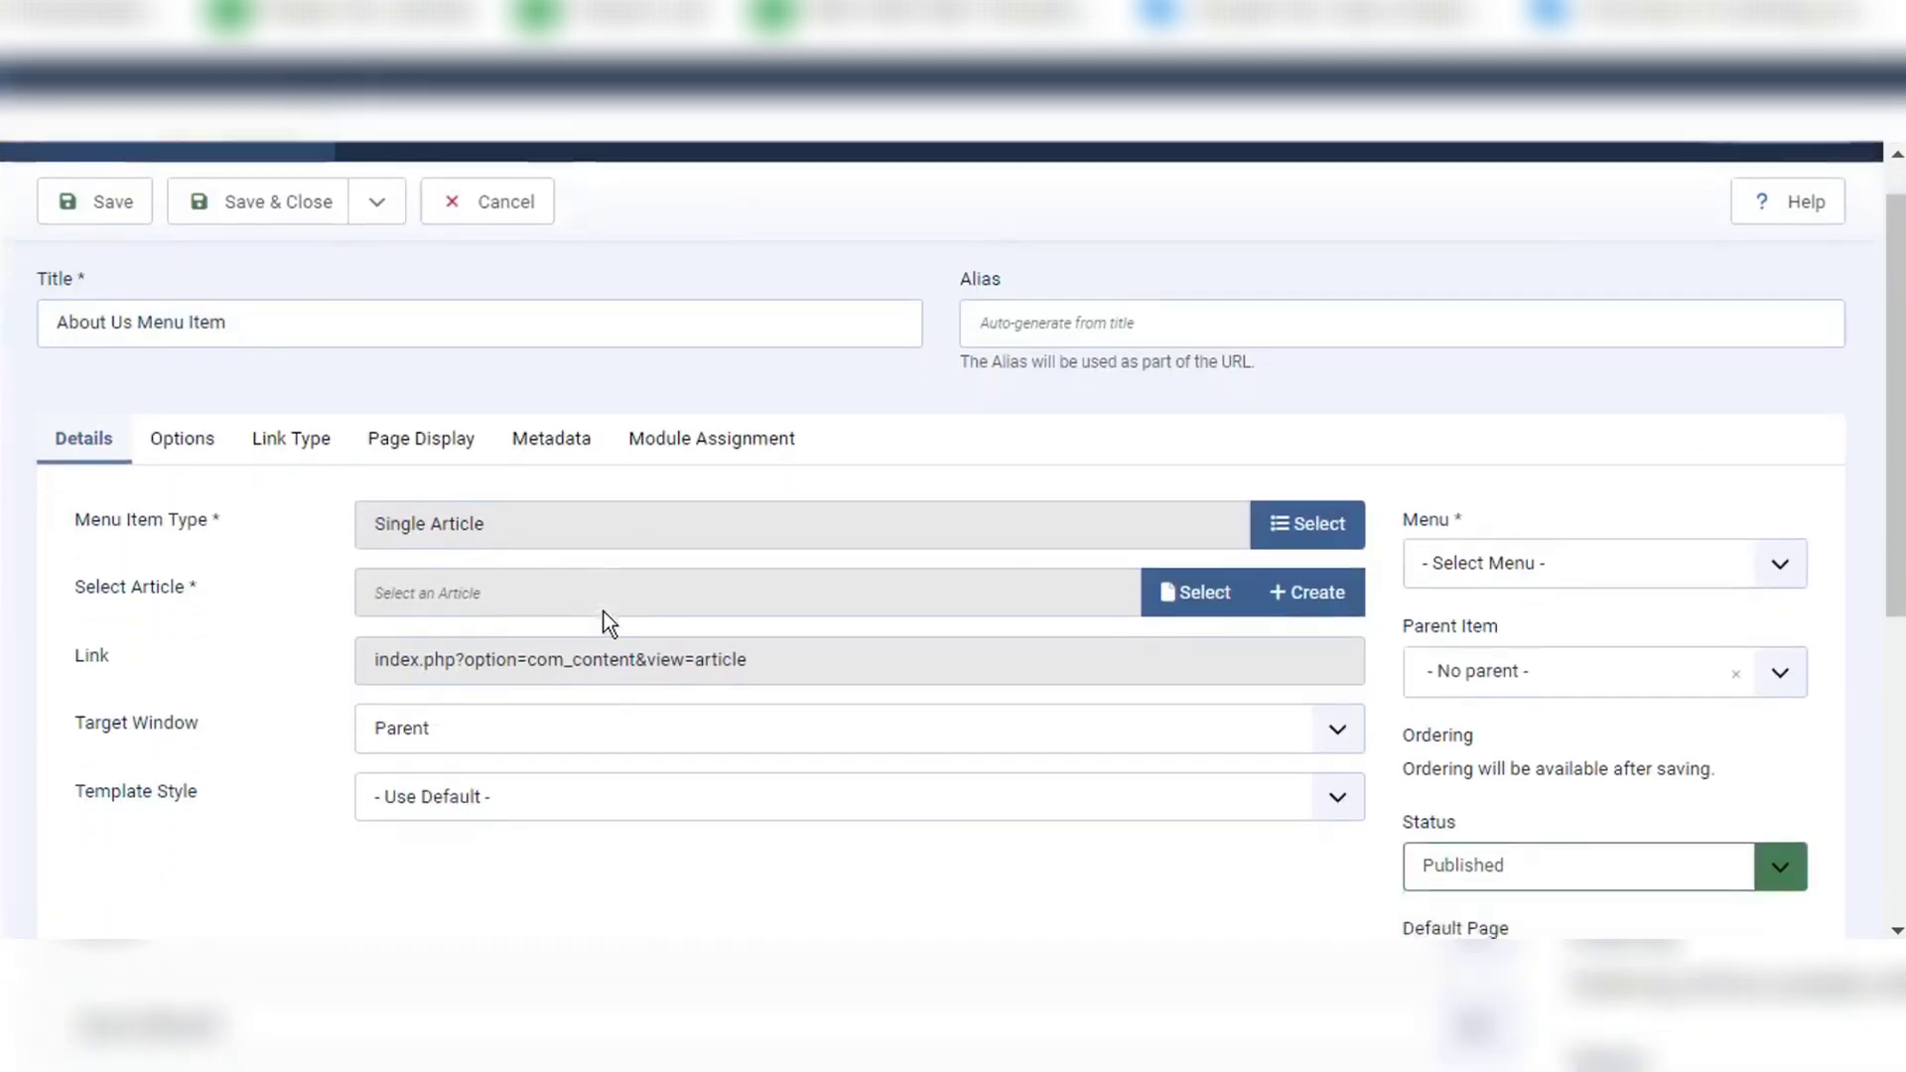
scroll(604, 612, down, 4)
scroll(604, 611, up, 4)
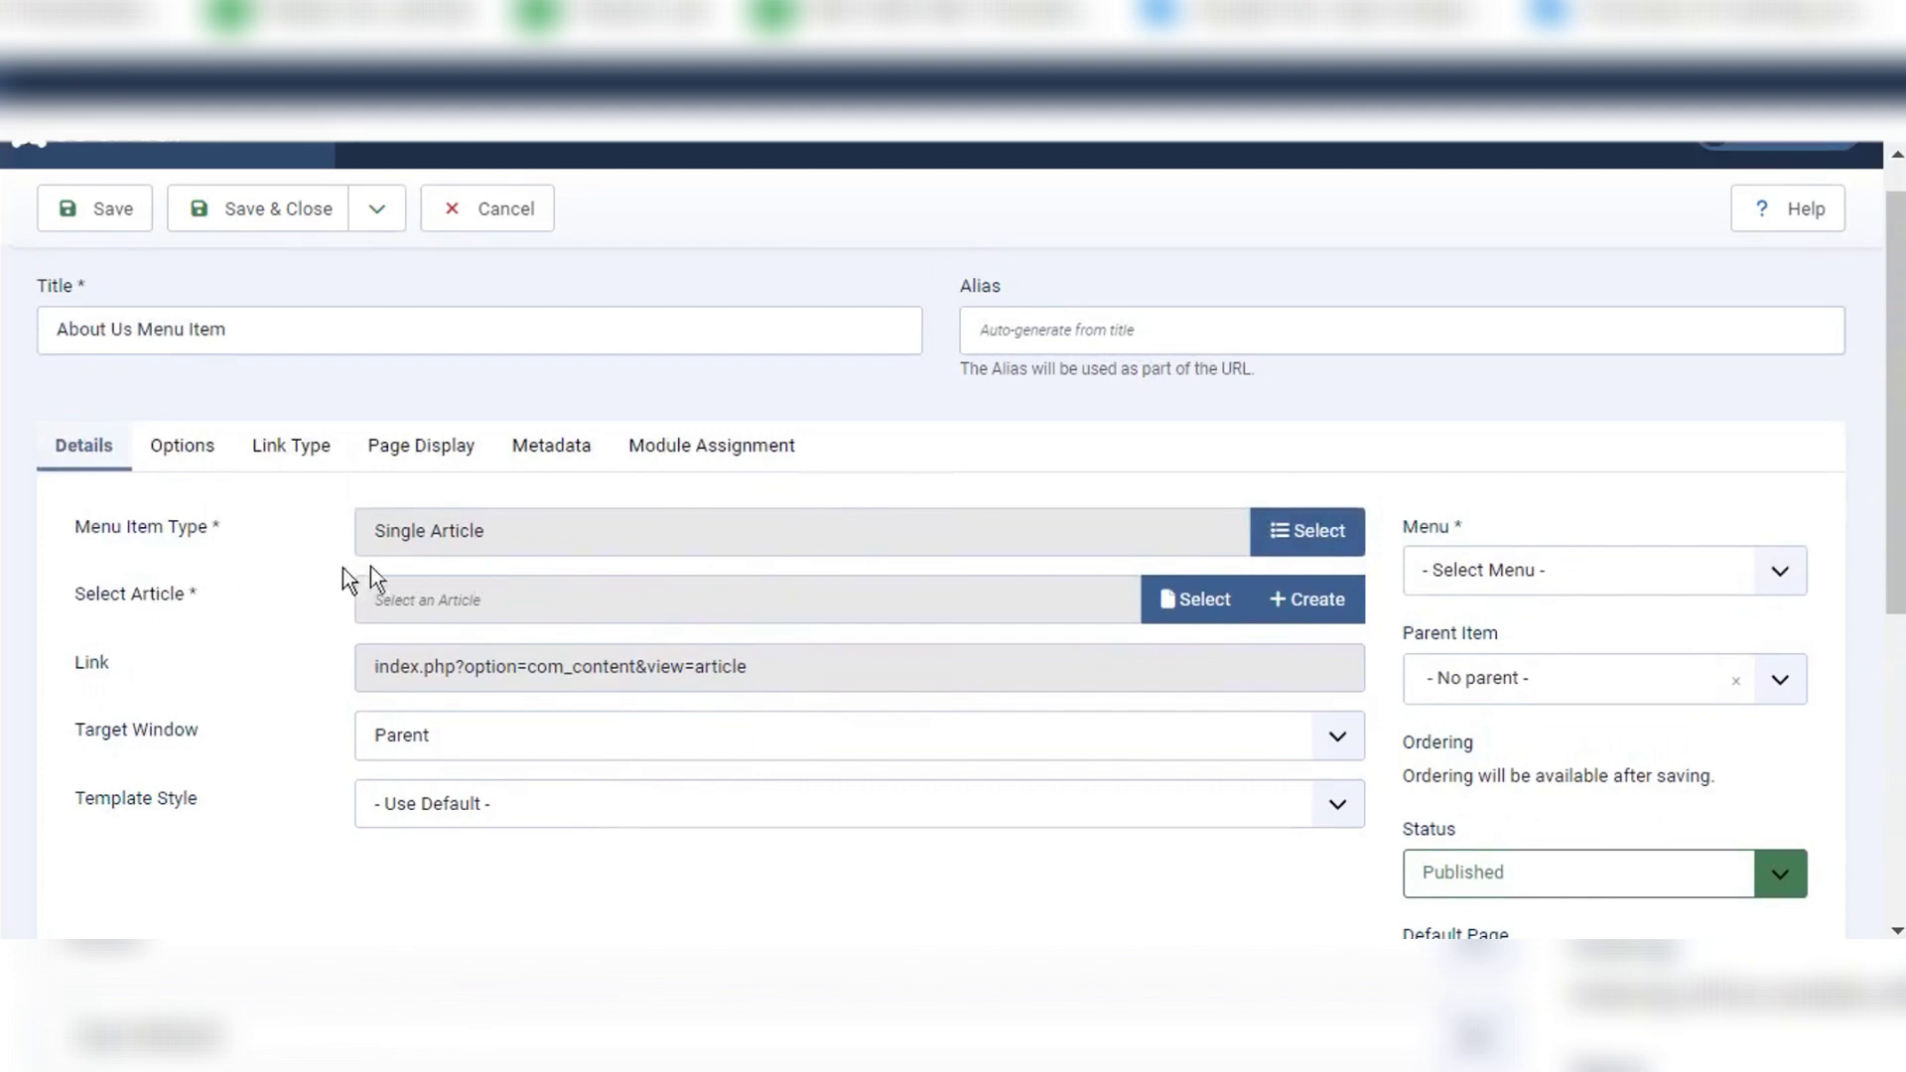
drag(492, 532, 366, 532)
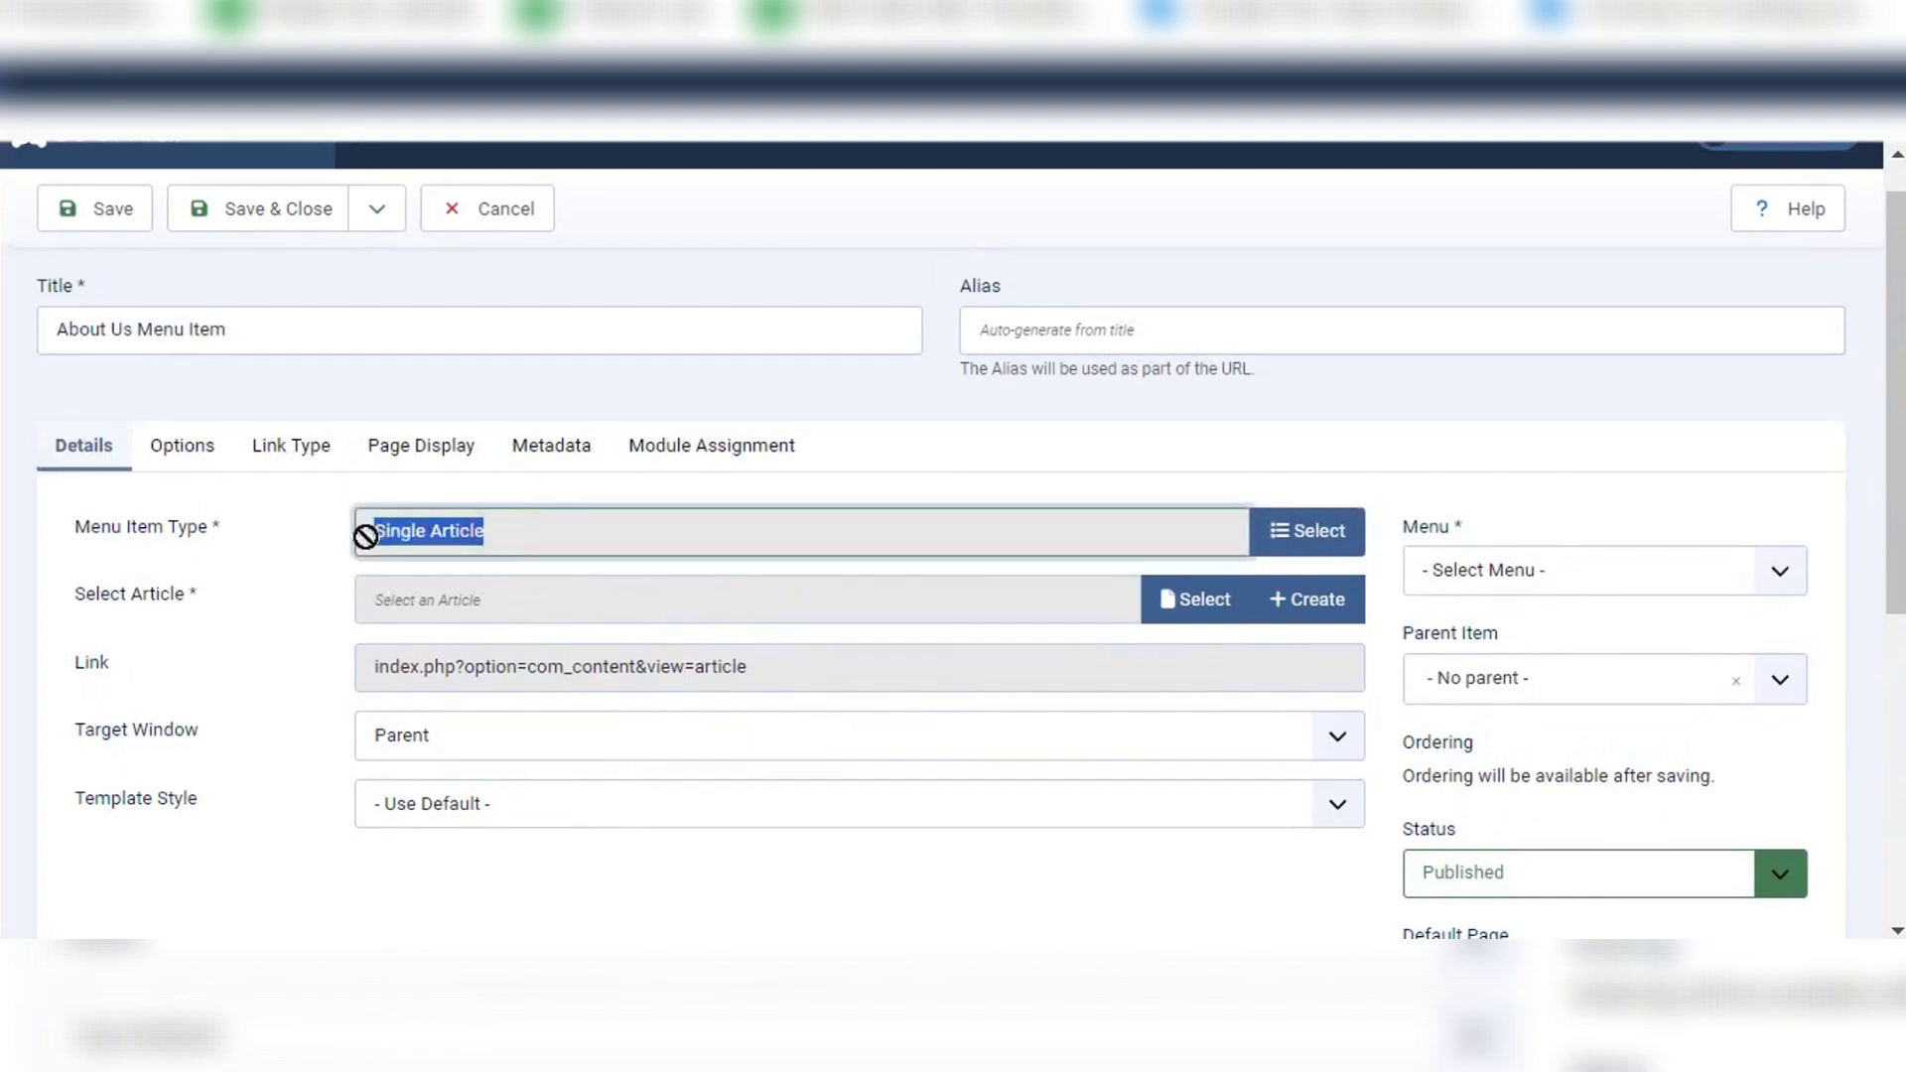
click(458, 512)
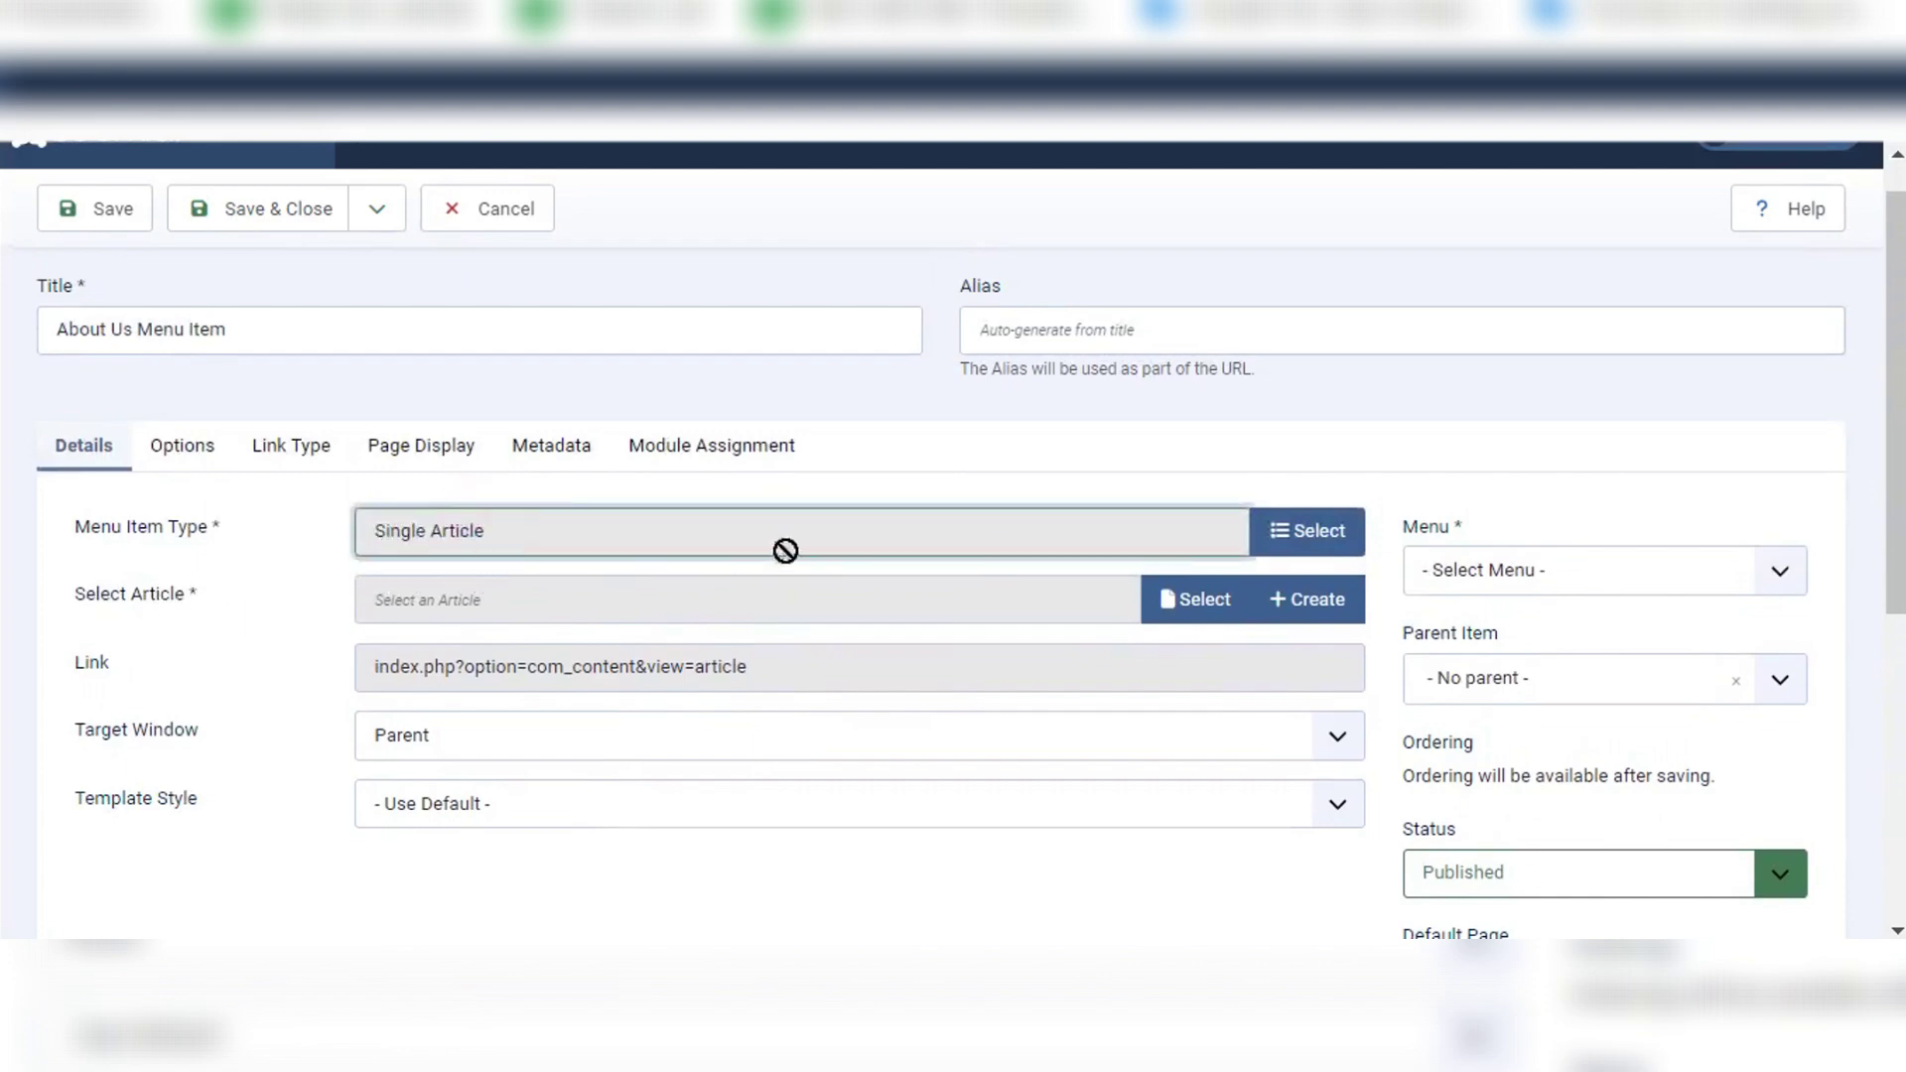
click(1232, 602)
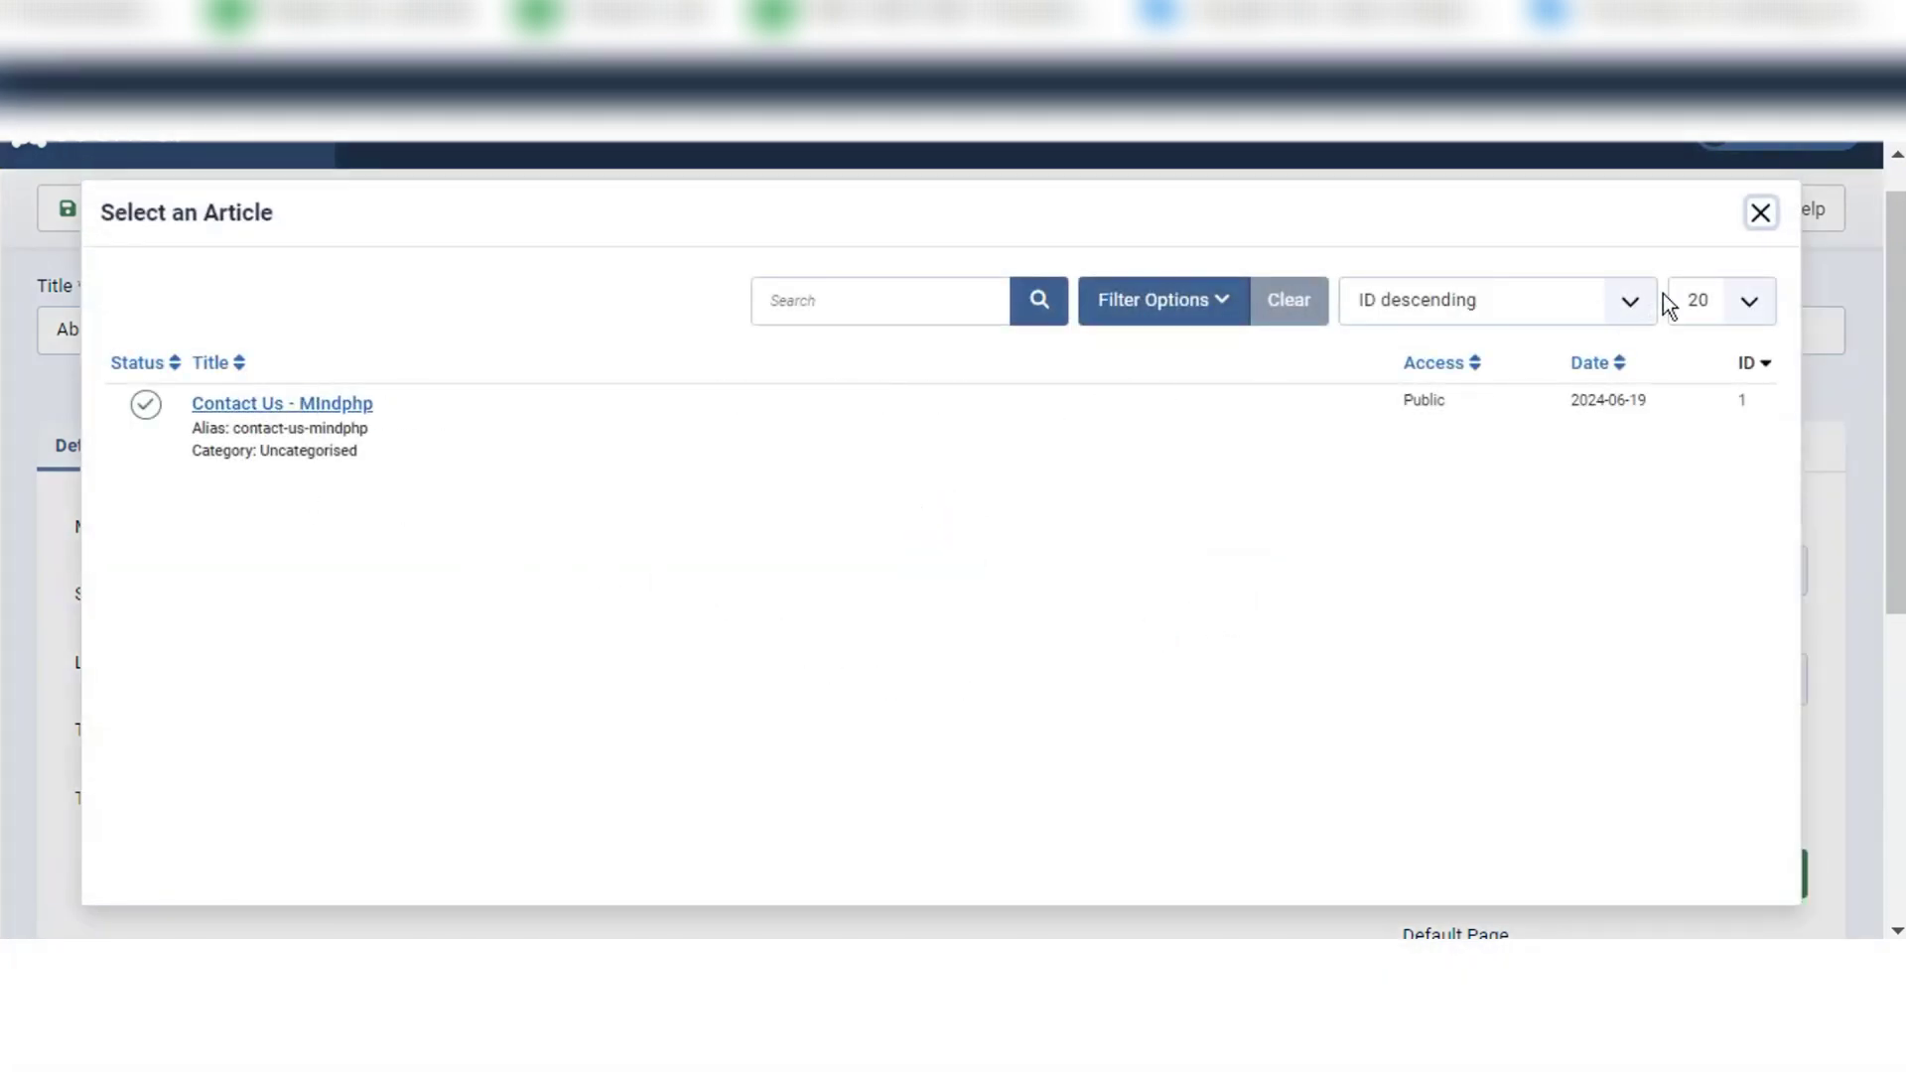
click(1759, 214)
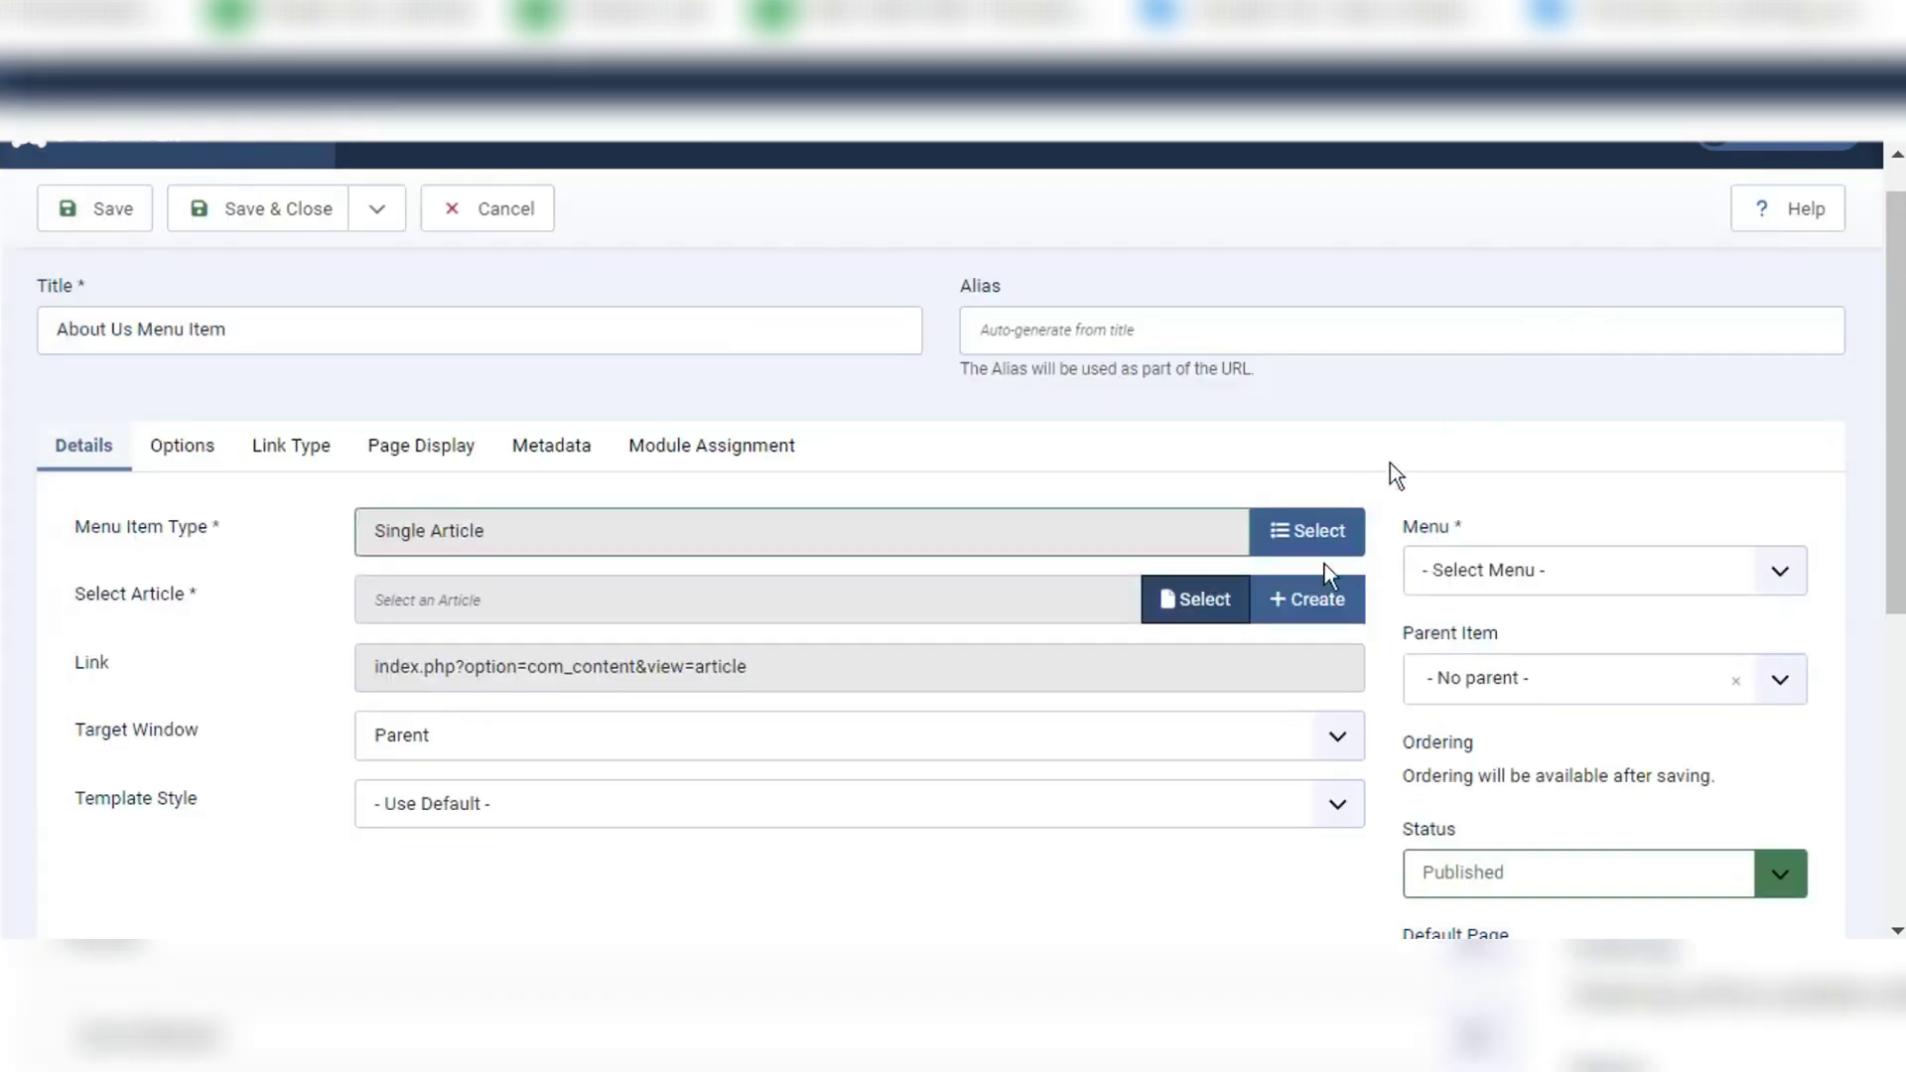
Step: Start a new article for the menu item, titled "About Us Article" with the text "This is about us article"
click(1315, 601)
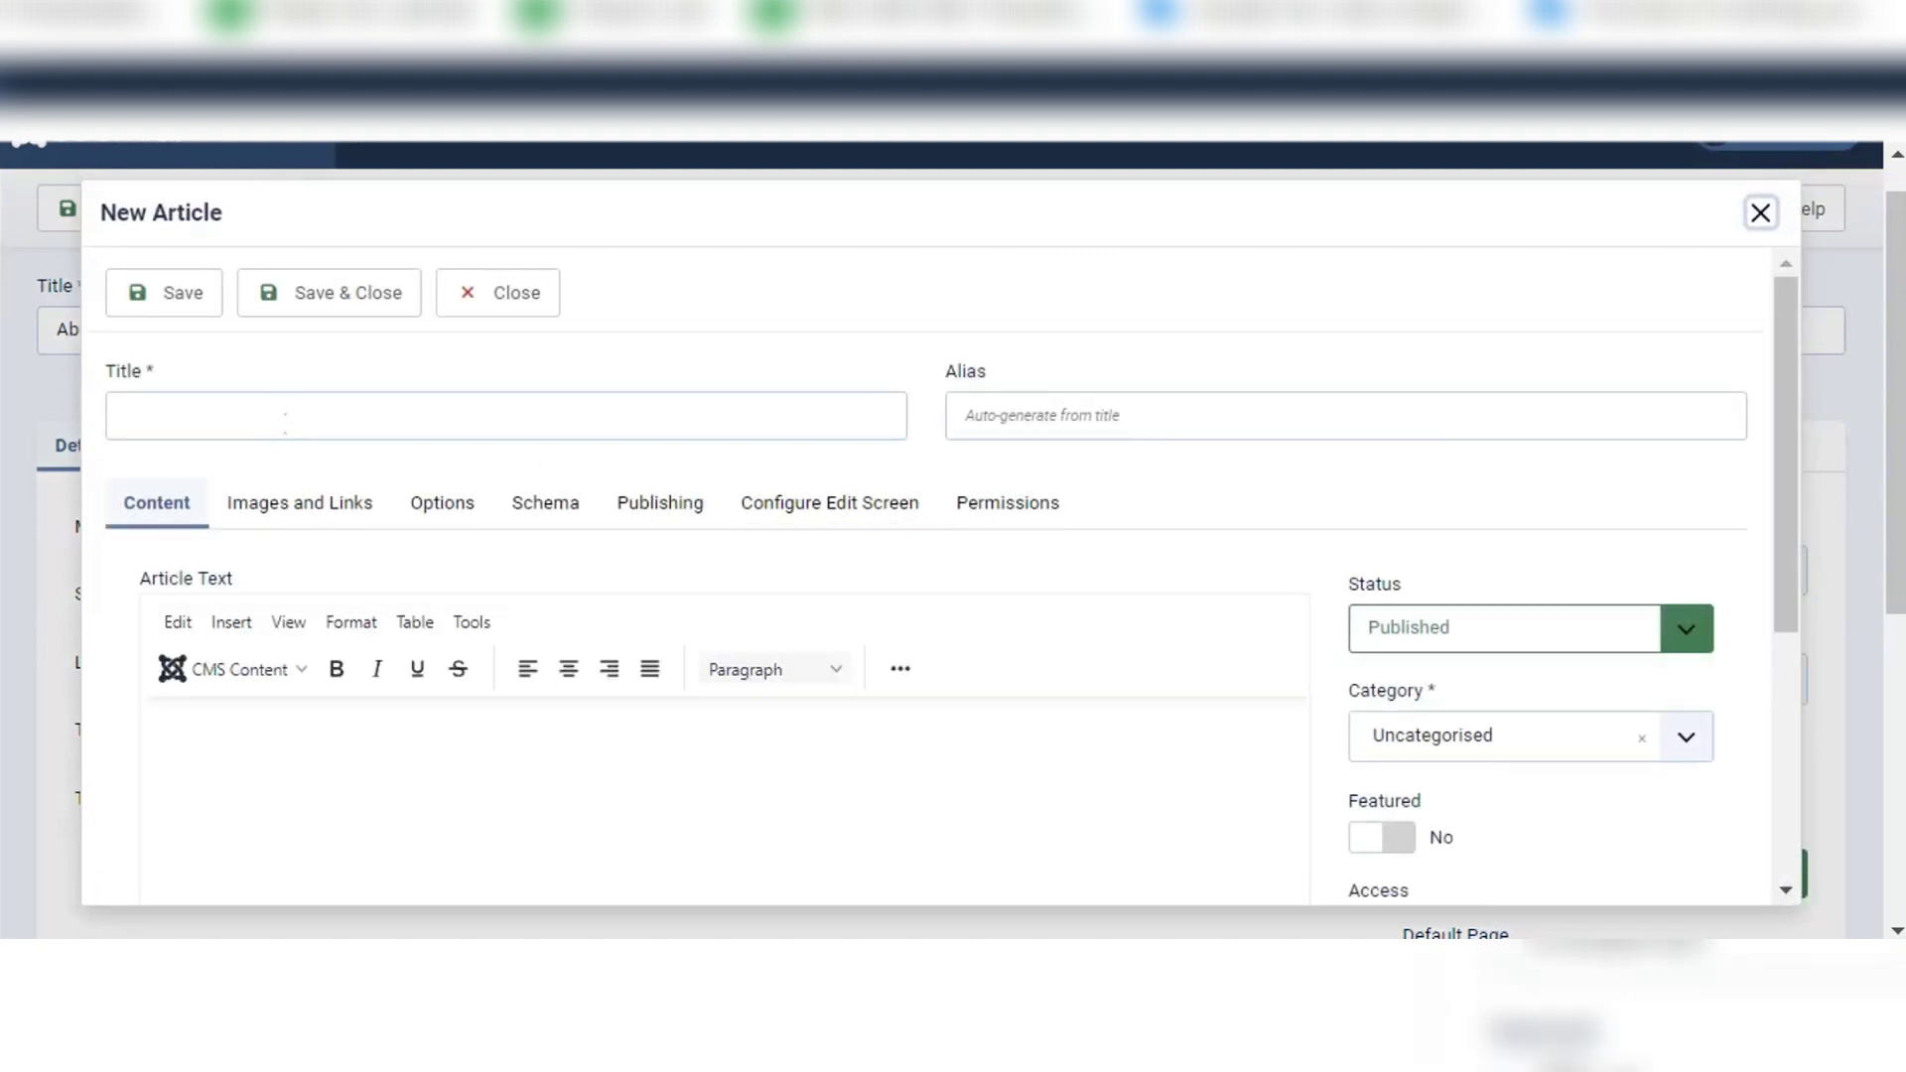
click(285, 417)
text(Abou)
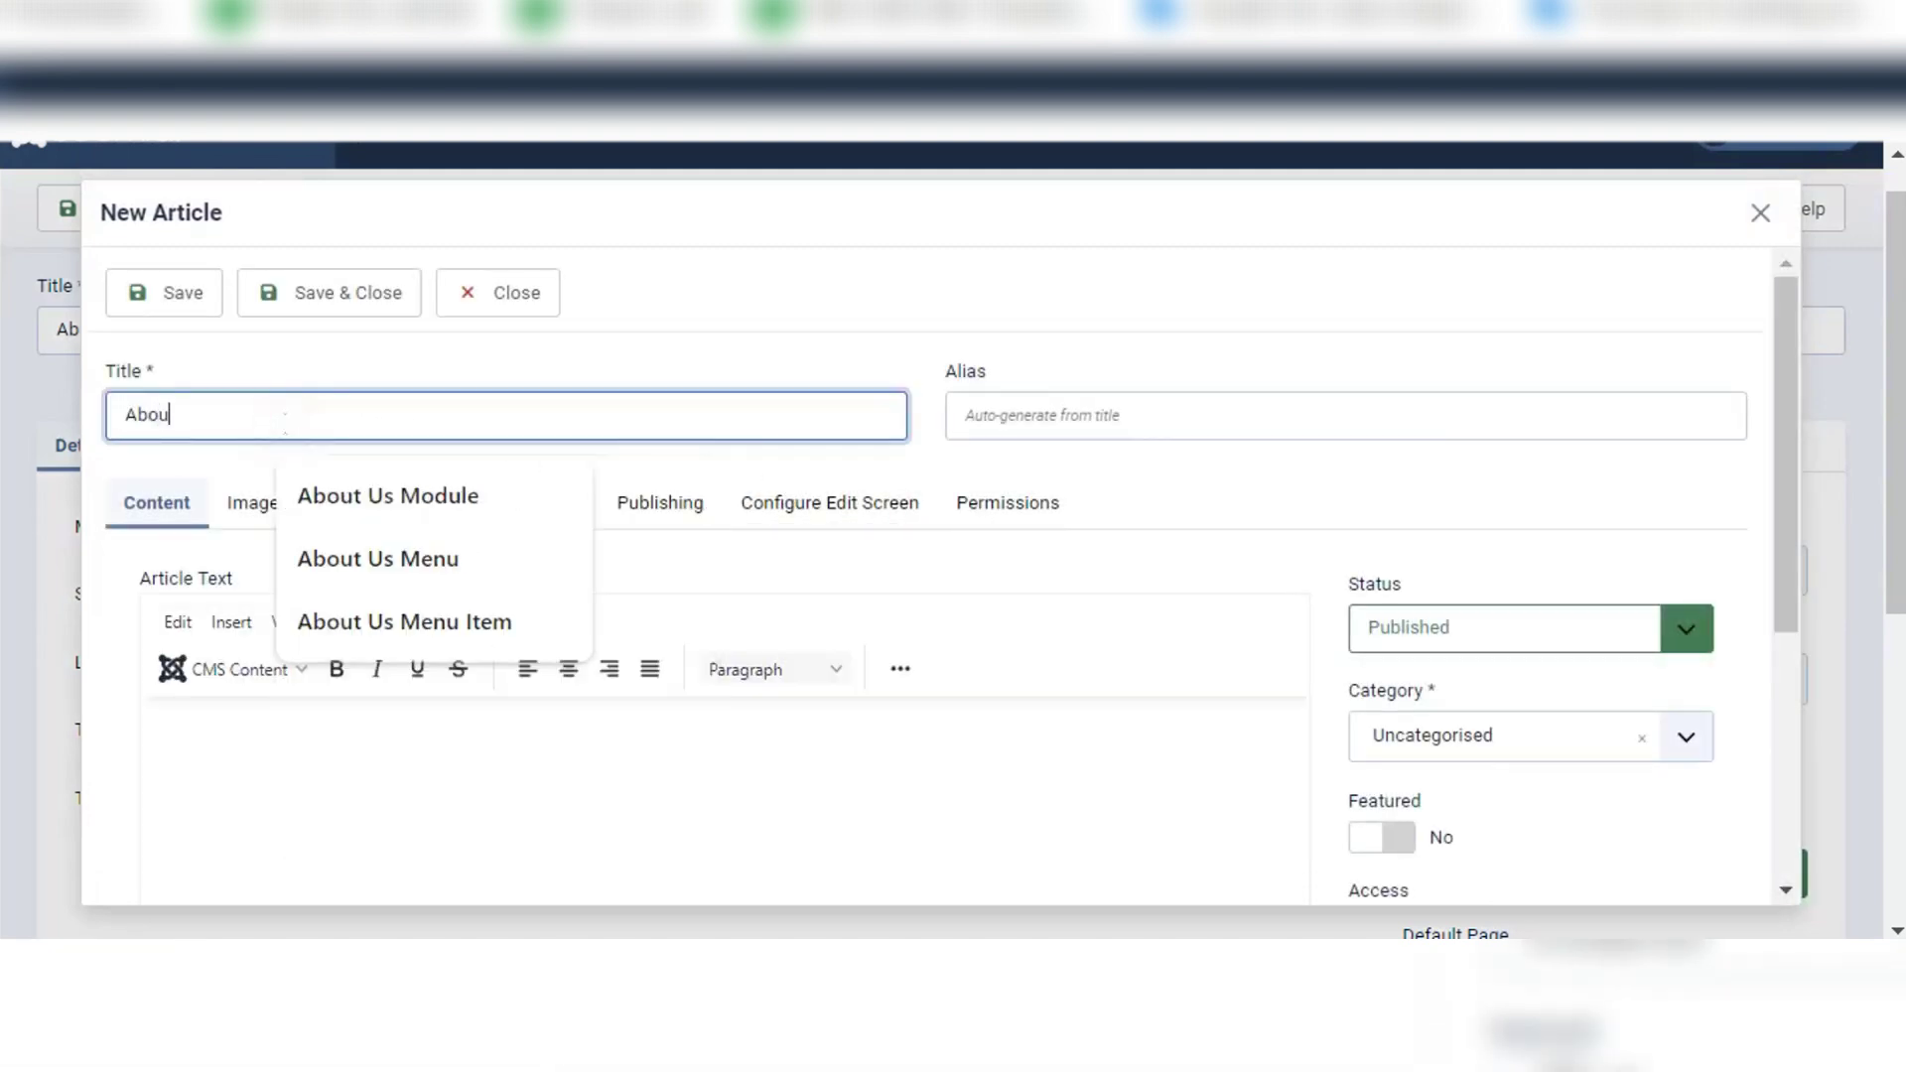
text(t Us Article)
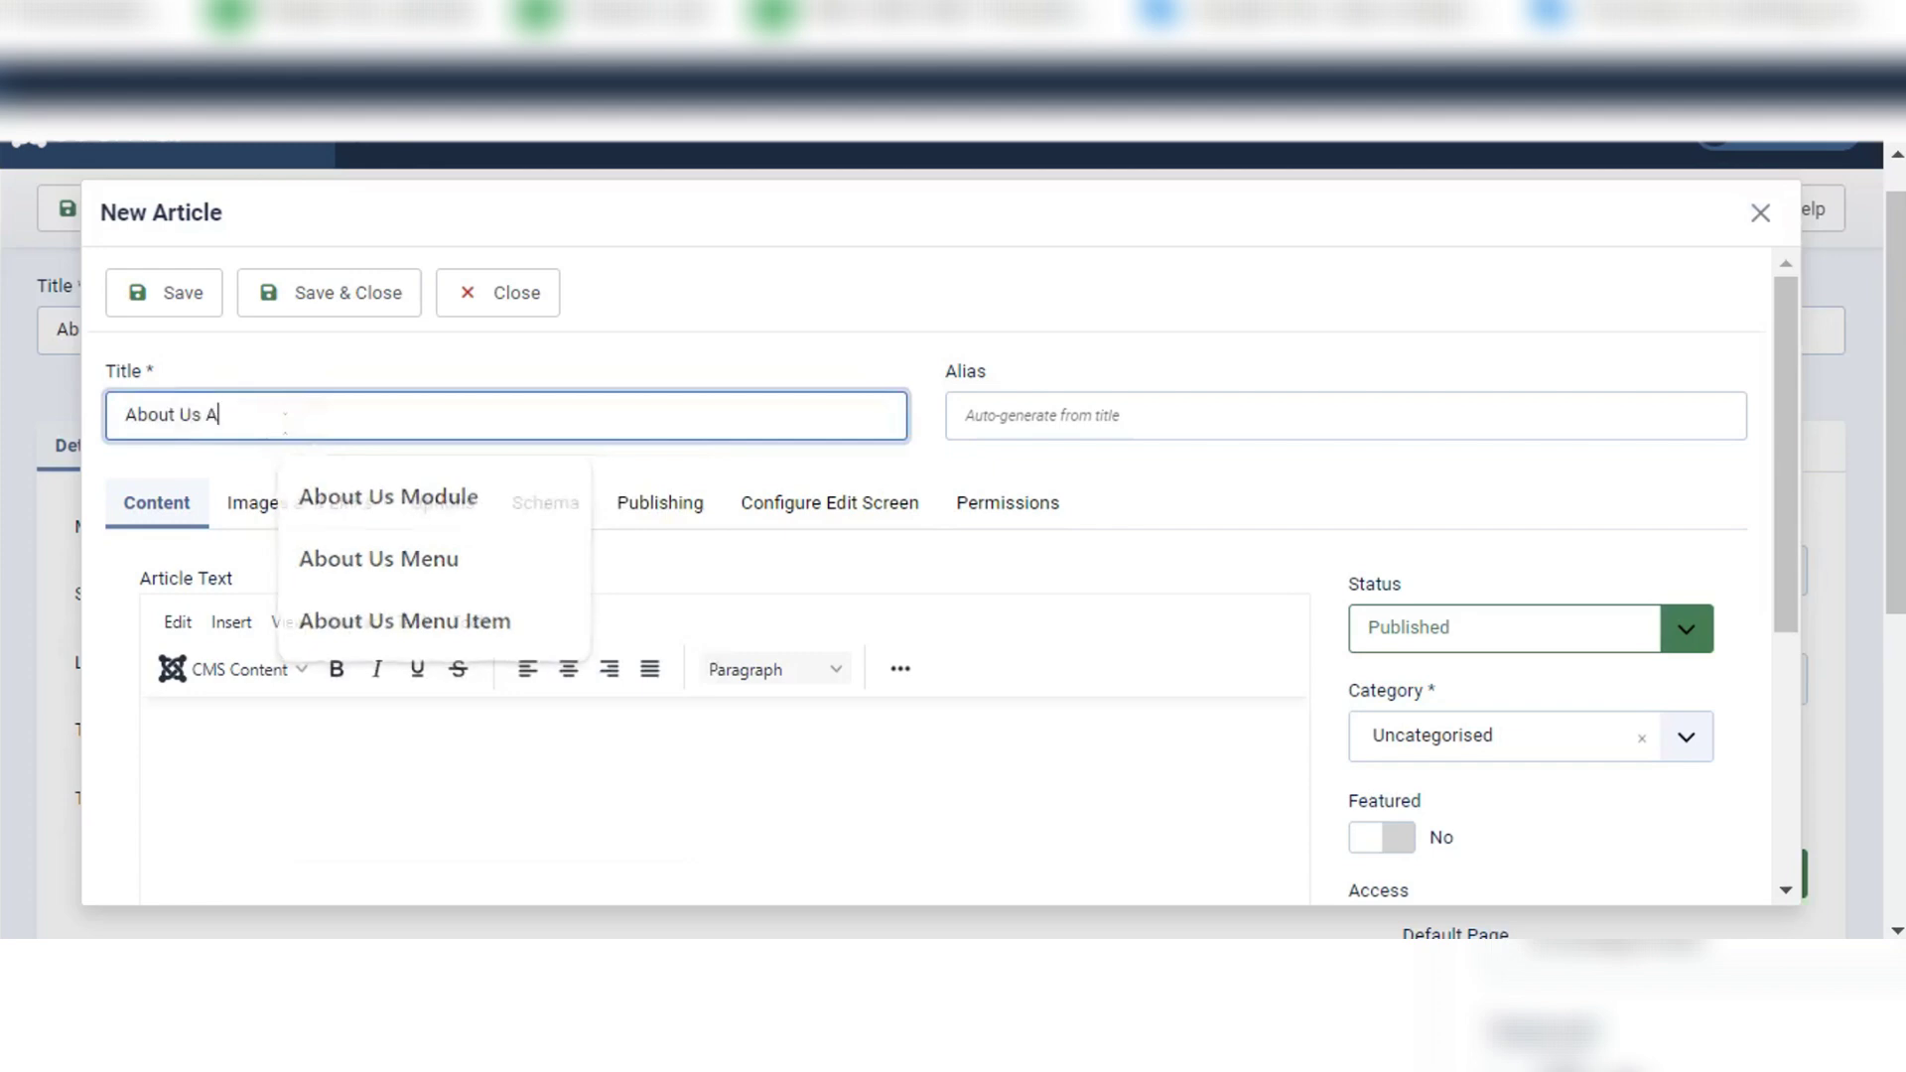
click(360, 780)
text(T)
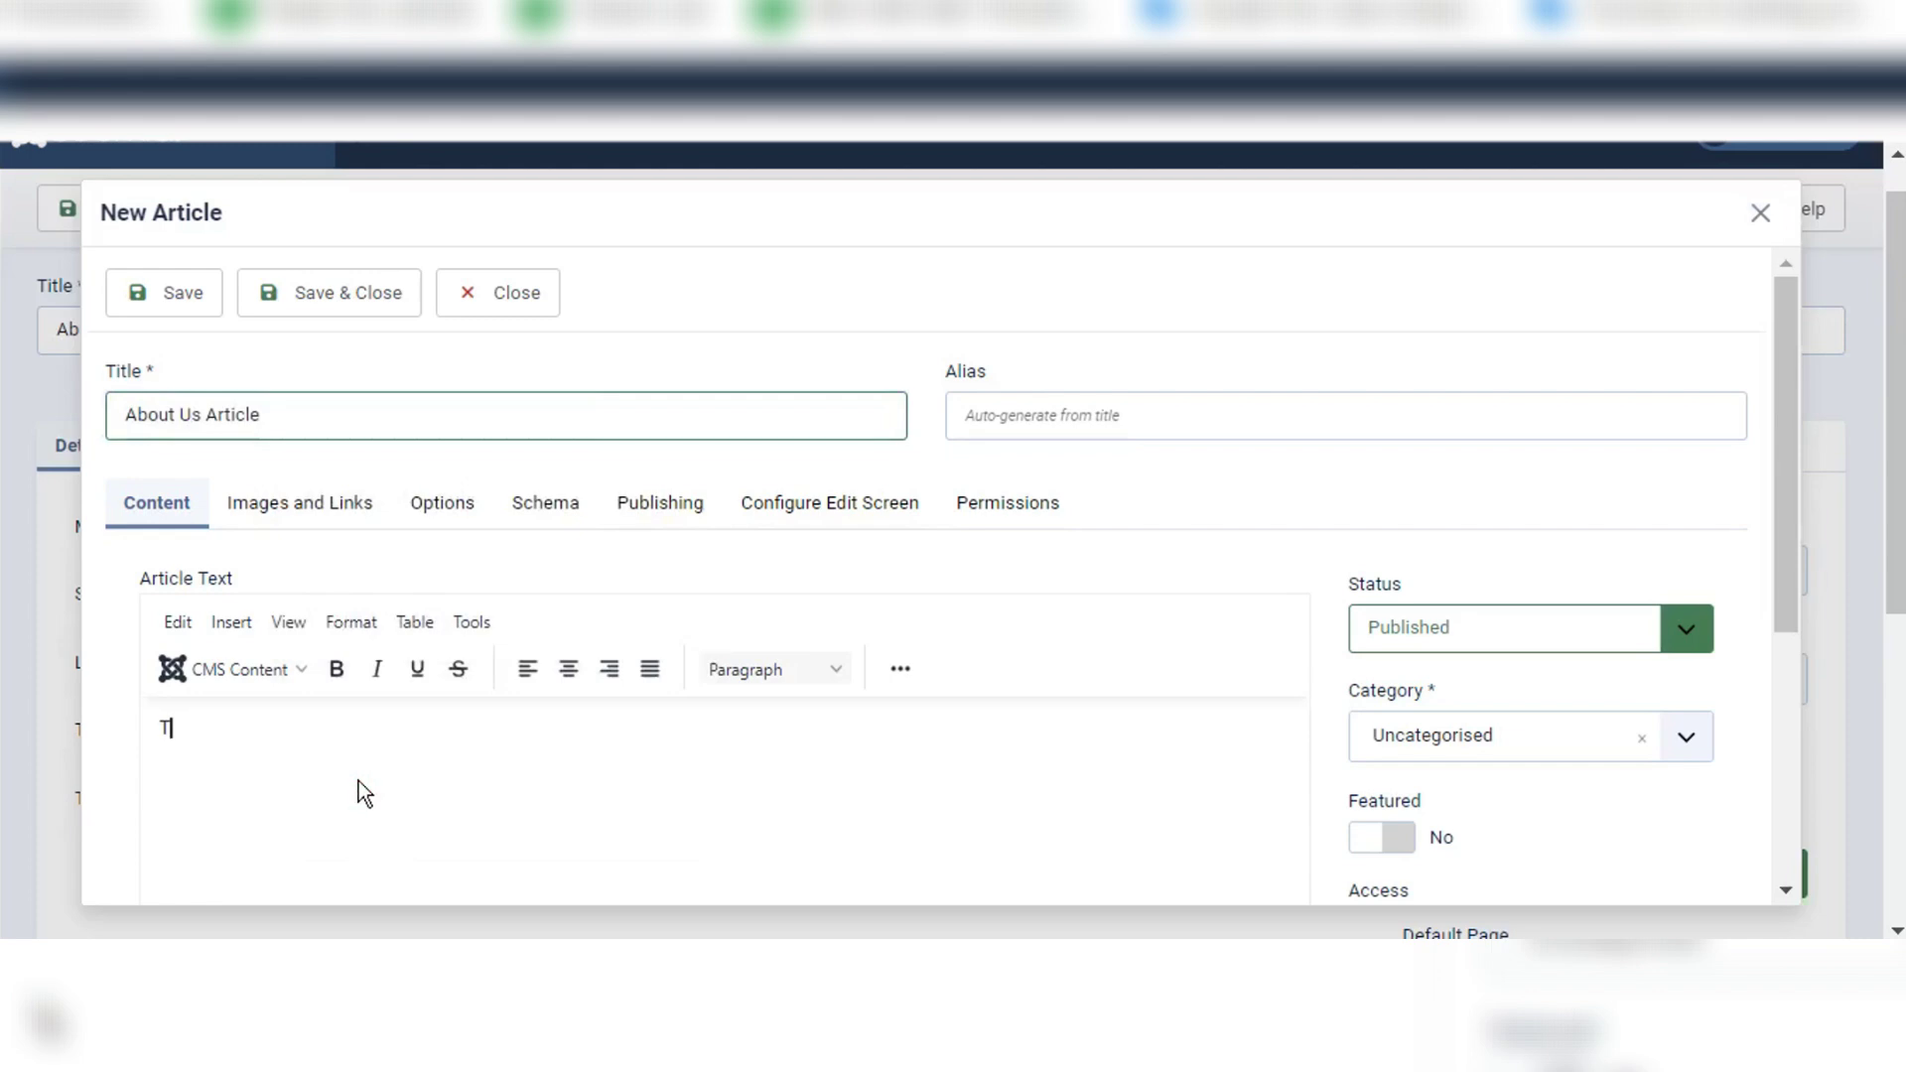
text(his is about us article)
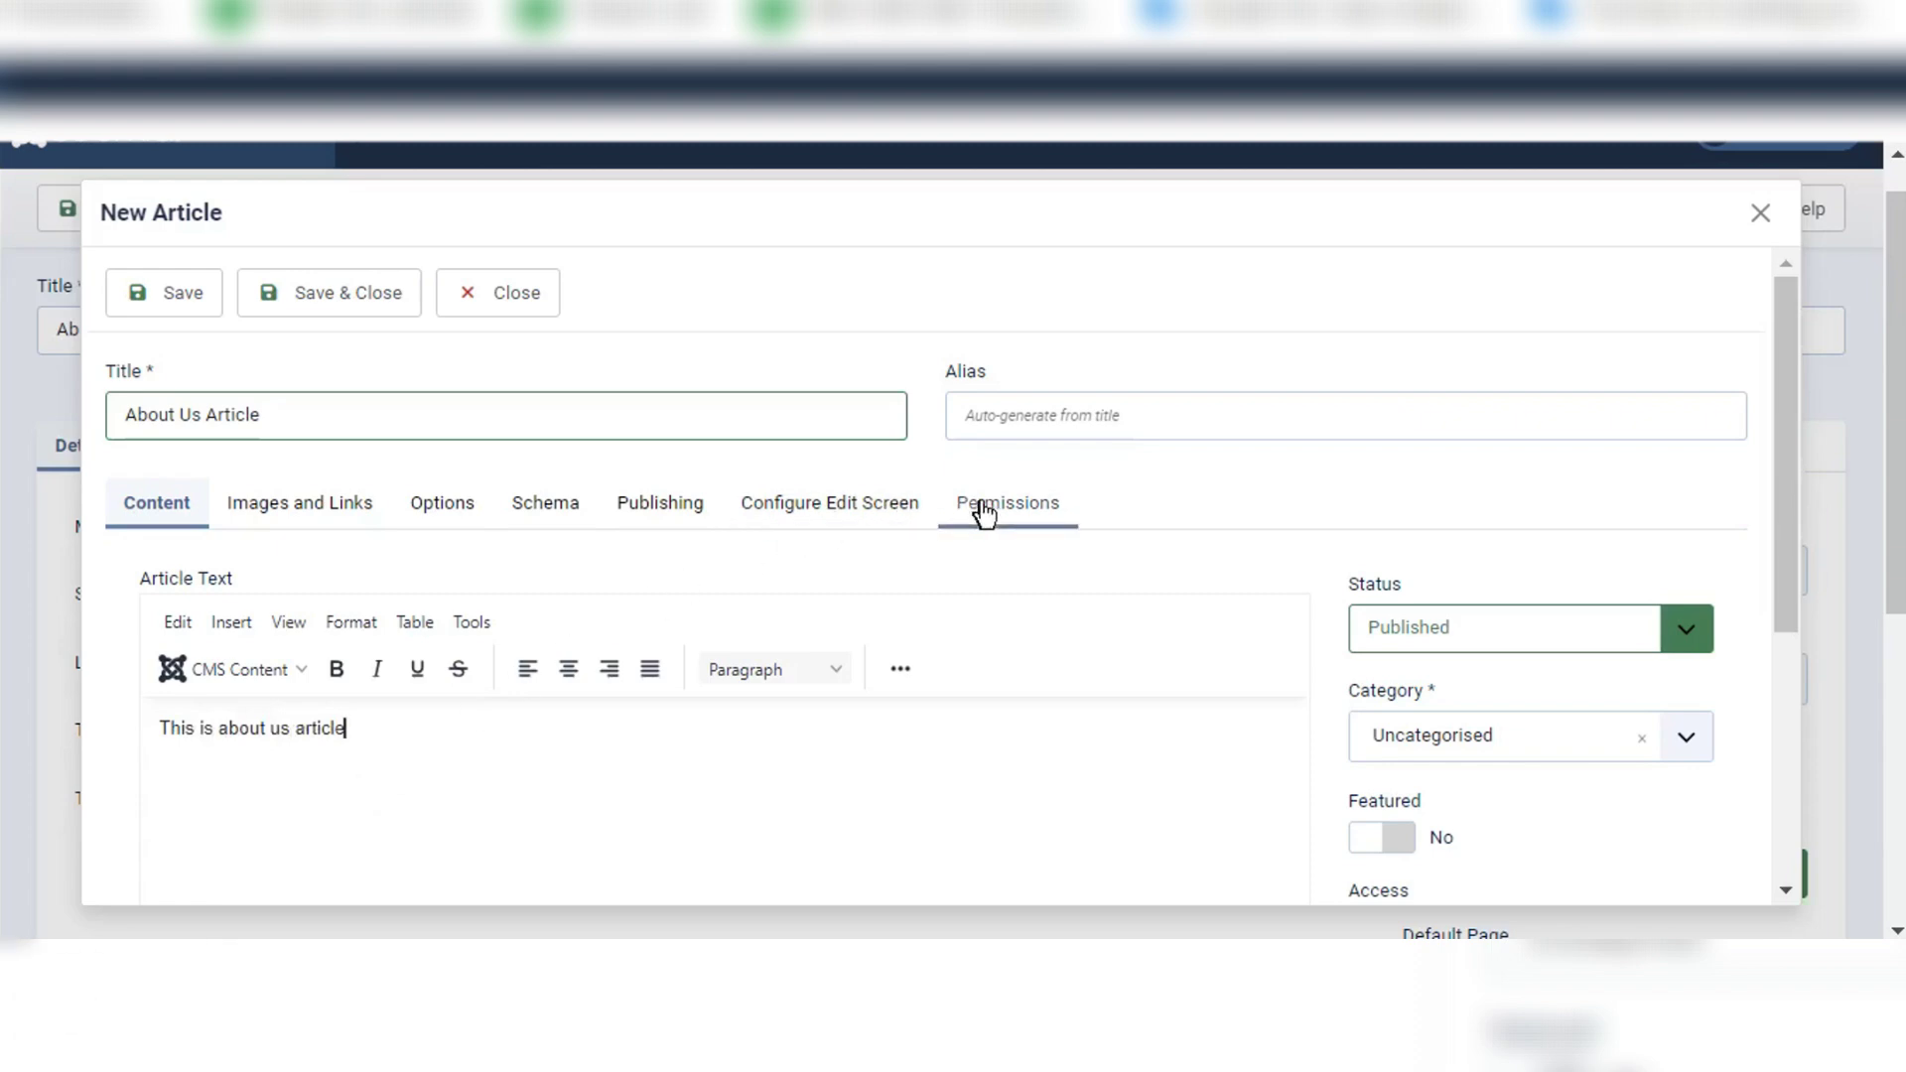
Step: Review the new article's content settings, images and links, options, publishing, edit screen configuration and permissions
scroll(1211, 464, down, 3)
scroll(1211, 464, up, 3)
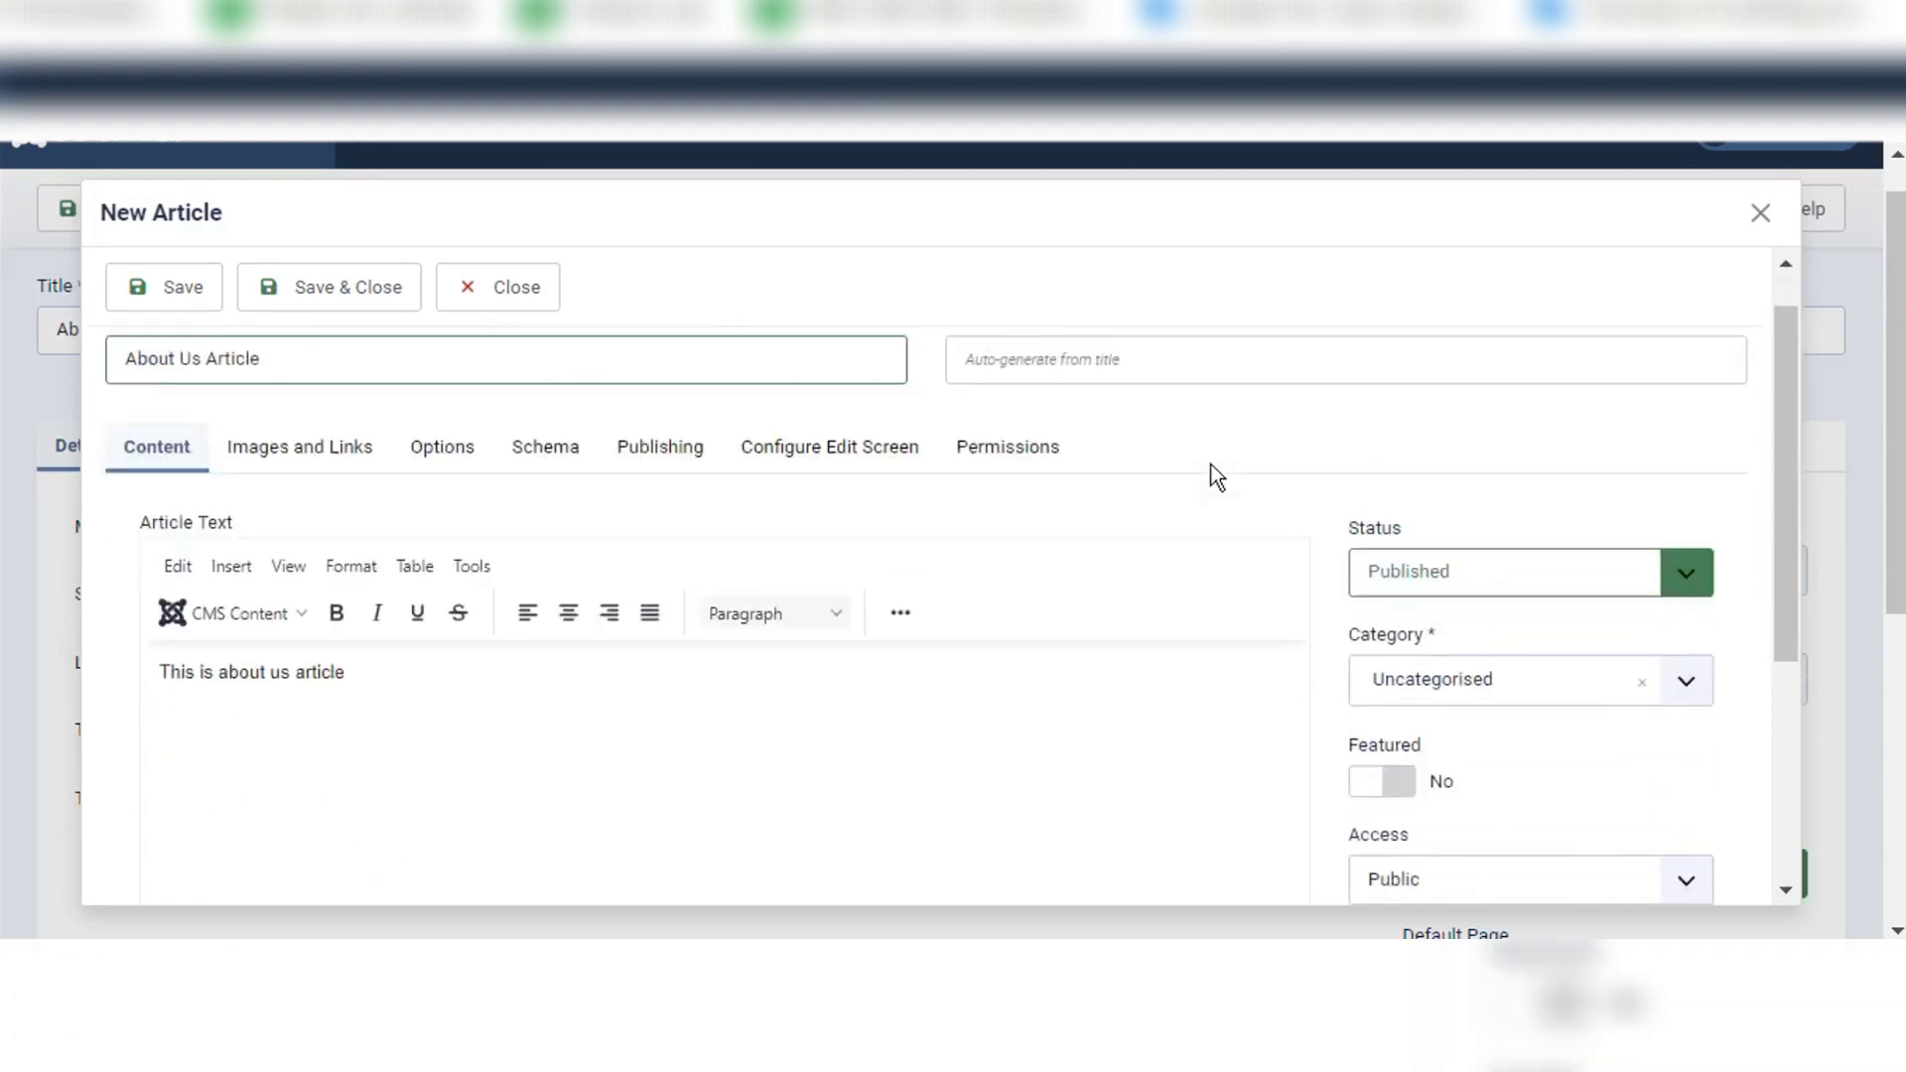
scroll(728, 766, down, 4)
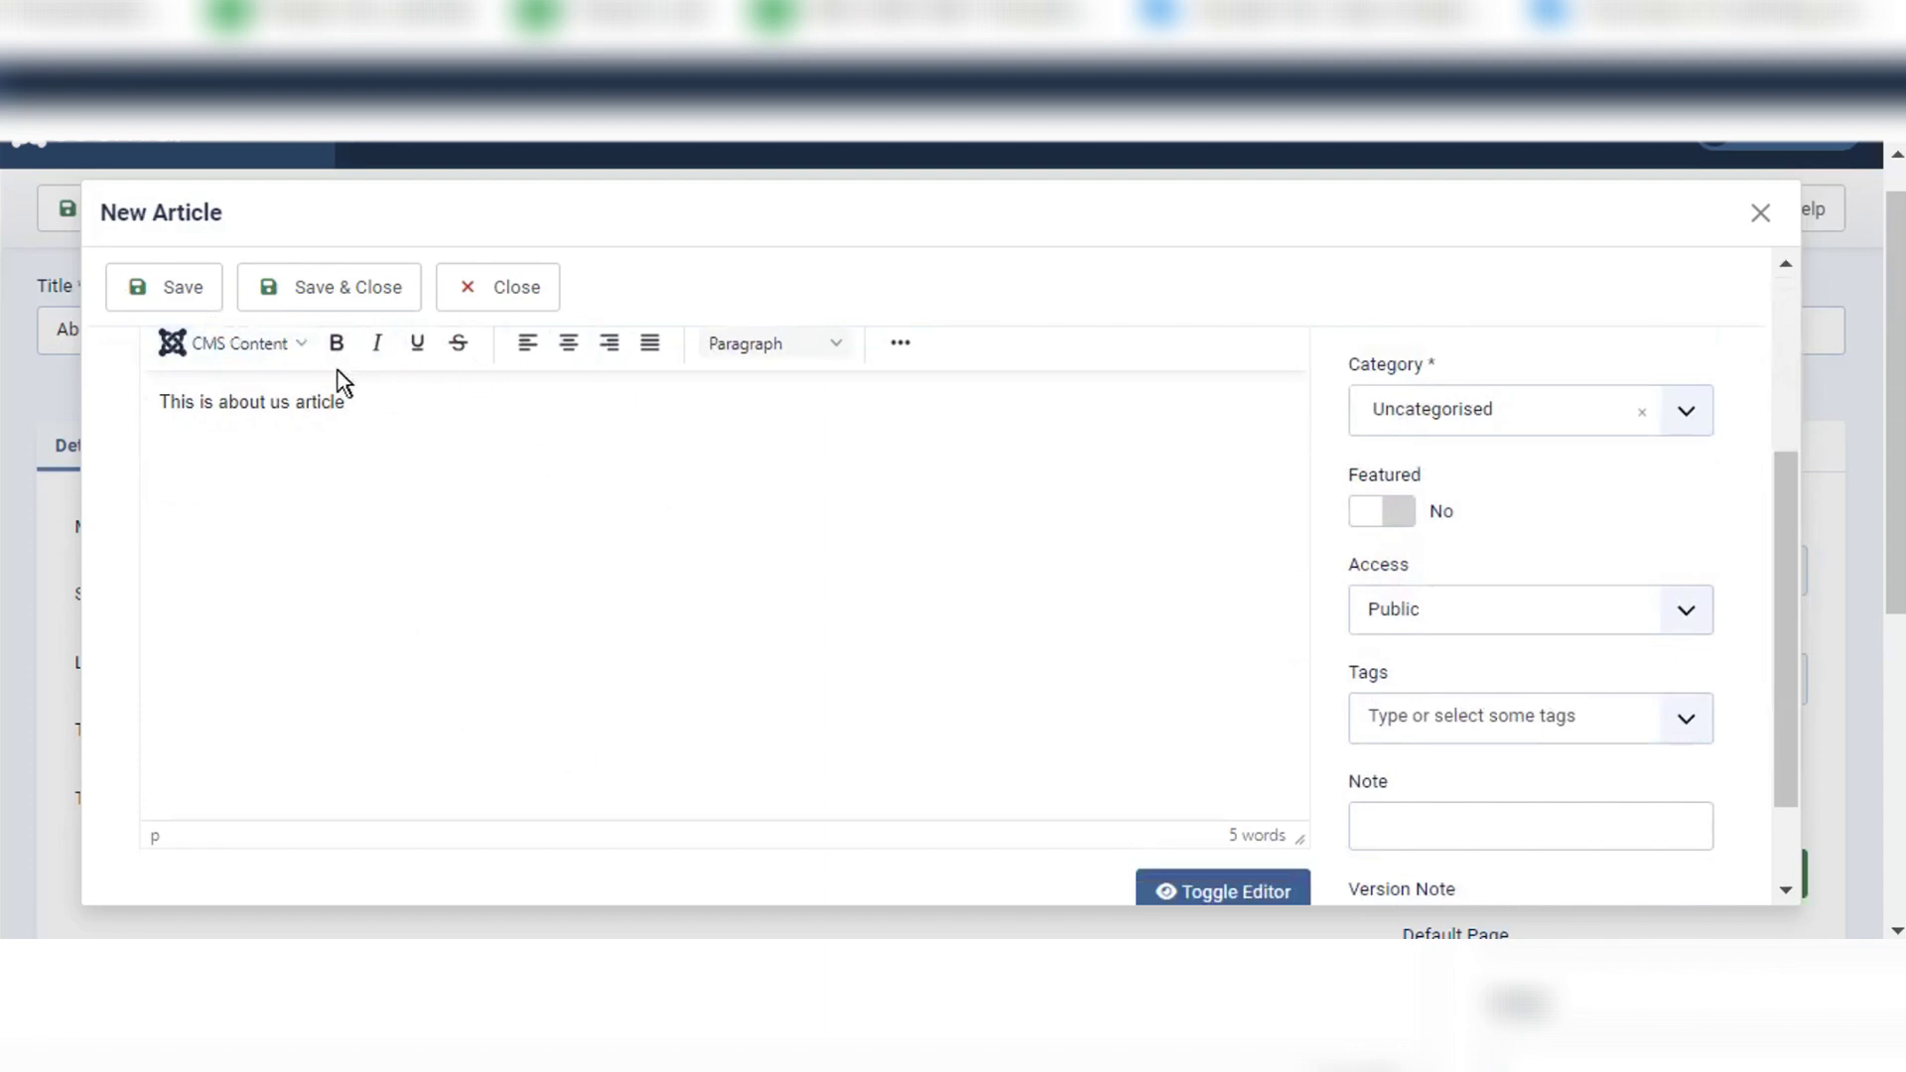
scroll(532, 545, up, 3)
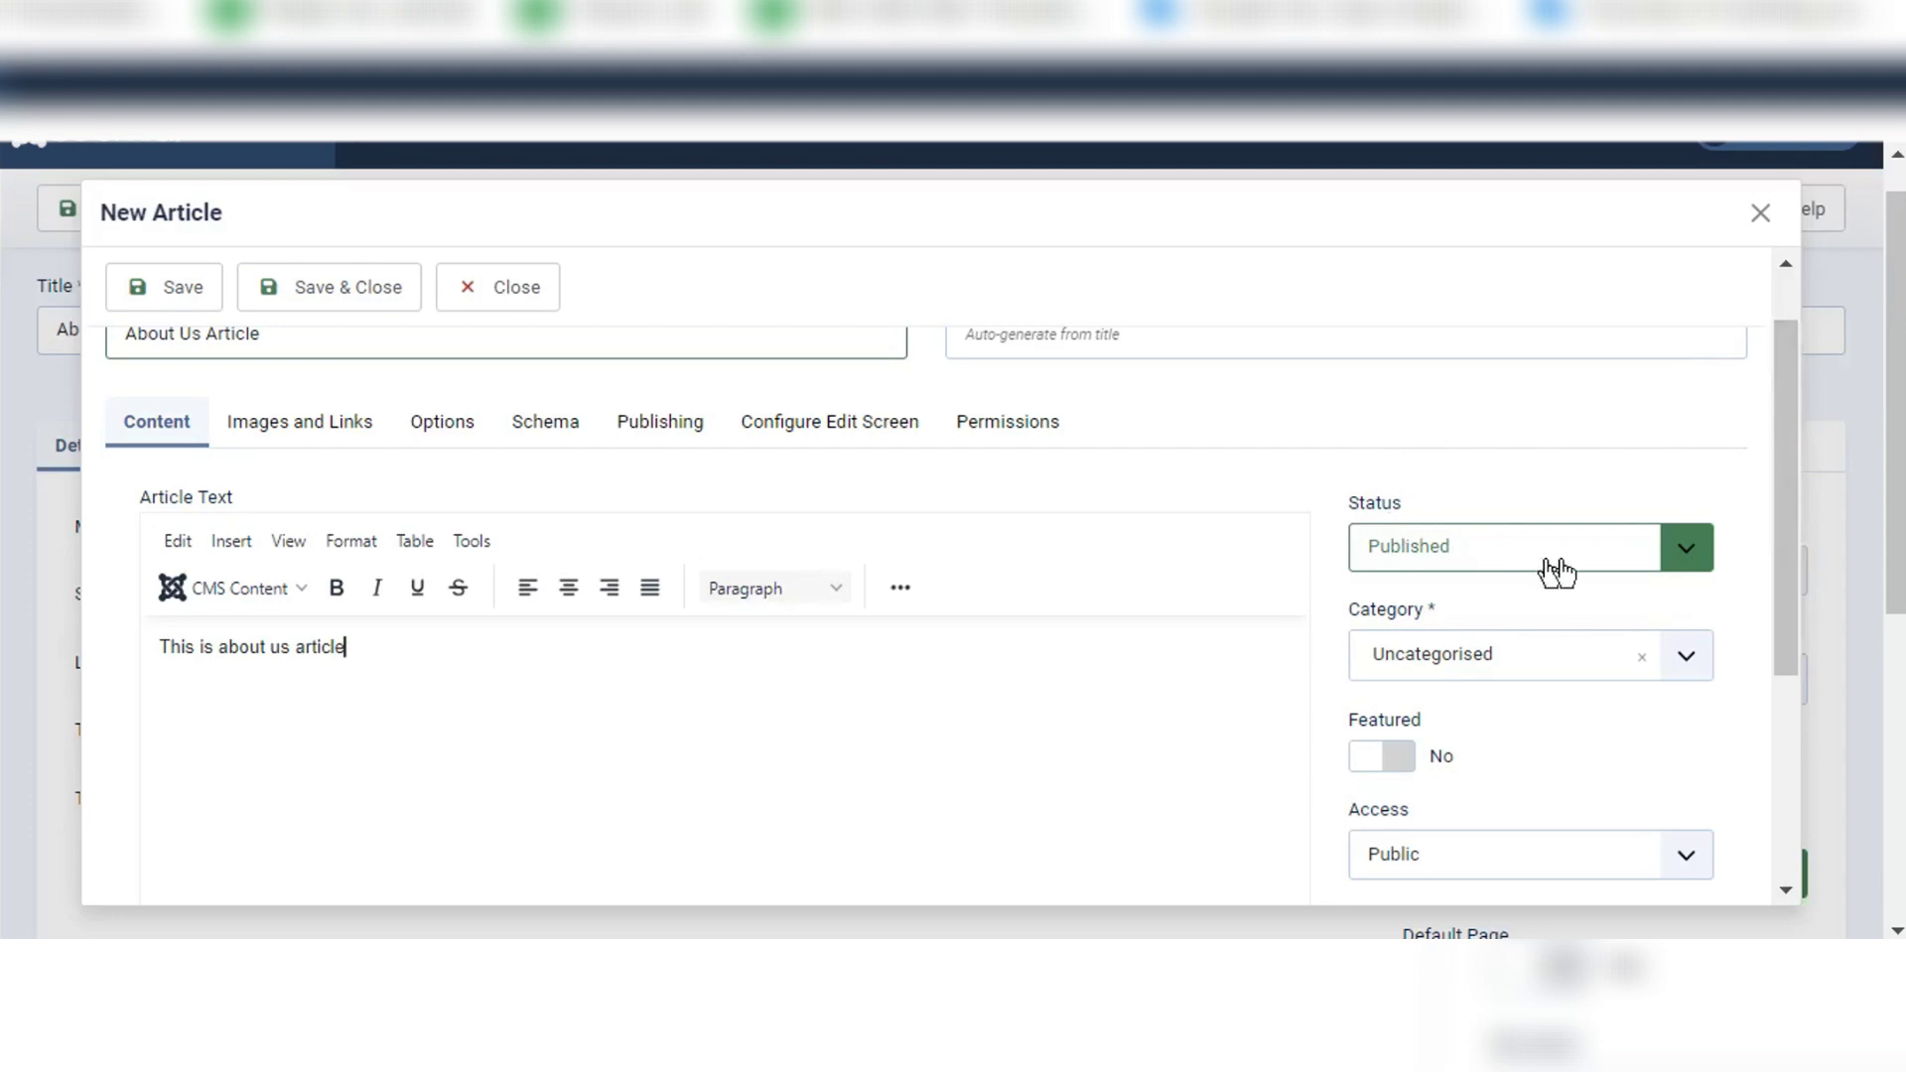
drag(1795, 377, 1795, 401)
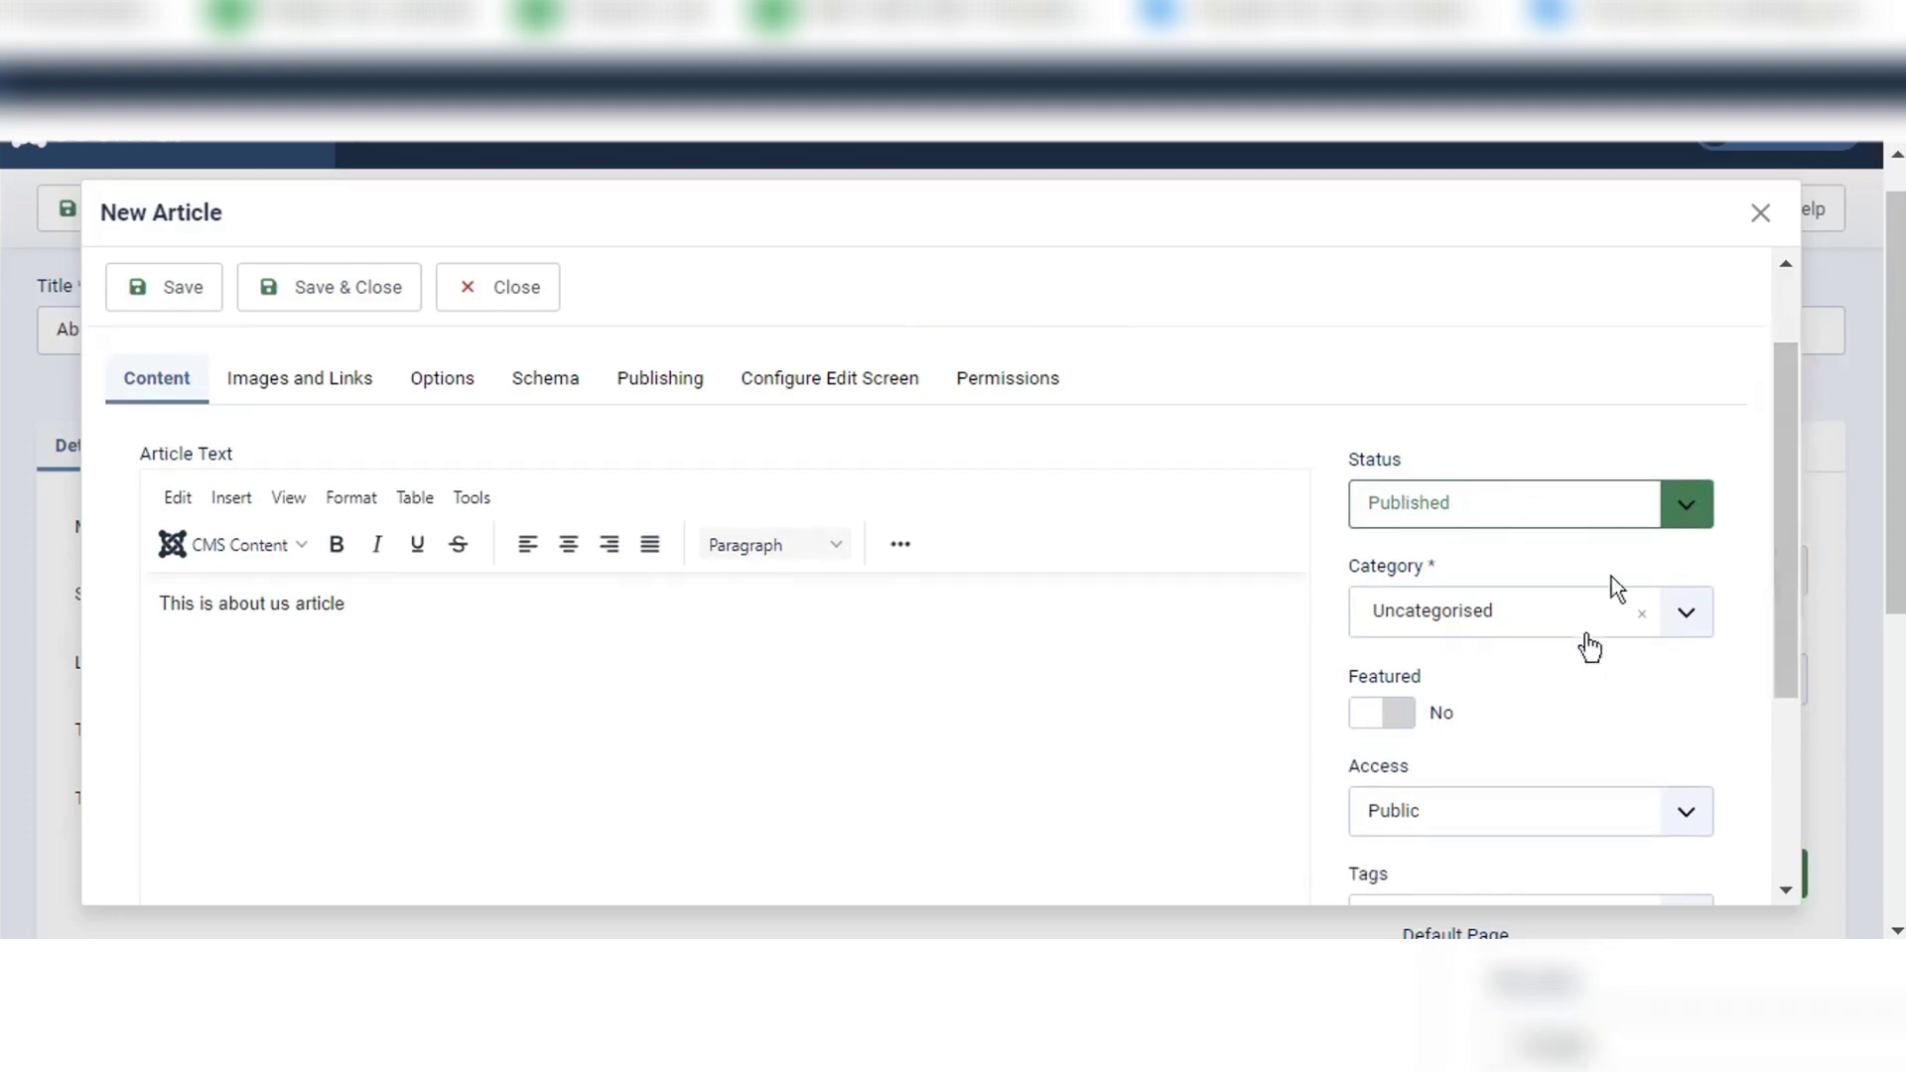
mouse_move(1779, 456)
mouse_down()
mouse_move(1798, 646)
mouse_move(1783, 421)
mouse_up()
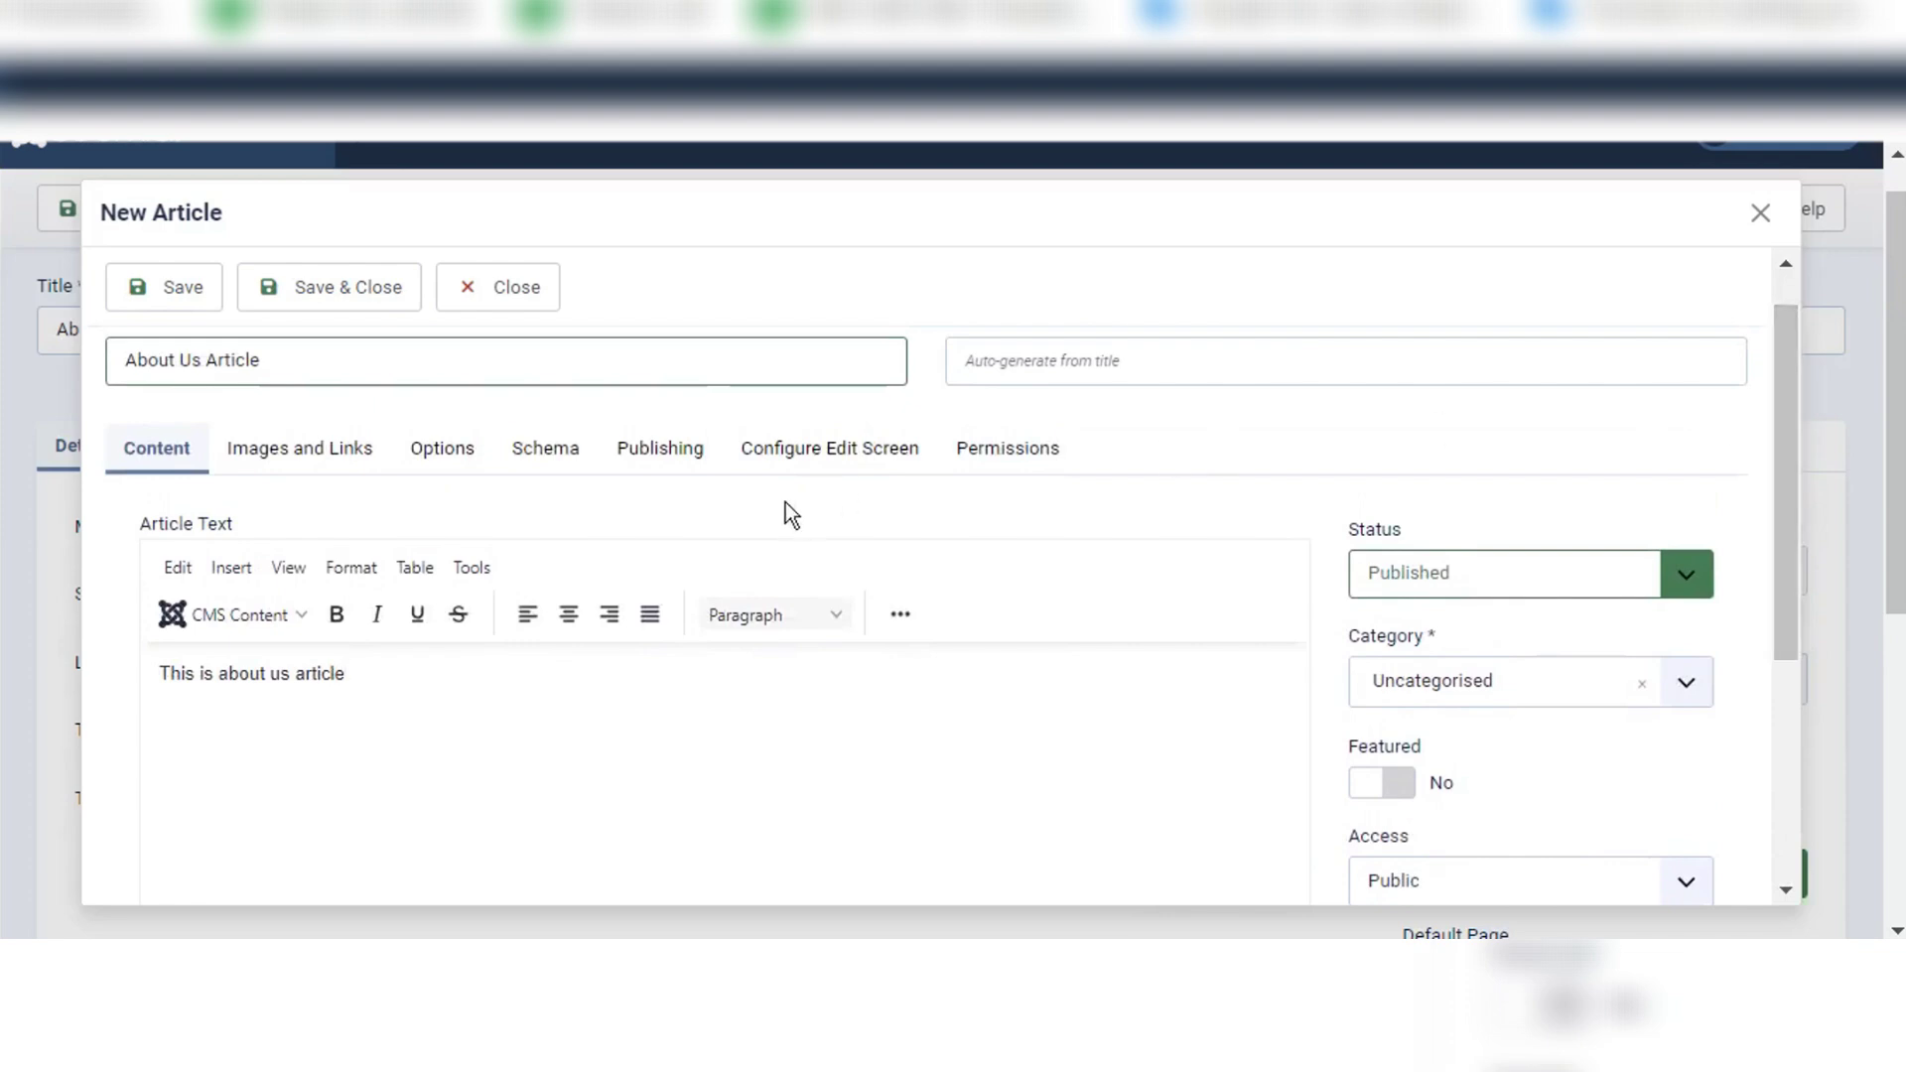
click(318, 463)
click(490, 447)
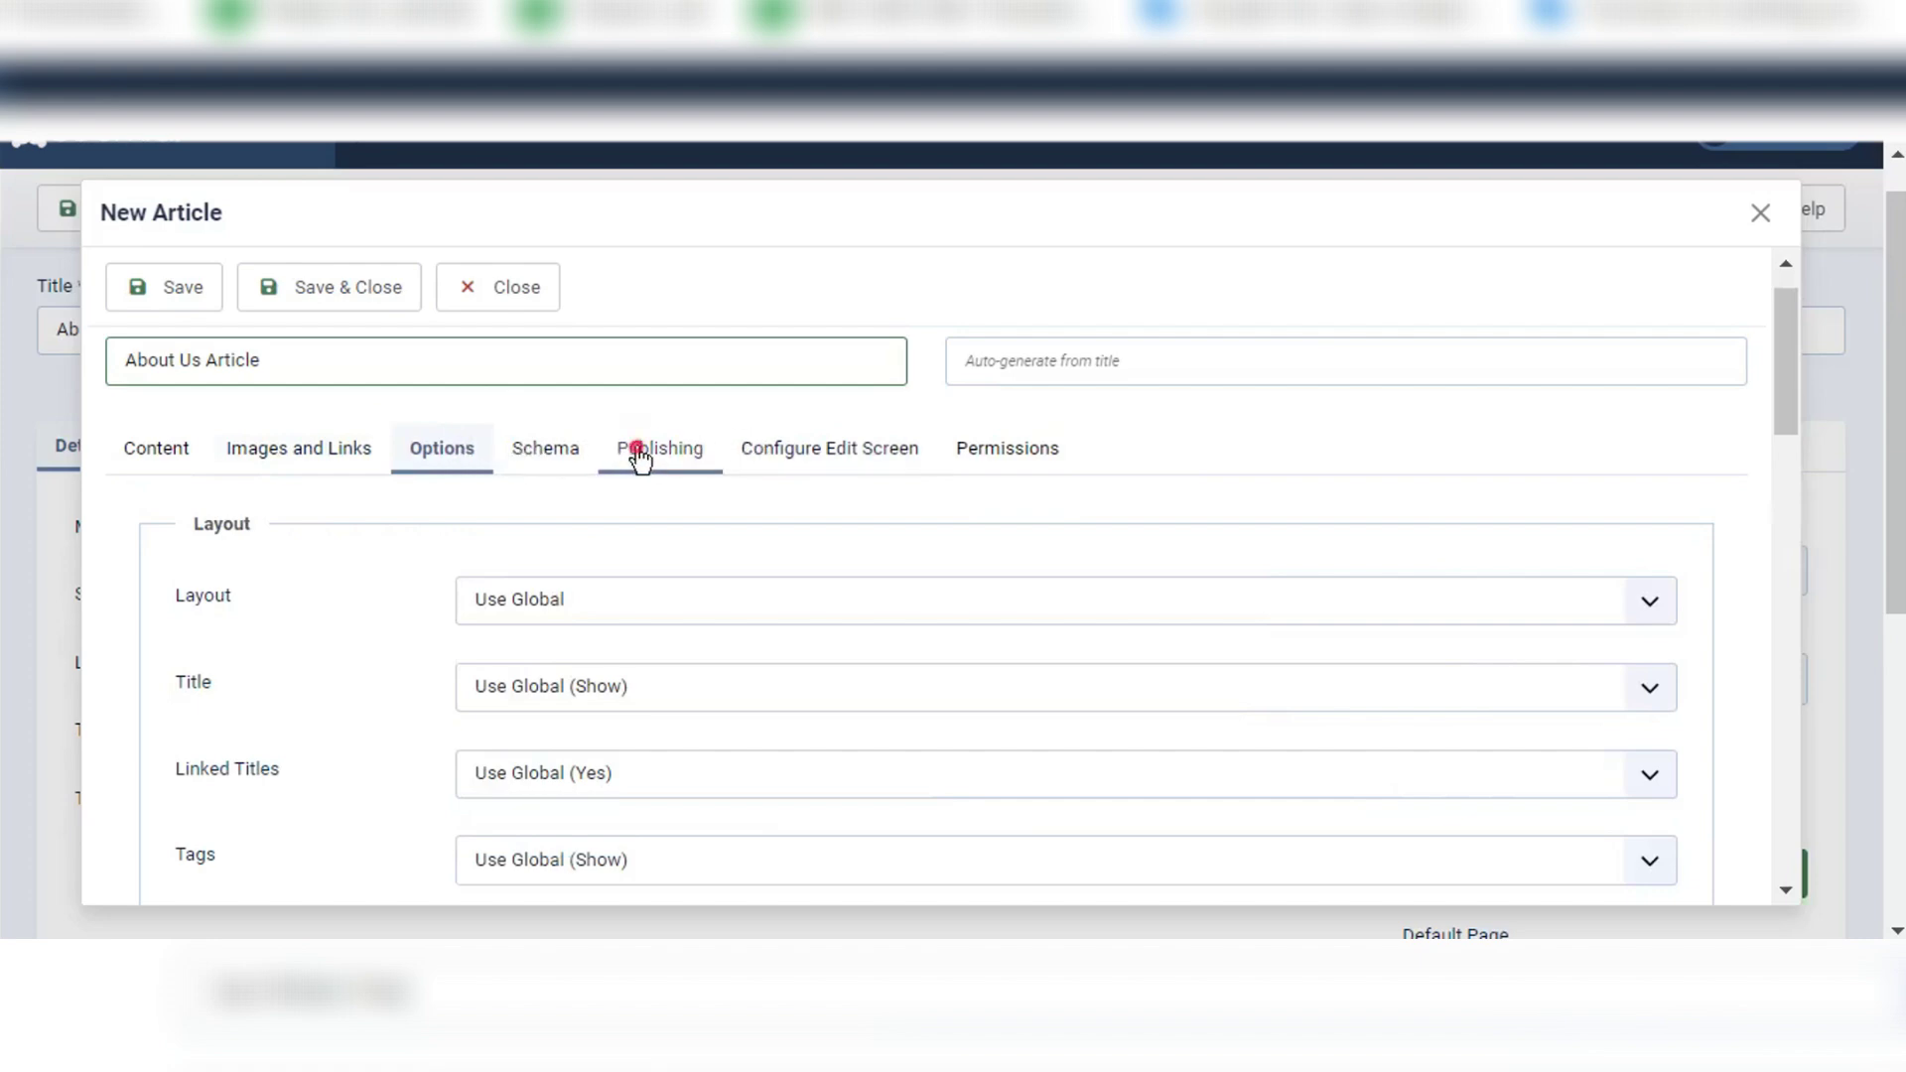
click(638, 454)
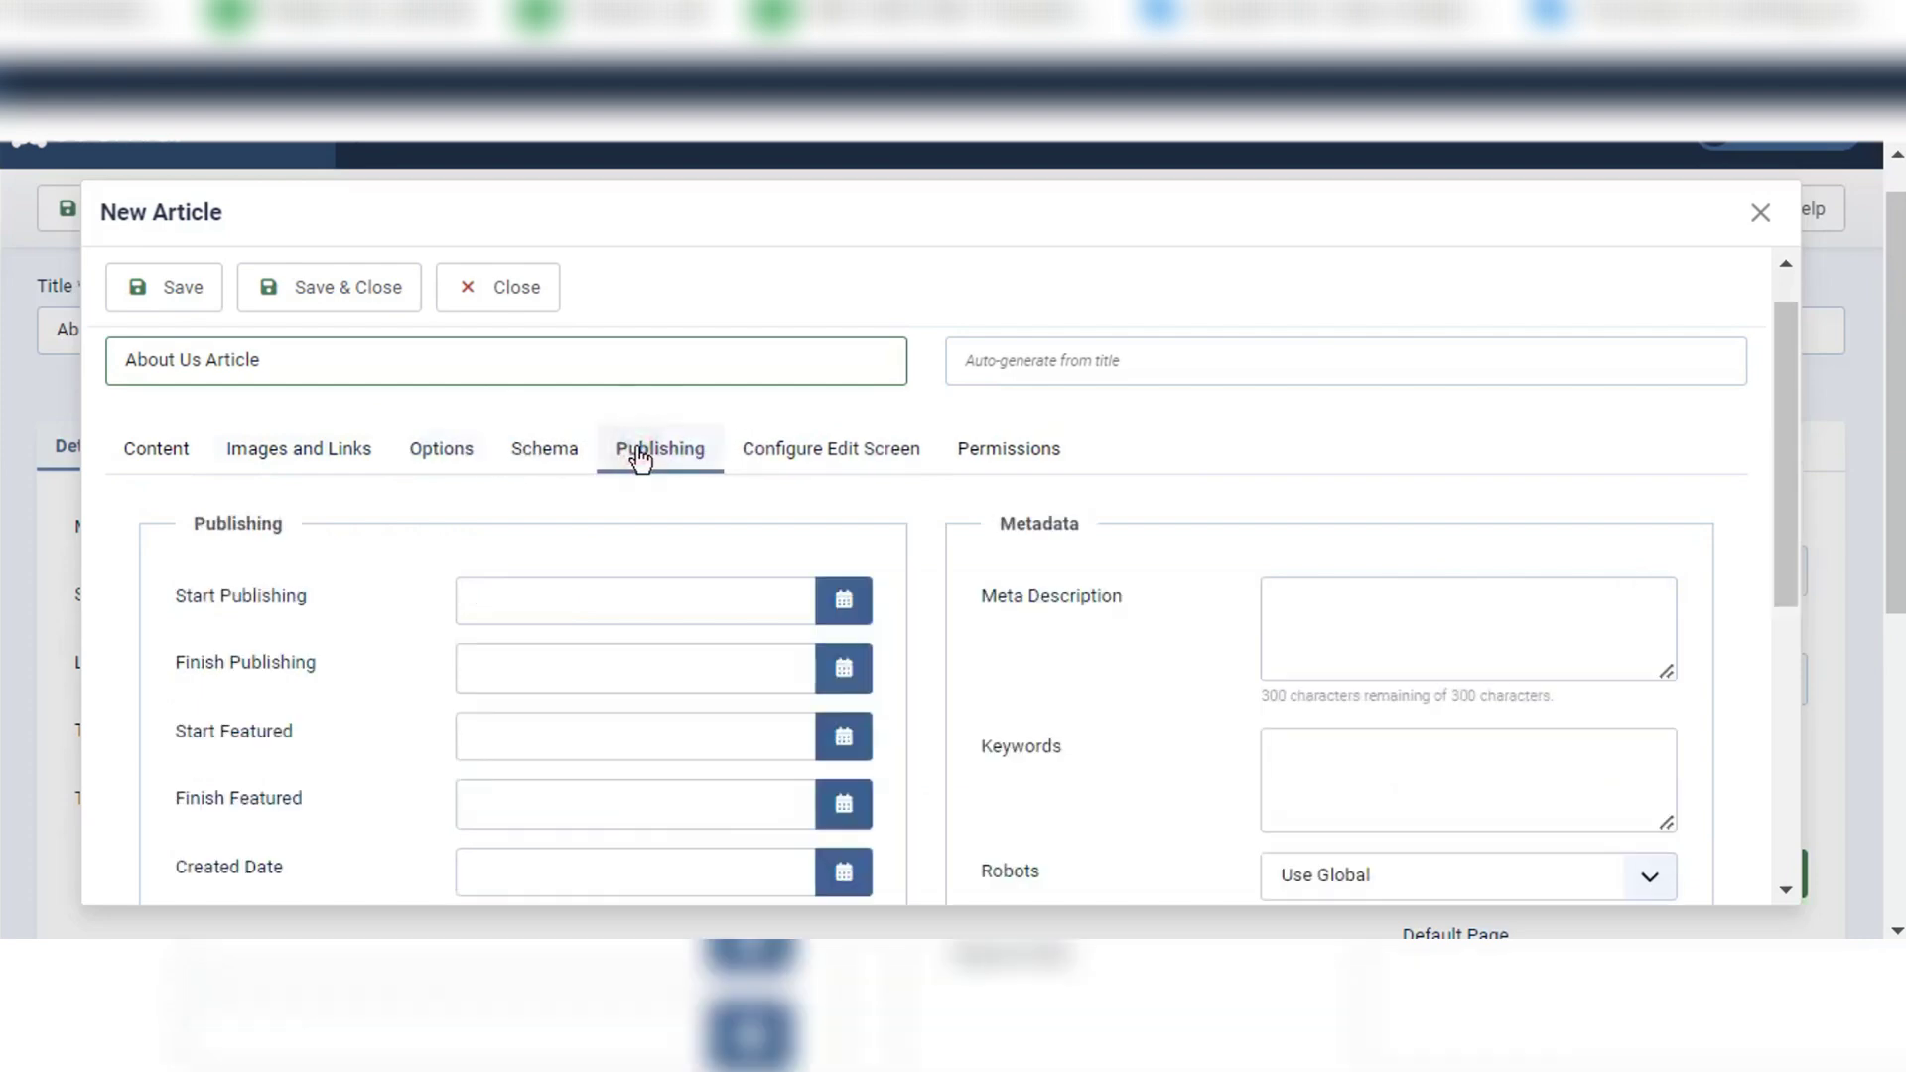
click(881, 452)
click(1005, 455)
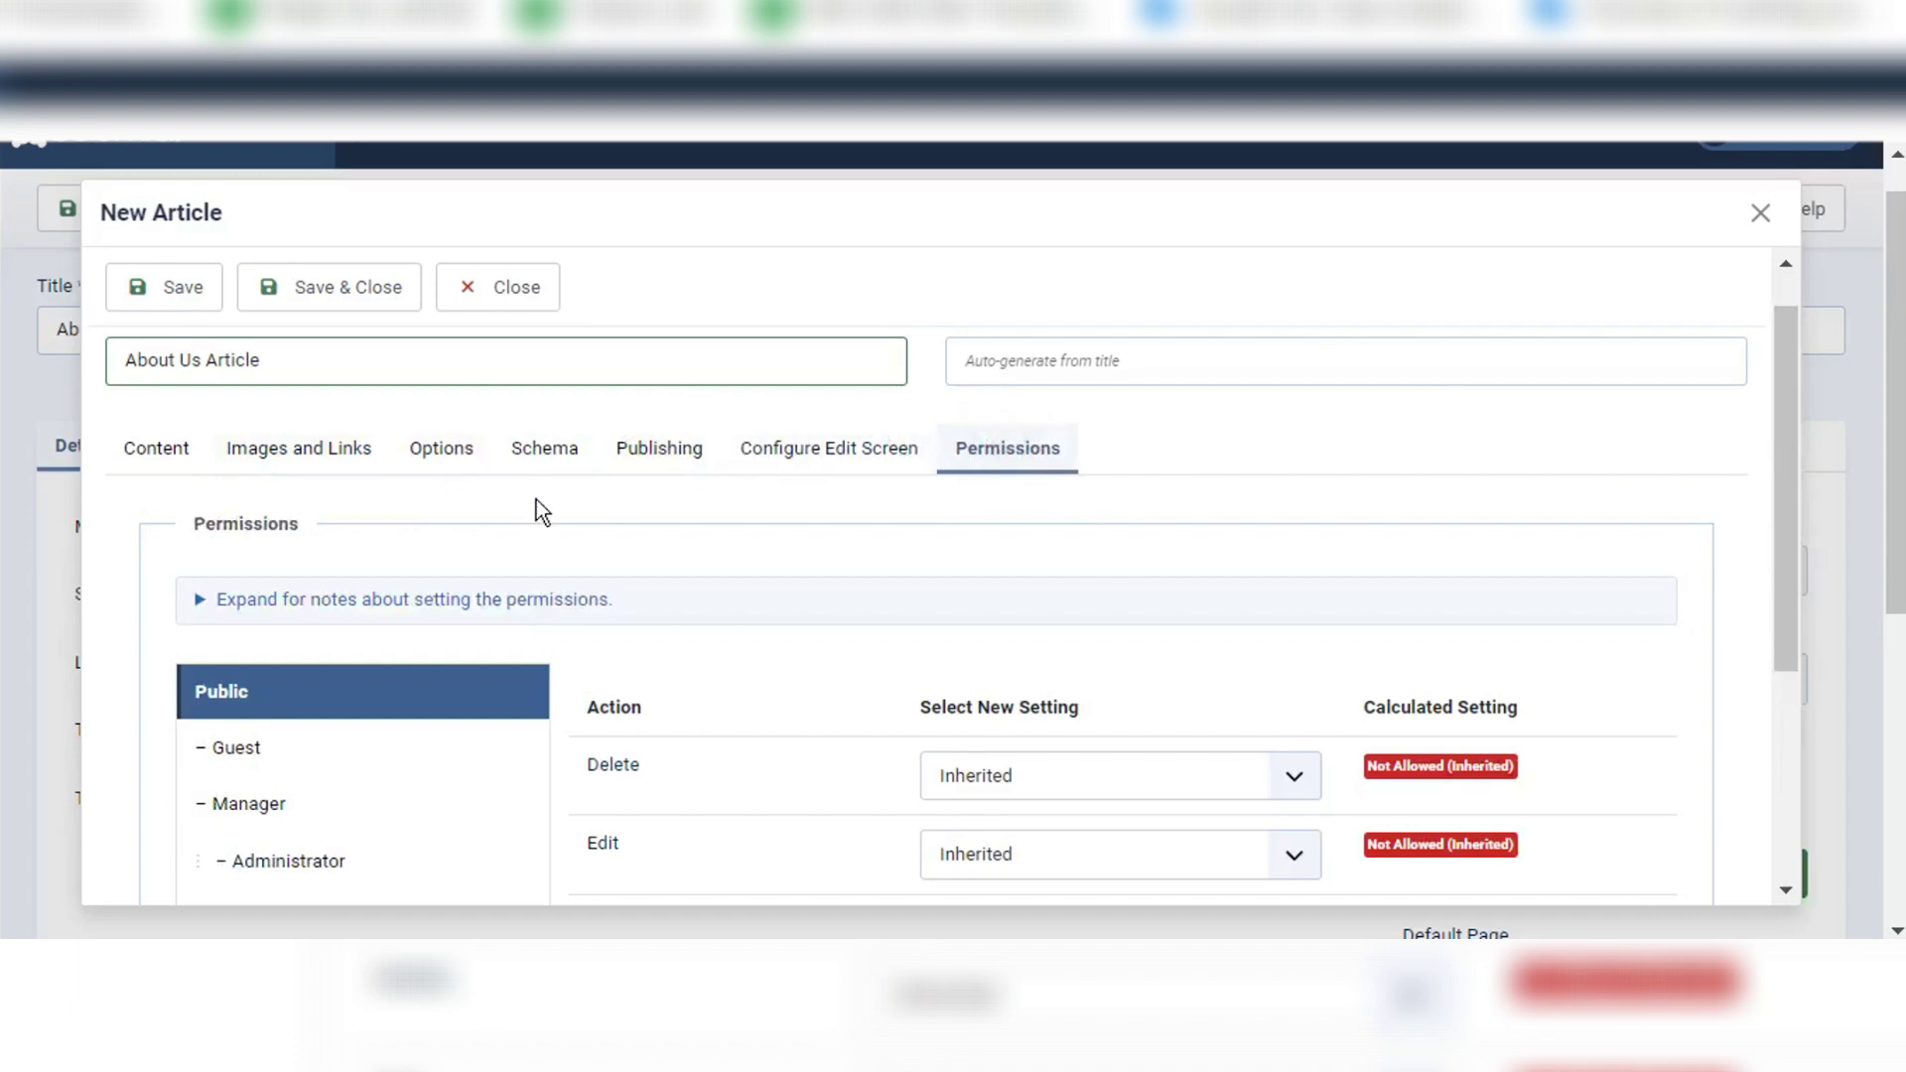
click(158, 461)
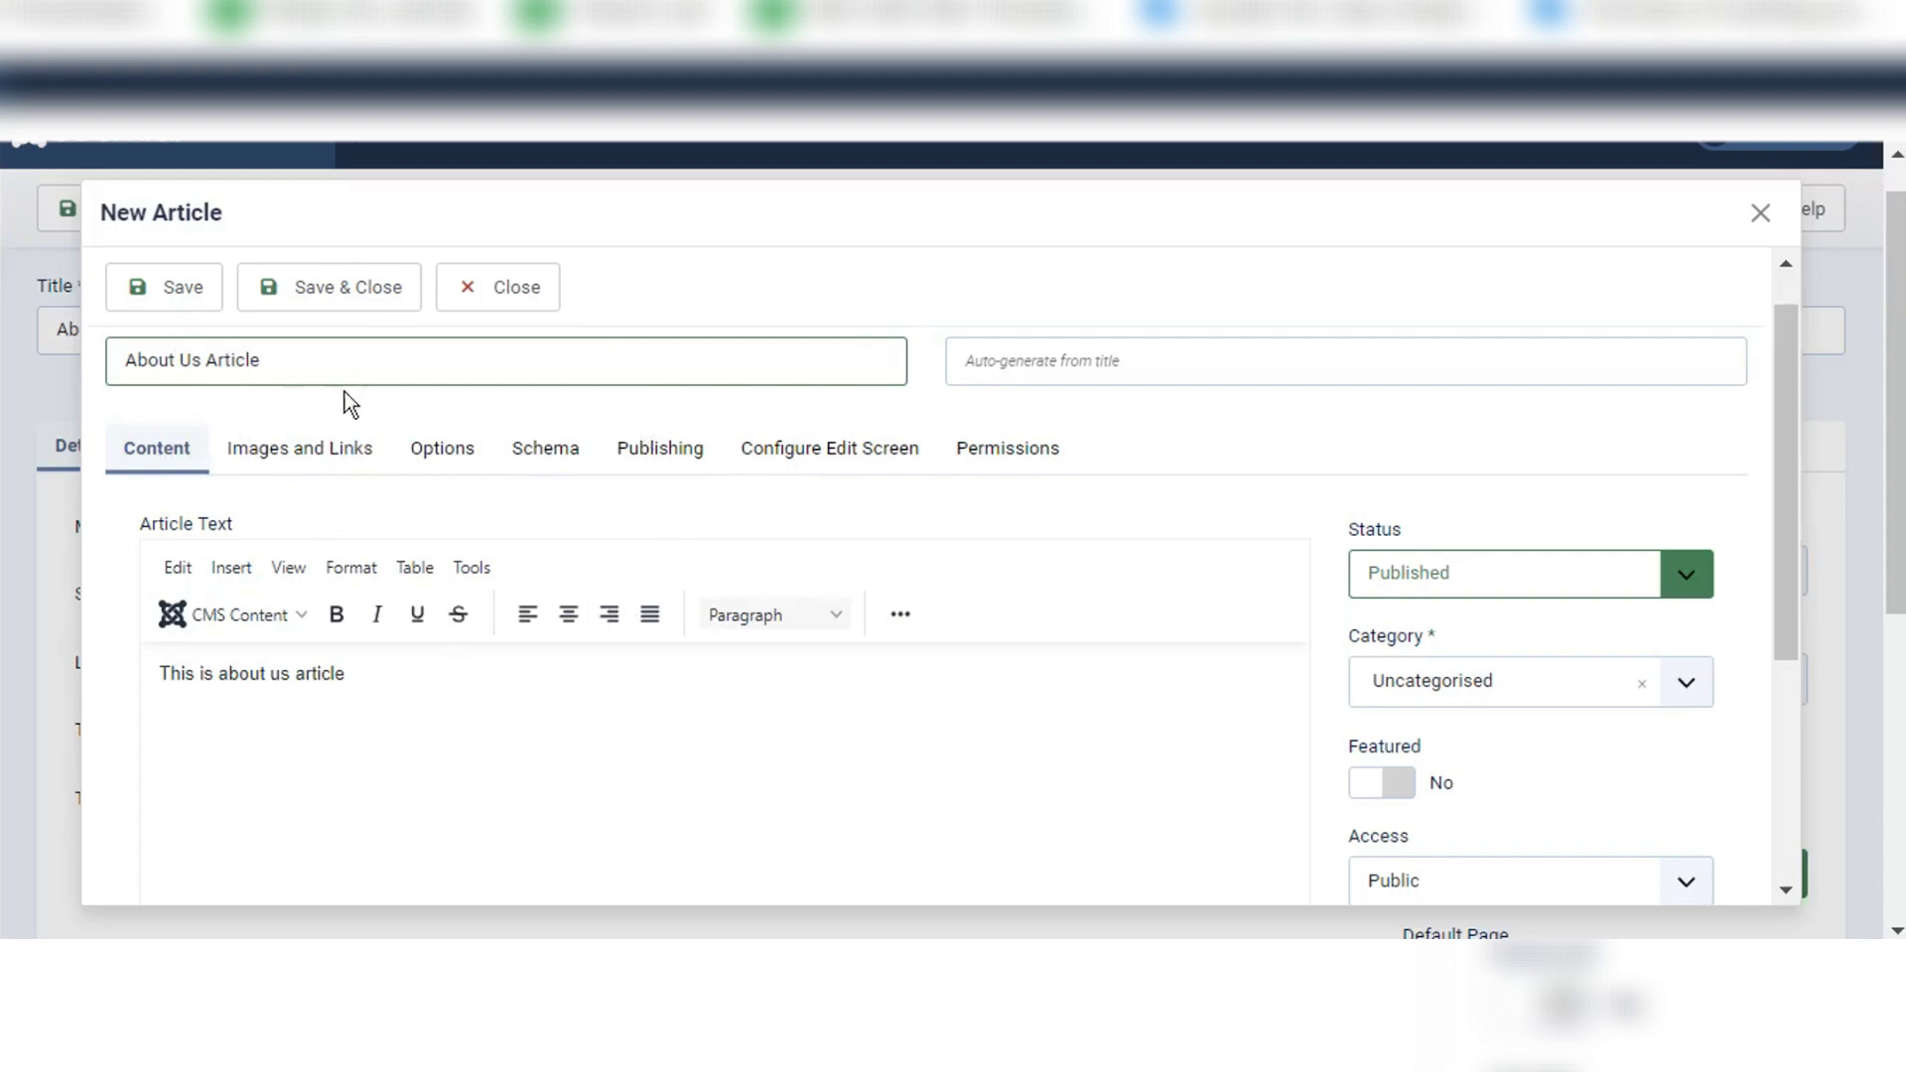
Step: Save and close the new article so the menu item links to it, with Parent as the target window
click(295, 360)
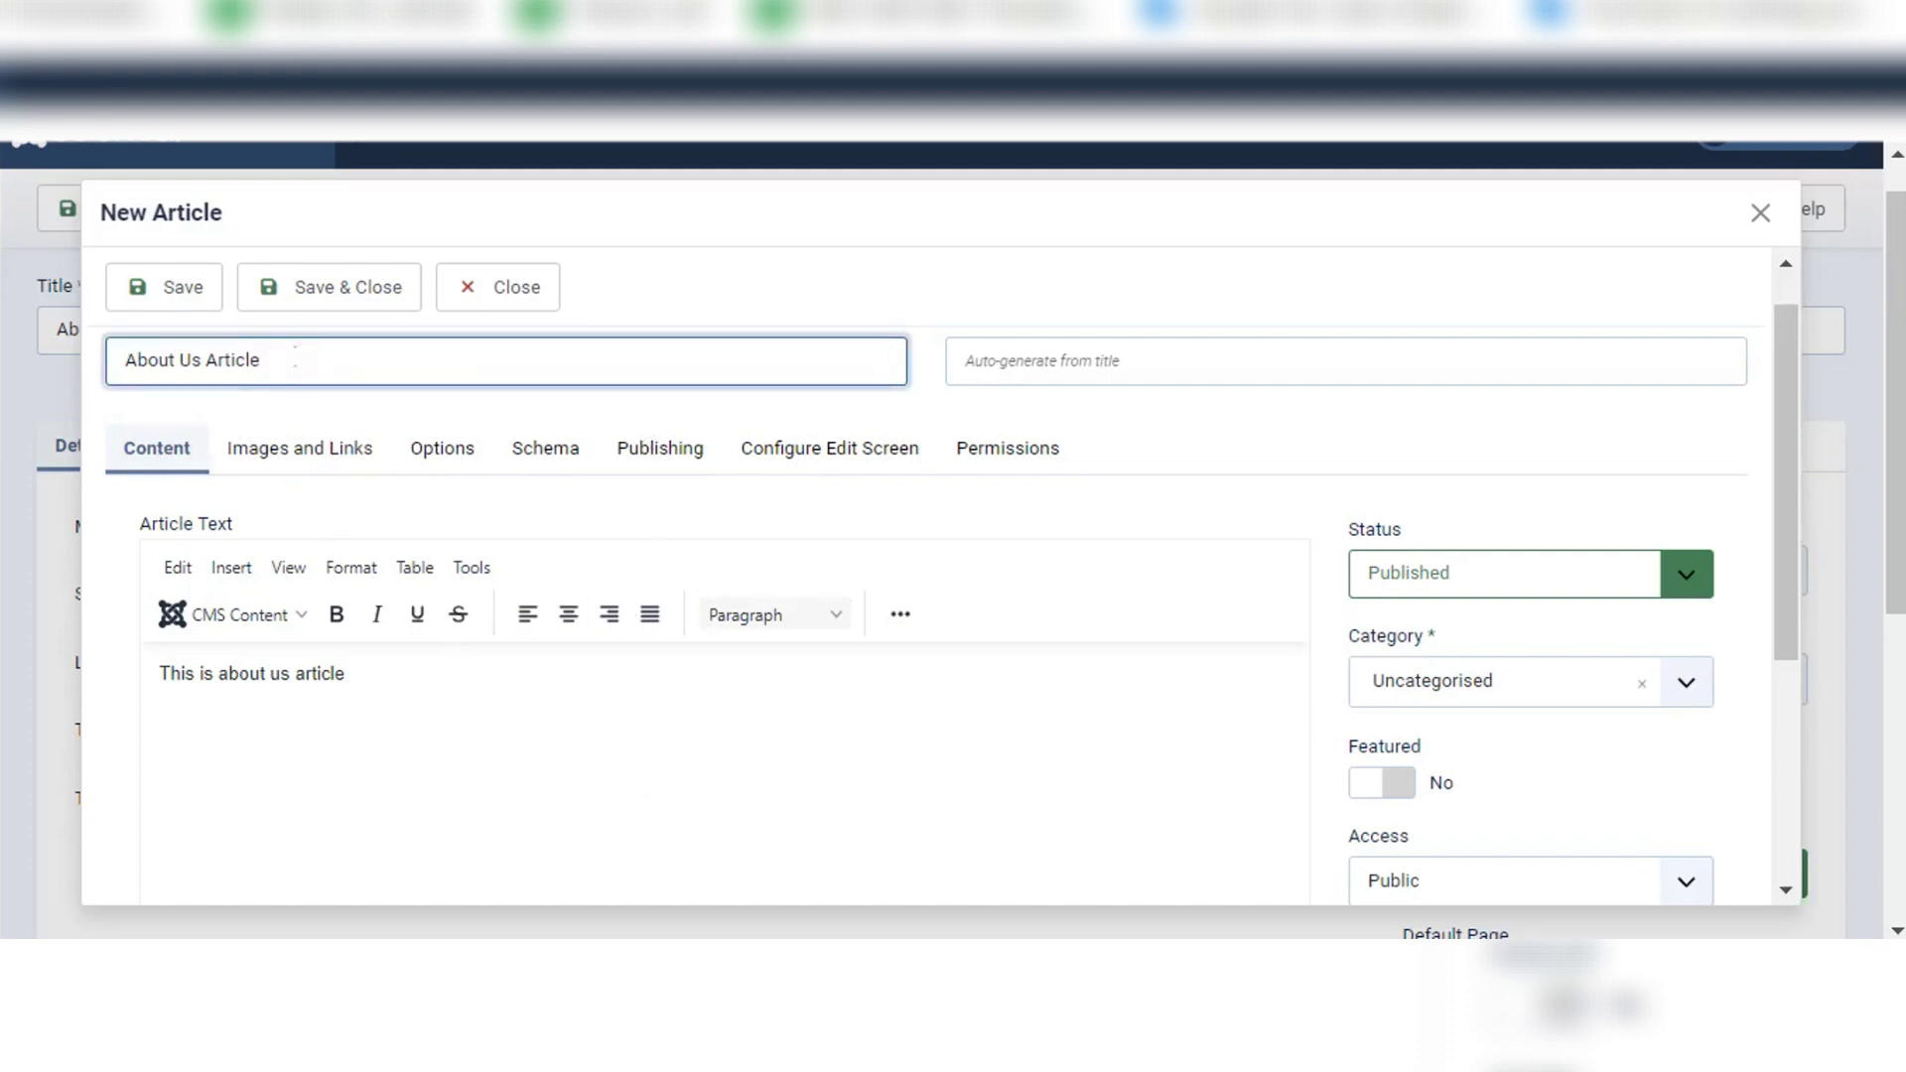
click(323, 286)
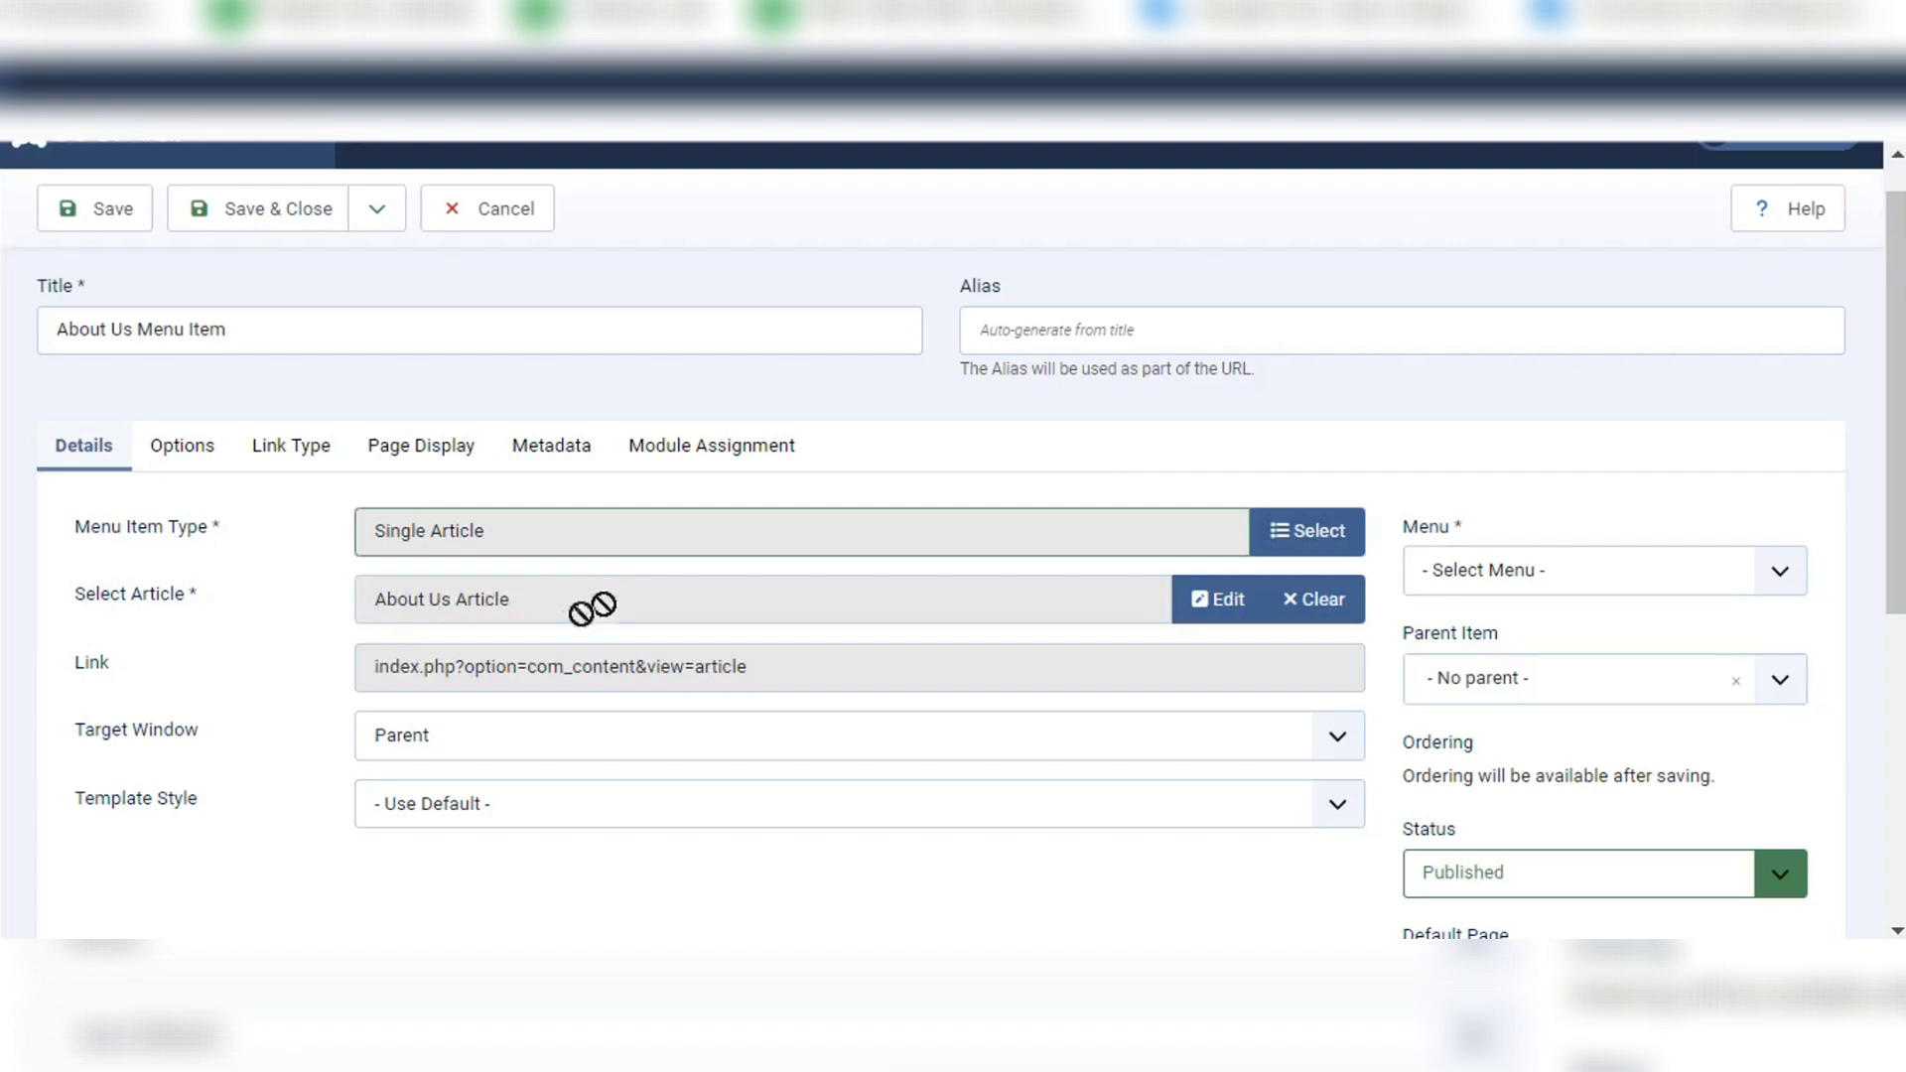
drag(457, 666, 655, 667)
click(665, 667)
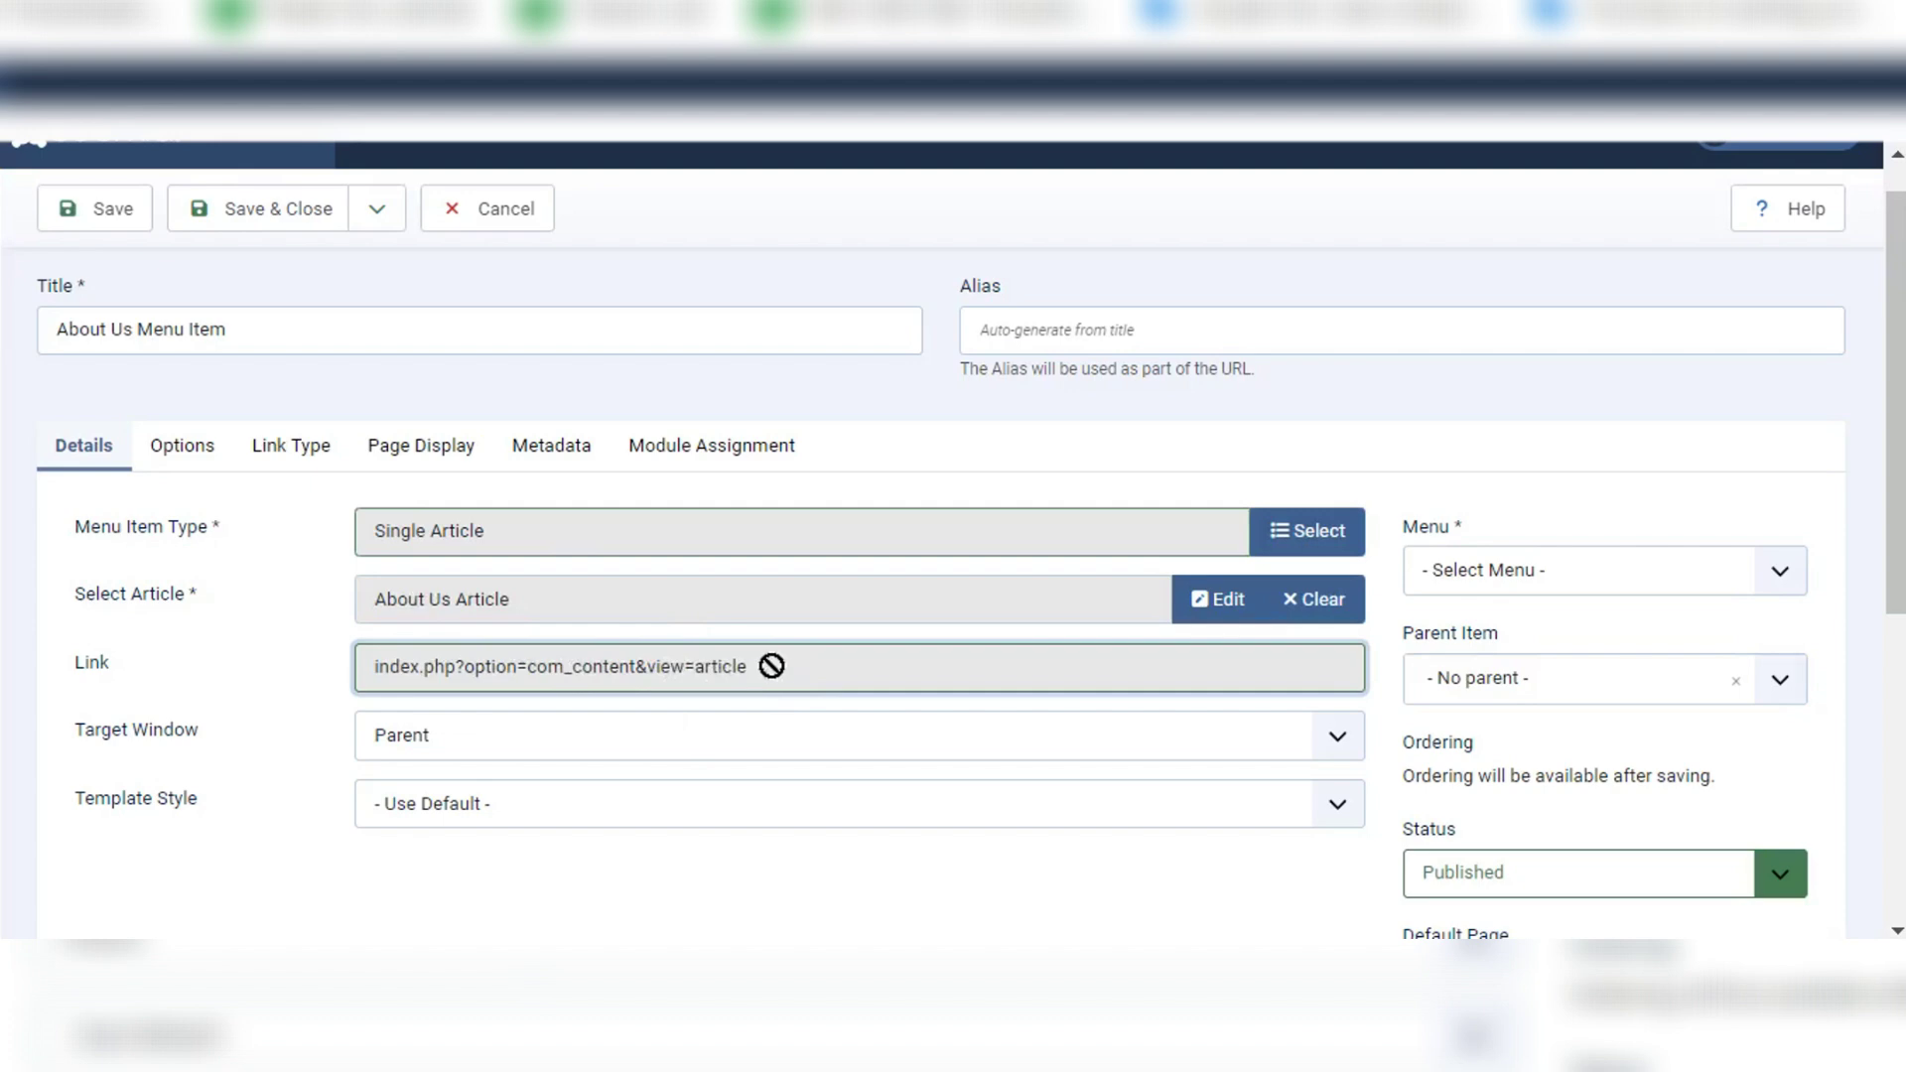
click(496, 747)
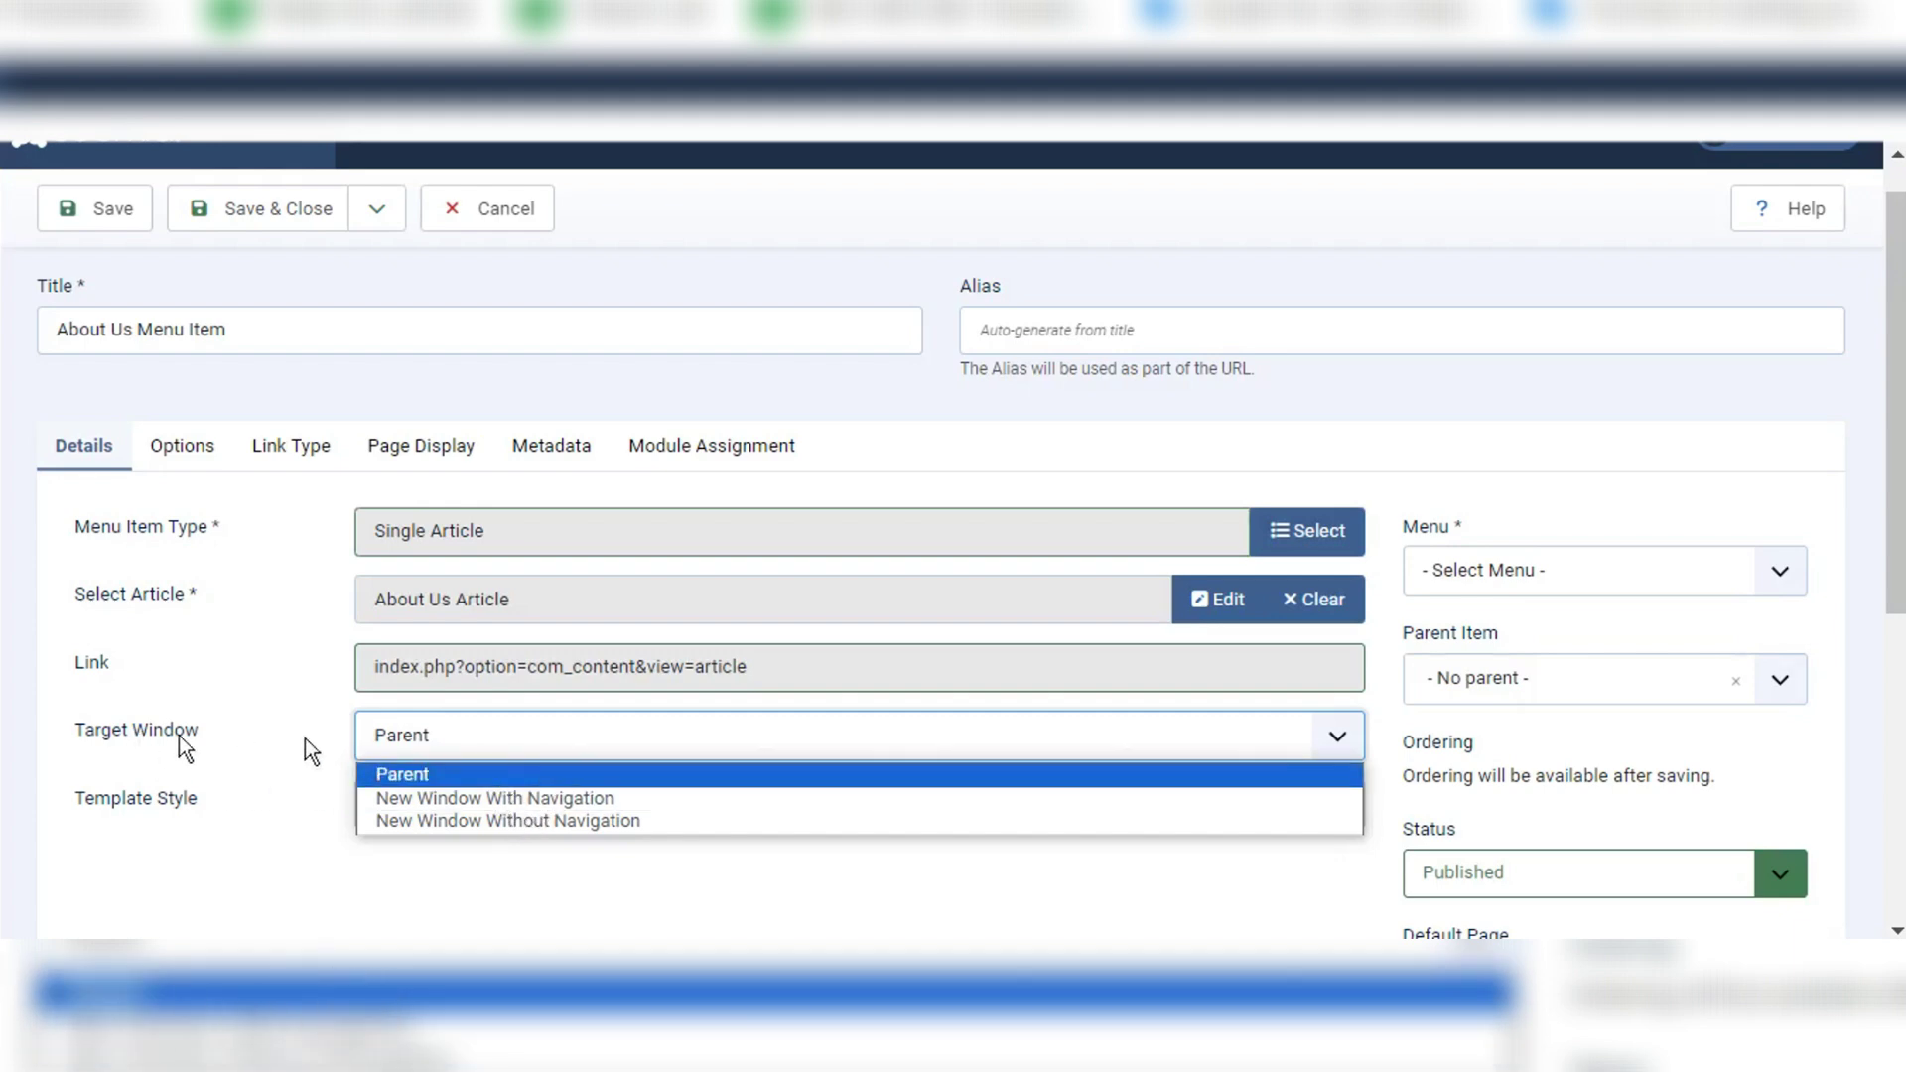
click(419, 772)
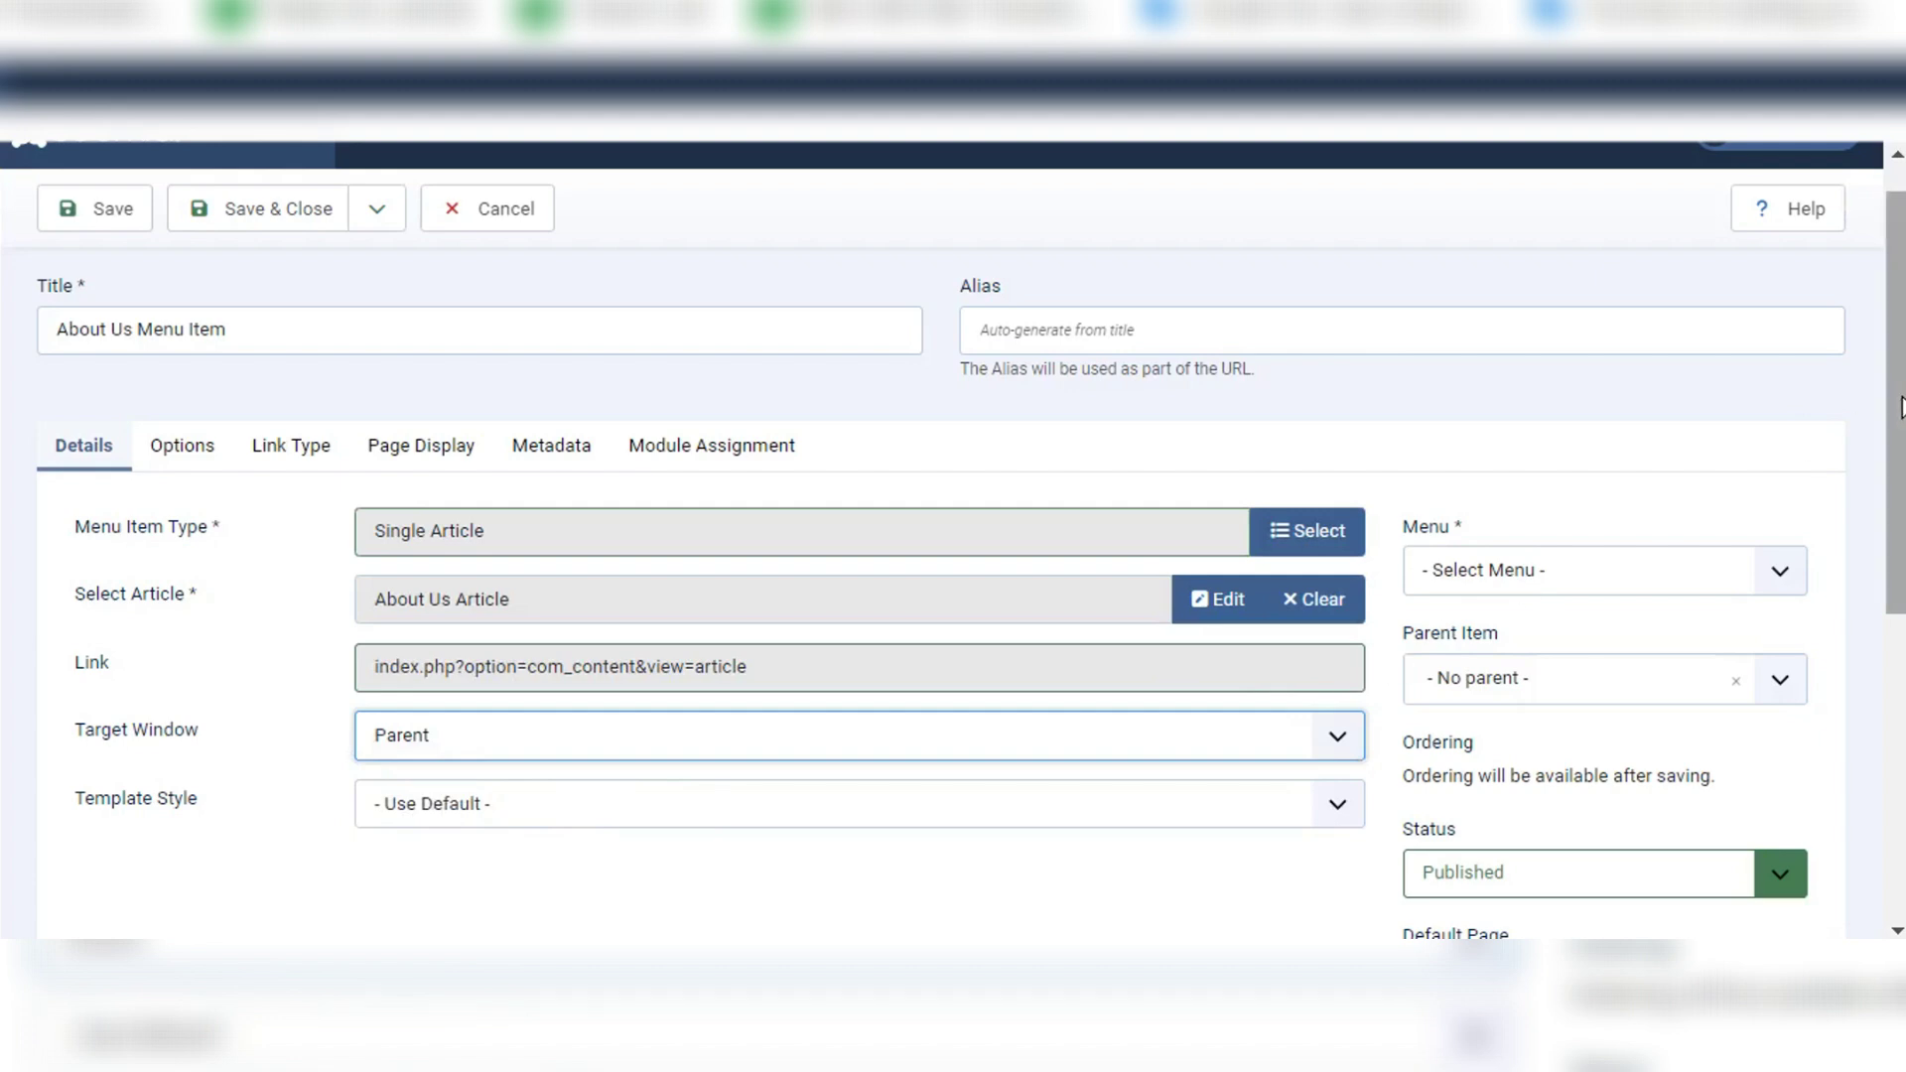
Step: Assign the menu item to About Us Menu, then save and close it
scroll(1897, 417, down, 1)
scroll(953, 556, down, 1)
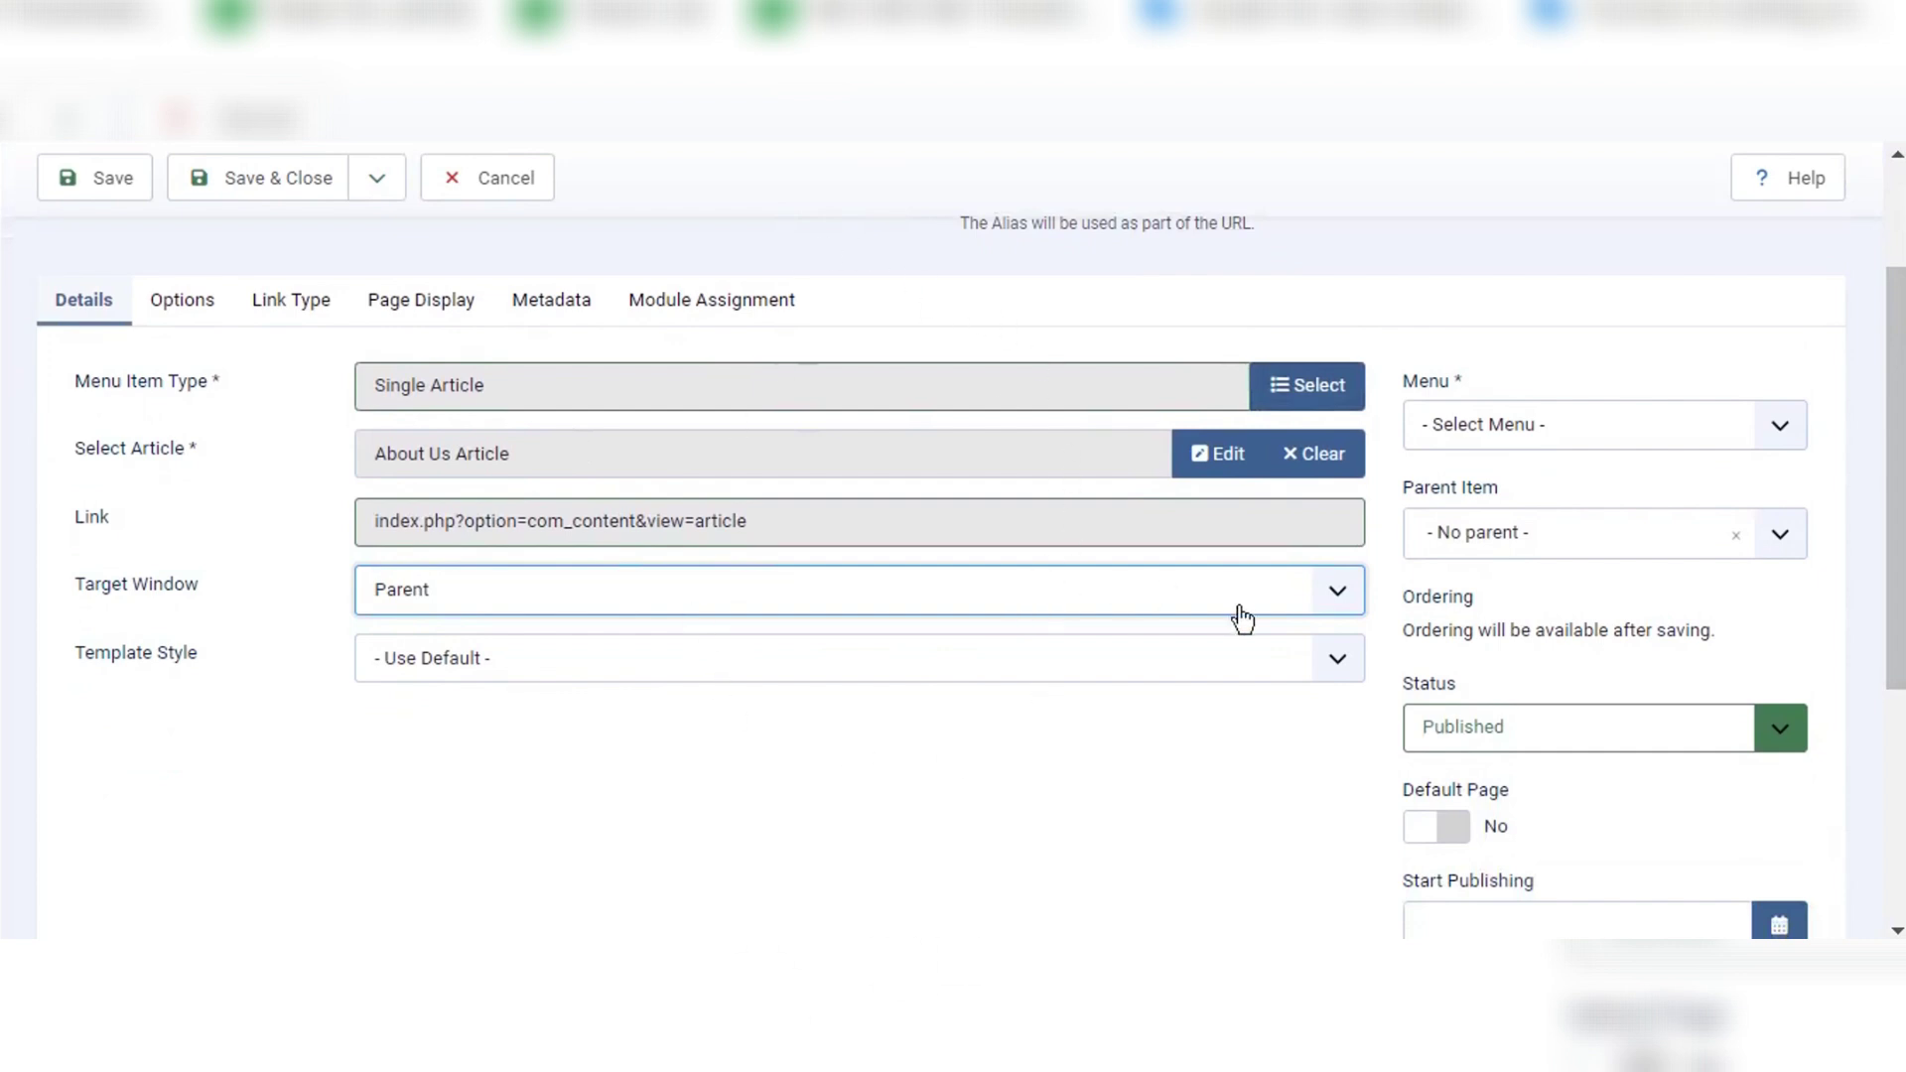
scroll(1238, 617, up, 3)
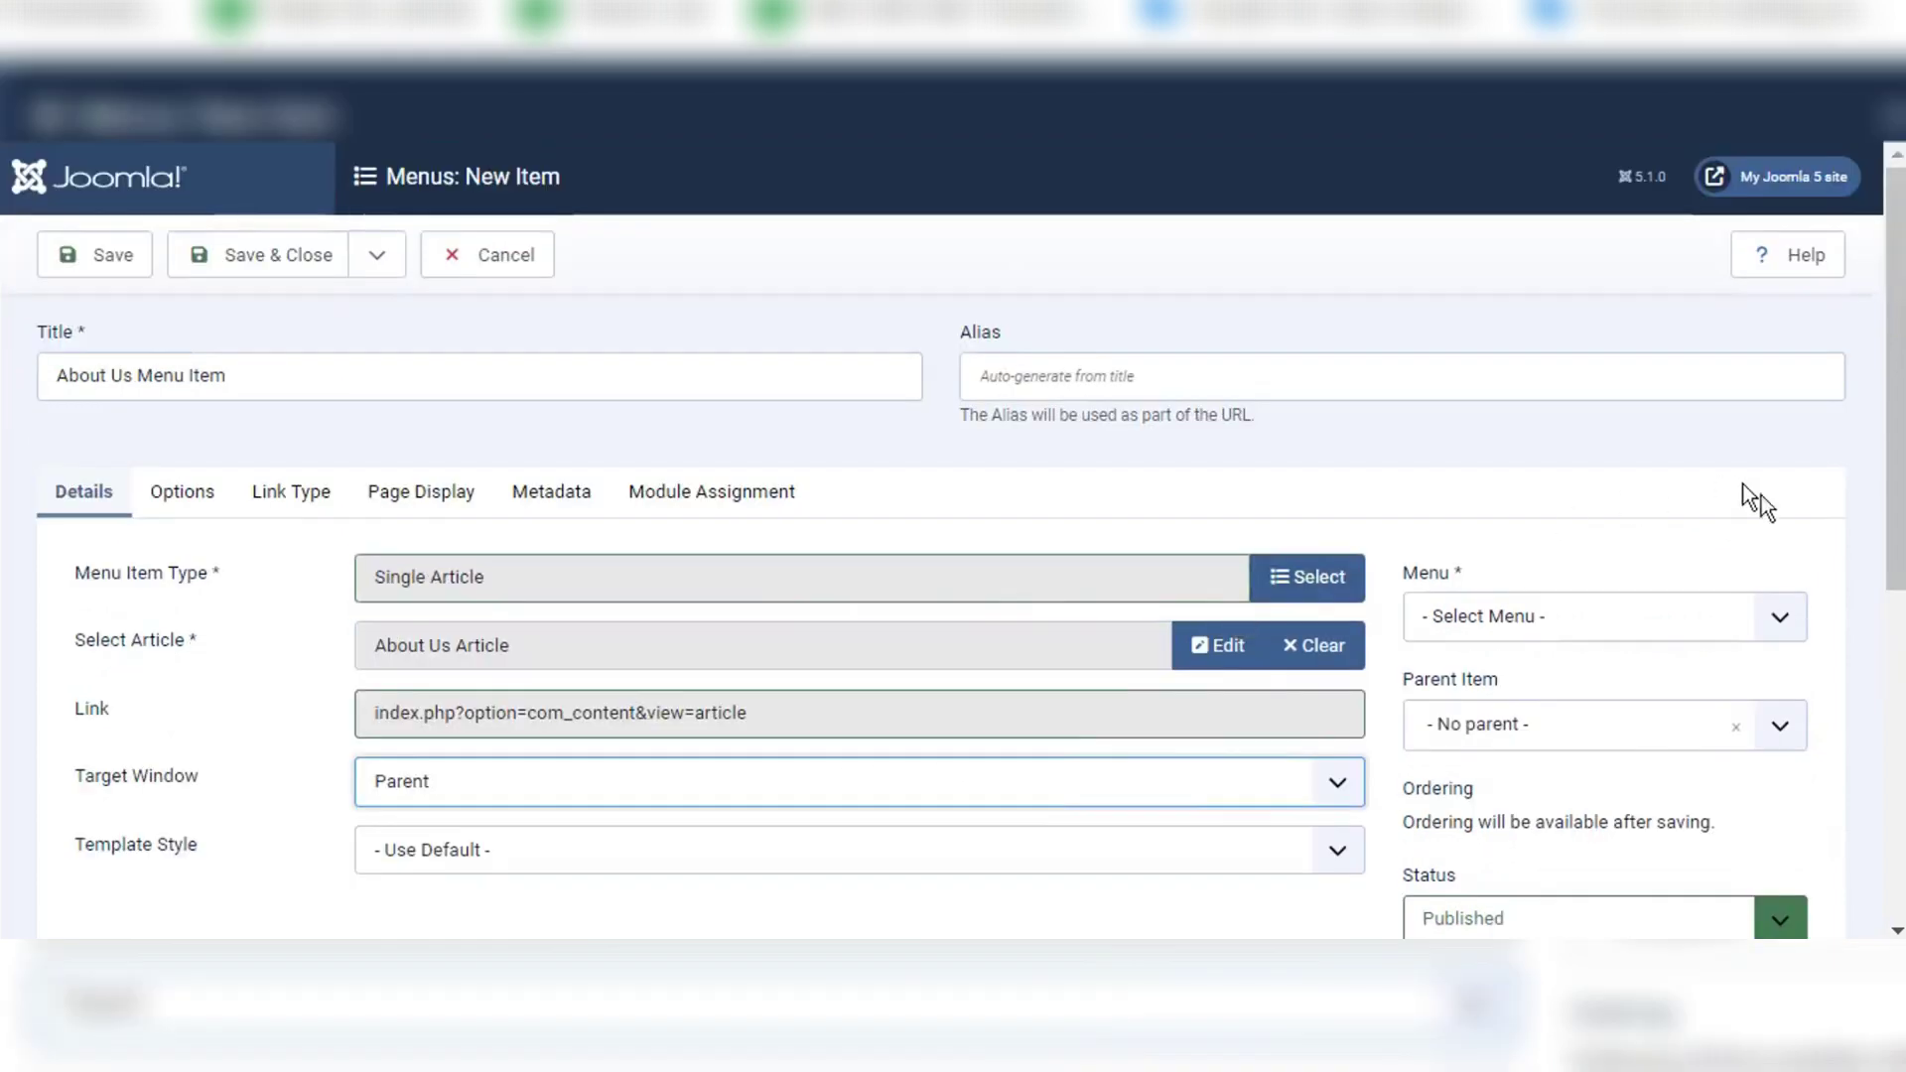
click(1784, 626)
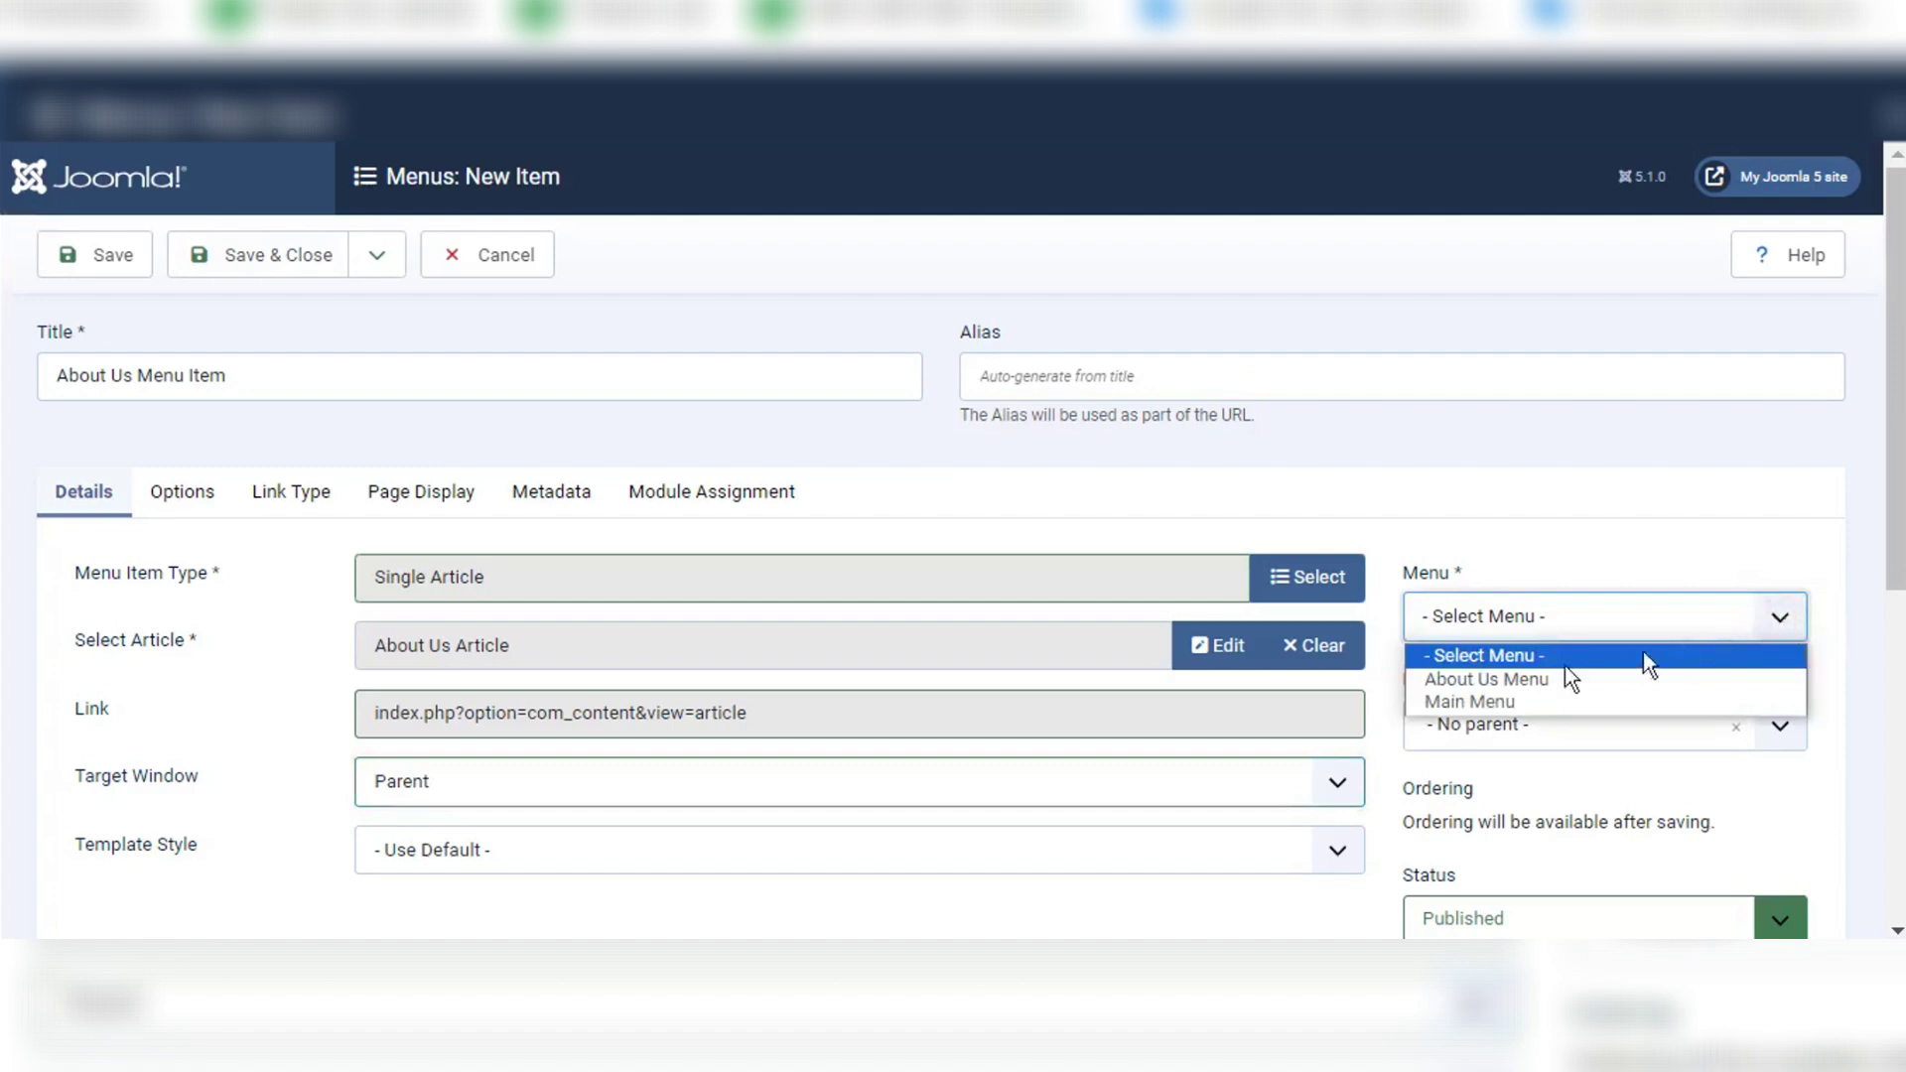
click(1486, 679)
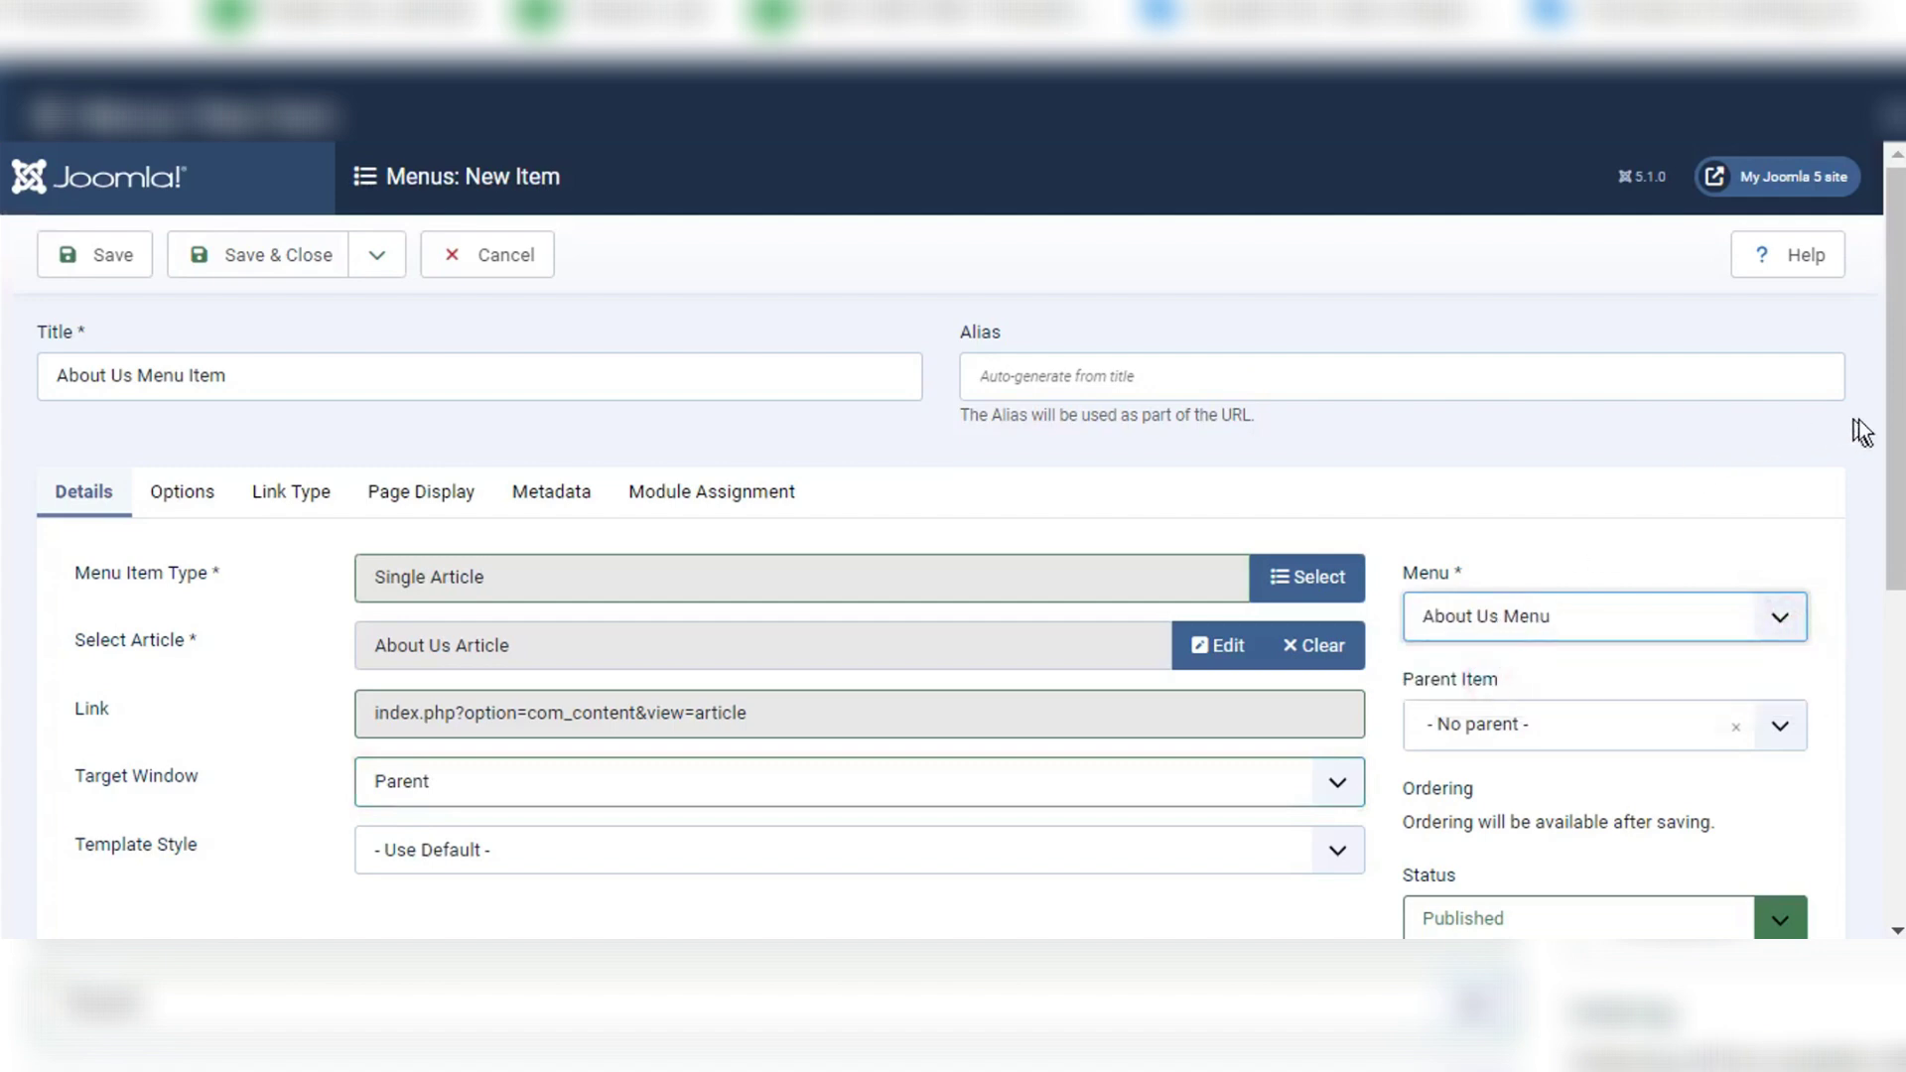
scroll(1895, 430, down, 3)
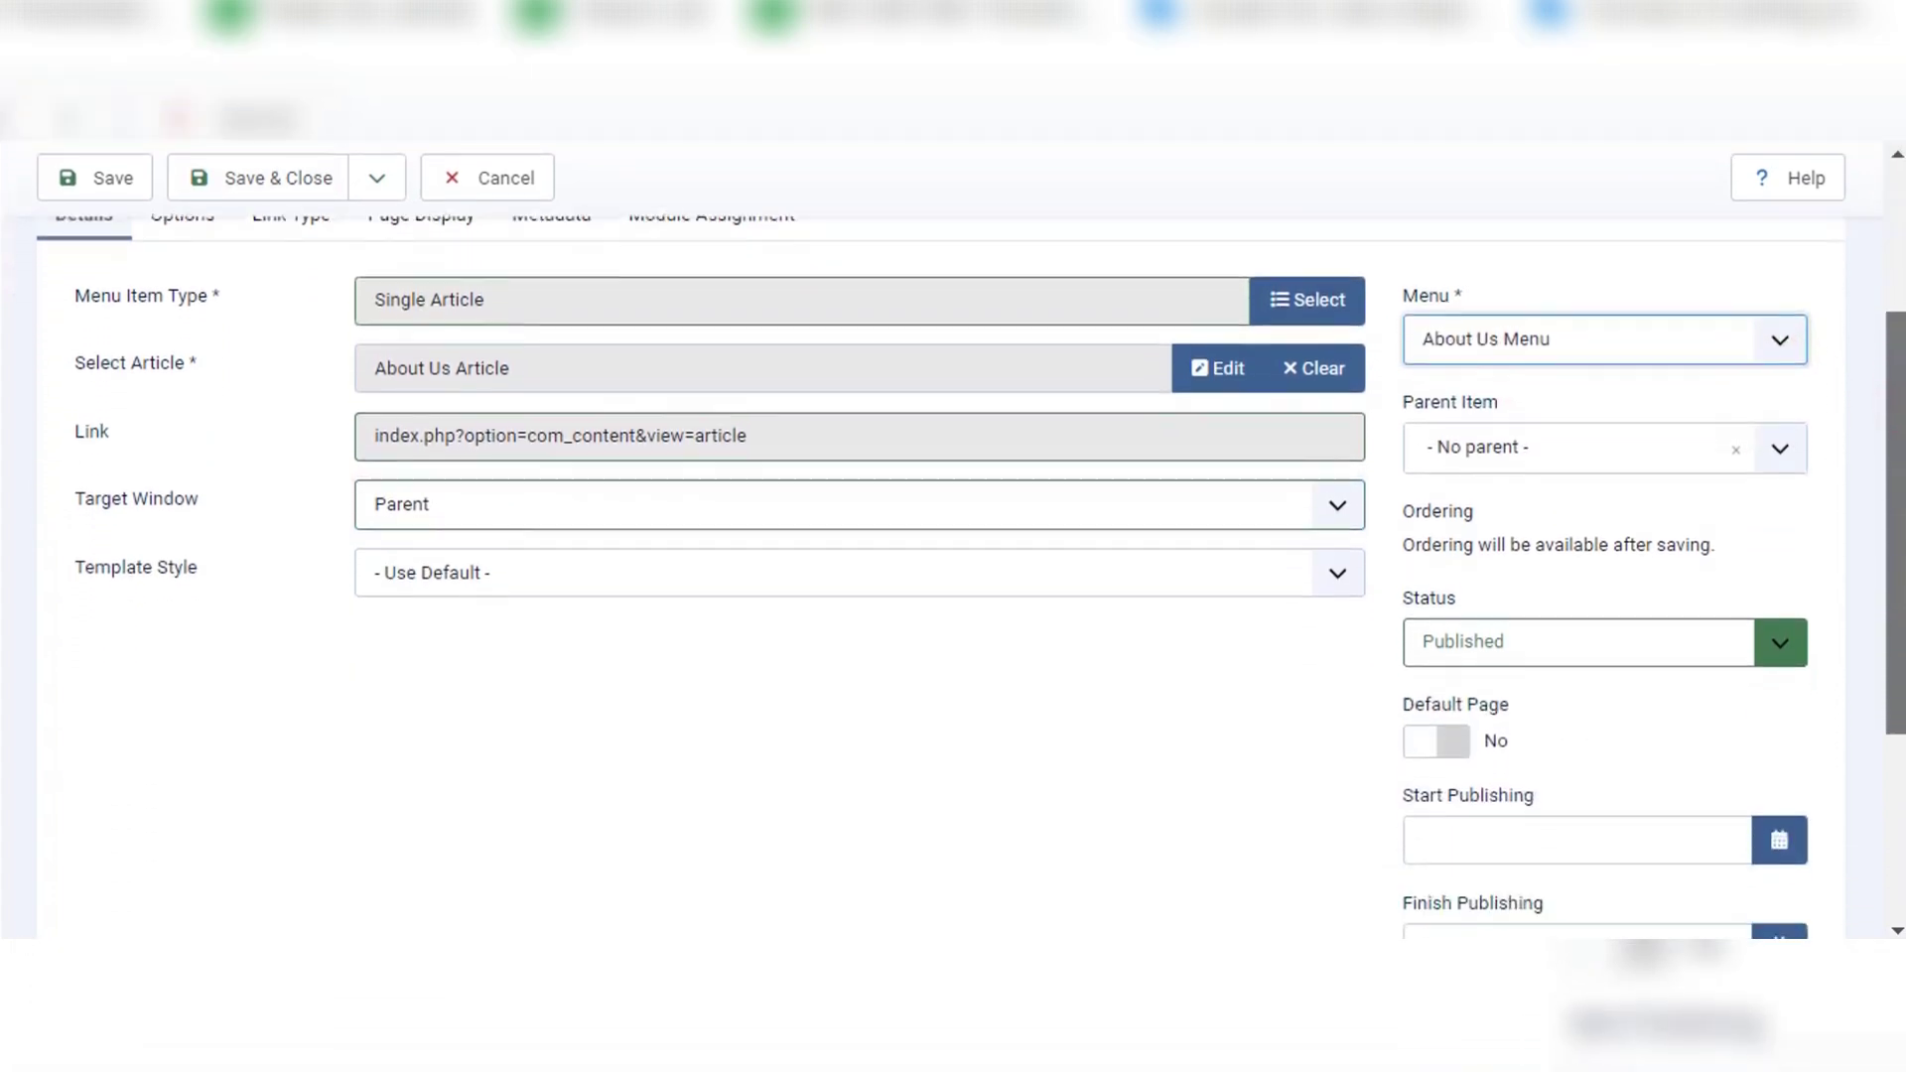
scroll(953, 556, down, 1)
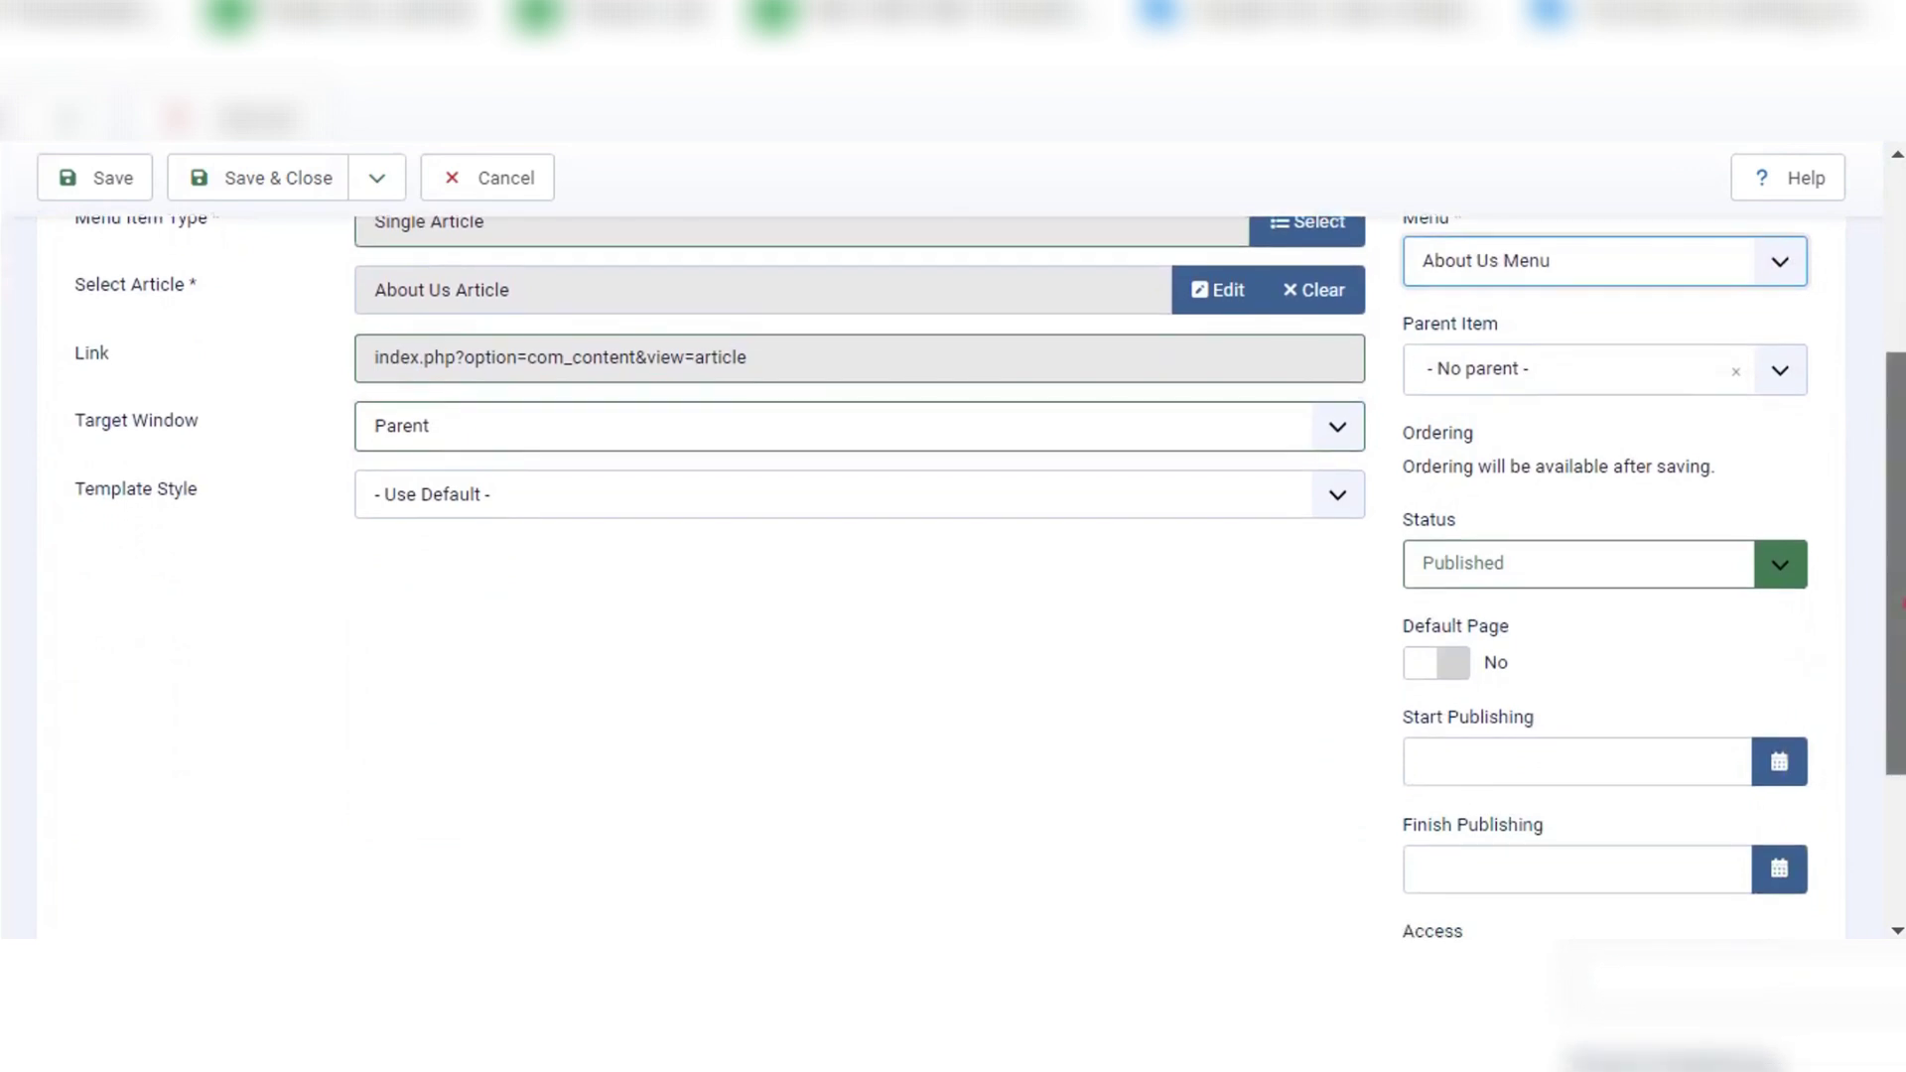
scroll(953, 576, down, 3)
scroll(953, 576, up, 5)
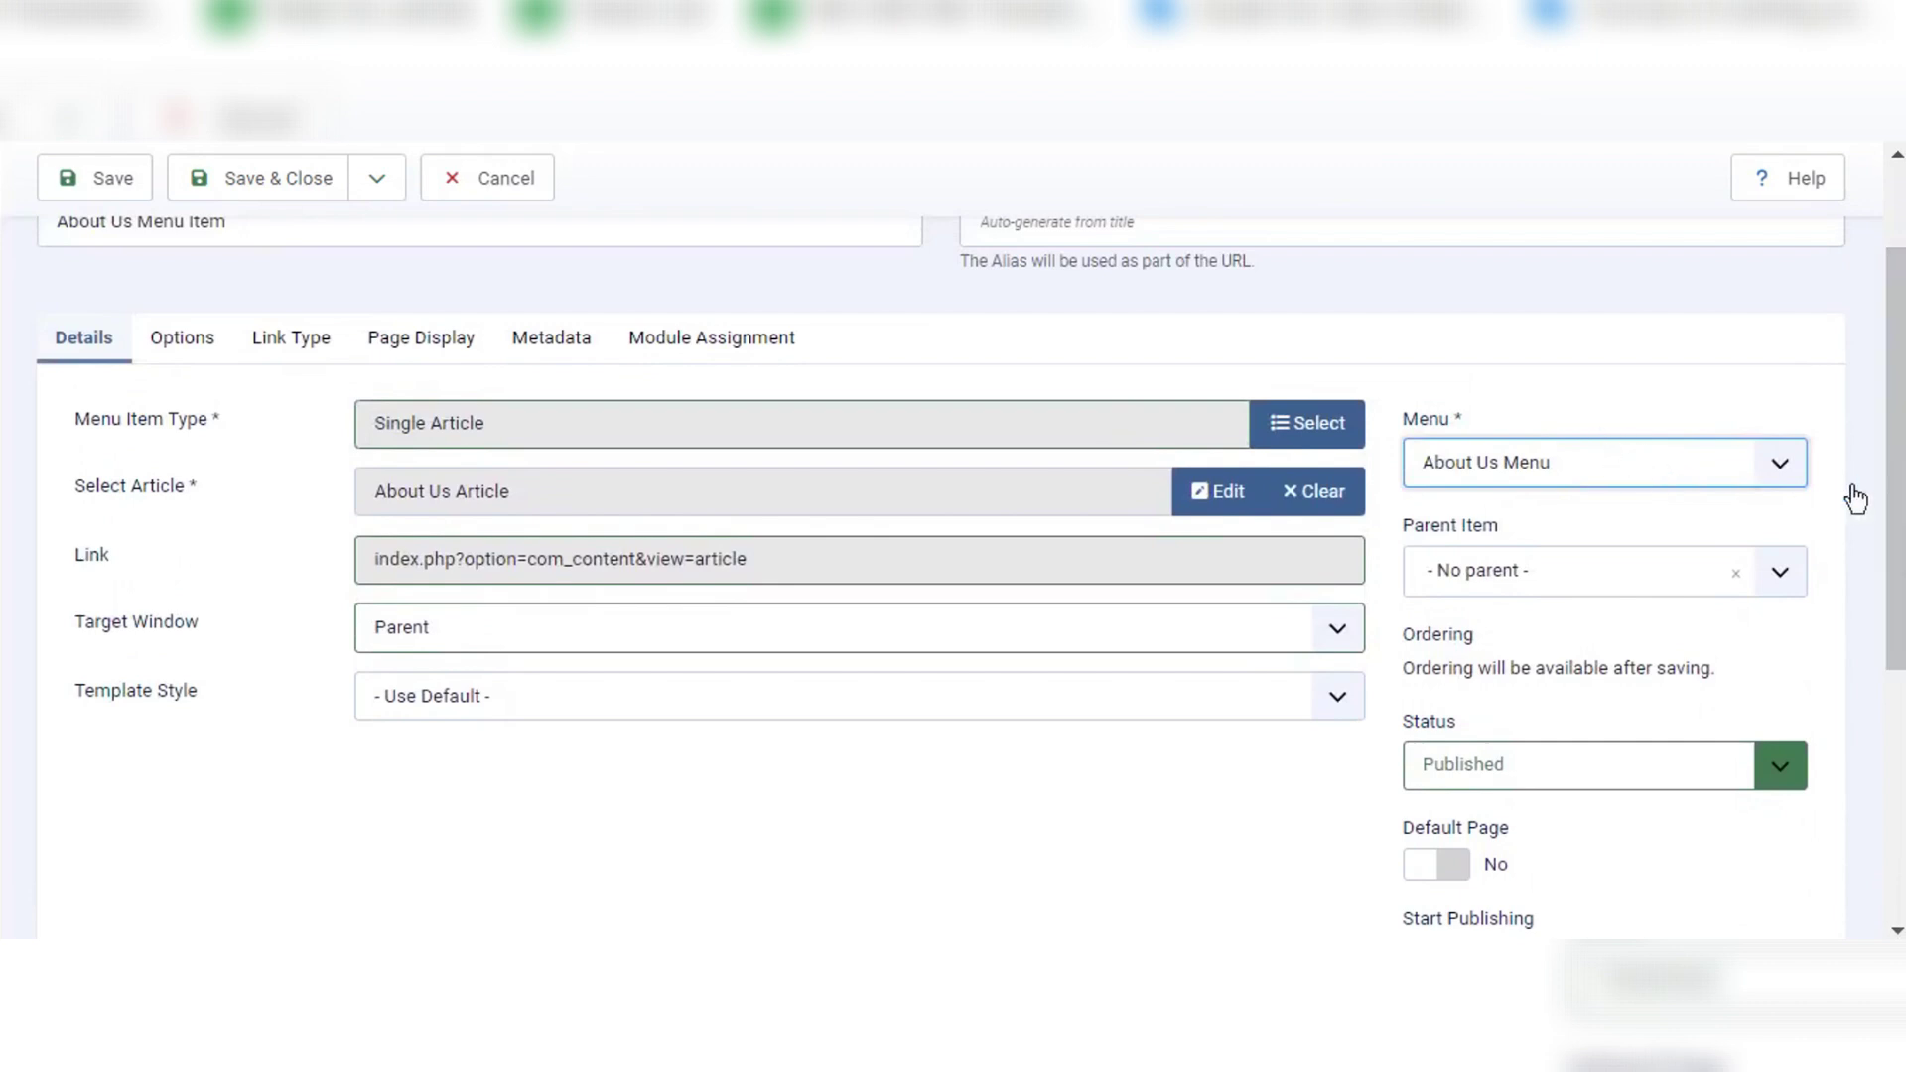
scroll(1852, 496, up, 2)
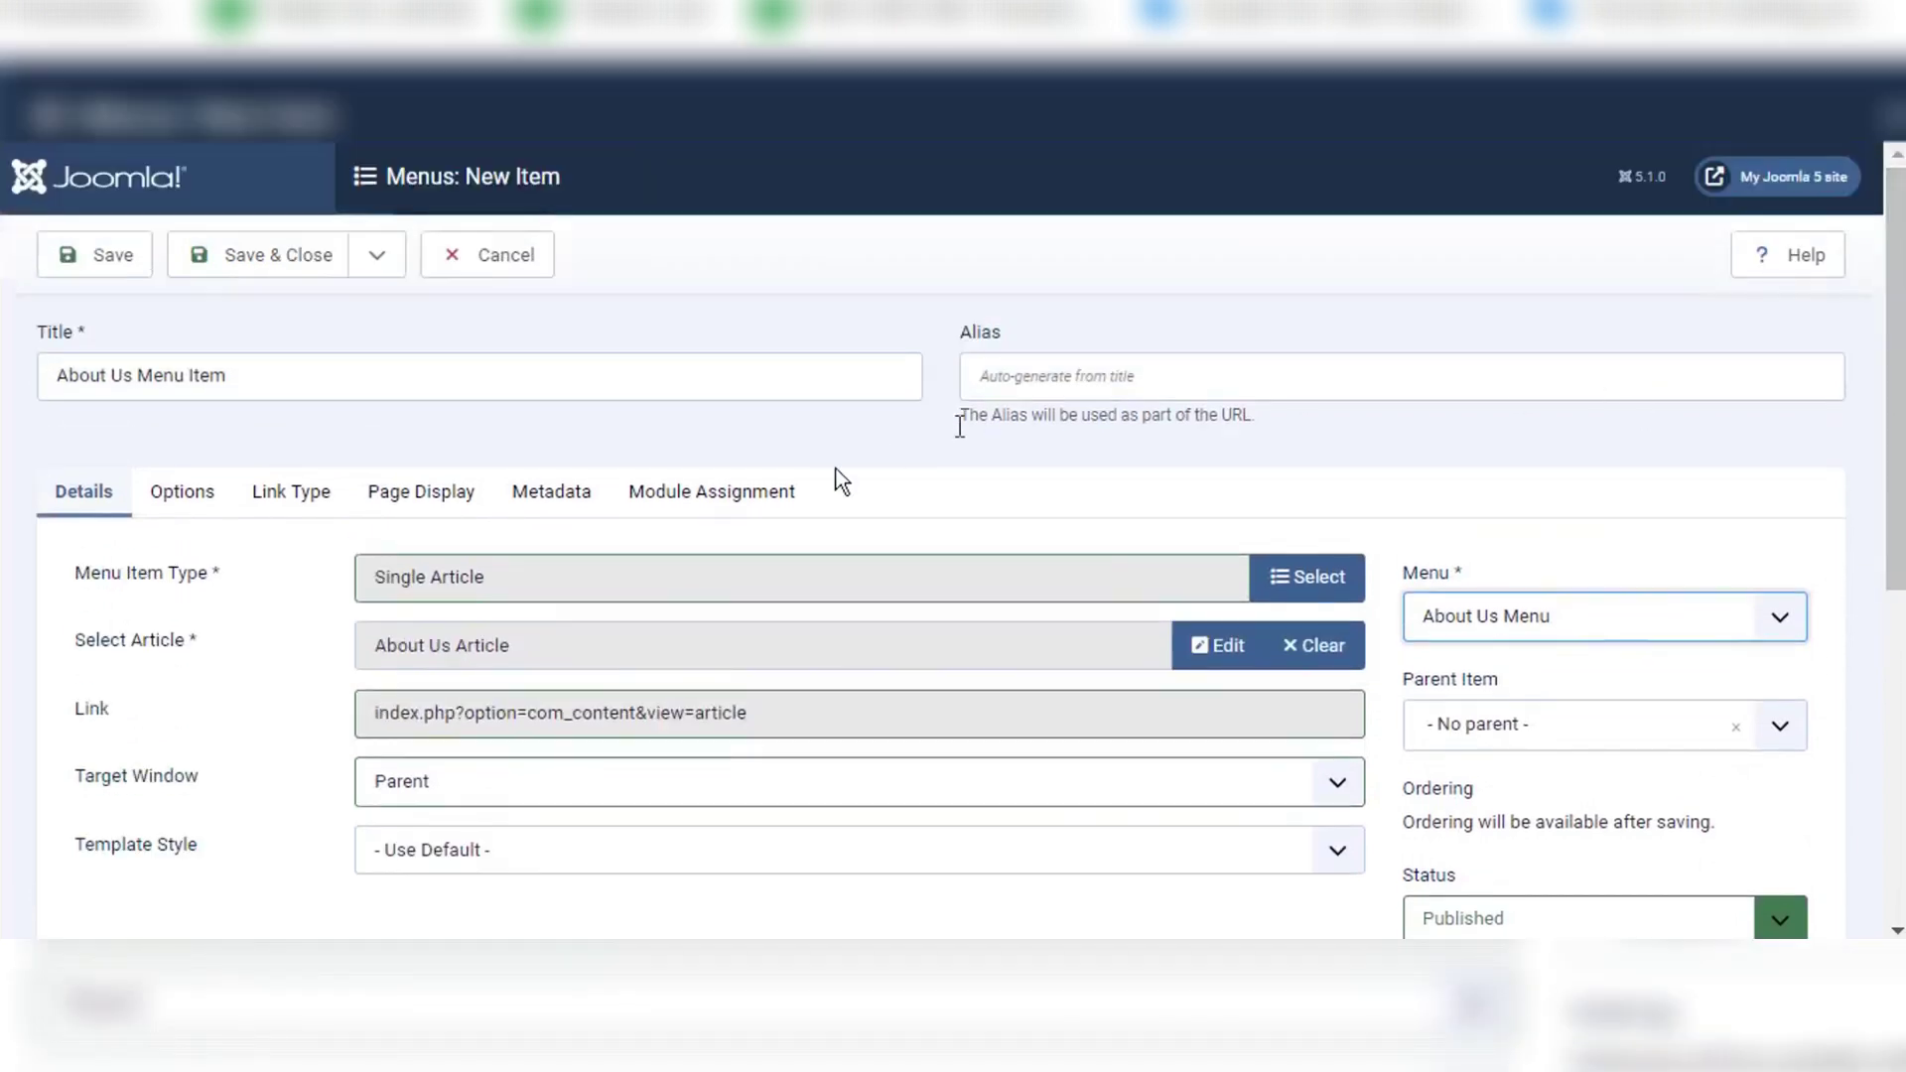
click(294, 248)
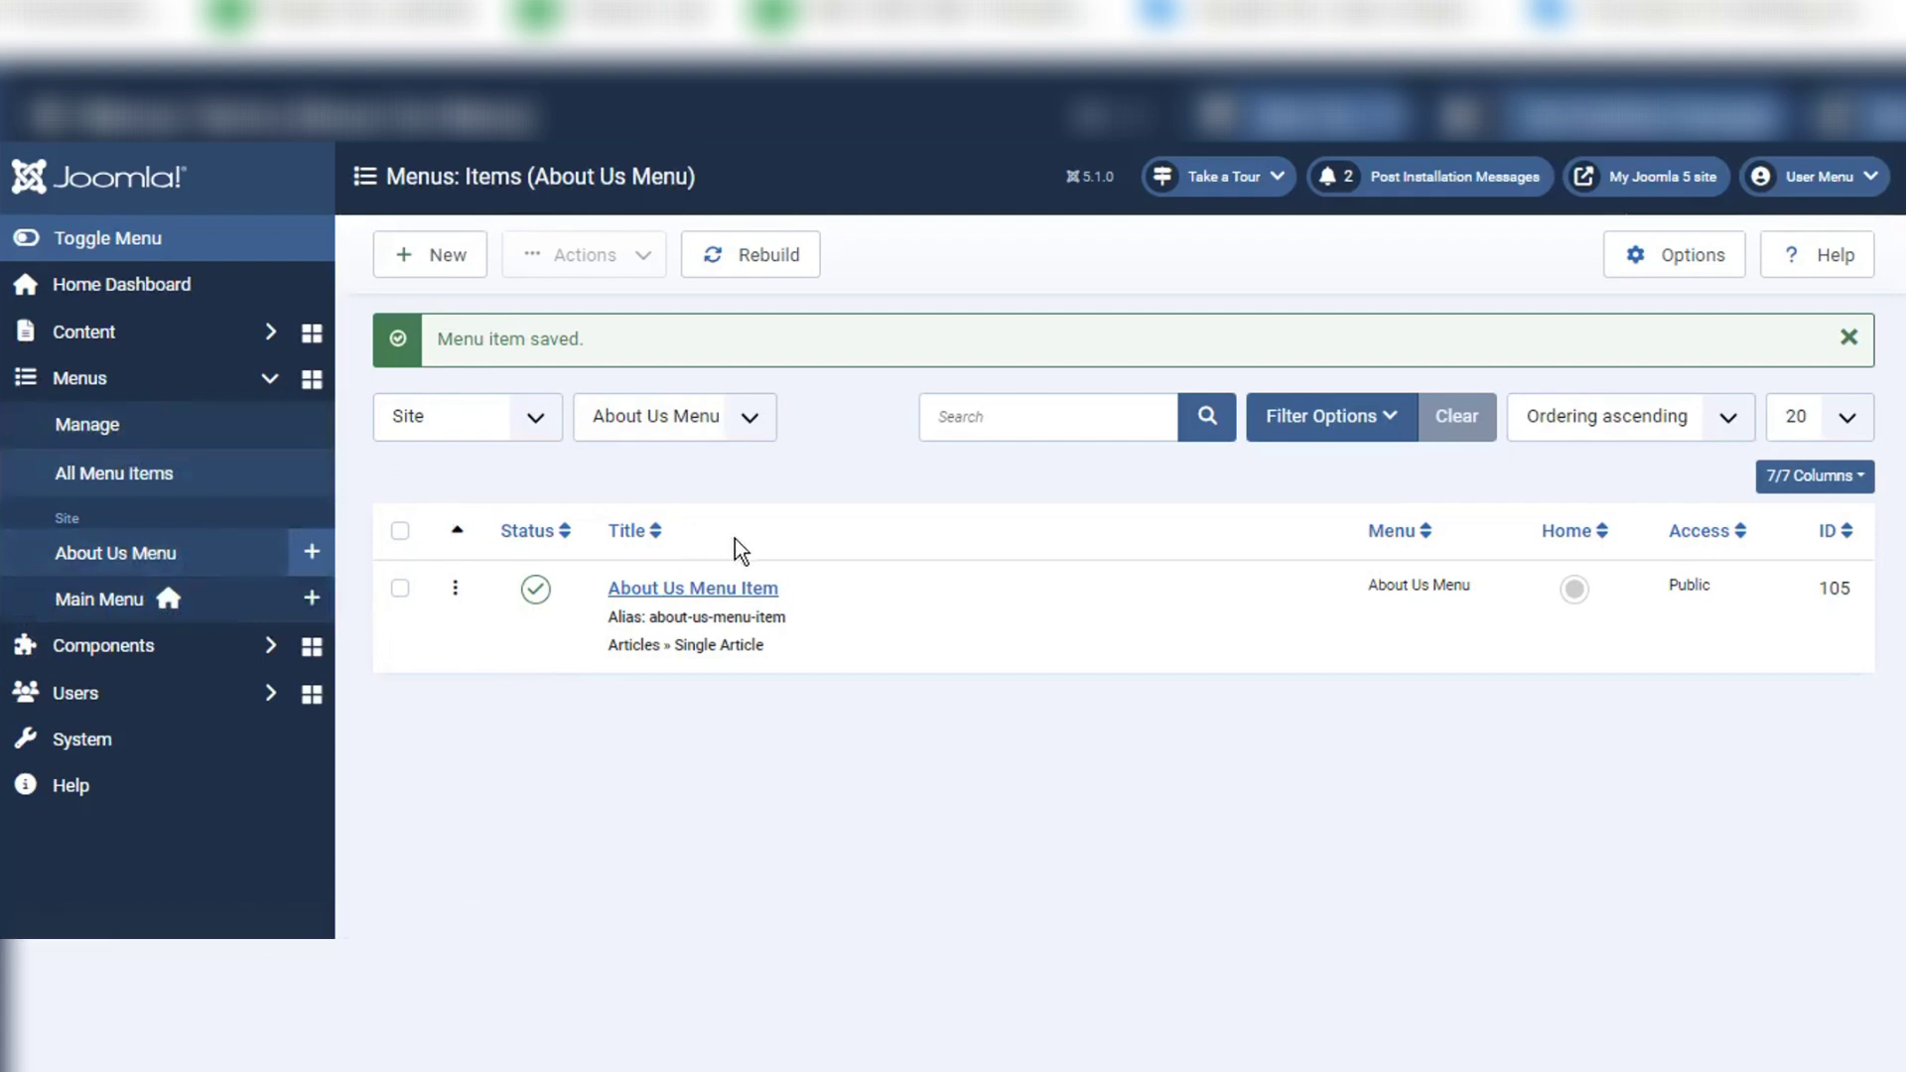
Step: Go to the list of all menus and check which modules are linked to Main Menu
click(127, 427)
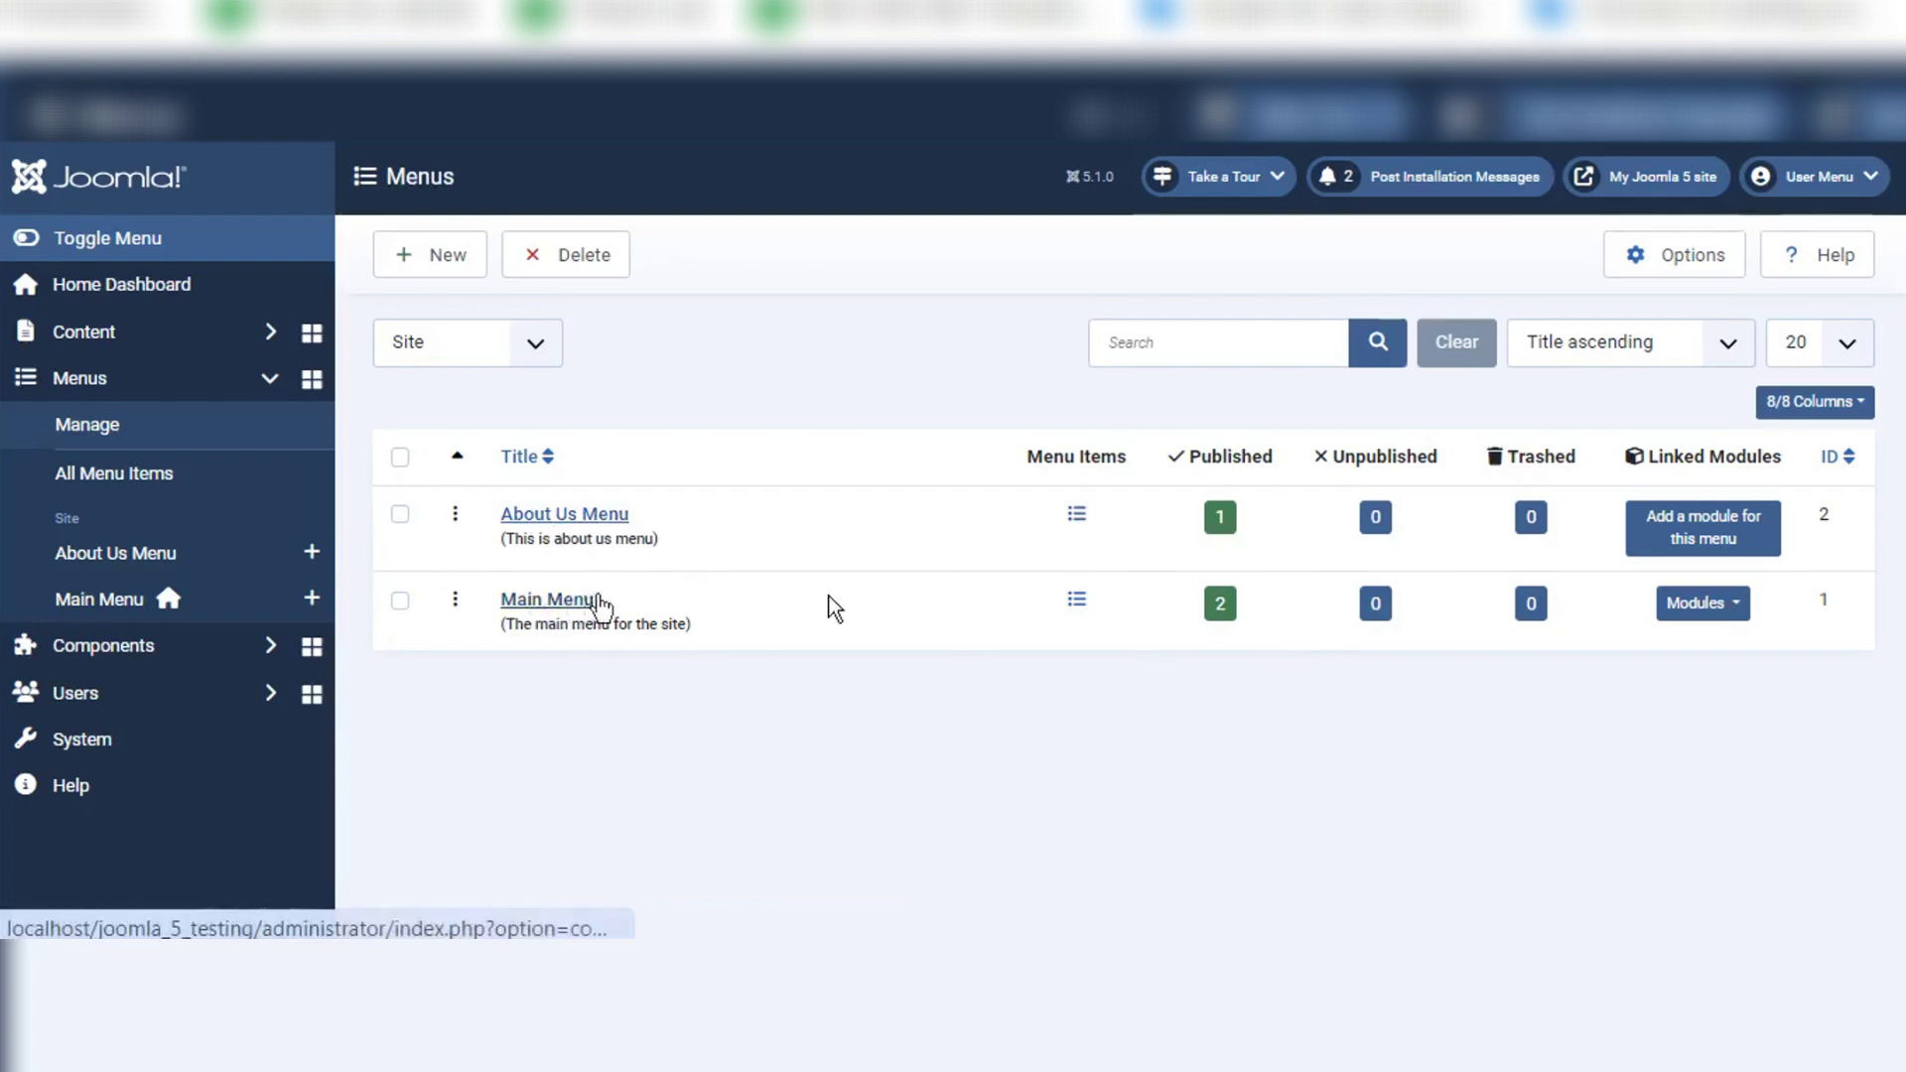
click(1715, 616)
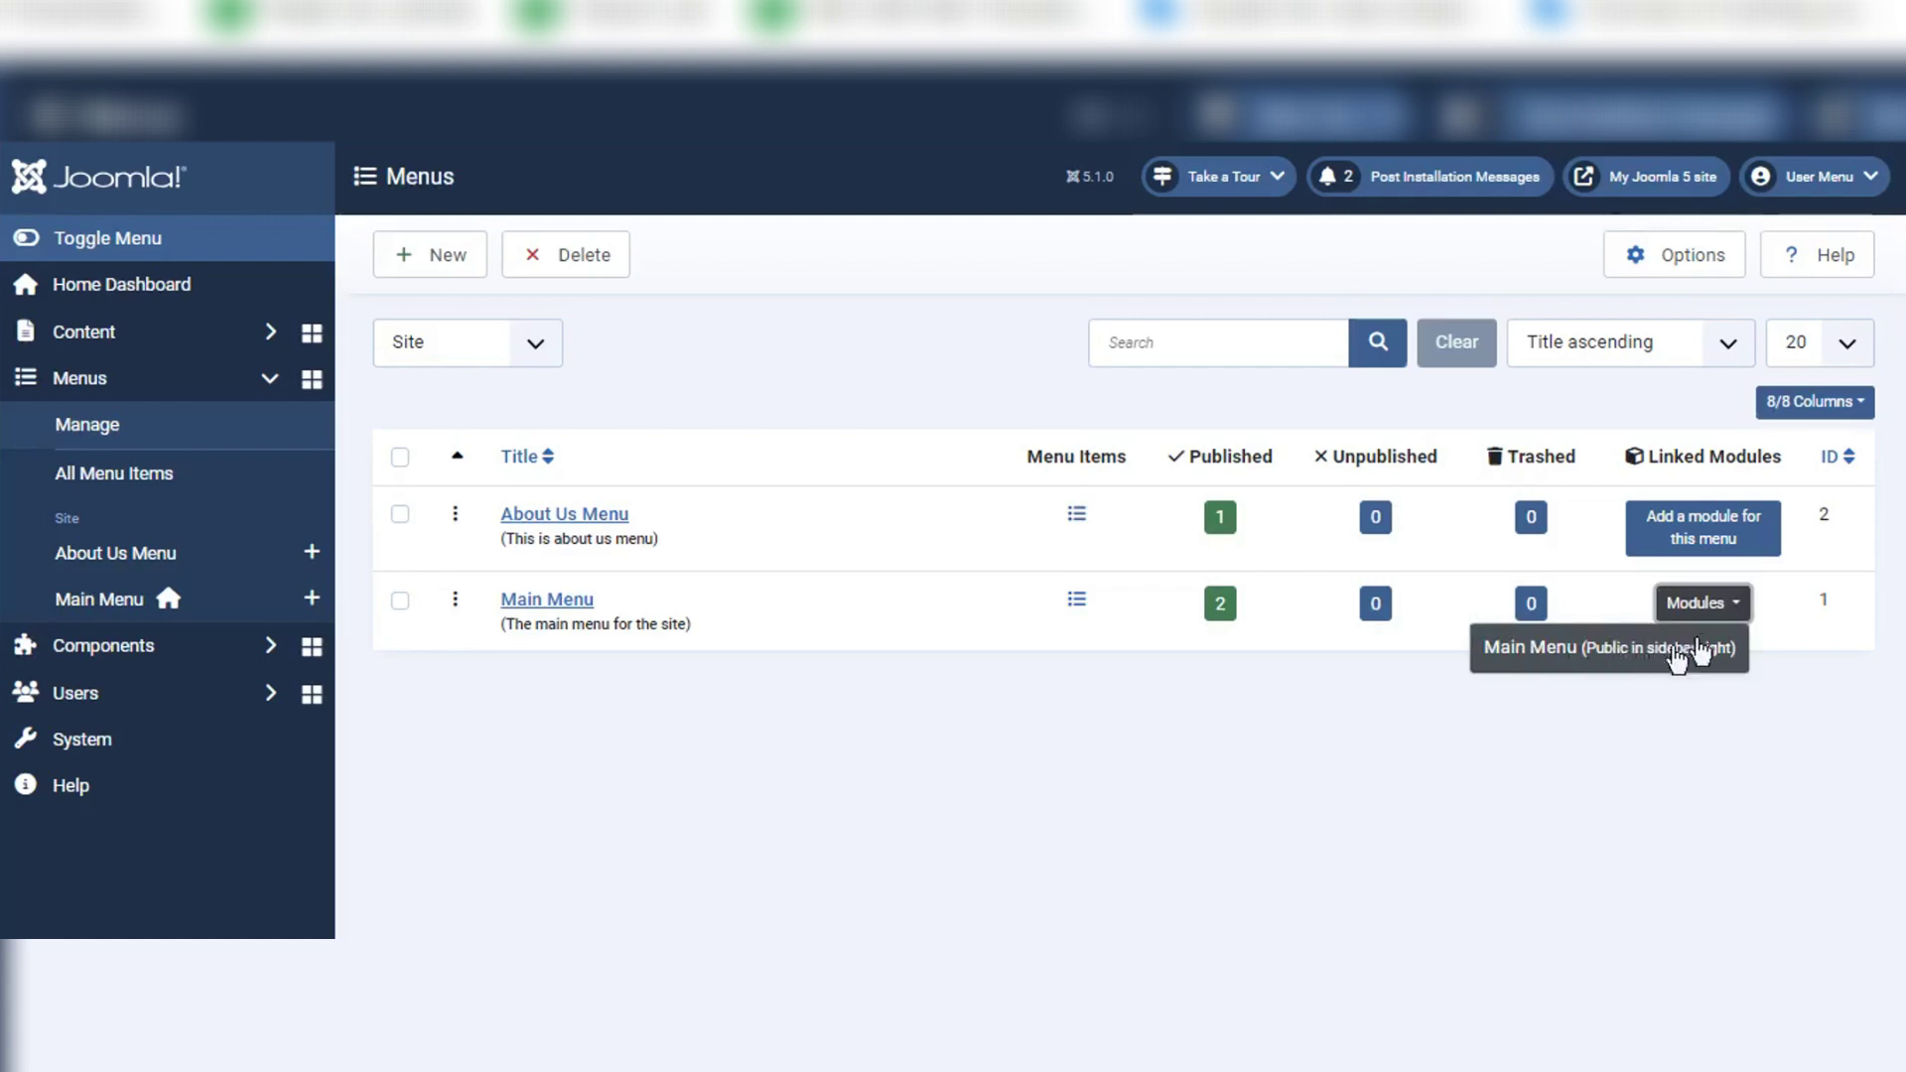
click(1718, 613)
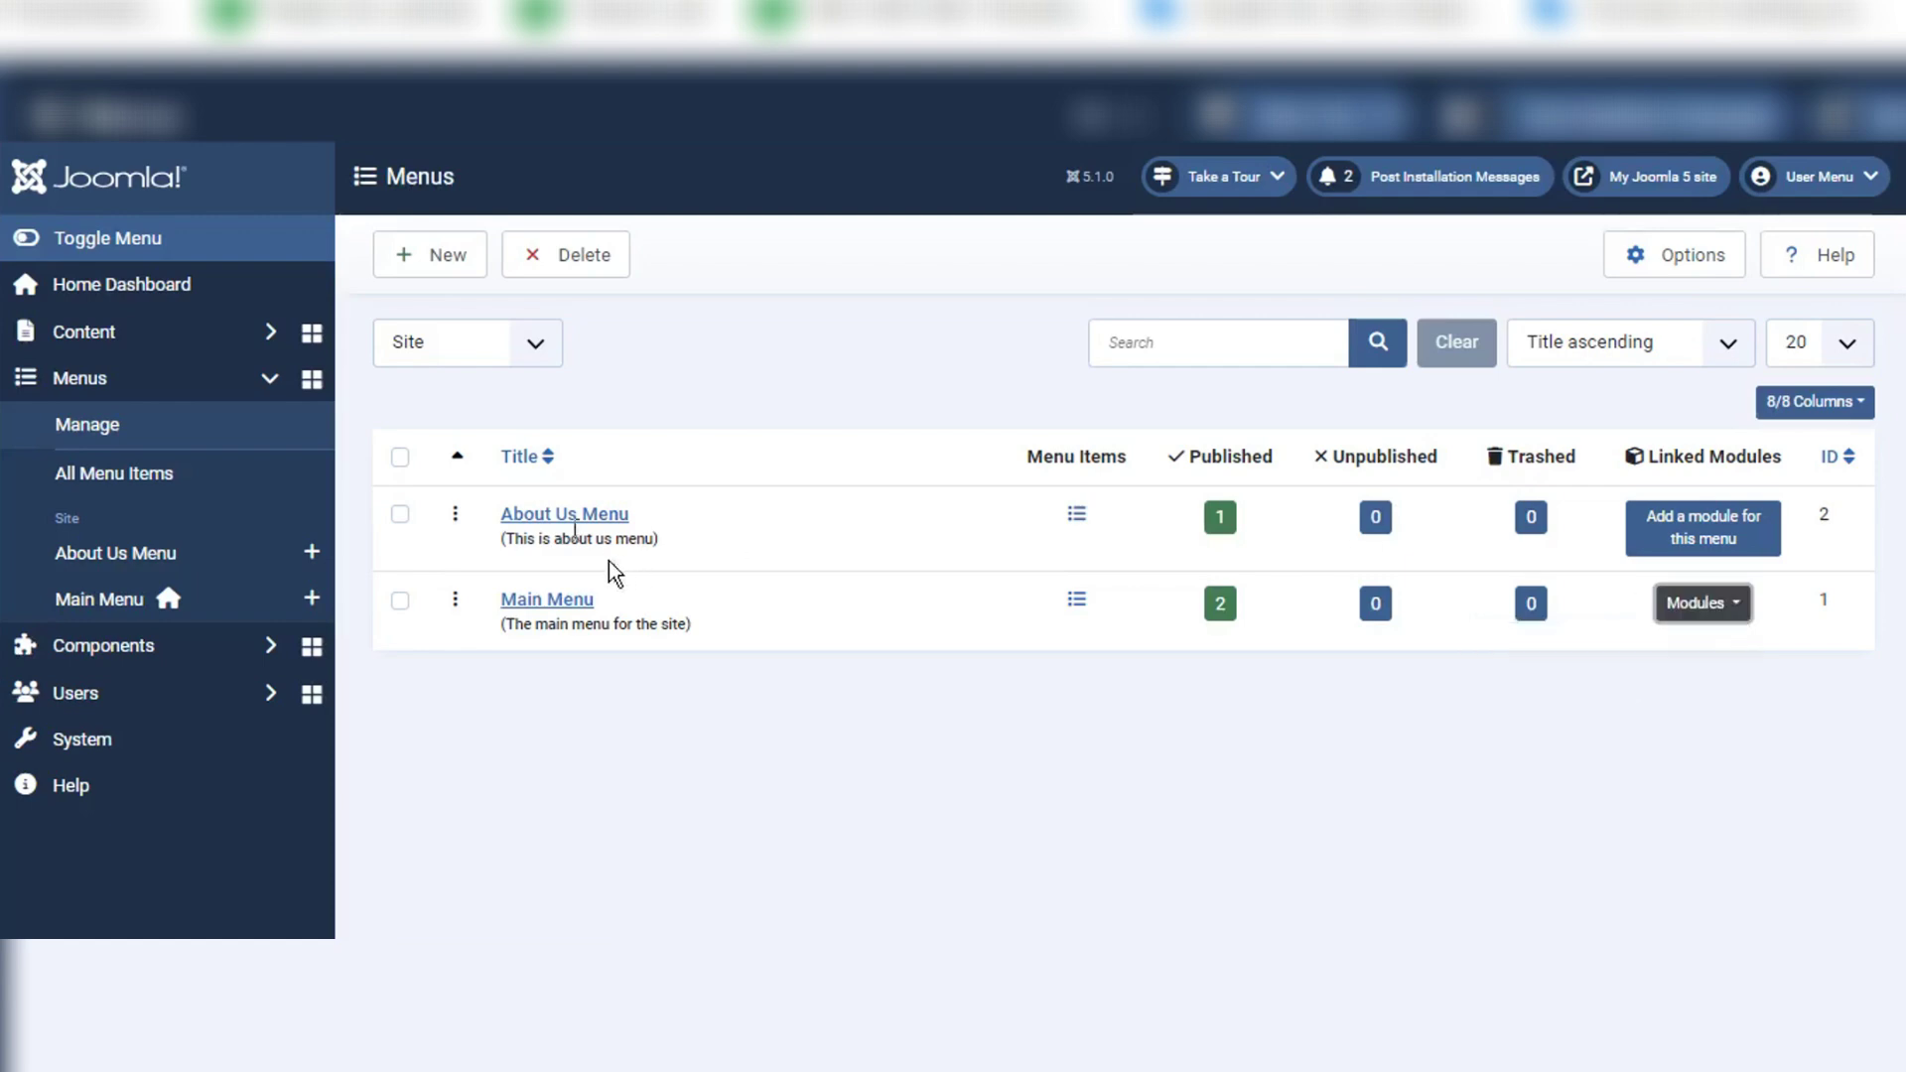
Step: Start a new linked module for About Us Menu and title it "About Us Module"
click(1708, 541)
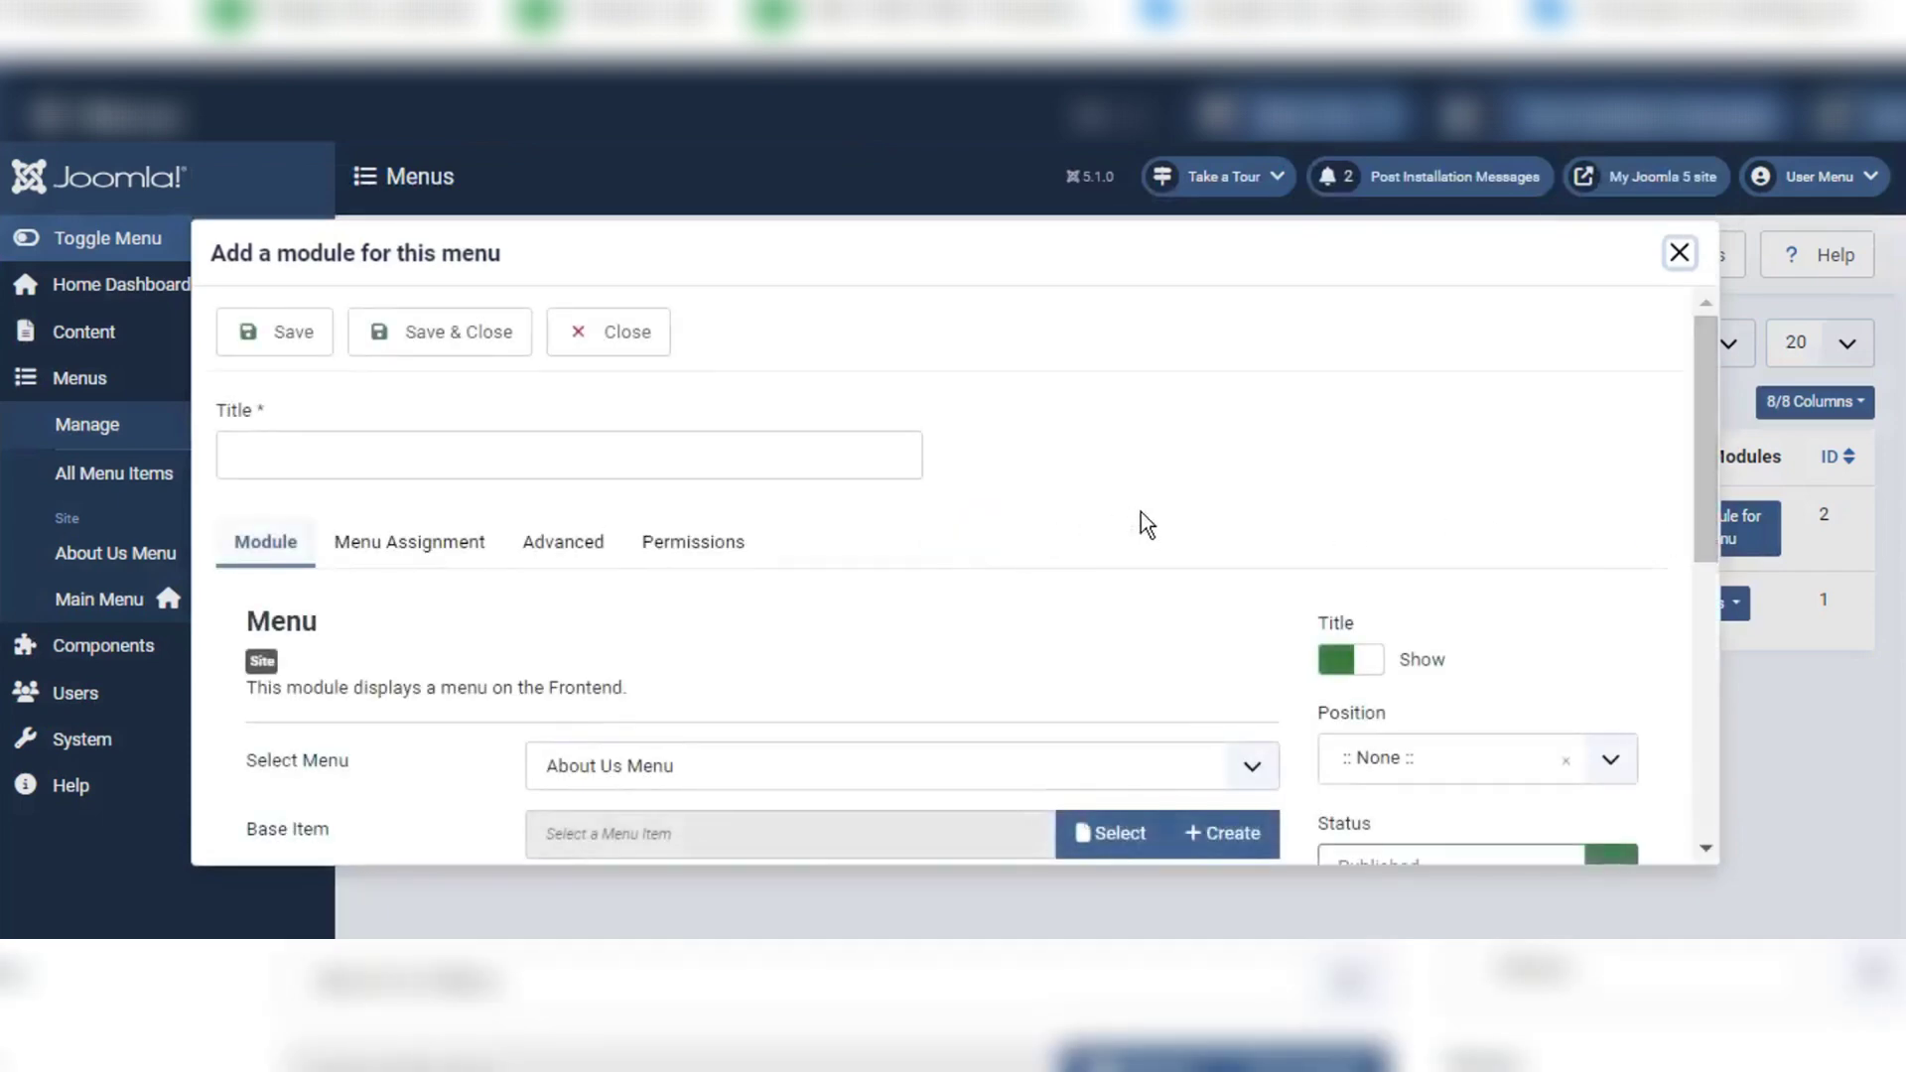
scroll(1141, 510, down, 3)
scroll(1140, 513, up, 3)
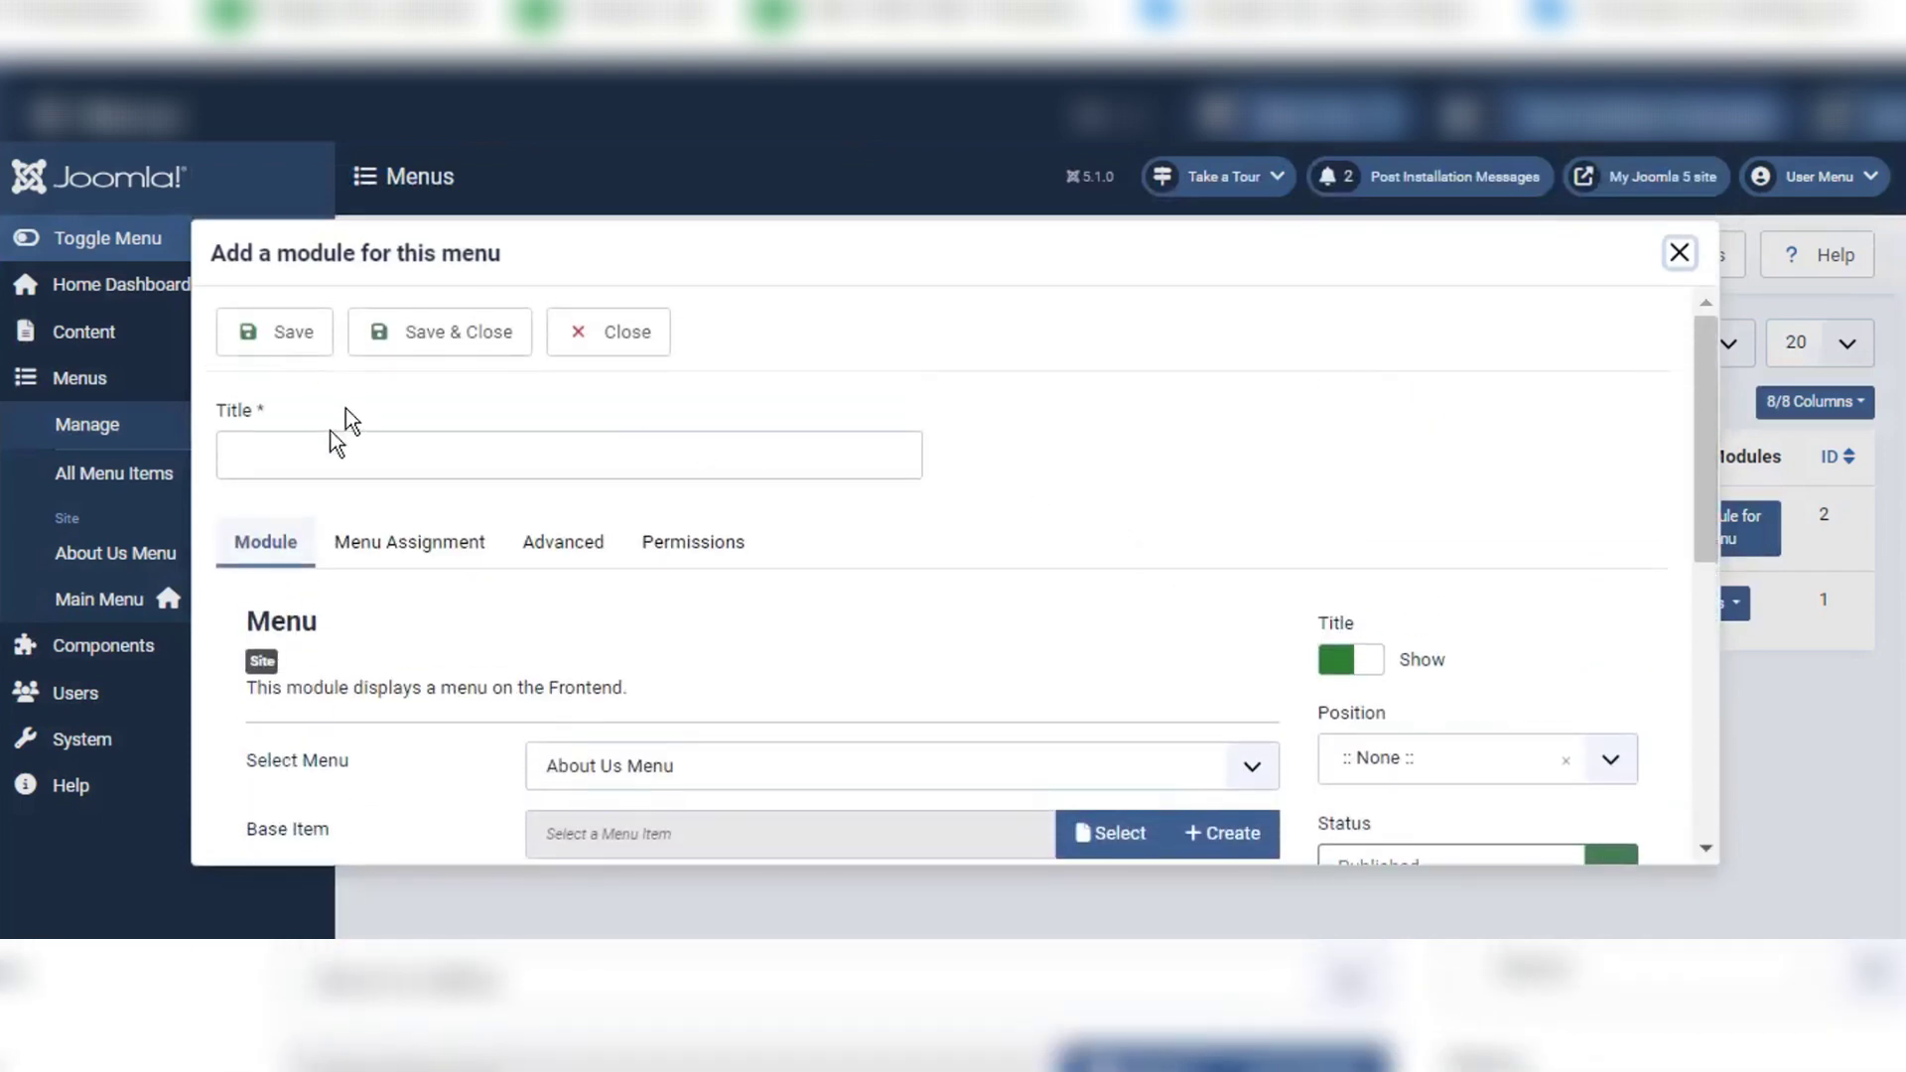
click(308, 456)
text(About)
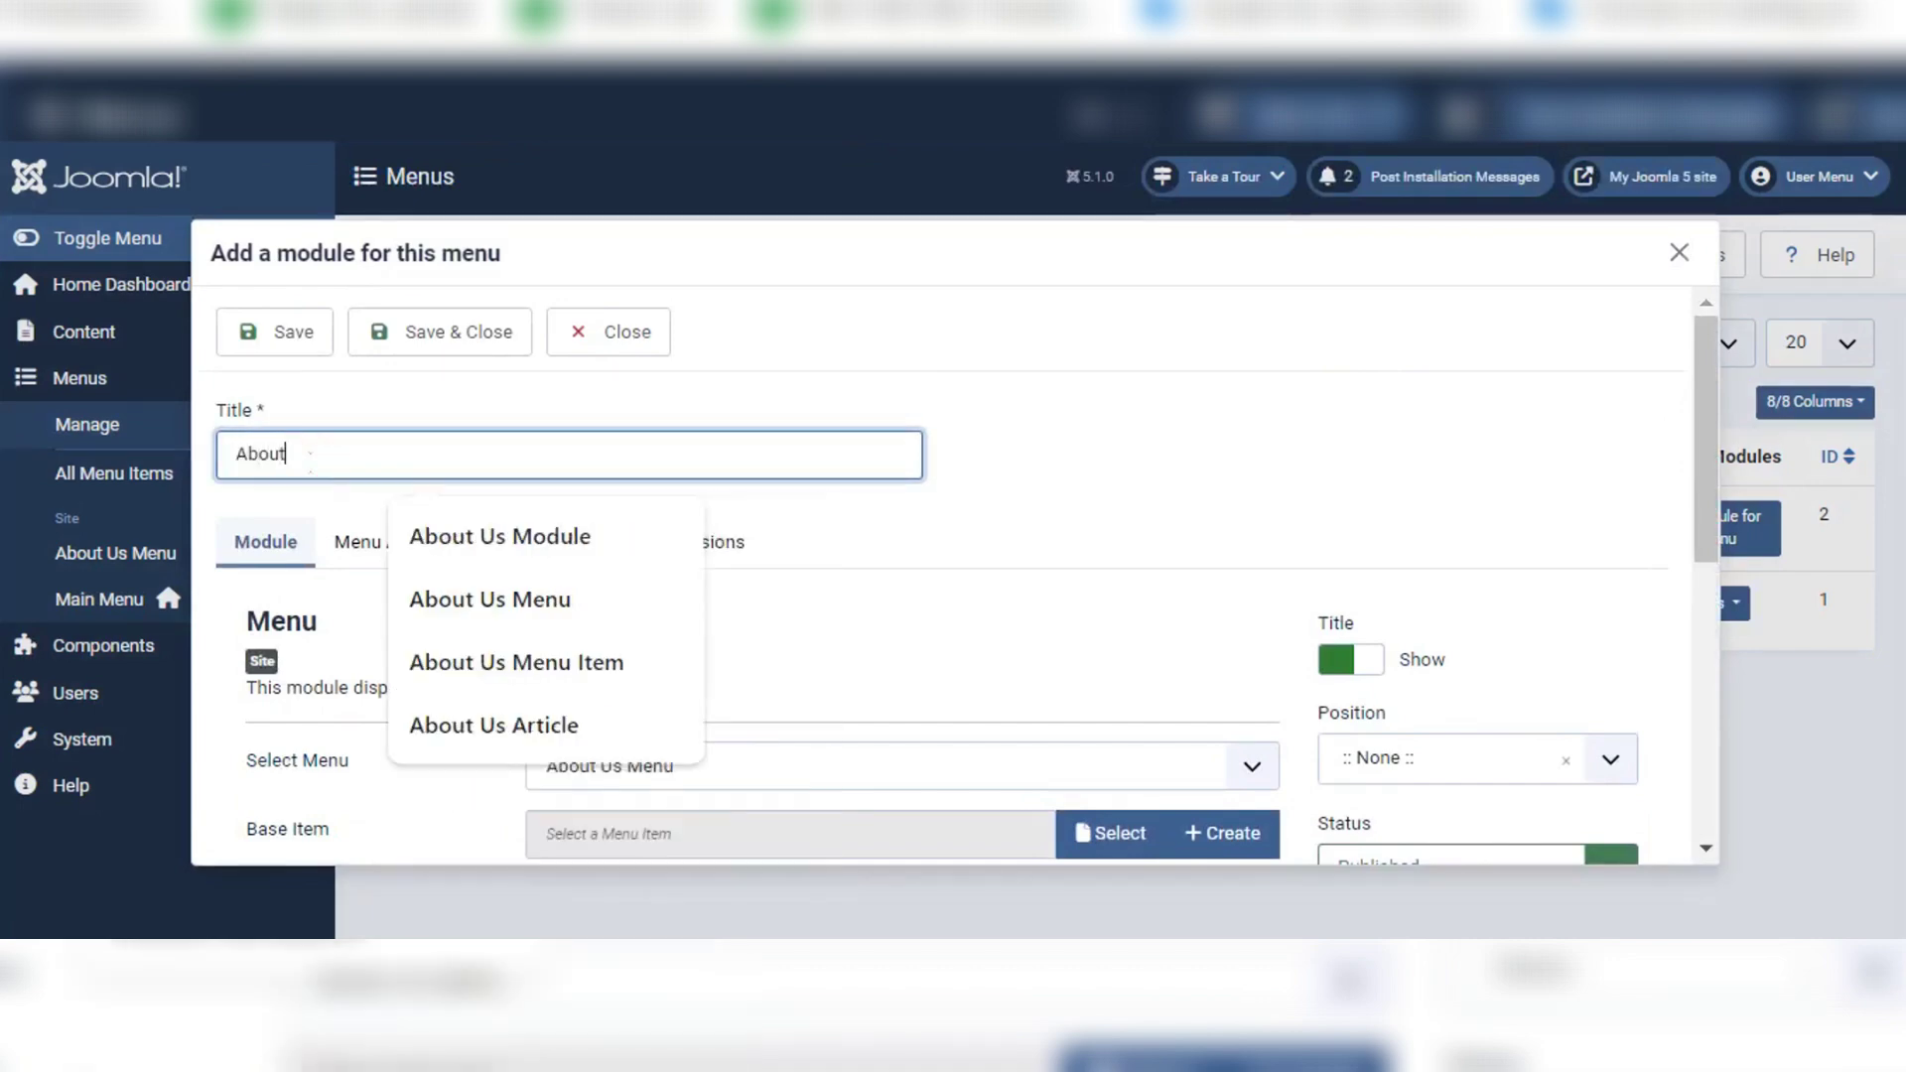
text( Us M)
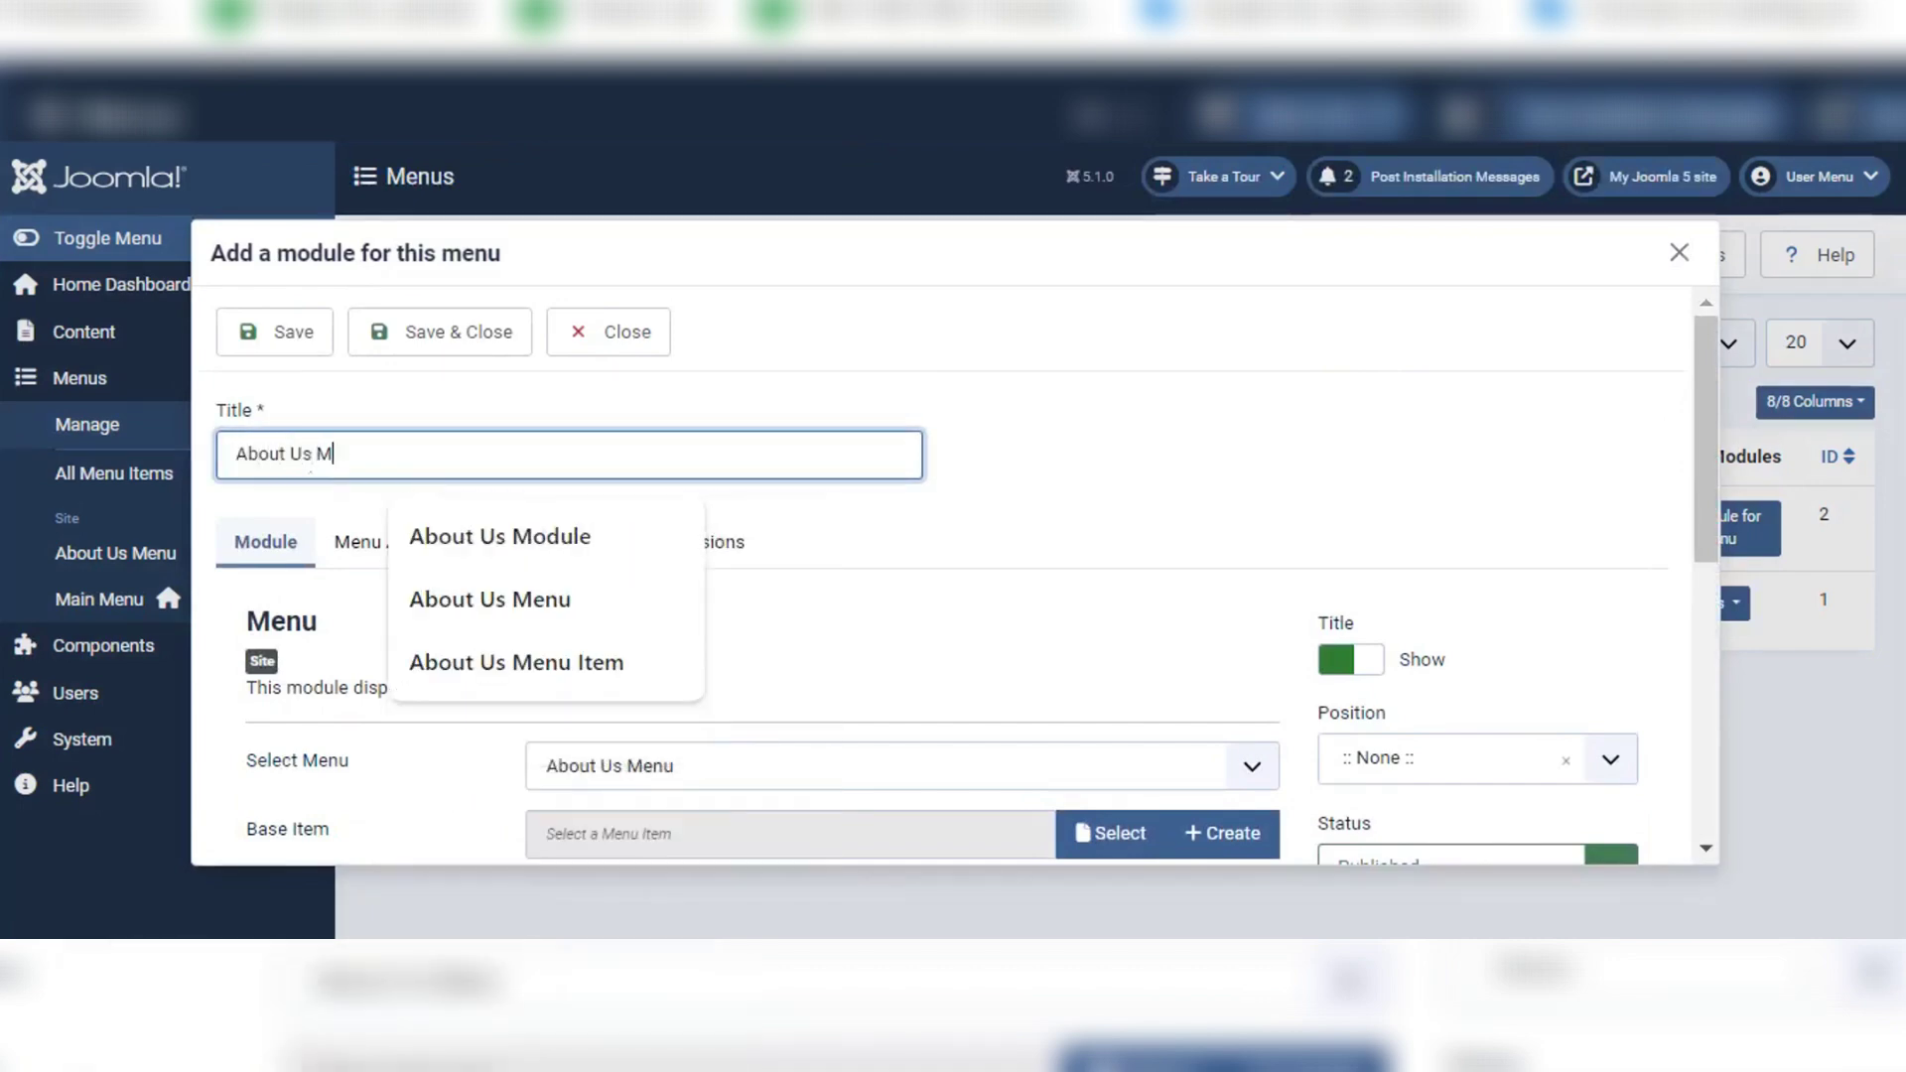
text(odule)
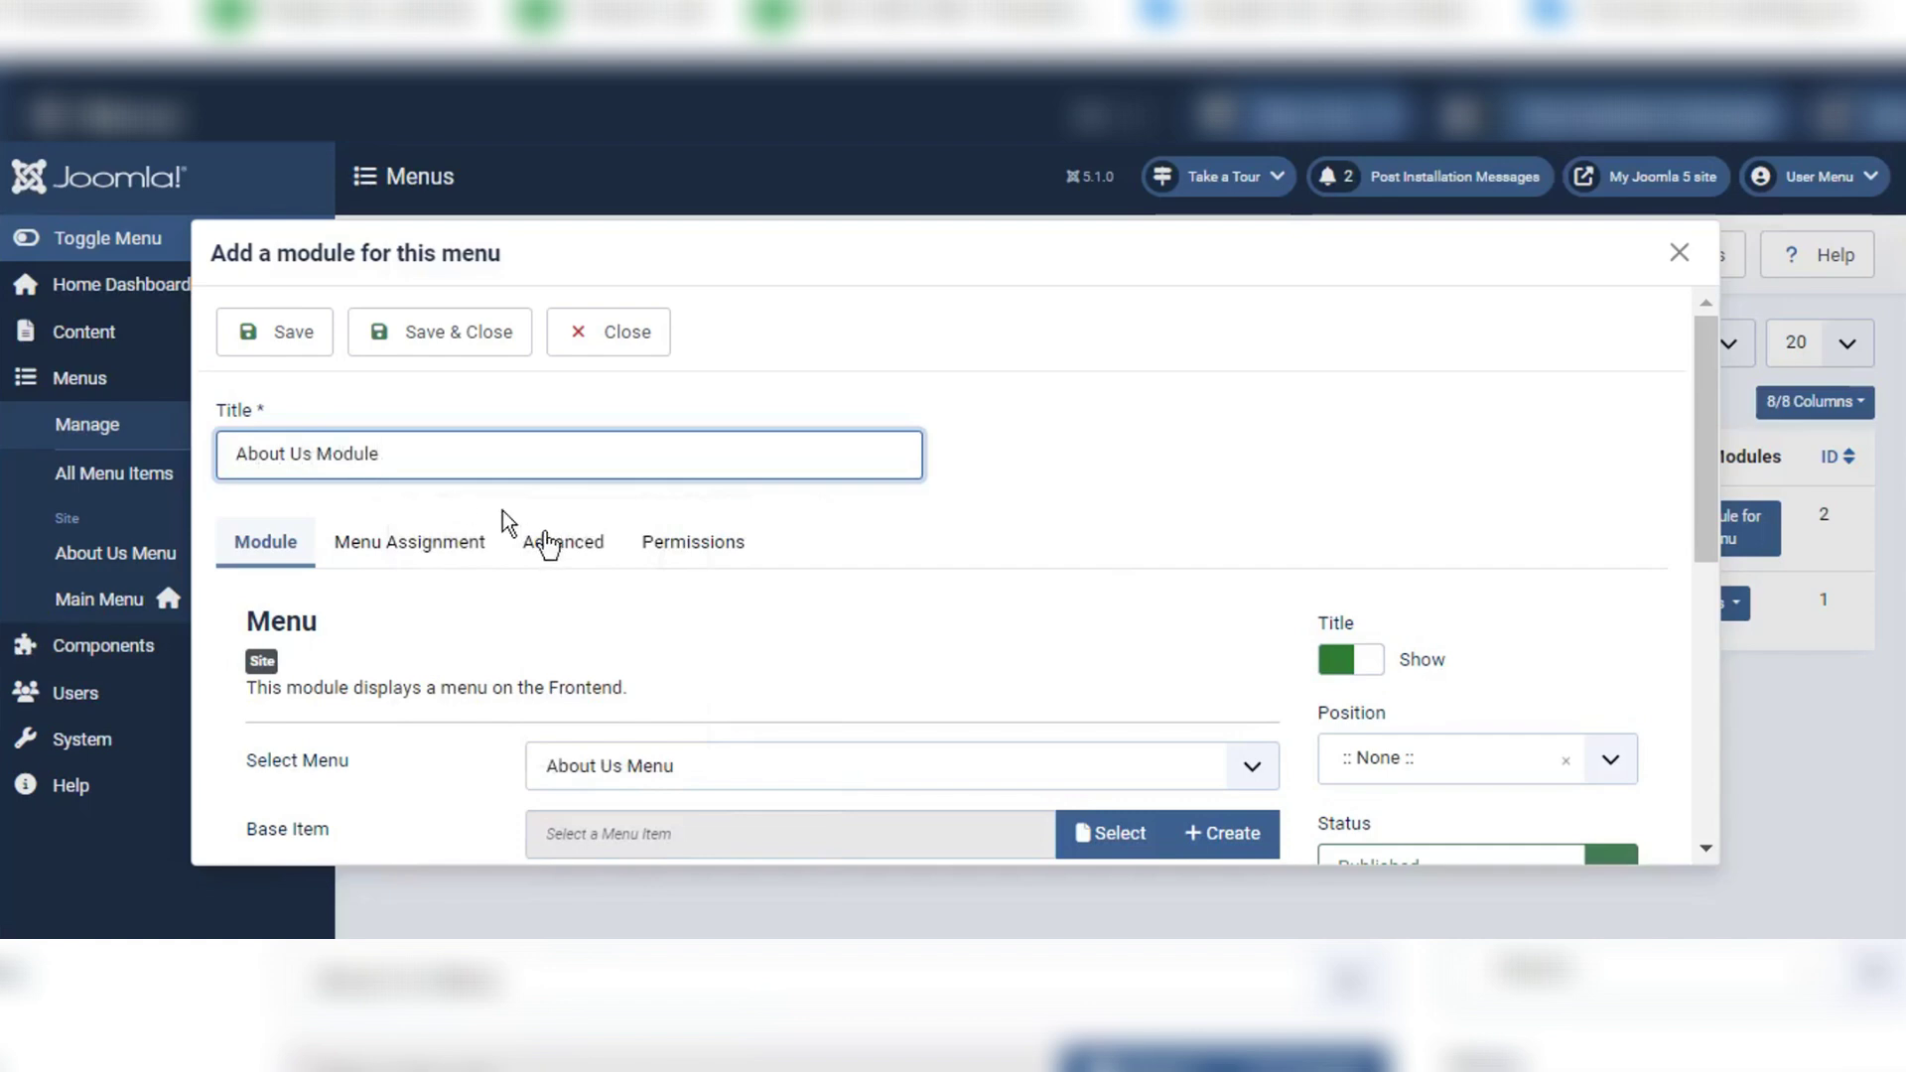
Step: Keep About Us Menu as the module's menu and choose About Us Menu Item as its base item
scroll(545, 536, down, 2)
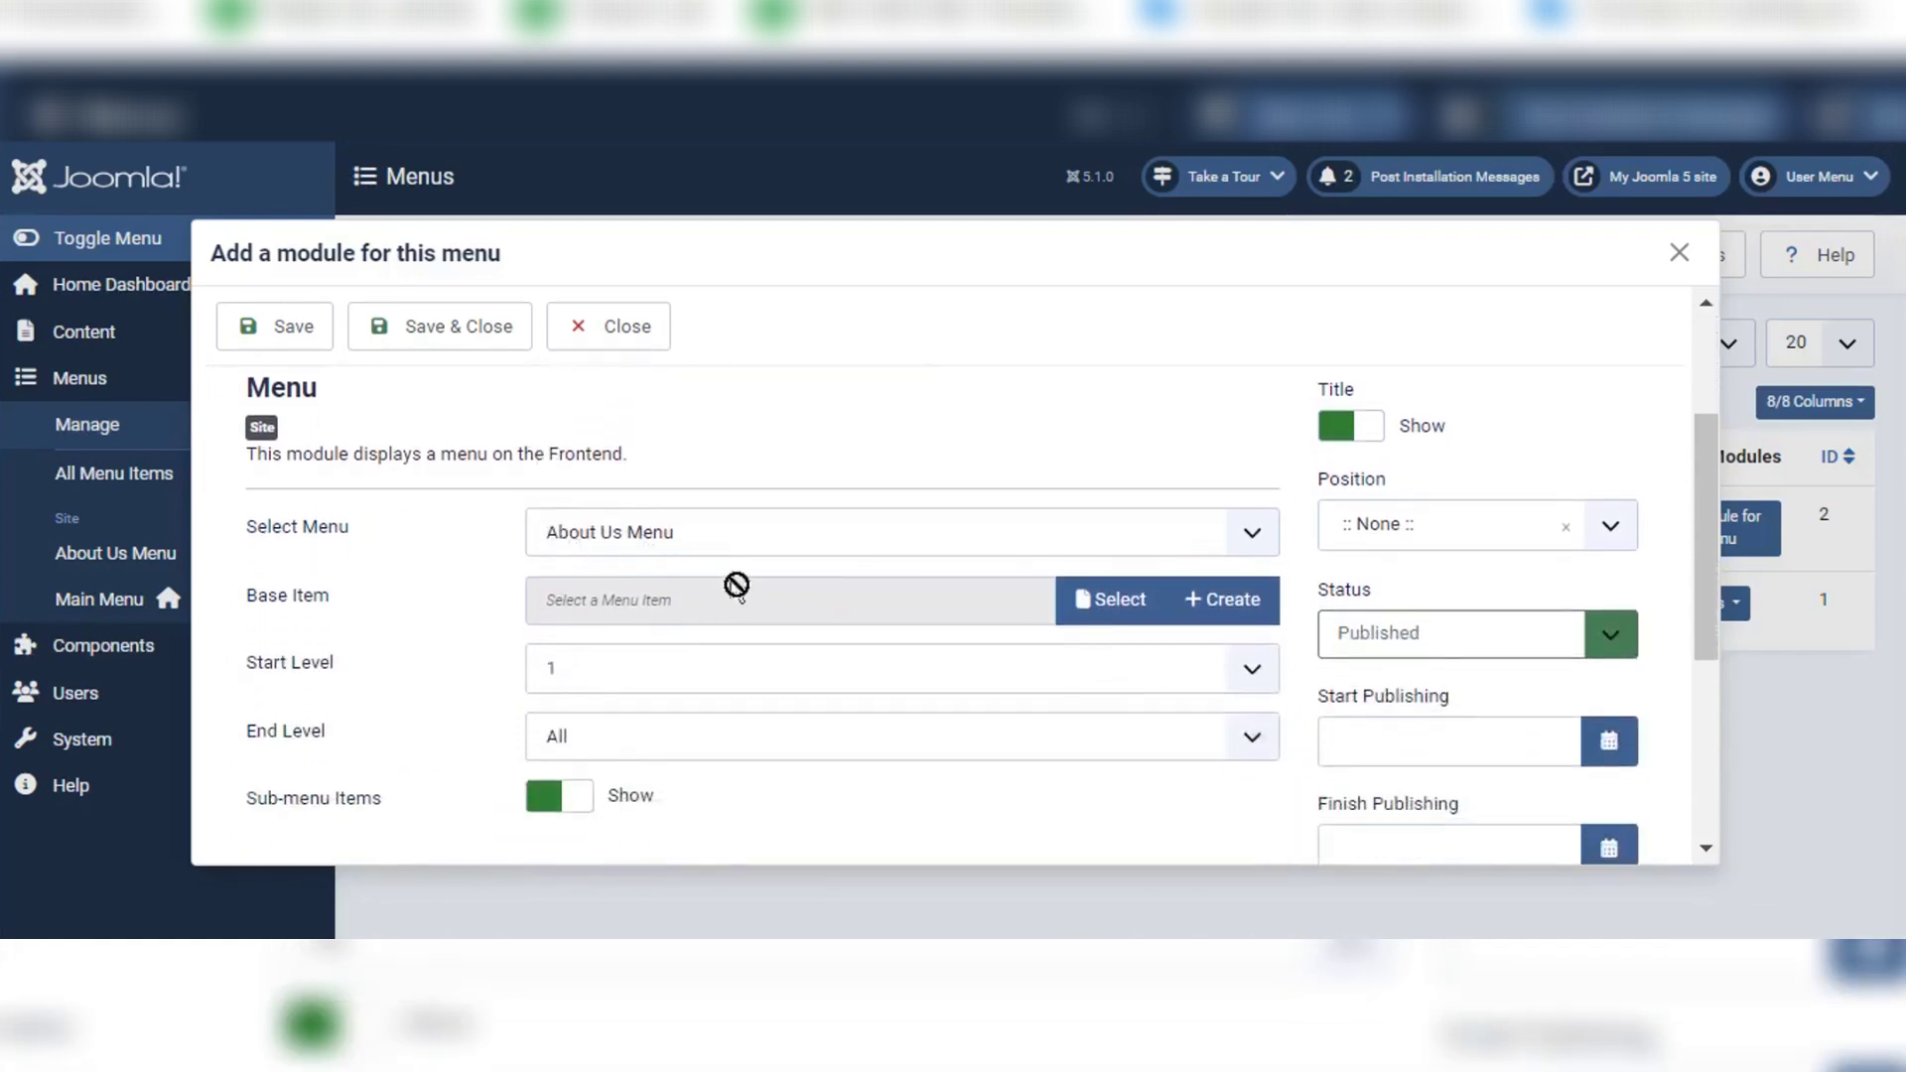
click(1254, 531)
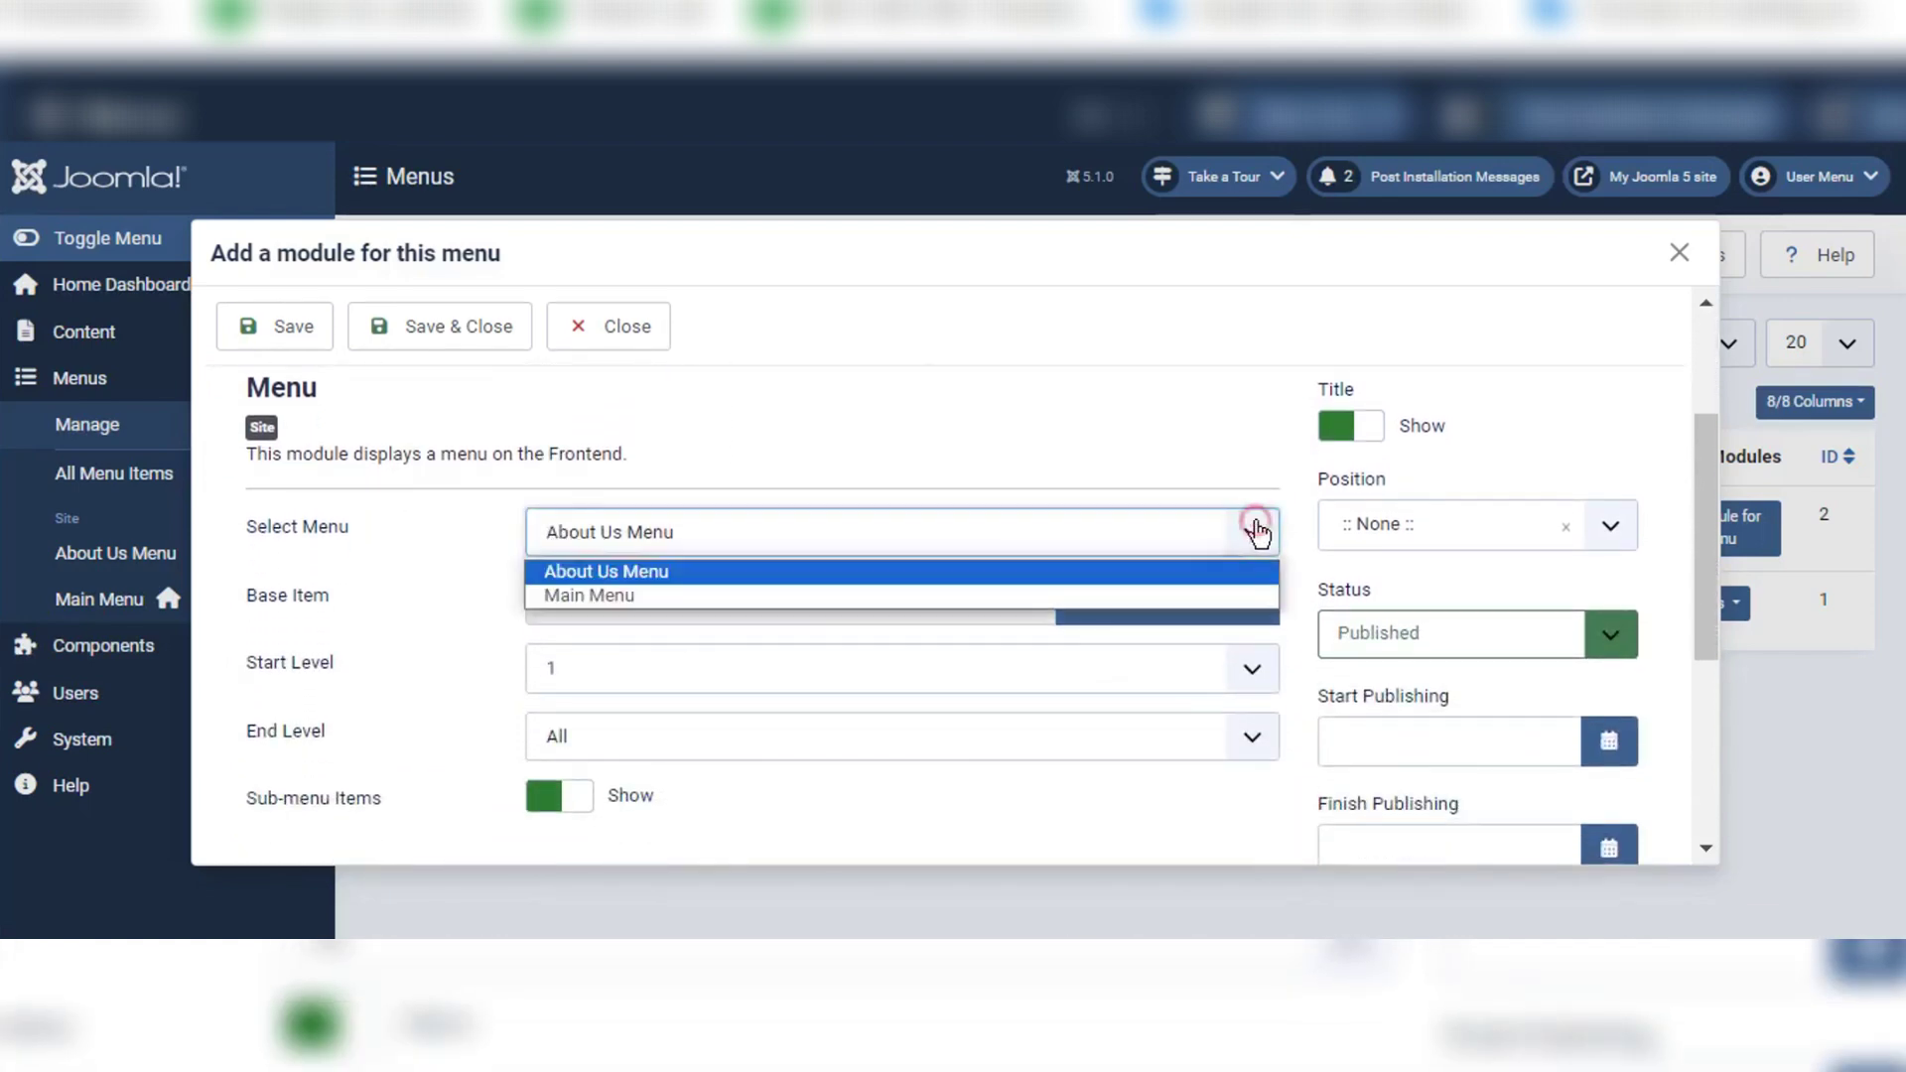
click(1254, 531)
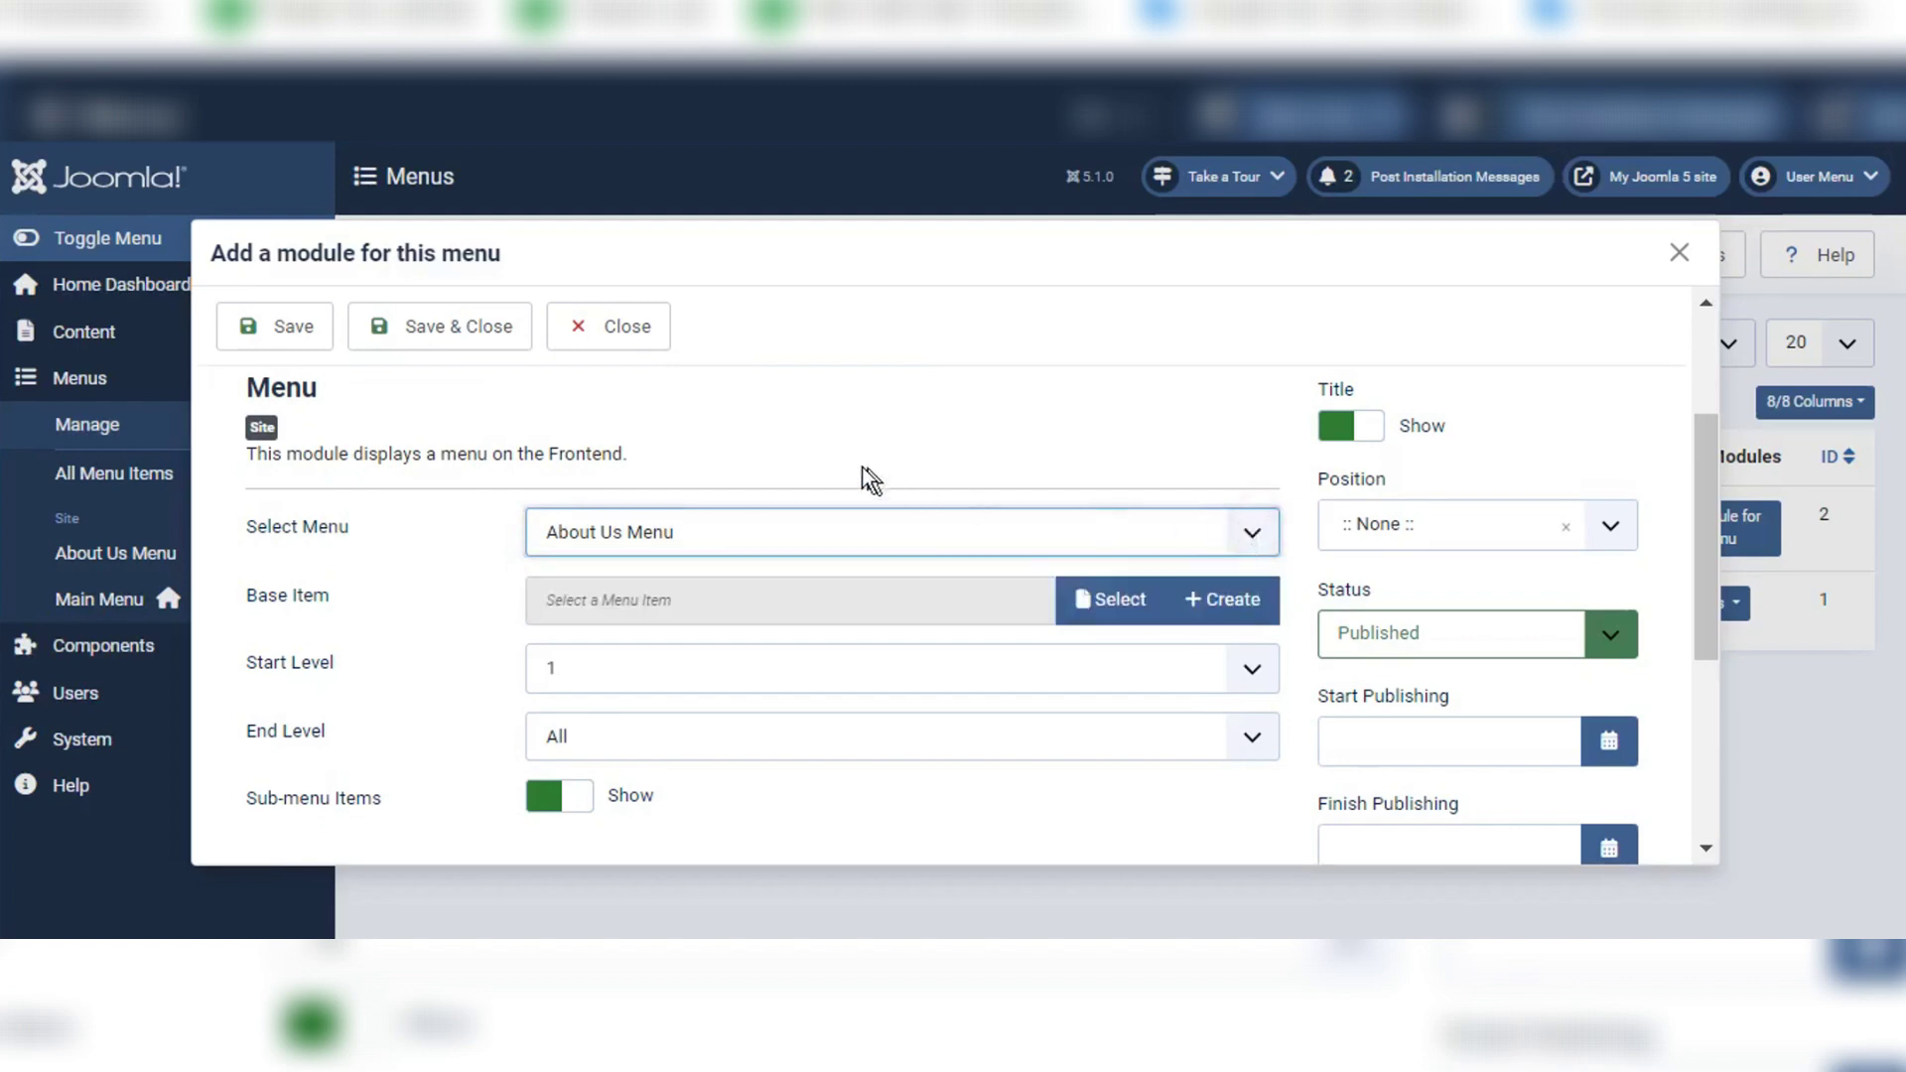
scroll(864, 475, down, 1)
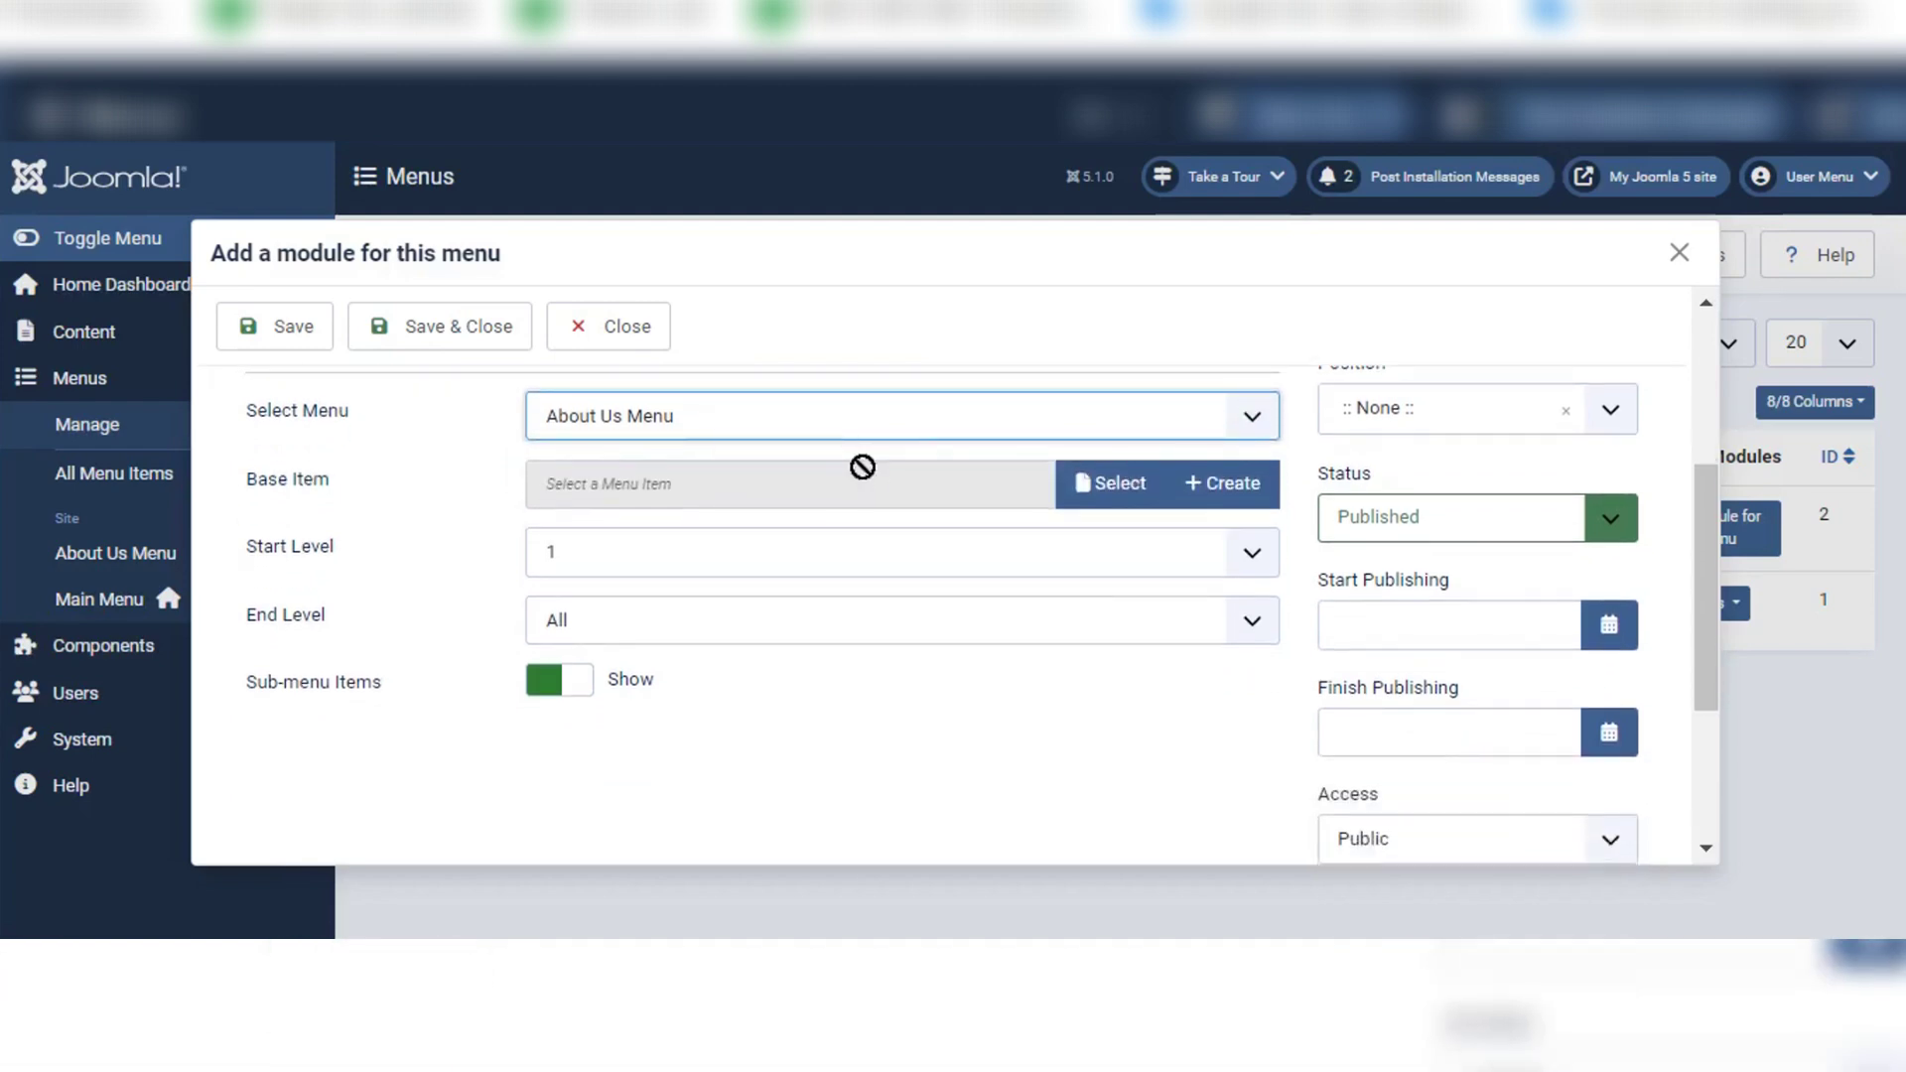
scroll(1158, 627, up, 1)
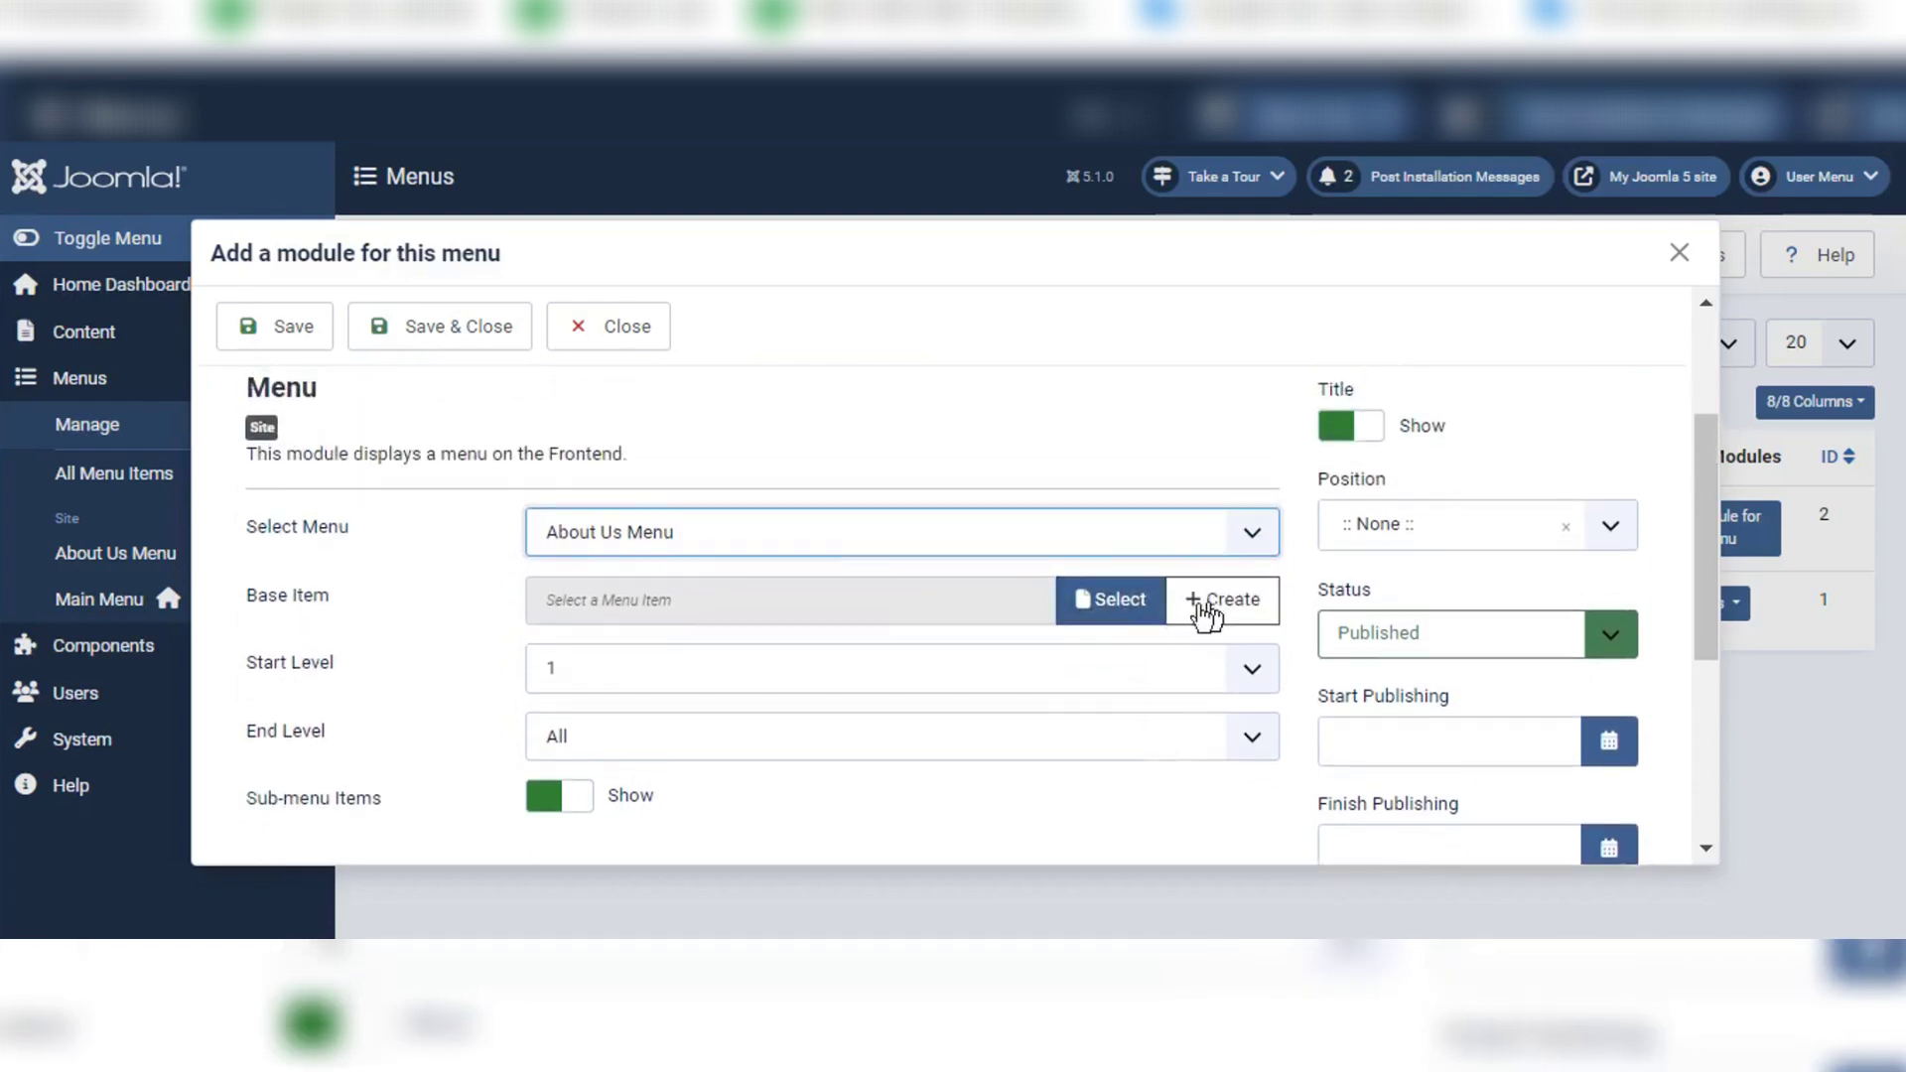
click(1123, 611)
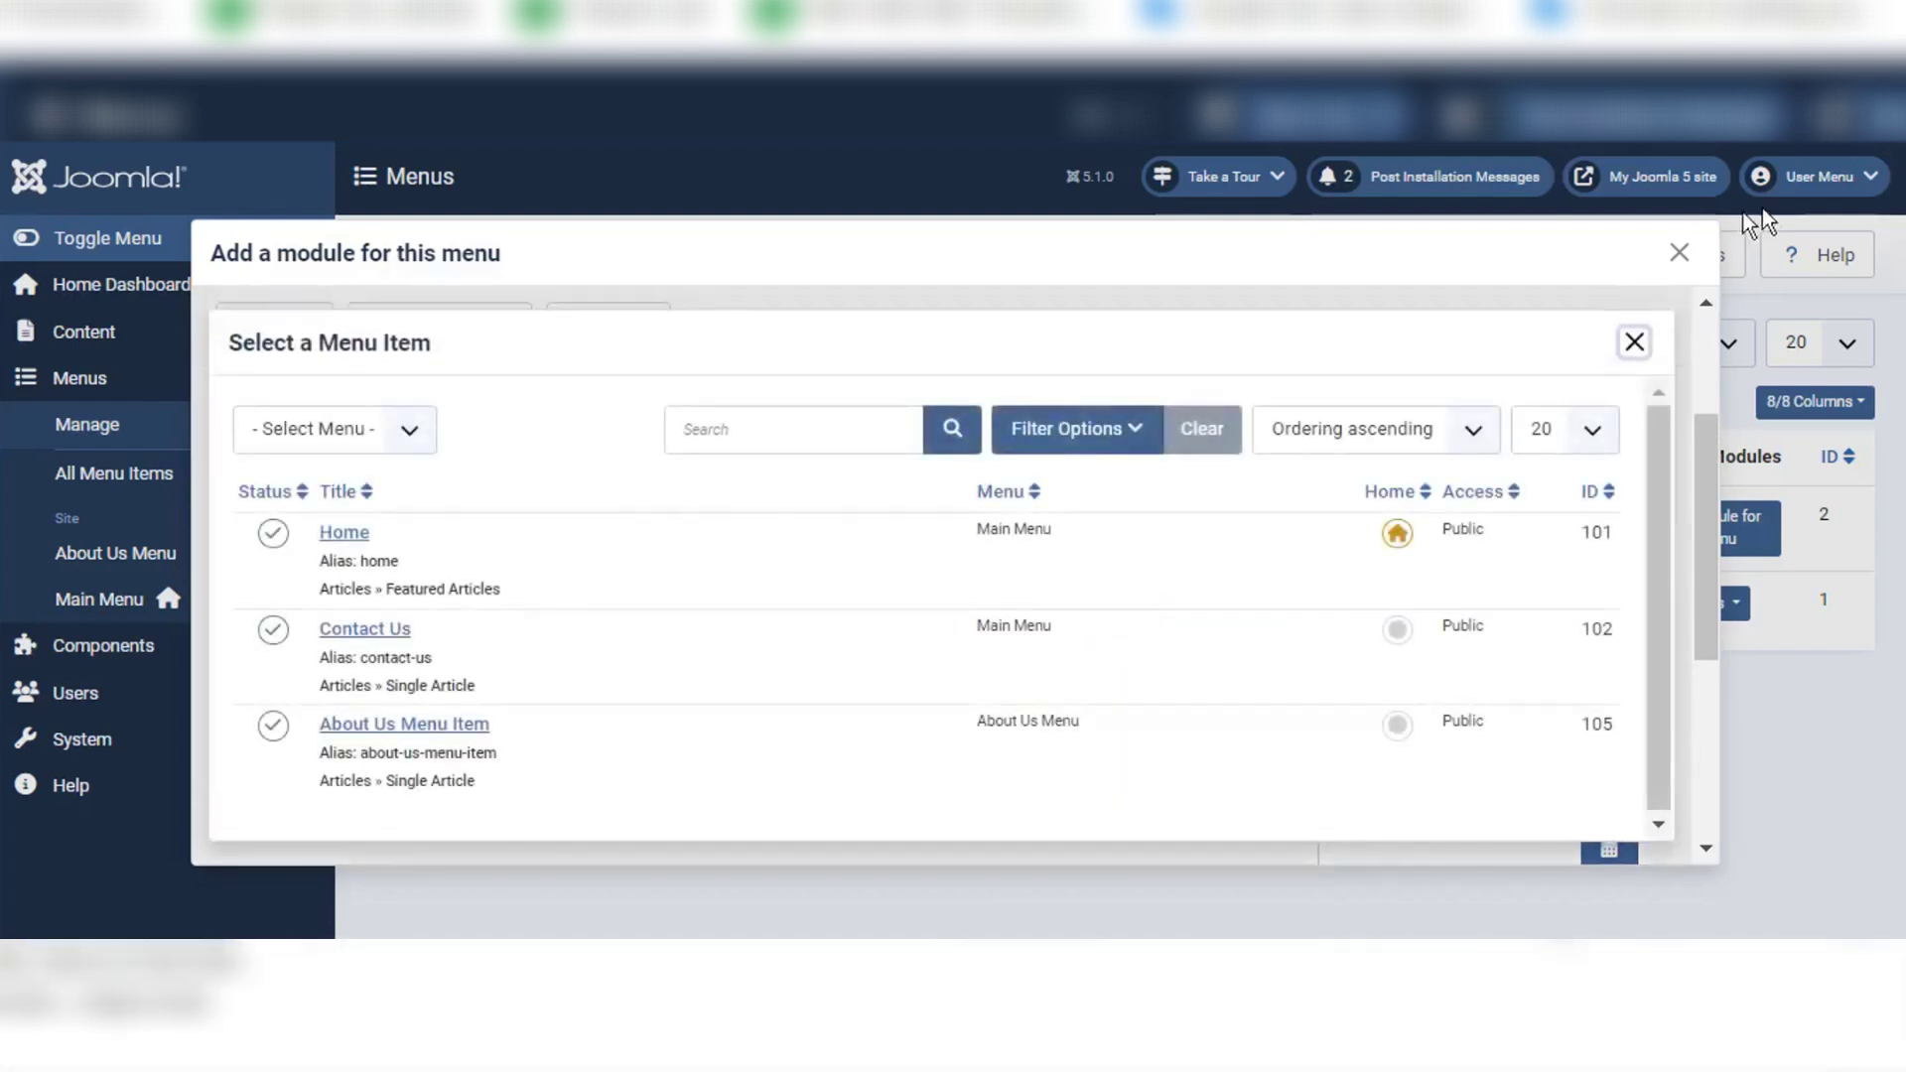
click(1636, 341)
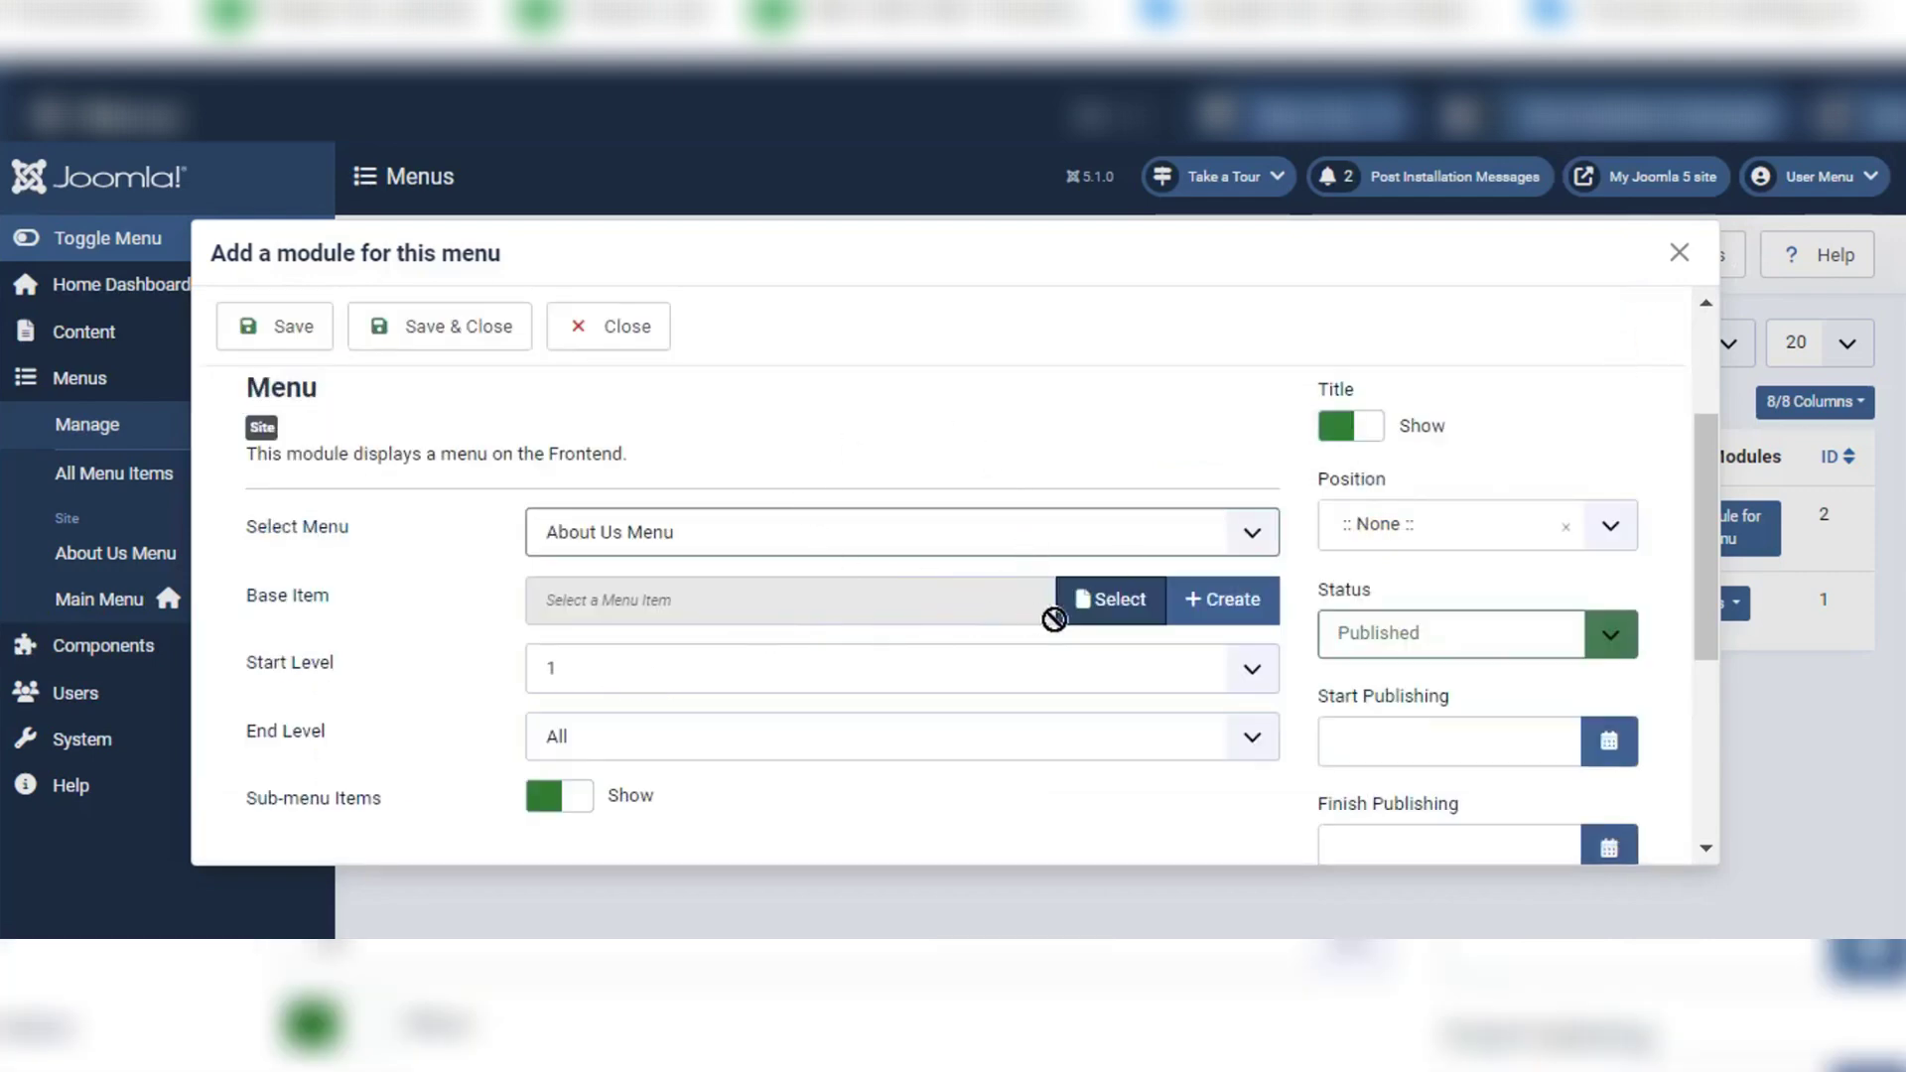
click(1125, 613)
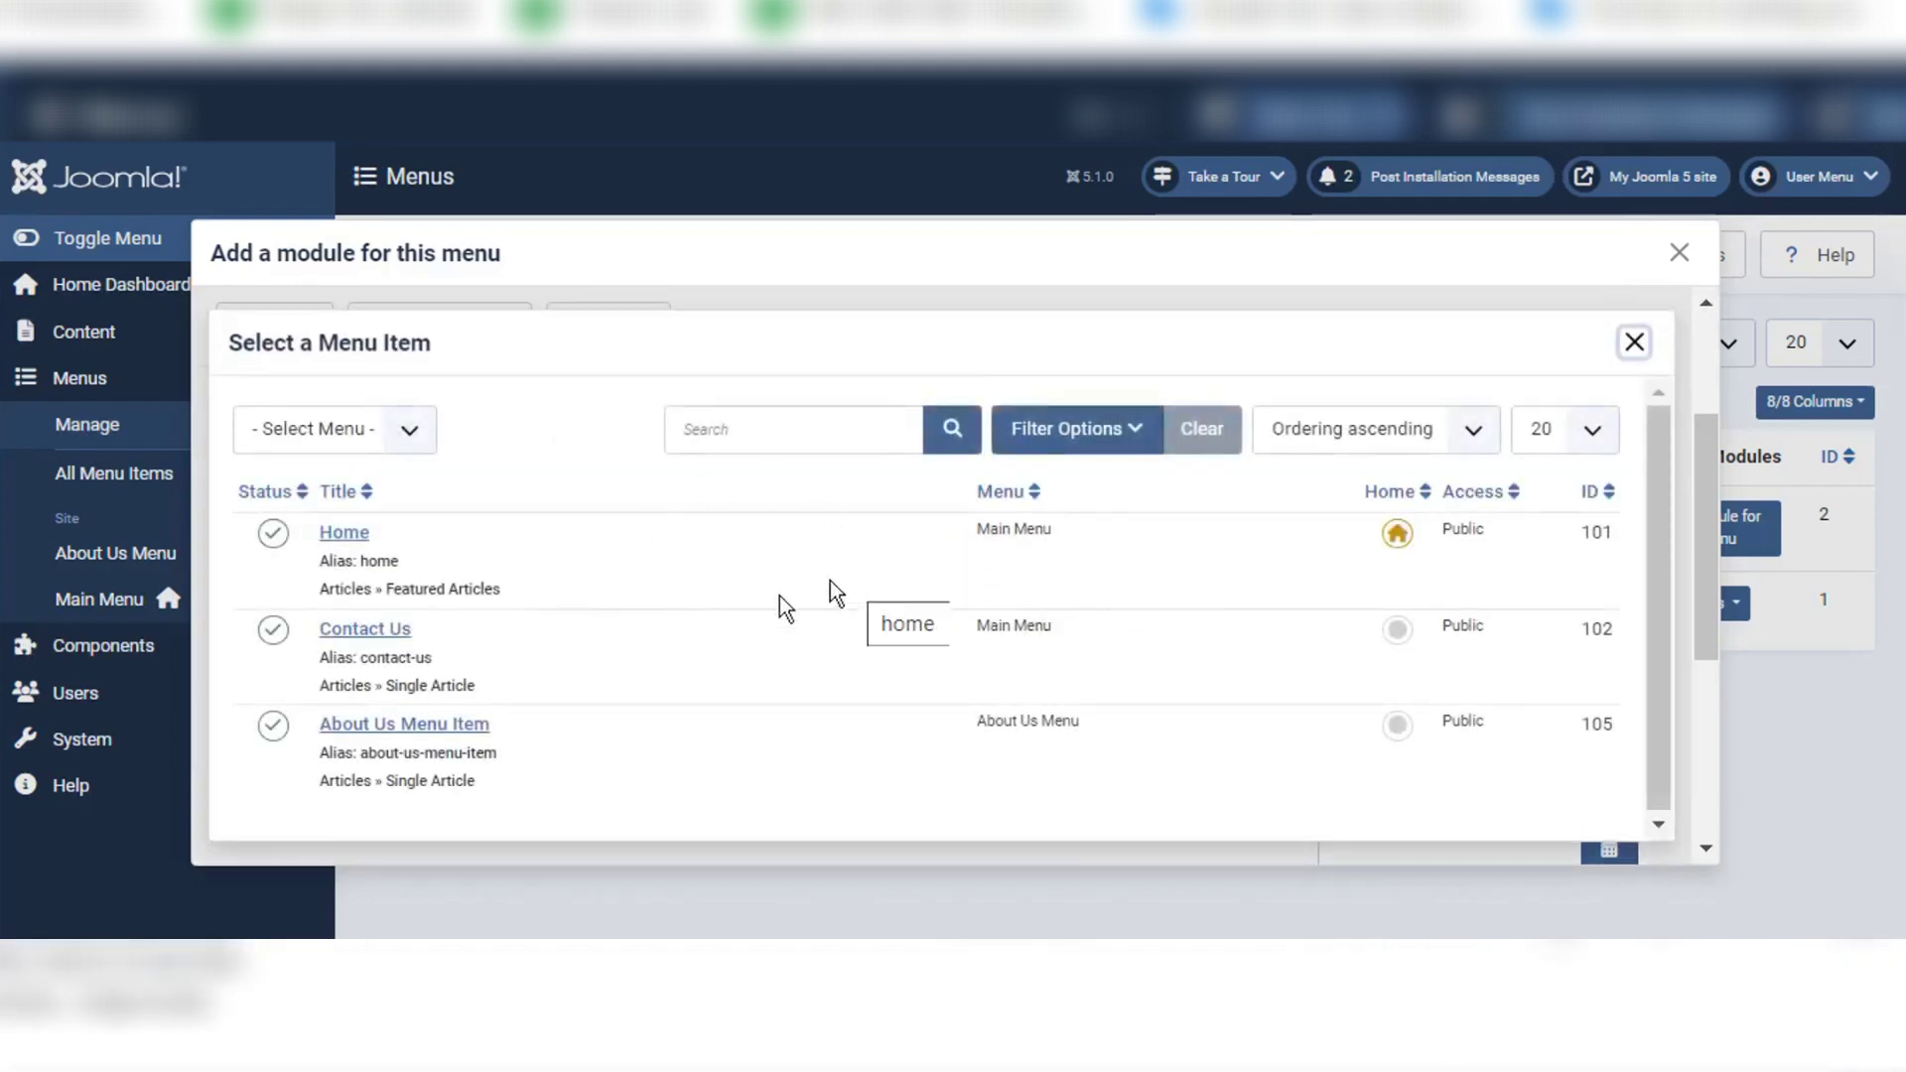
click(998, 343)
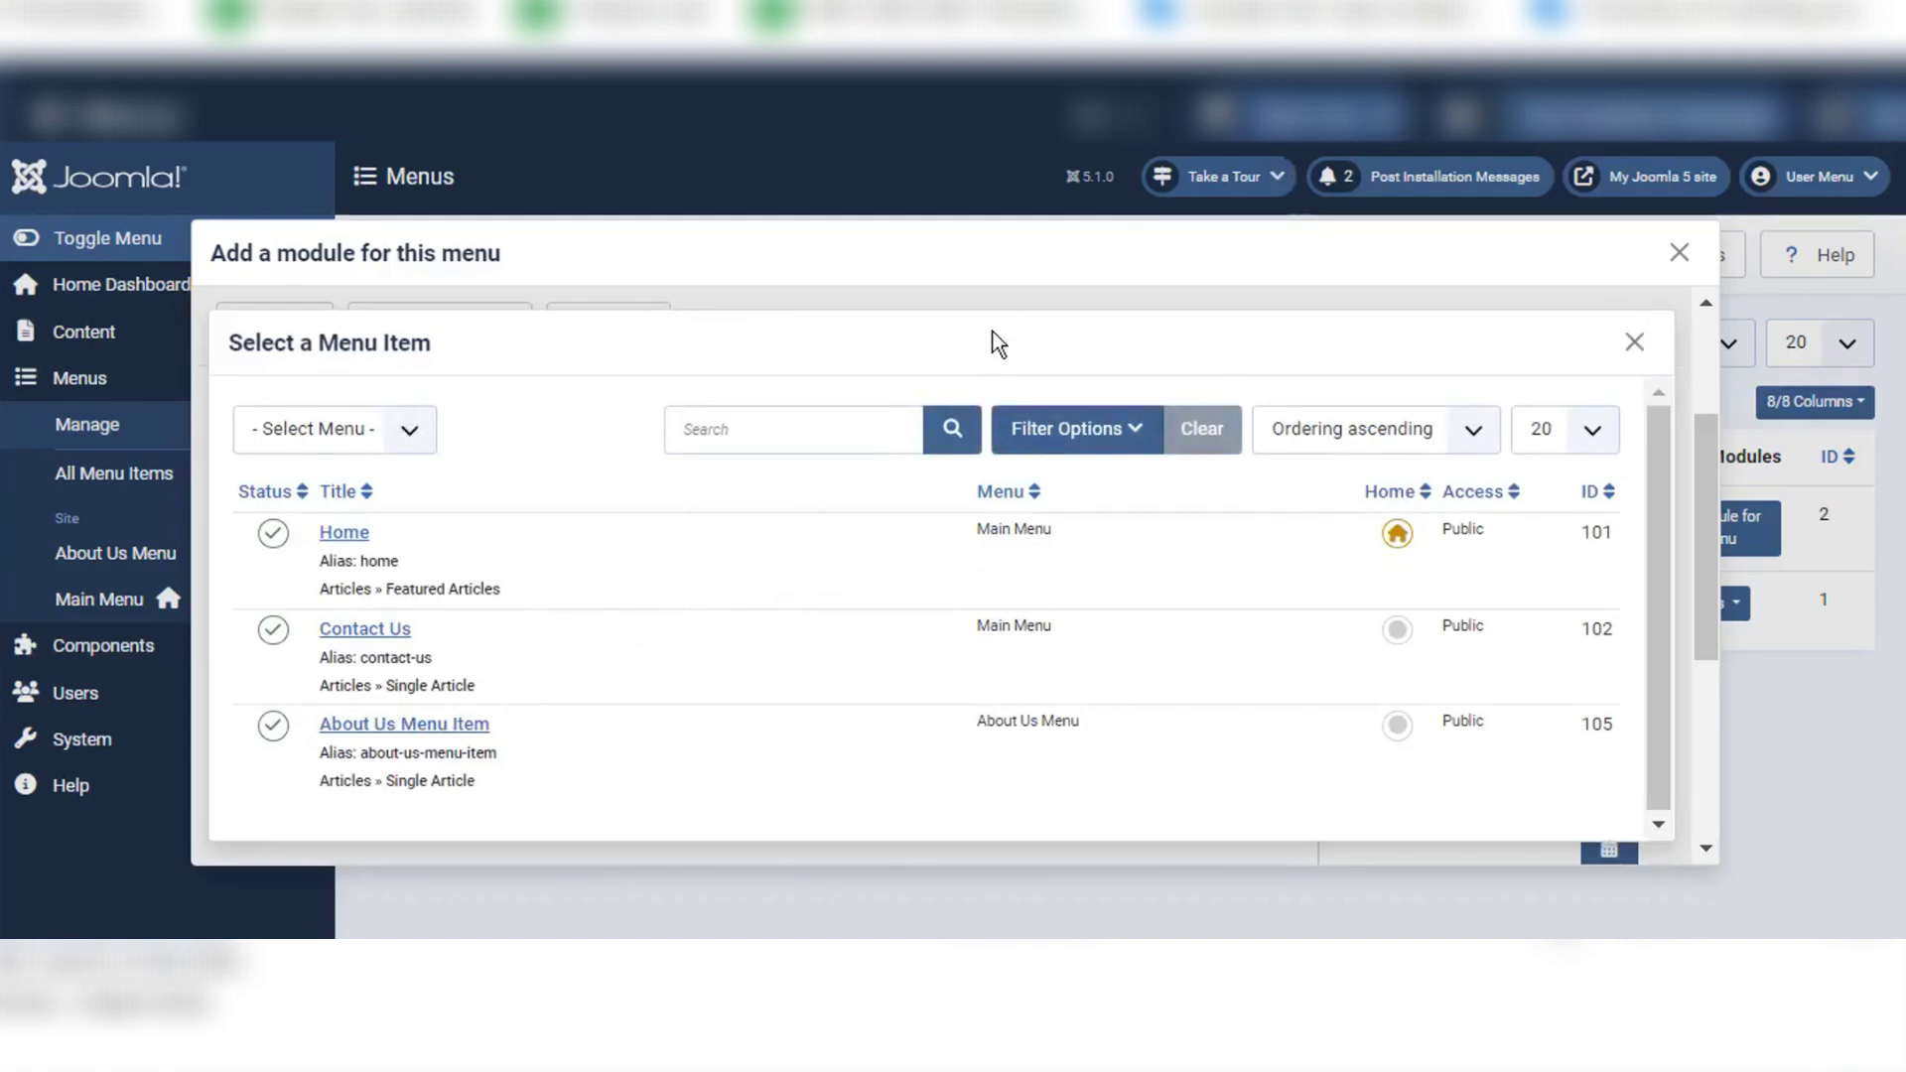
click(380, 725)
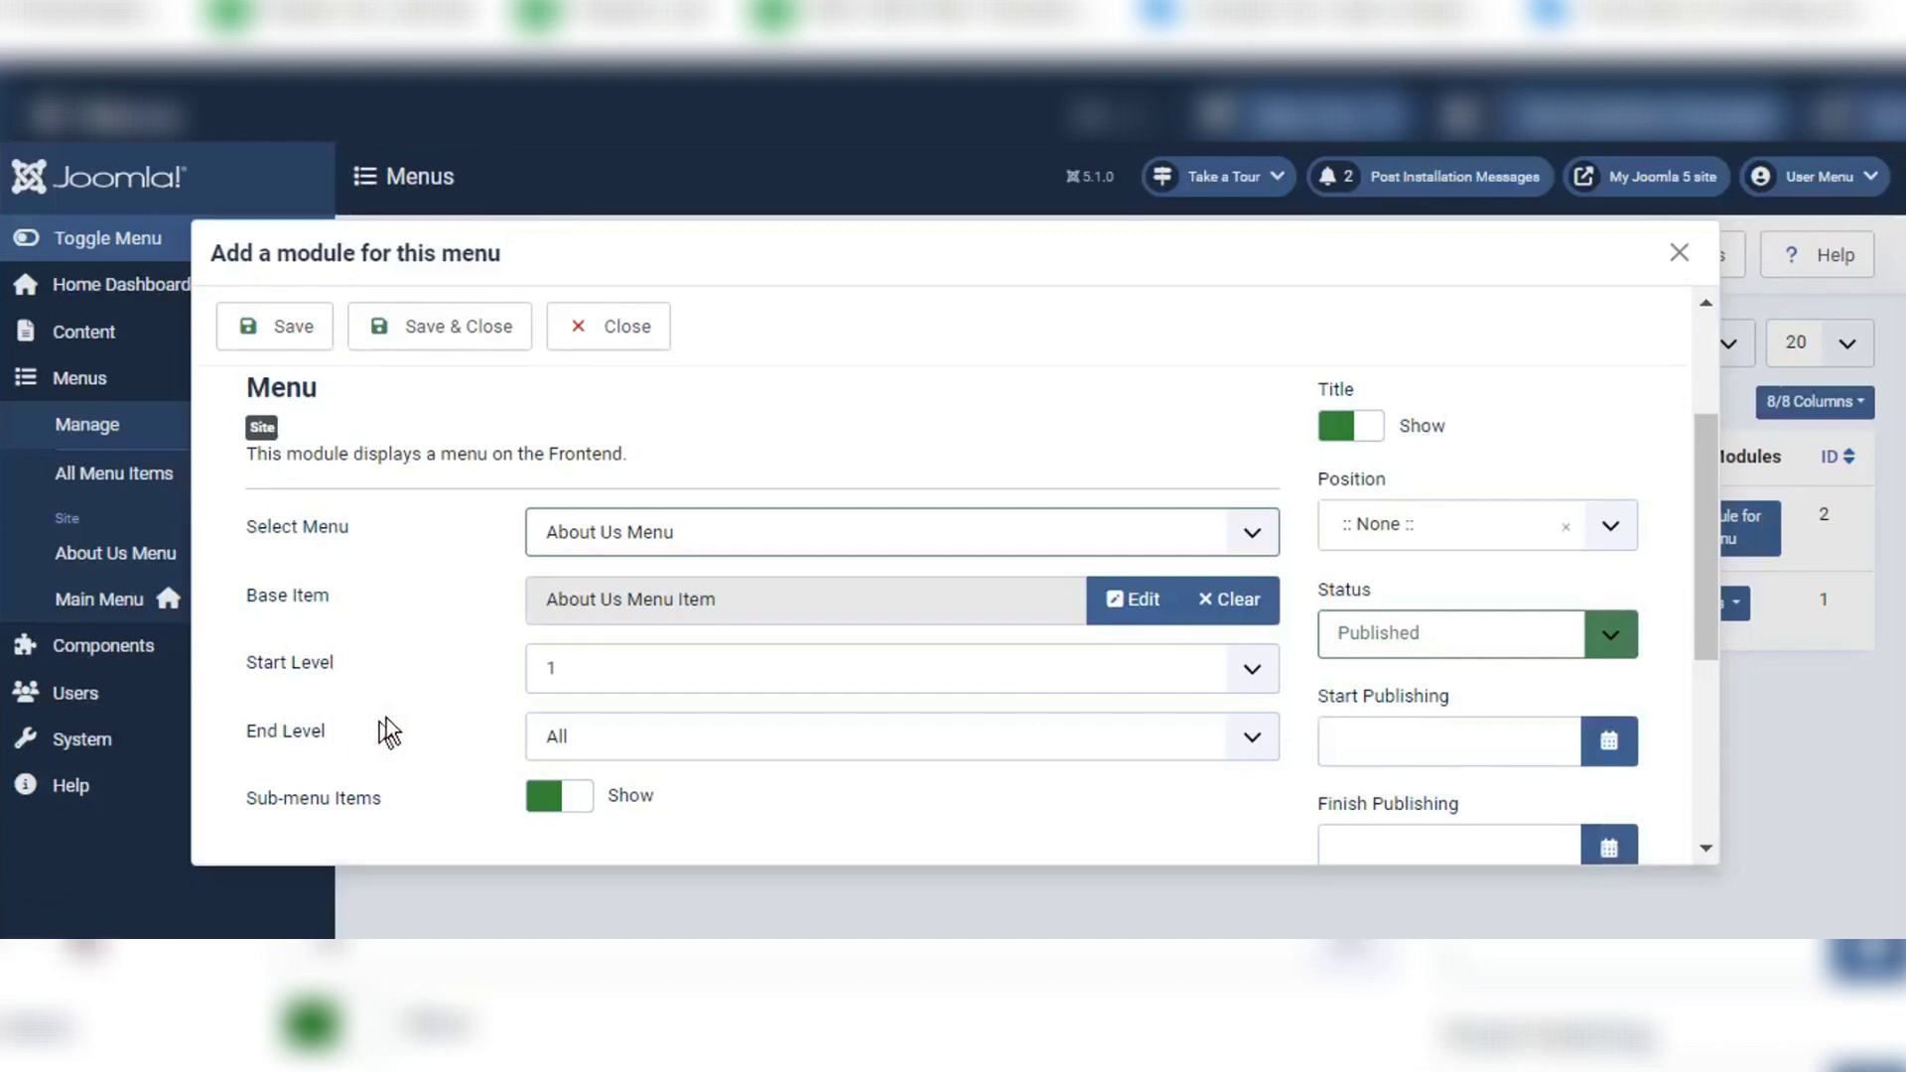
Step: Set the About Us module's position to Banner [banner]
scroll(719, 729, down, 2)
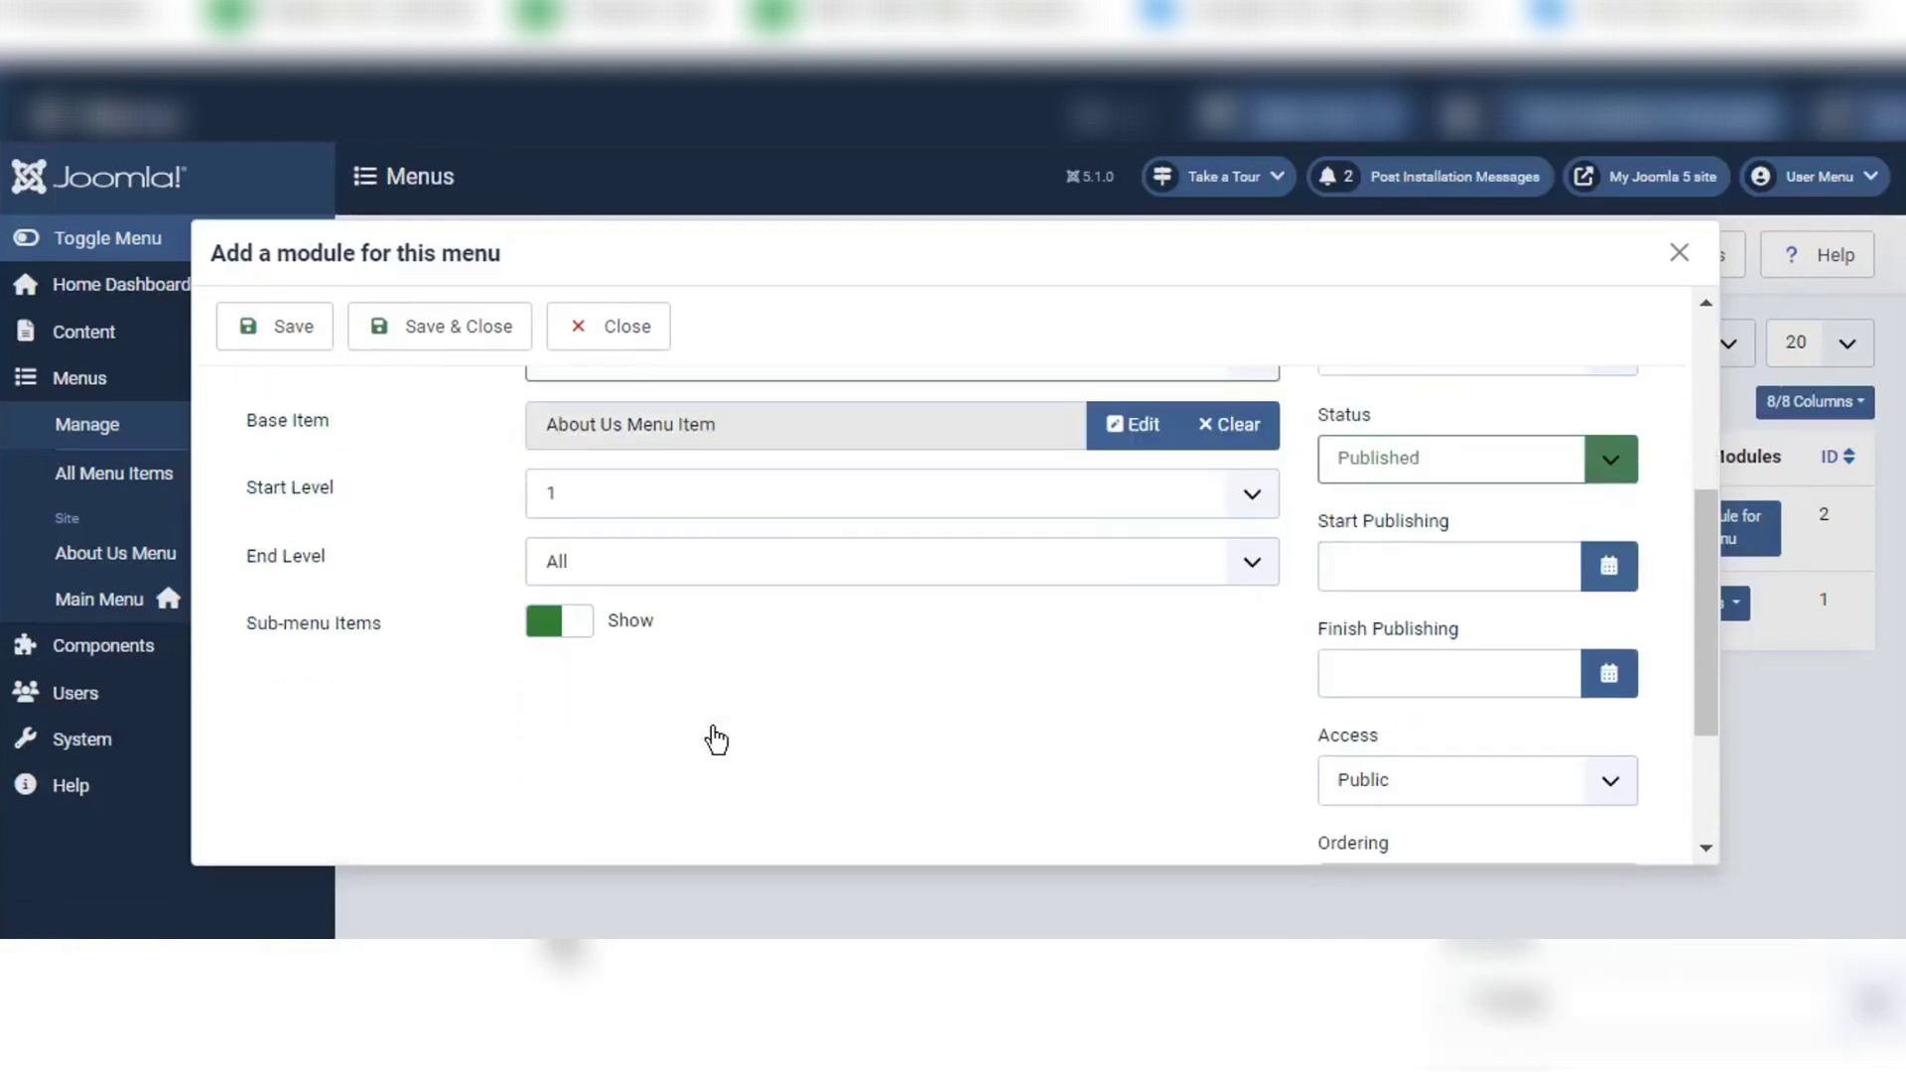
scroll(715, 737, up, 1)
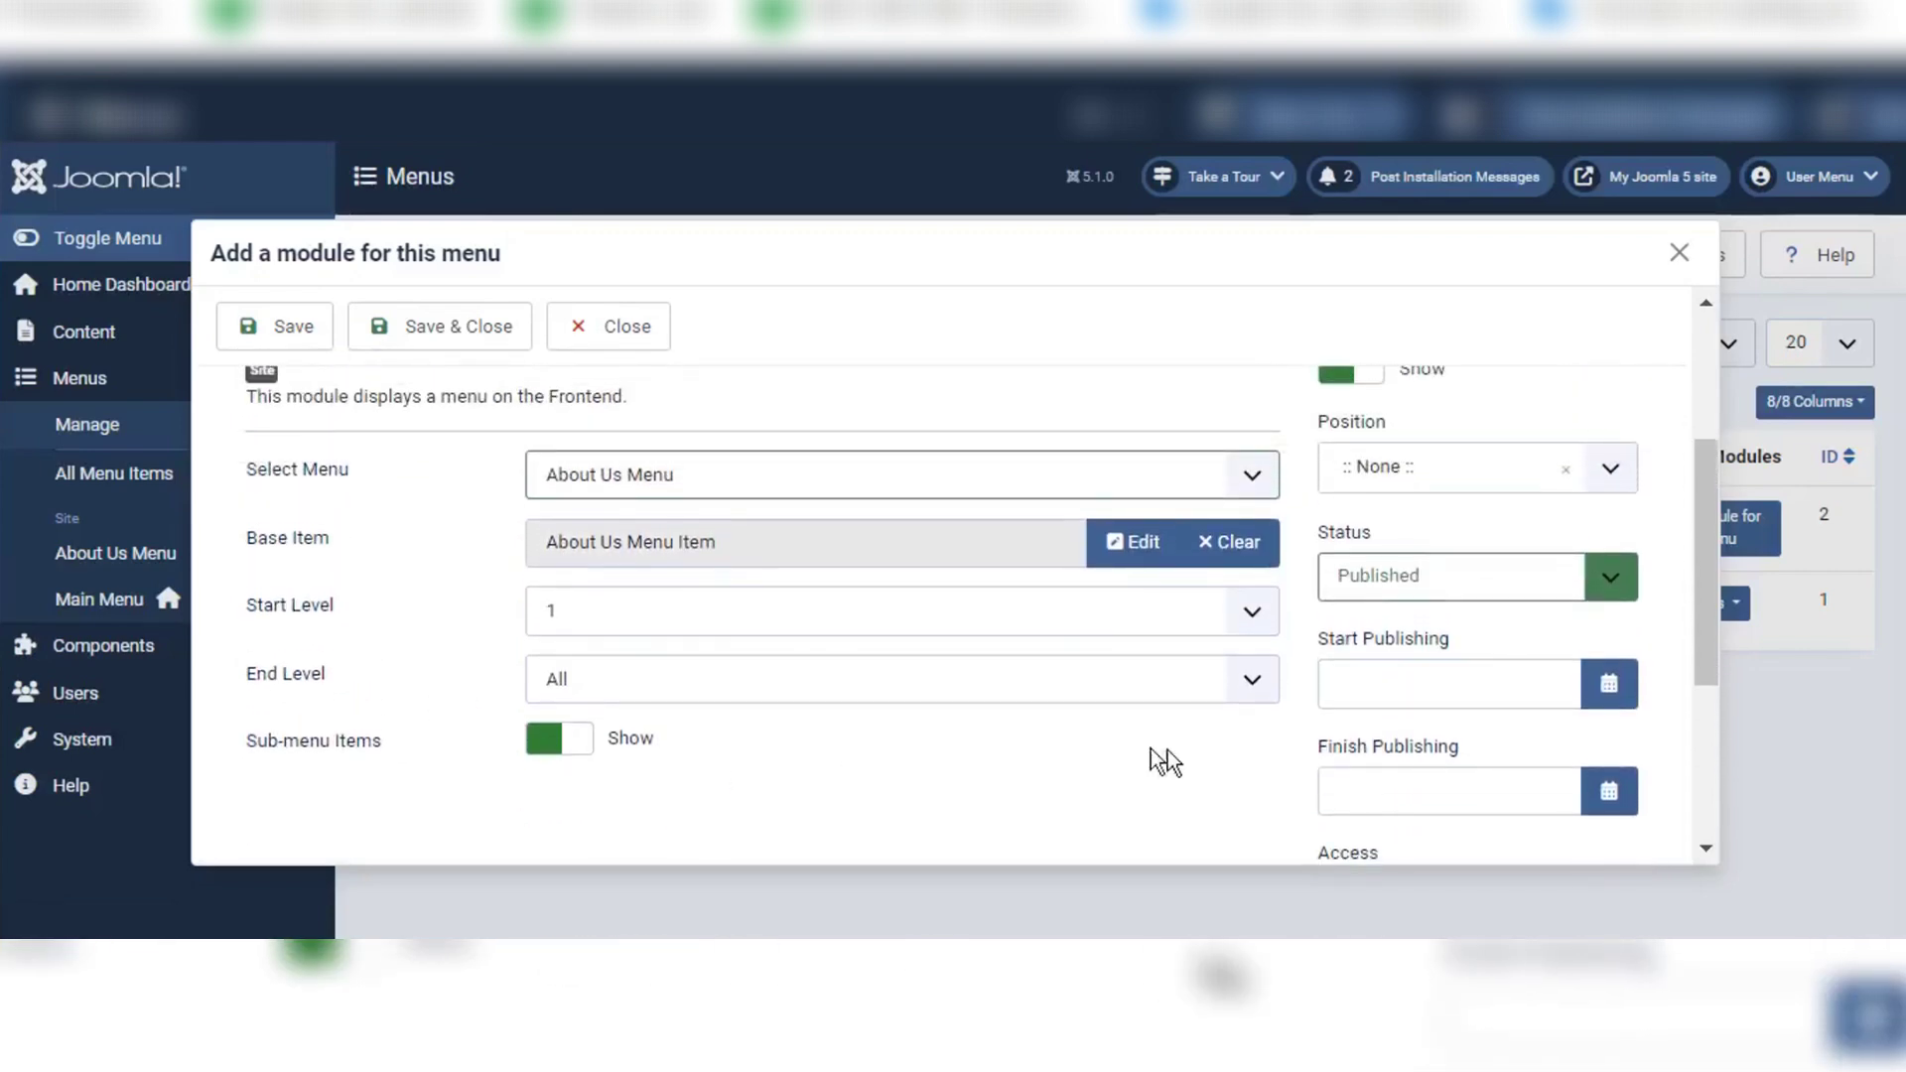
mouse_move(1709, 615)
mouse_down()
mouse_move(1712, 538)
mouse_move(1713, 629)
mouse_up()
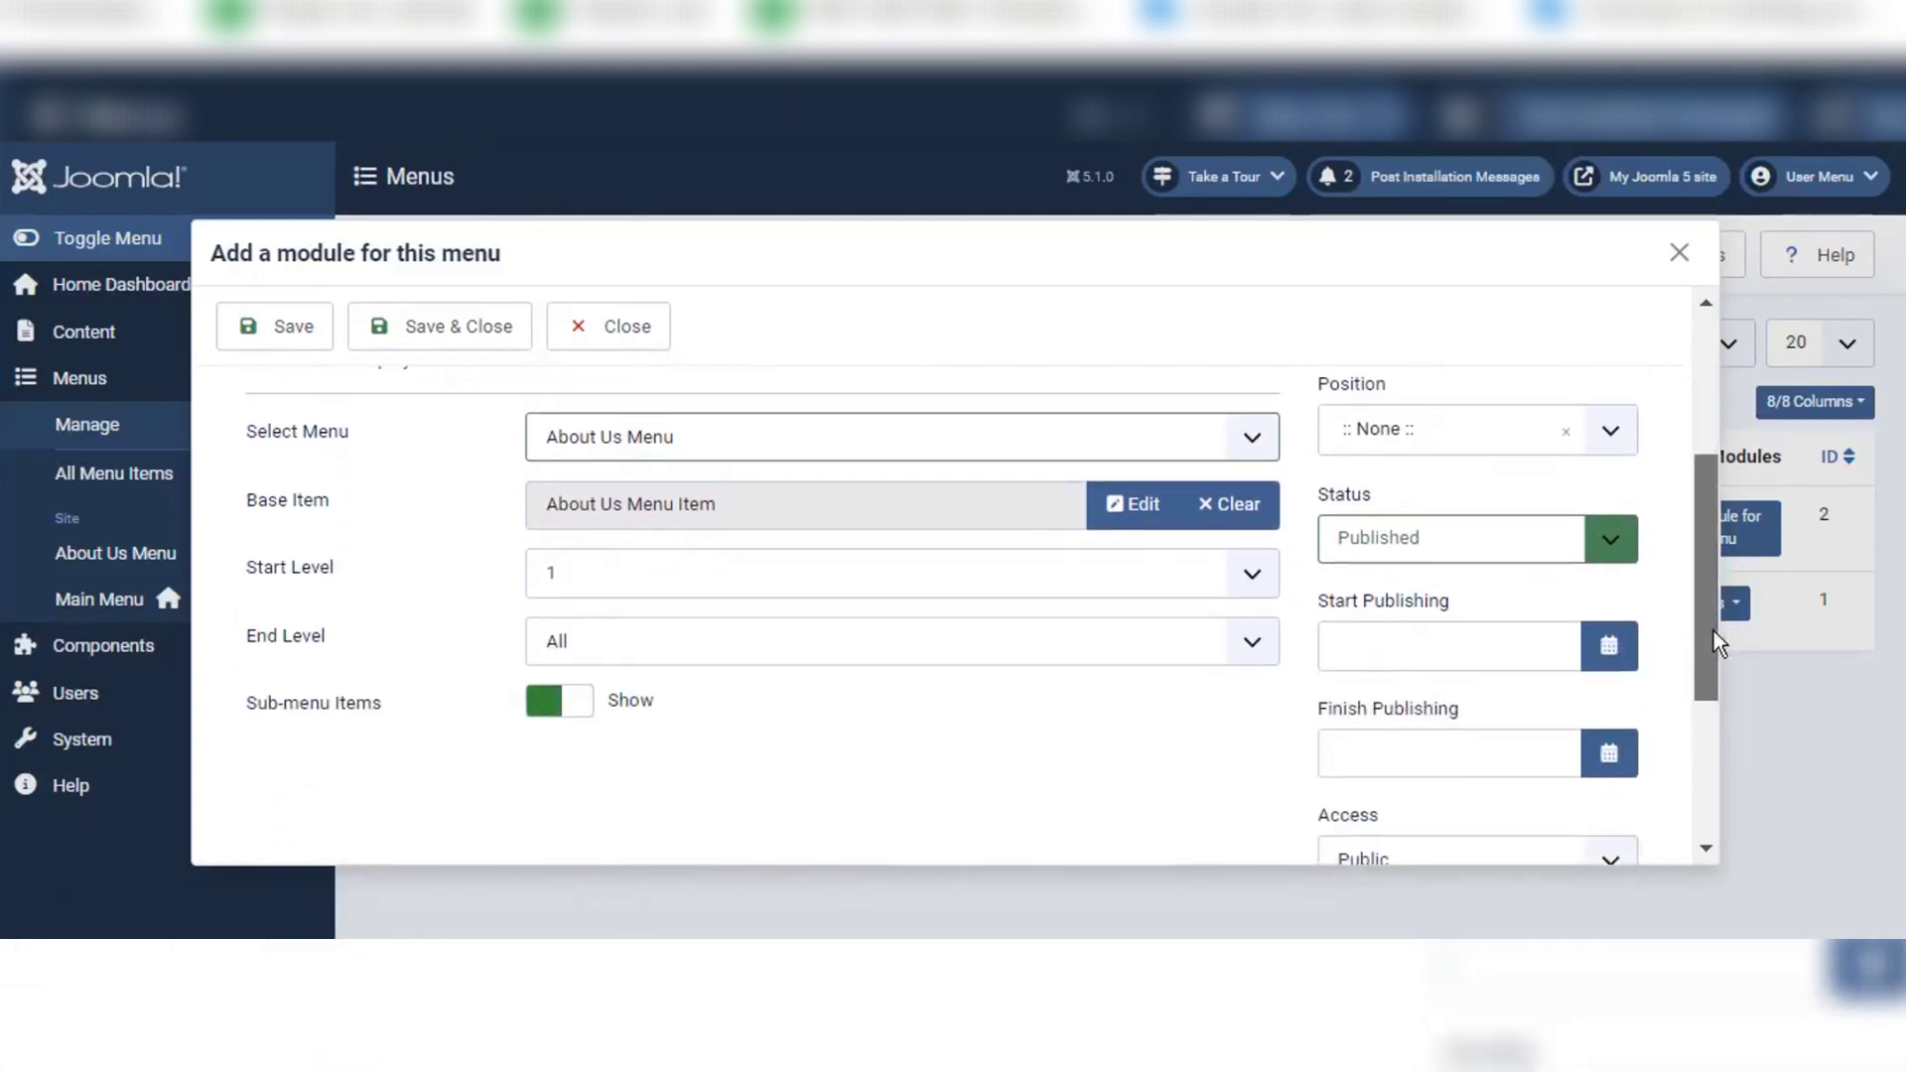
click(1609, 434)
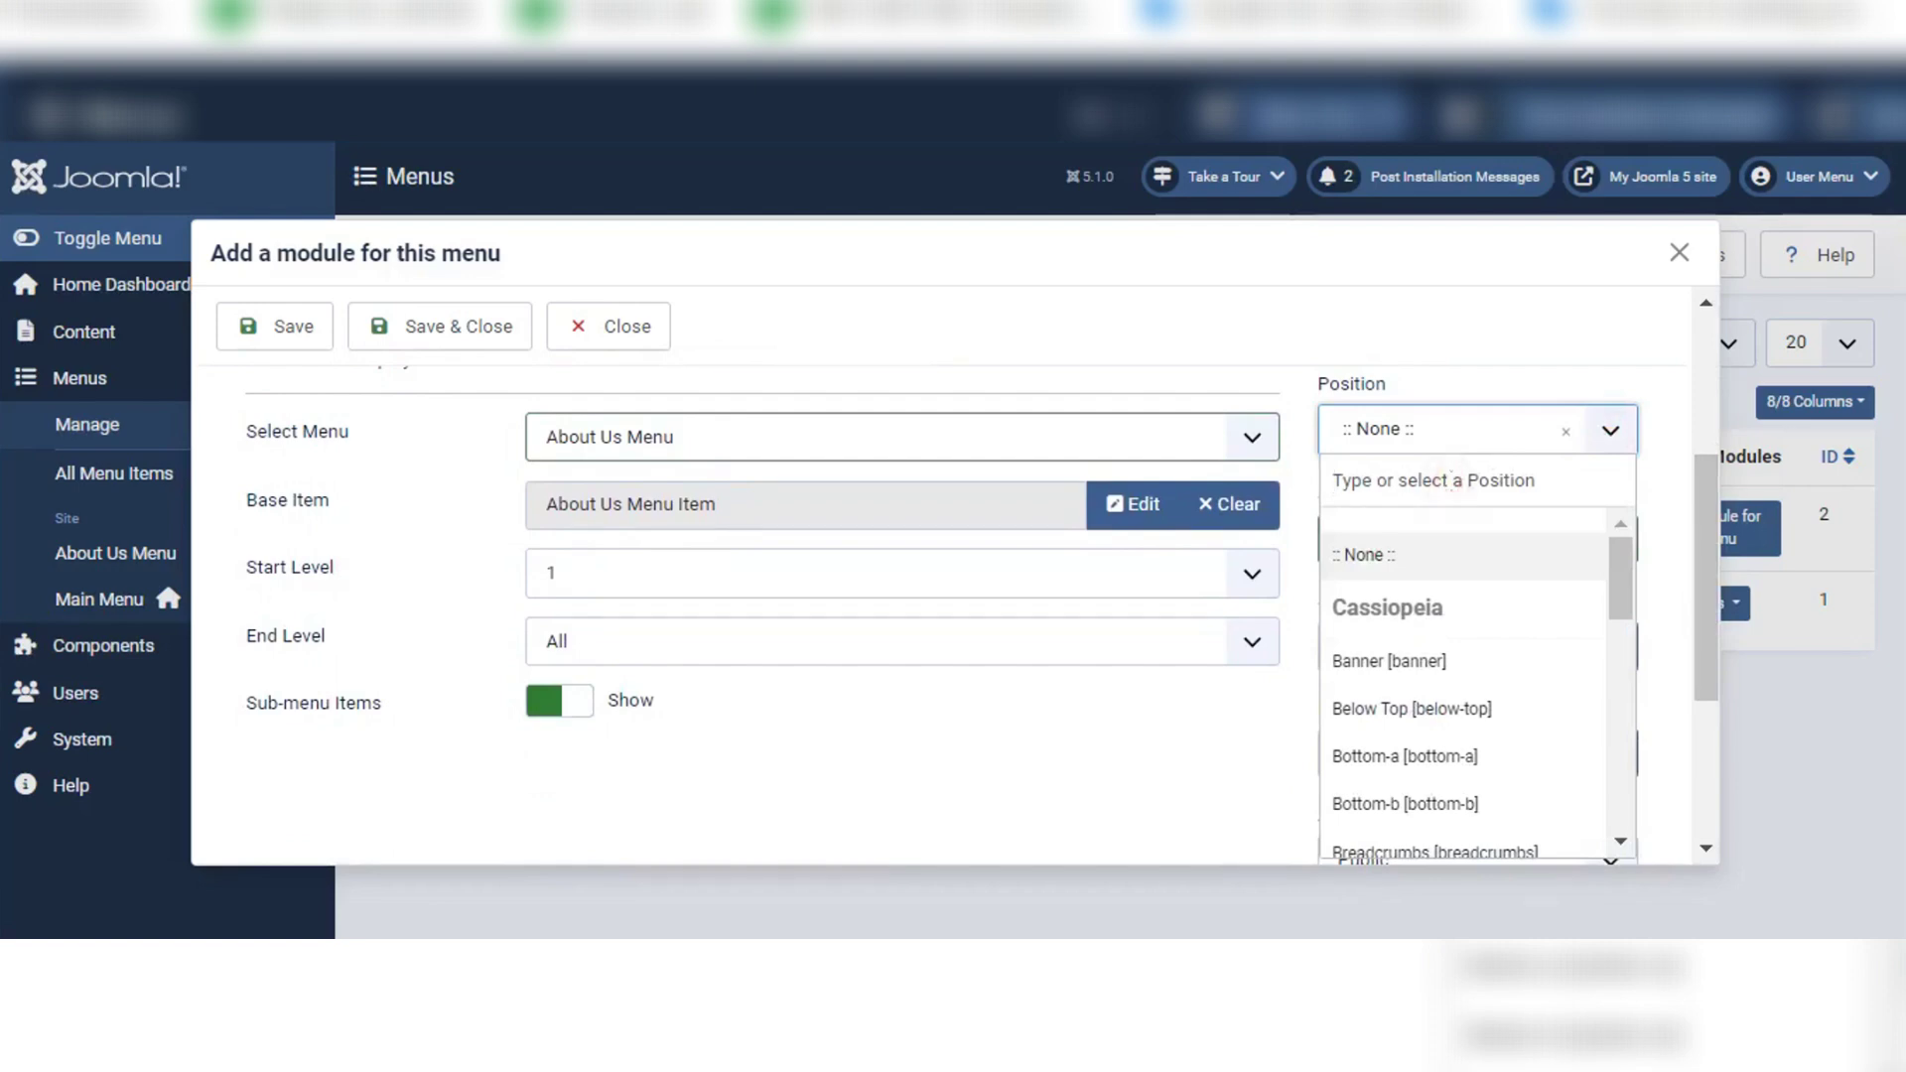
text(b)
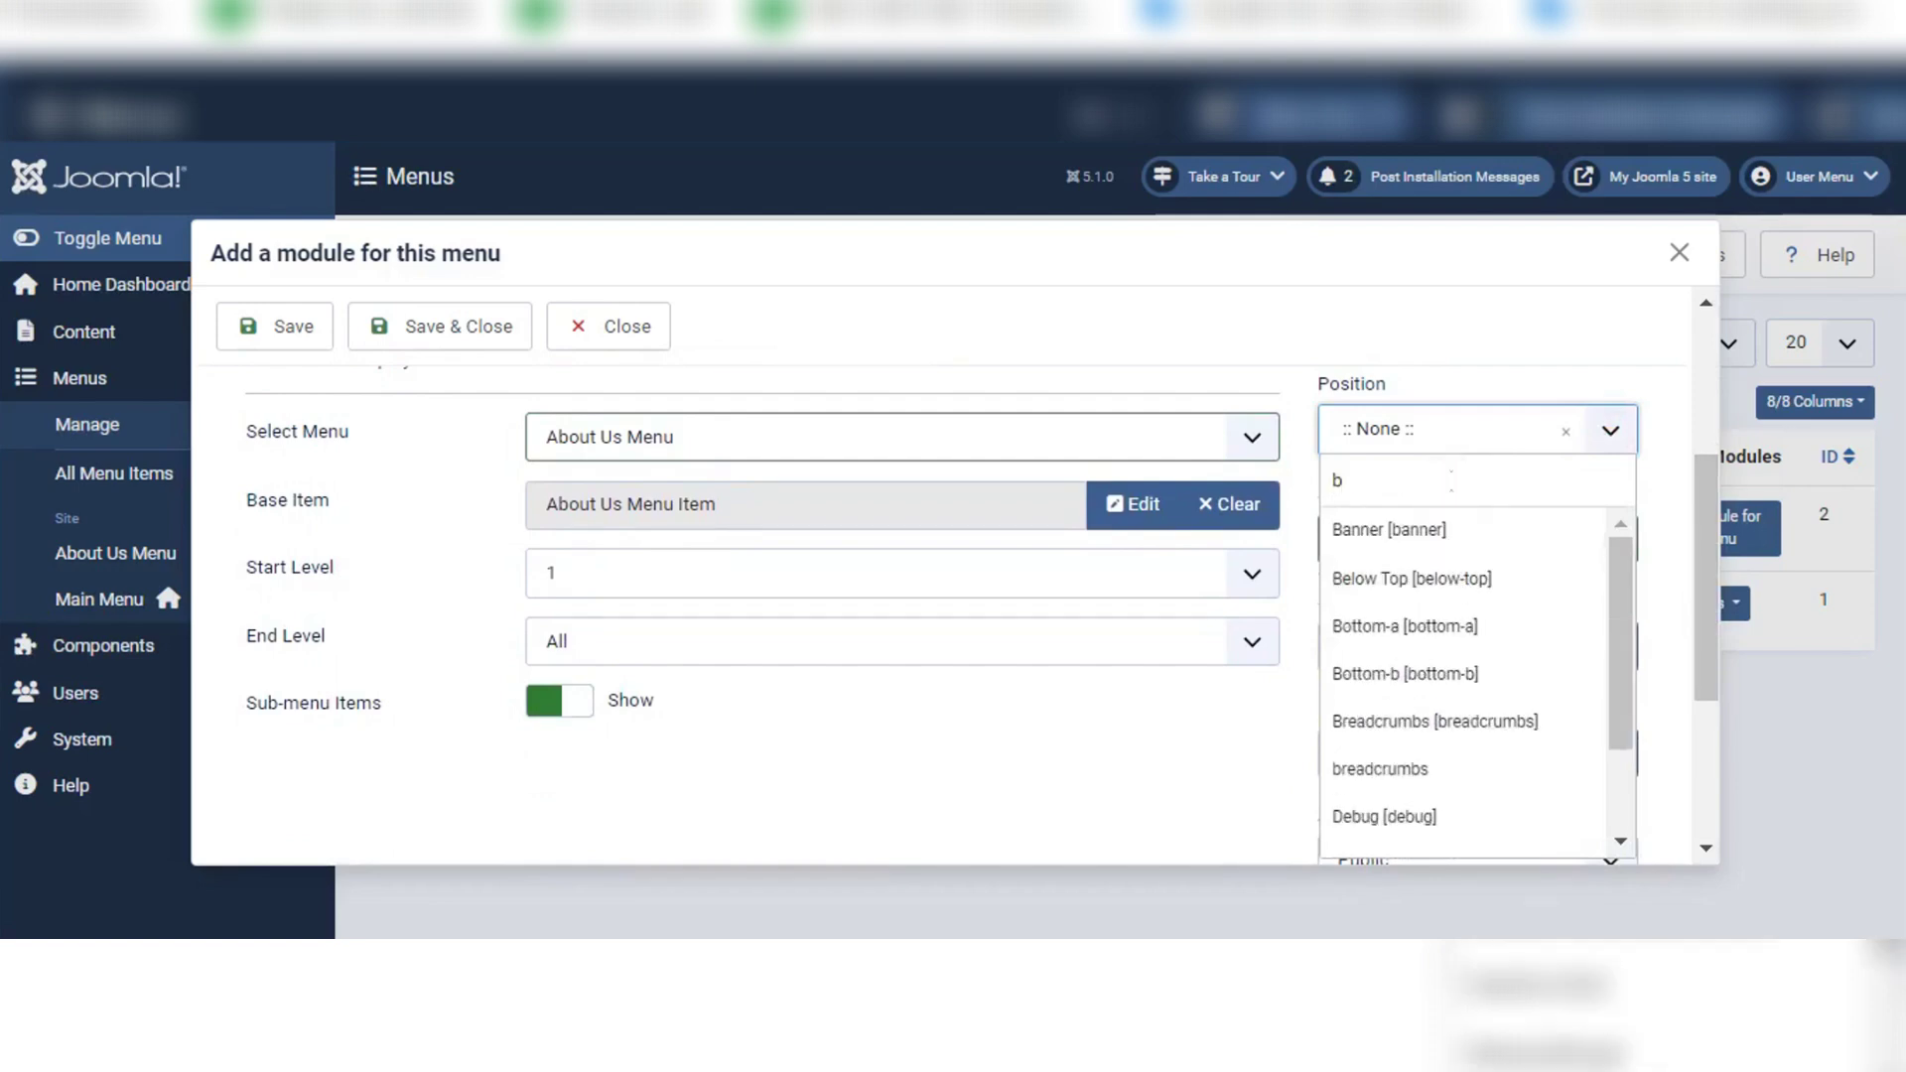
text(anner)
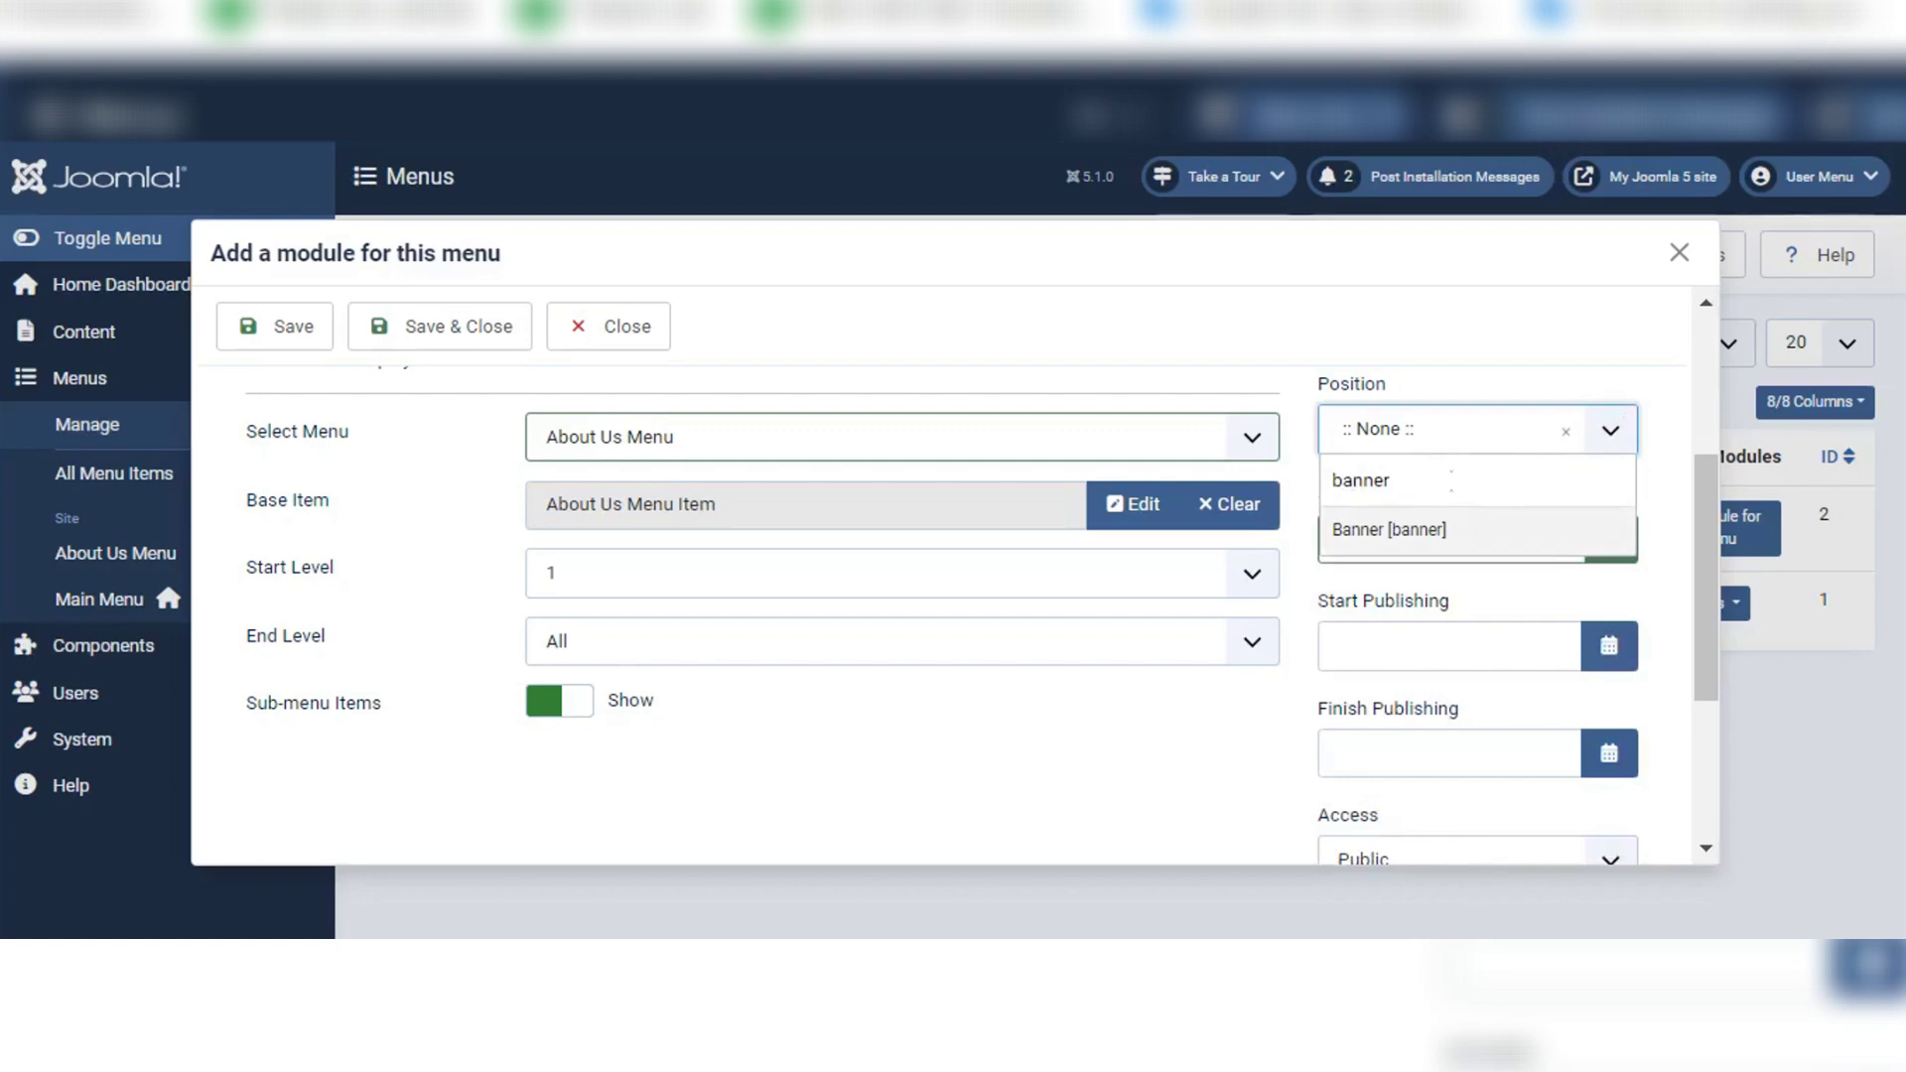
key(Return)
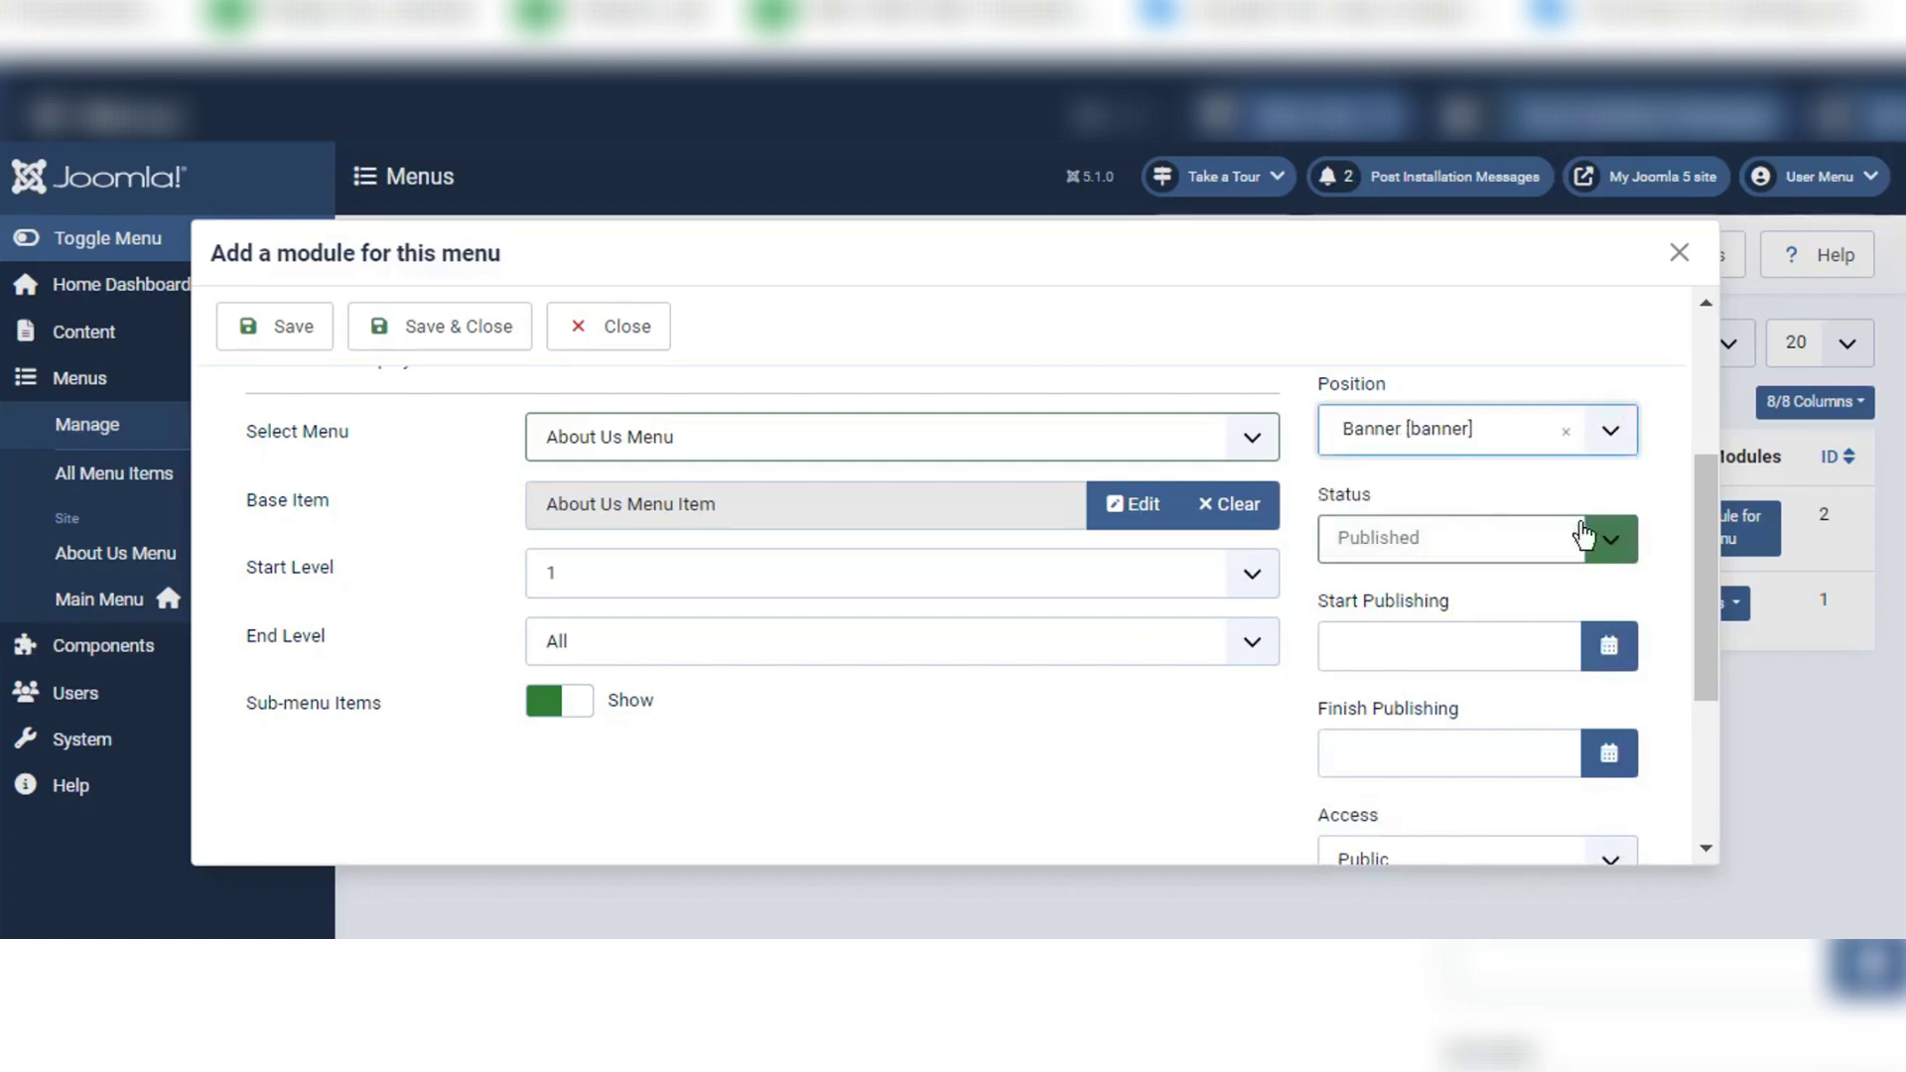
Step: Review the new About Us module's remaining settings, then save and close it
scroll(1451, 729, down, 3)
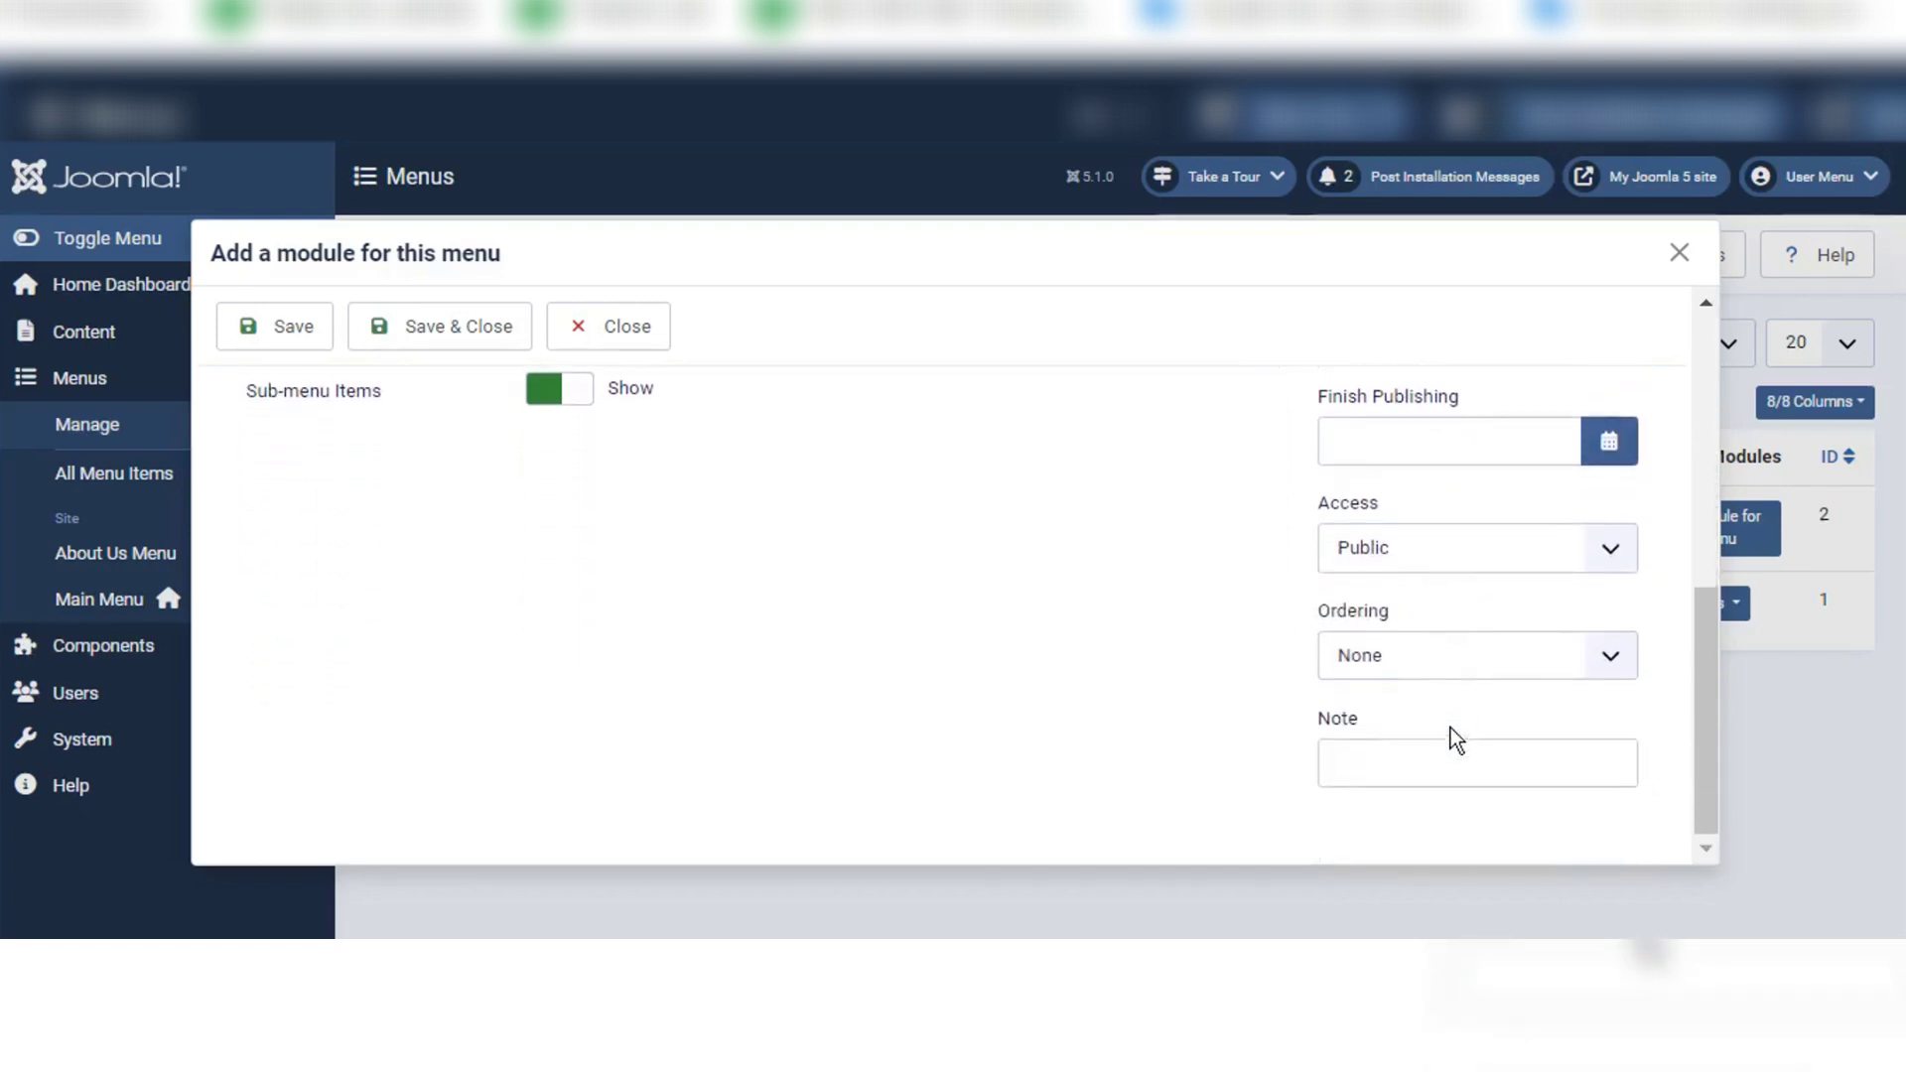
scroll(1451, 728, up, 3)
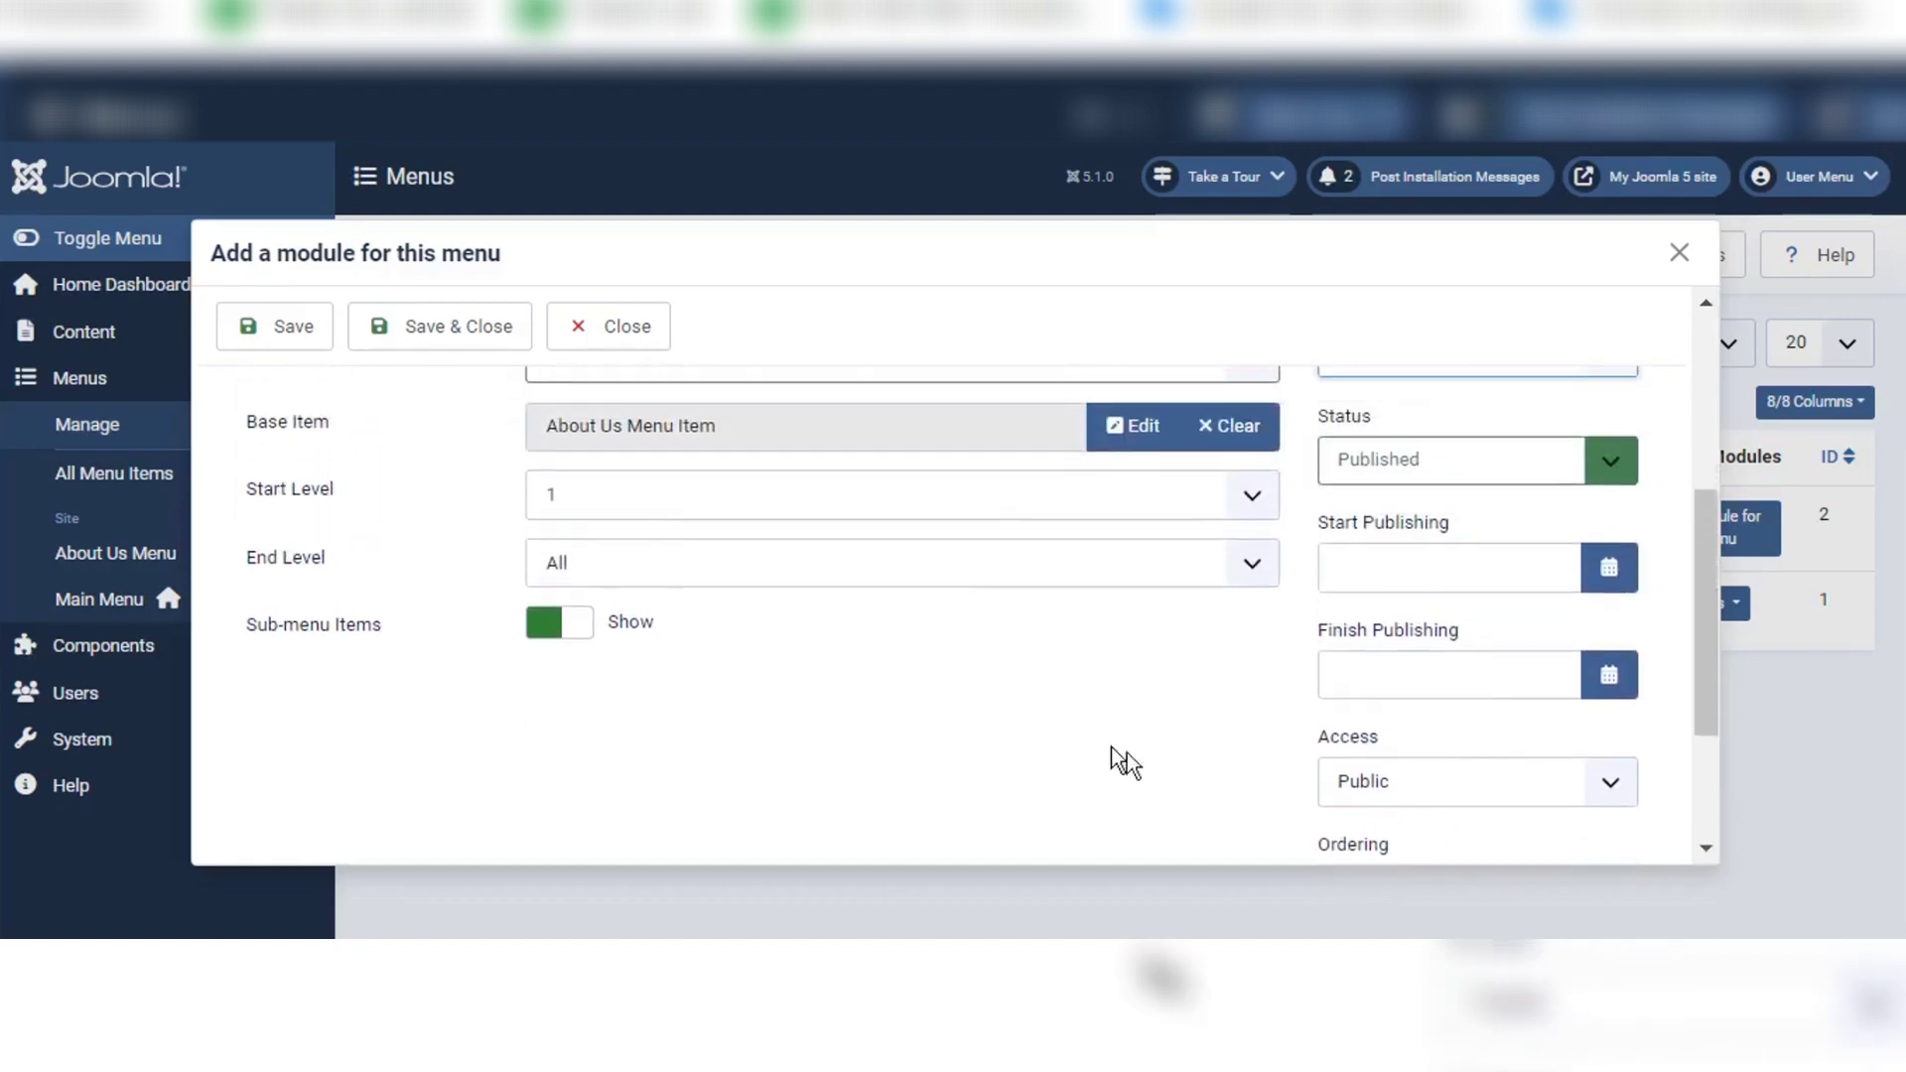
scroll(1110, 747, up, 2)
scroll(1111, 747, up, 2)
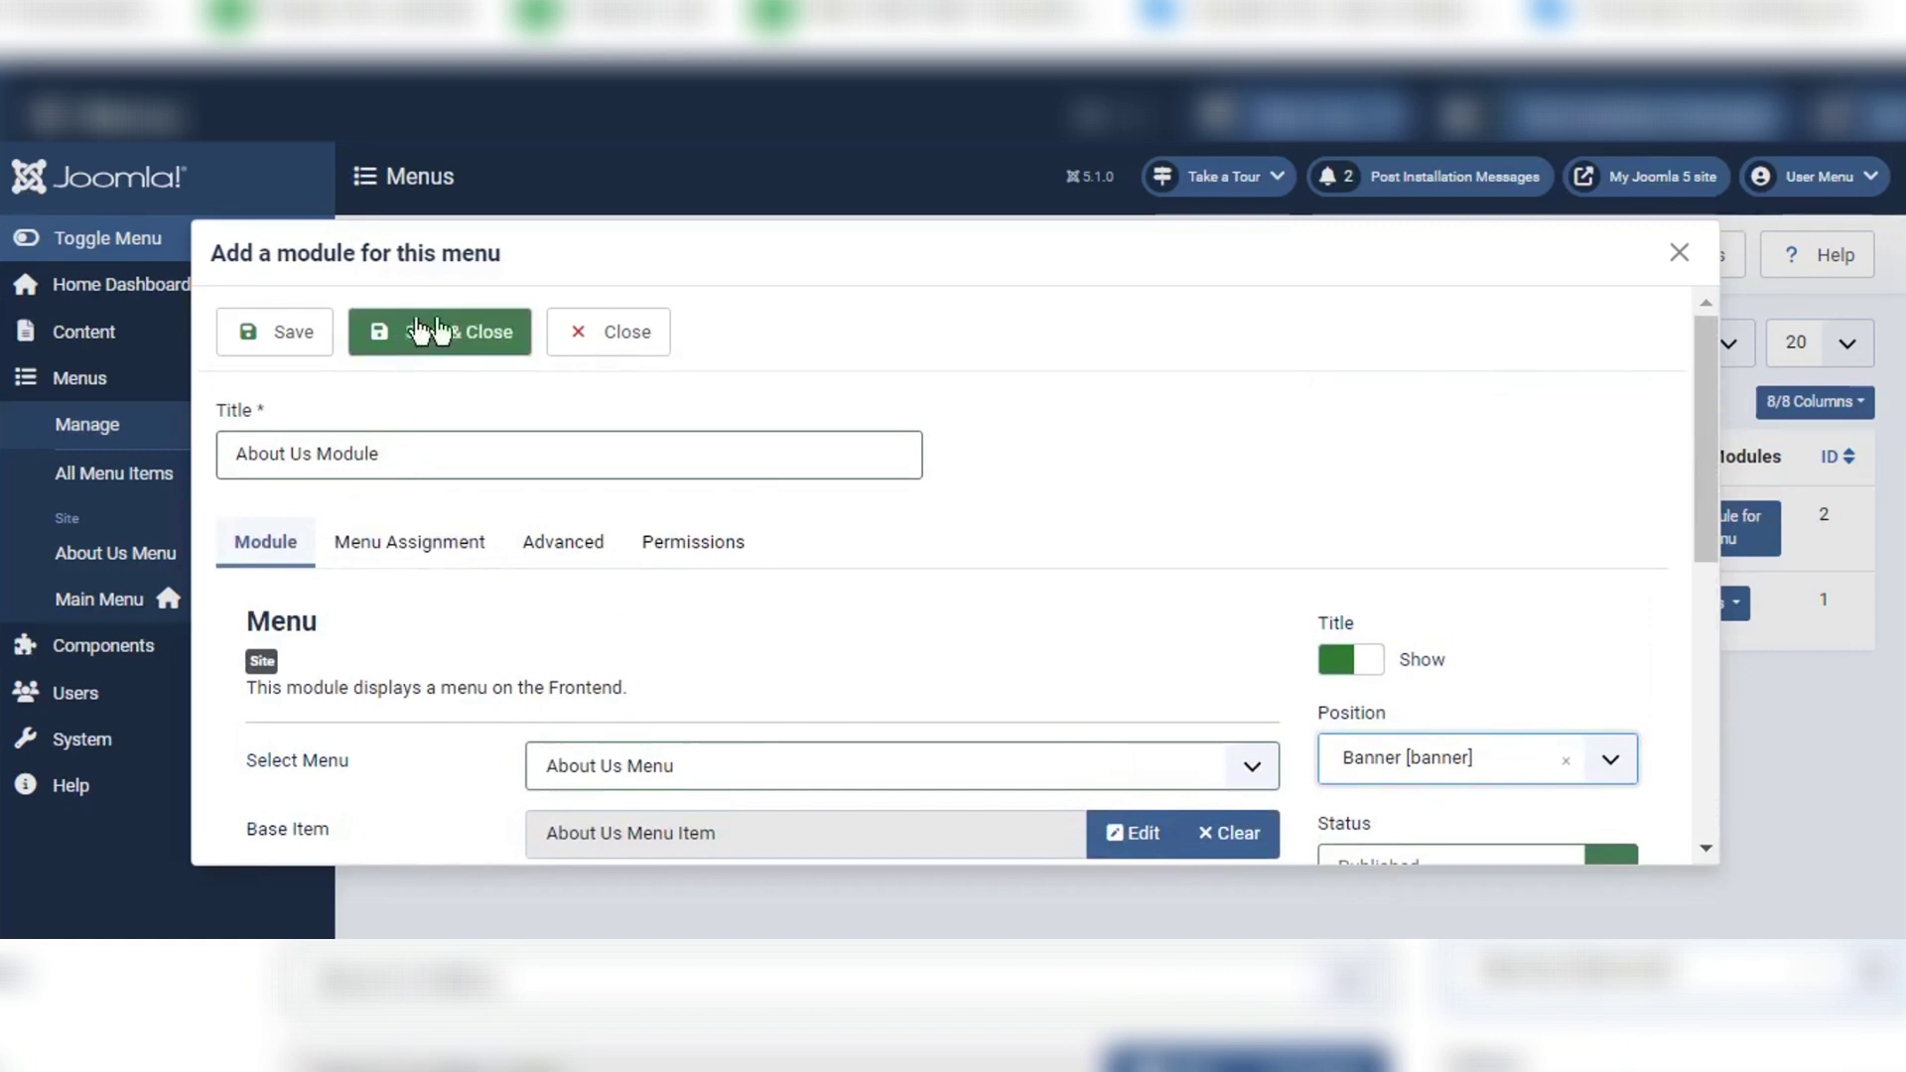
click(462, 349)
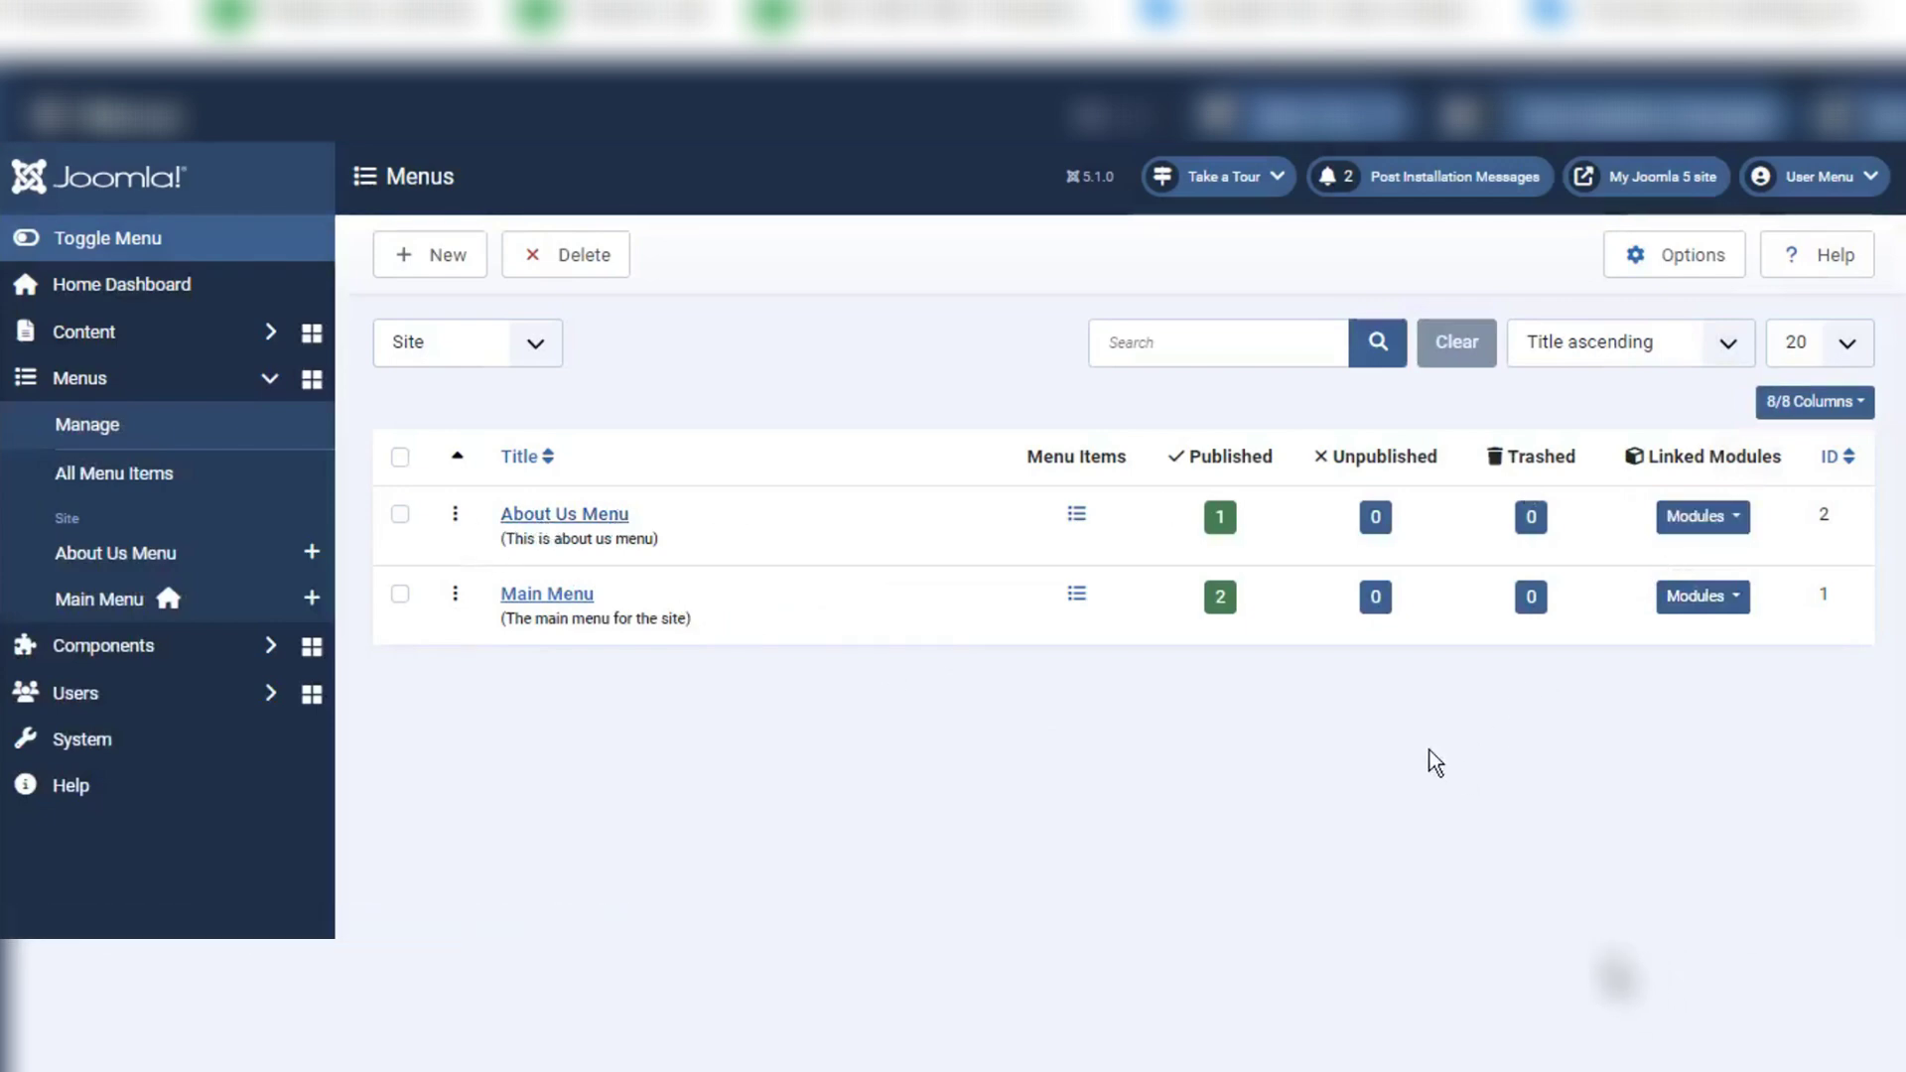
Step: Open the site's front end to check how the About Us module displays, then return to the menus list
click(1672, 177)
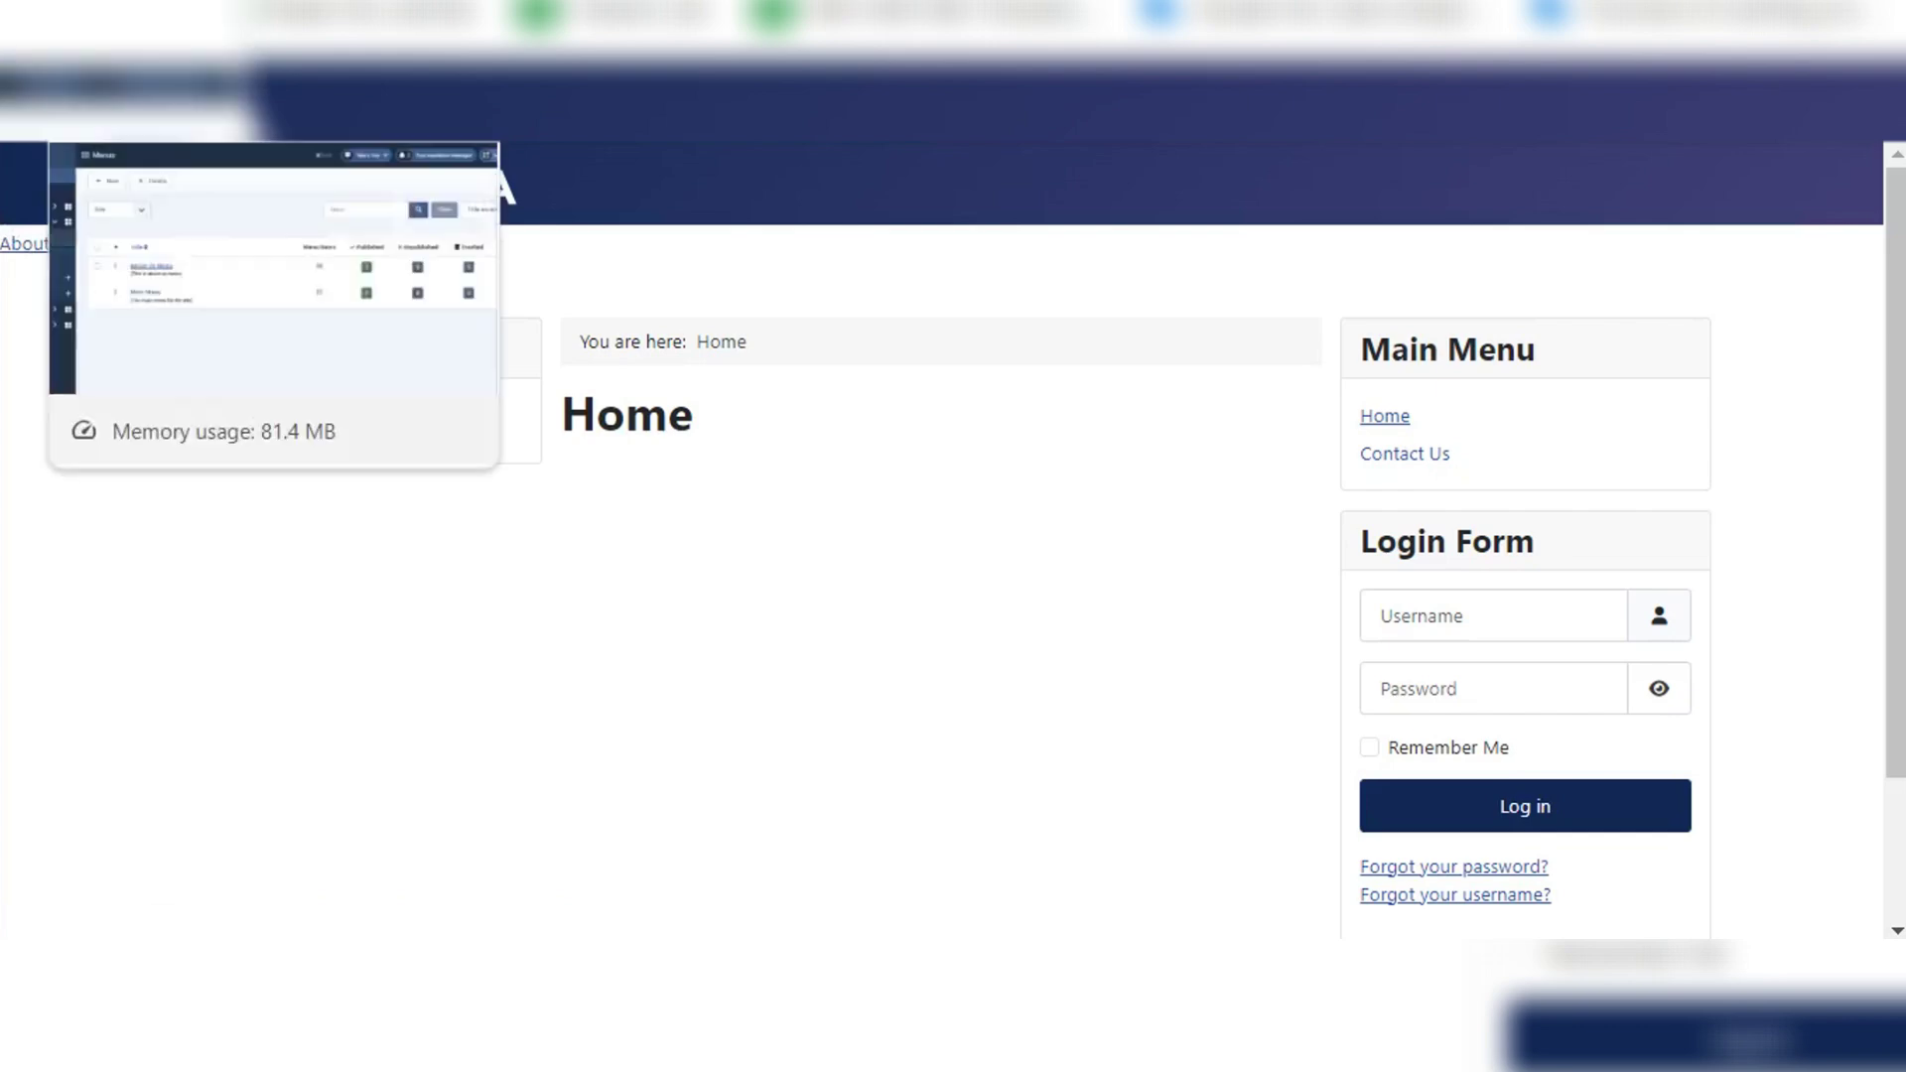
click(129, 18)
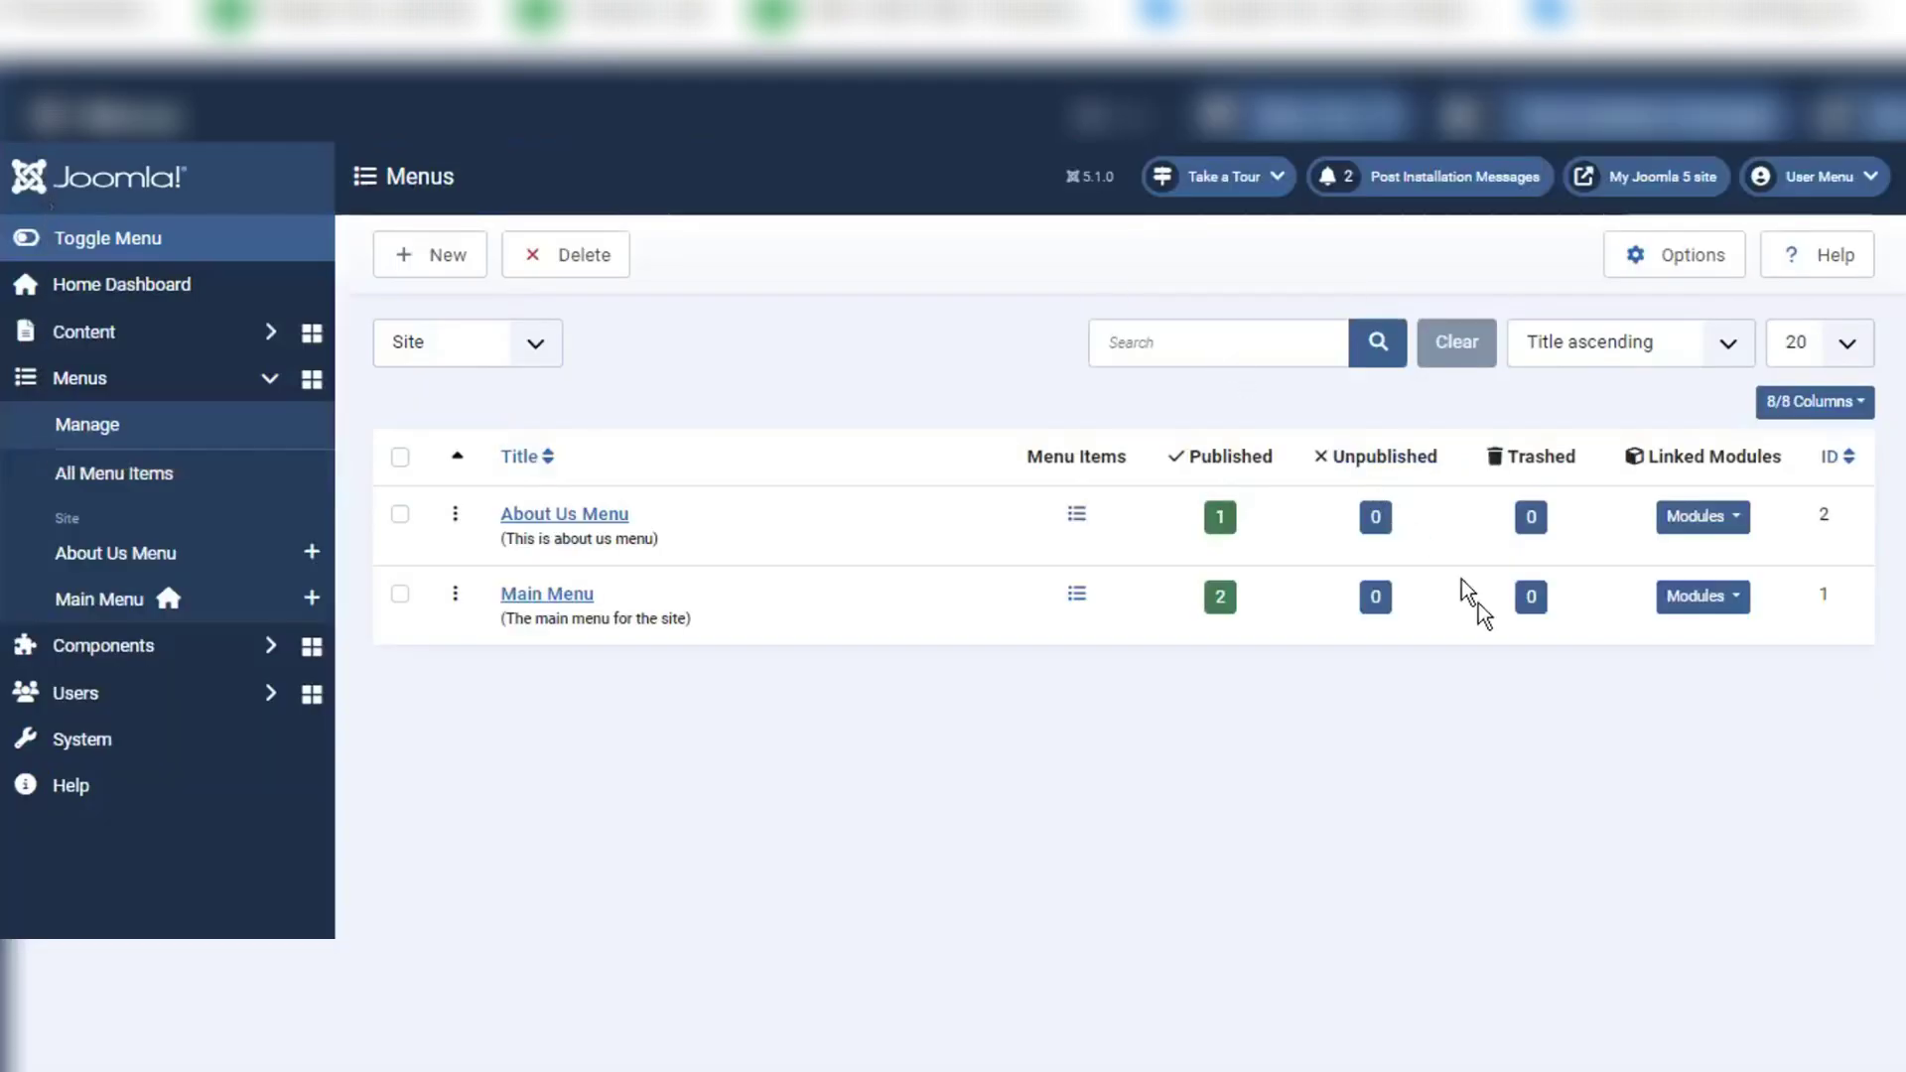
click(576, 514)
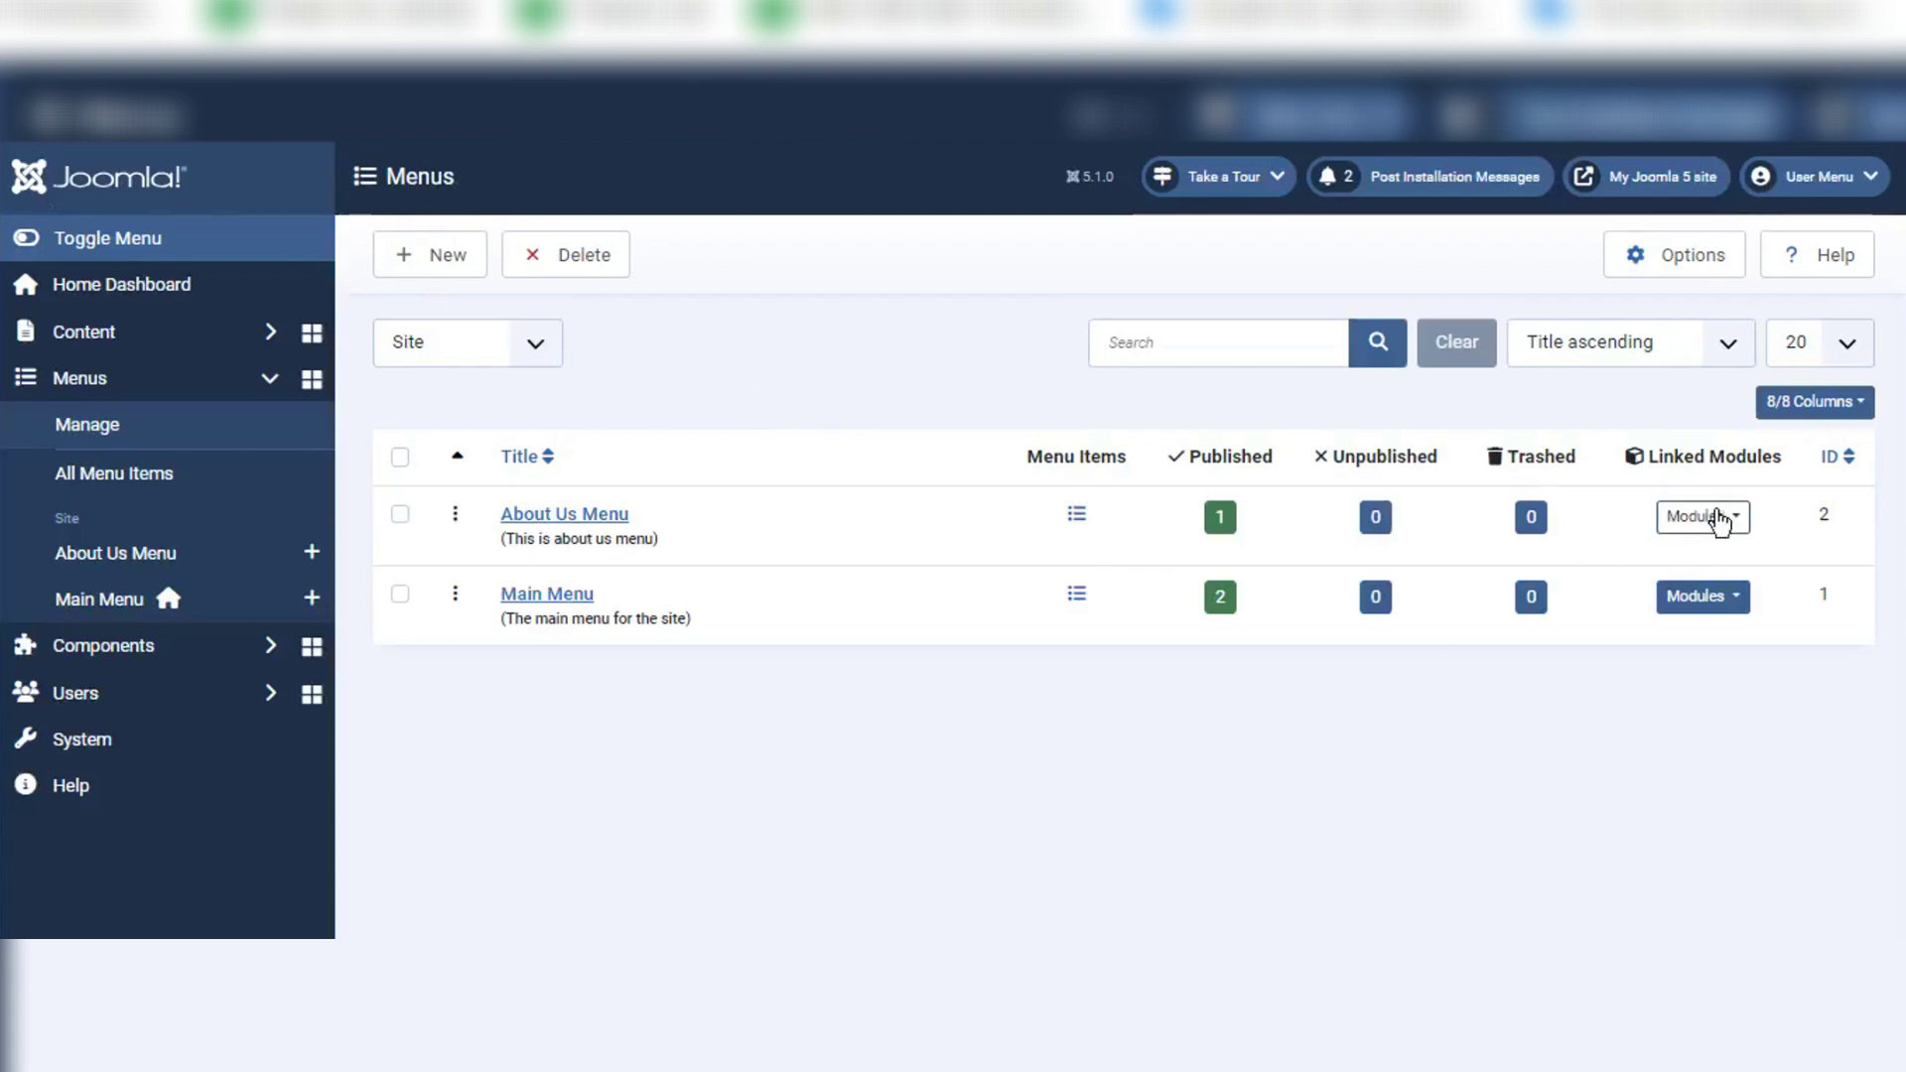
Step: Open the module linked to About Us Menu, set its position to Breadcrumbs [breadcrumbs], then save and close it
click(1717, 519)
click(1598, 565)
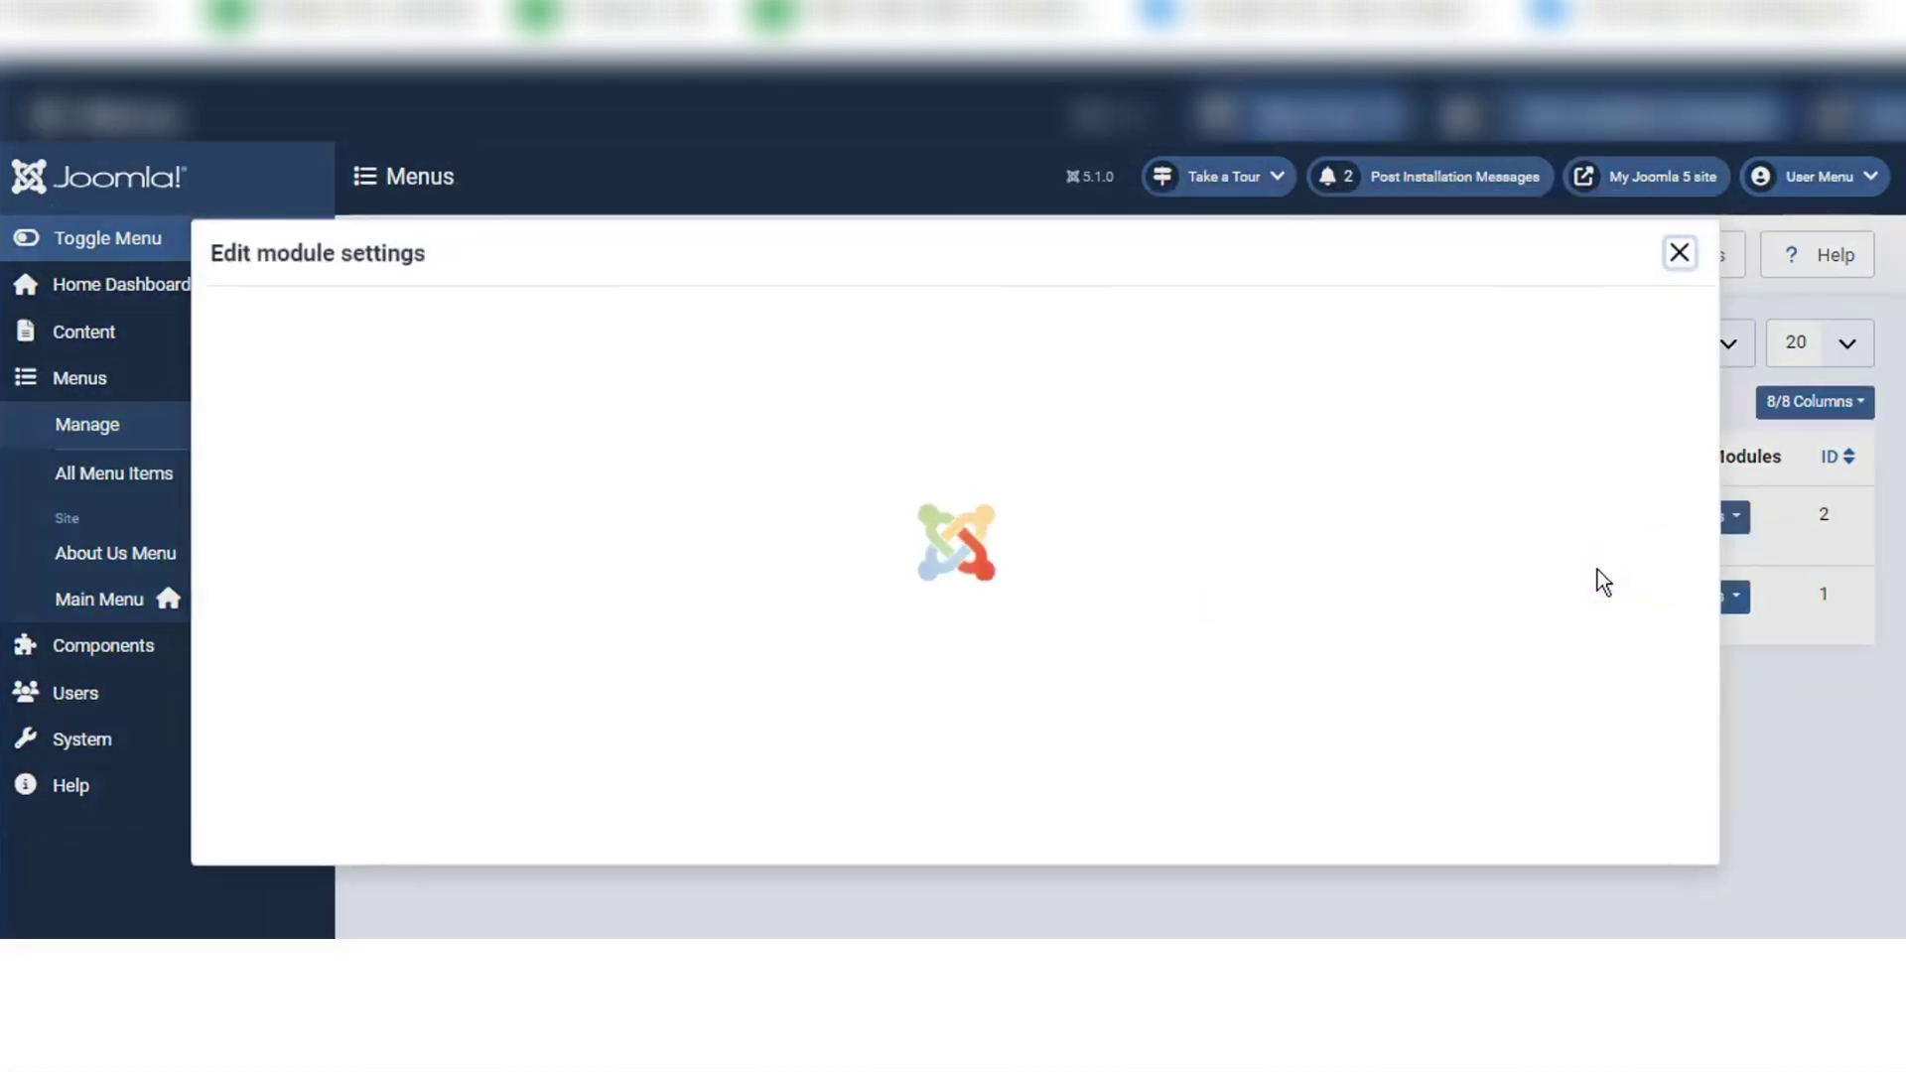
scroll(1398, 594, down, 3)
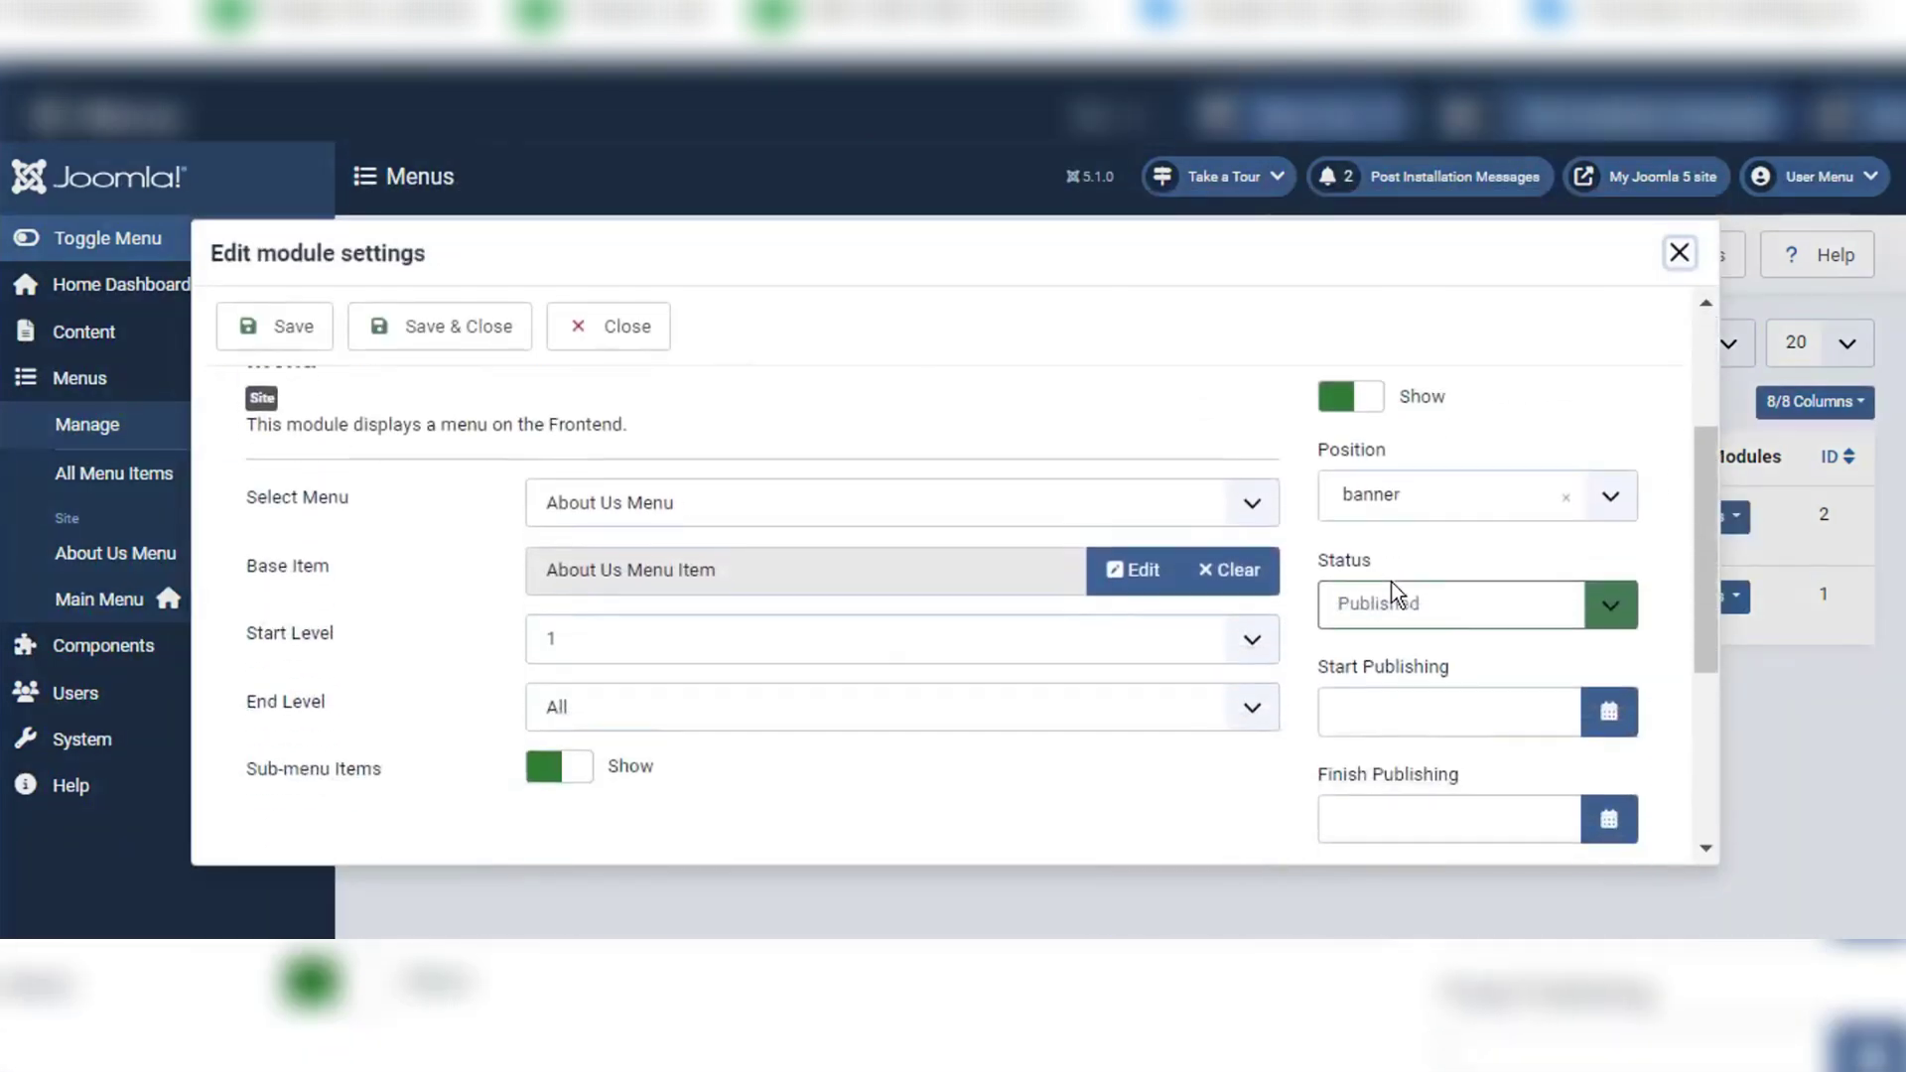
scroll(1501, 436, up, 1)
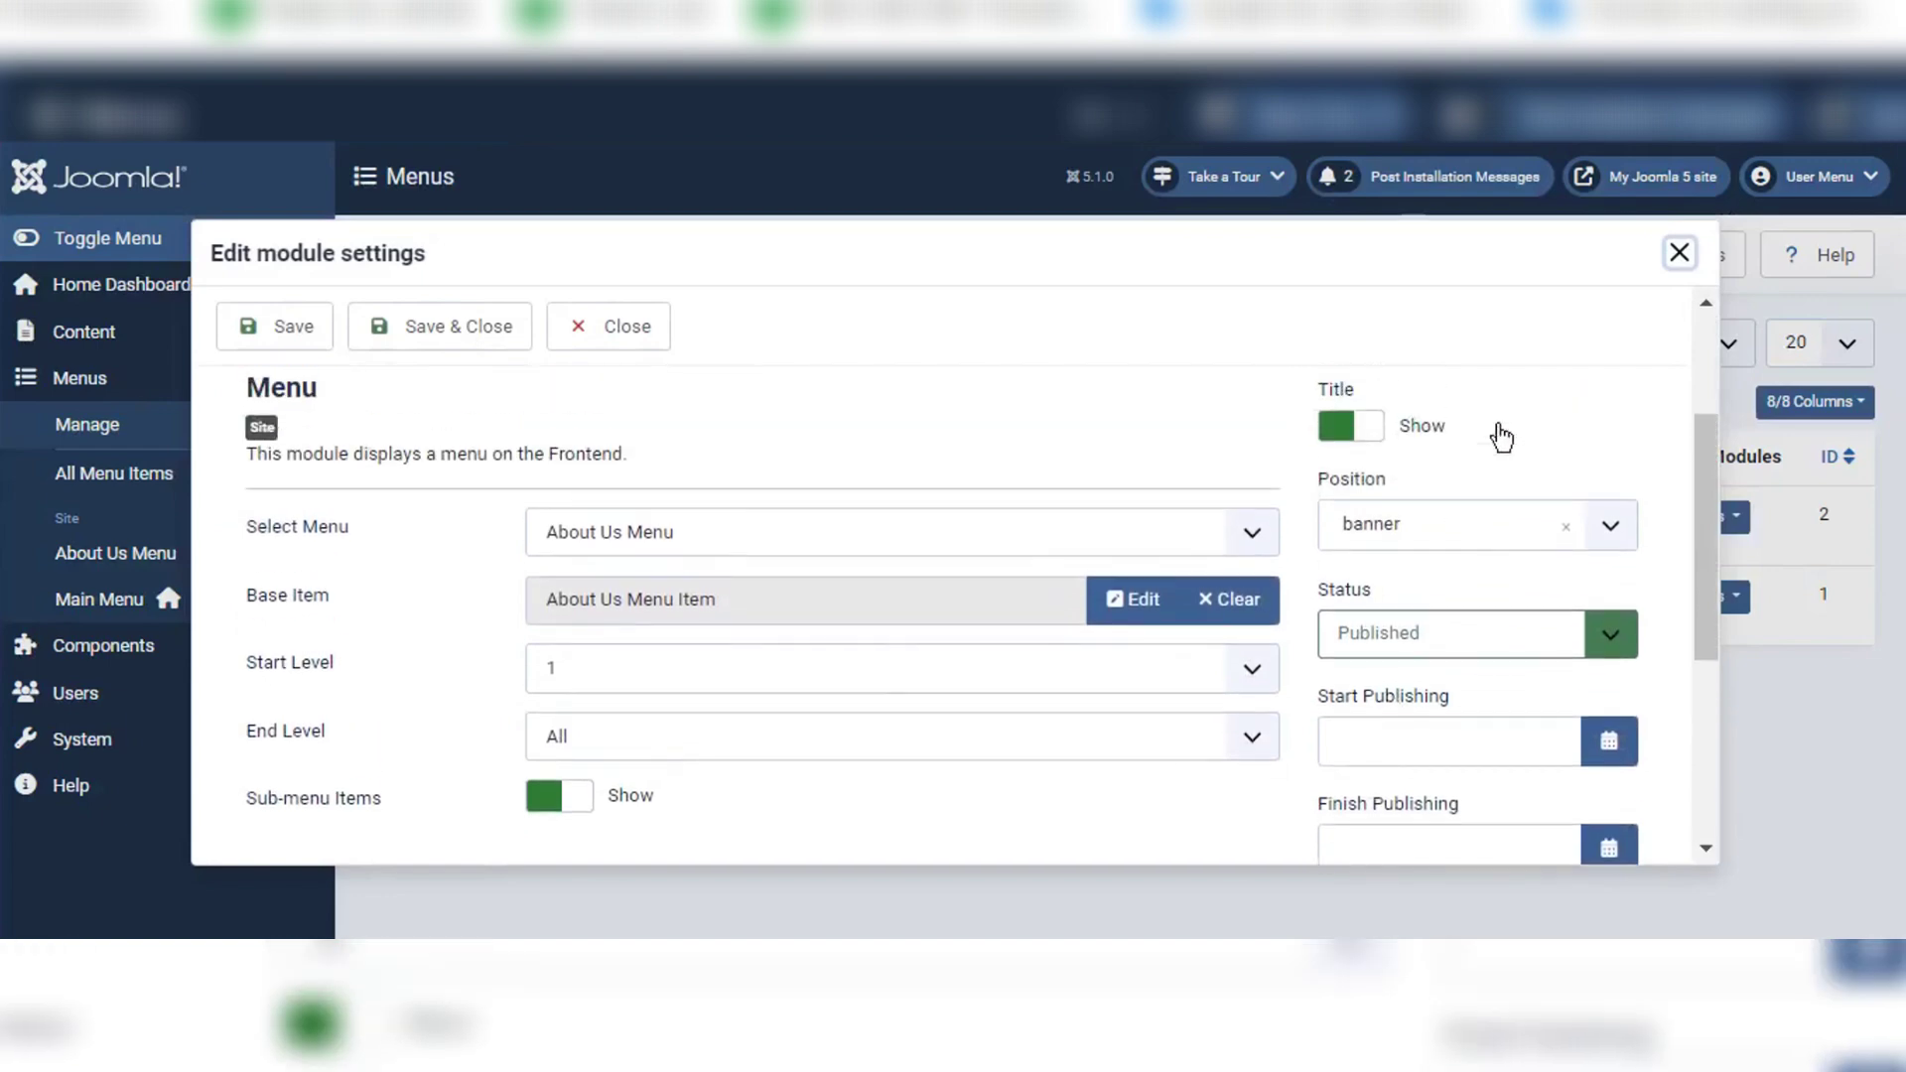
click(1610, 531)
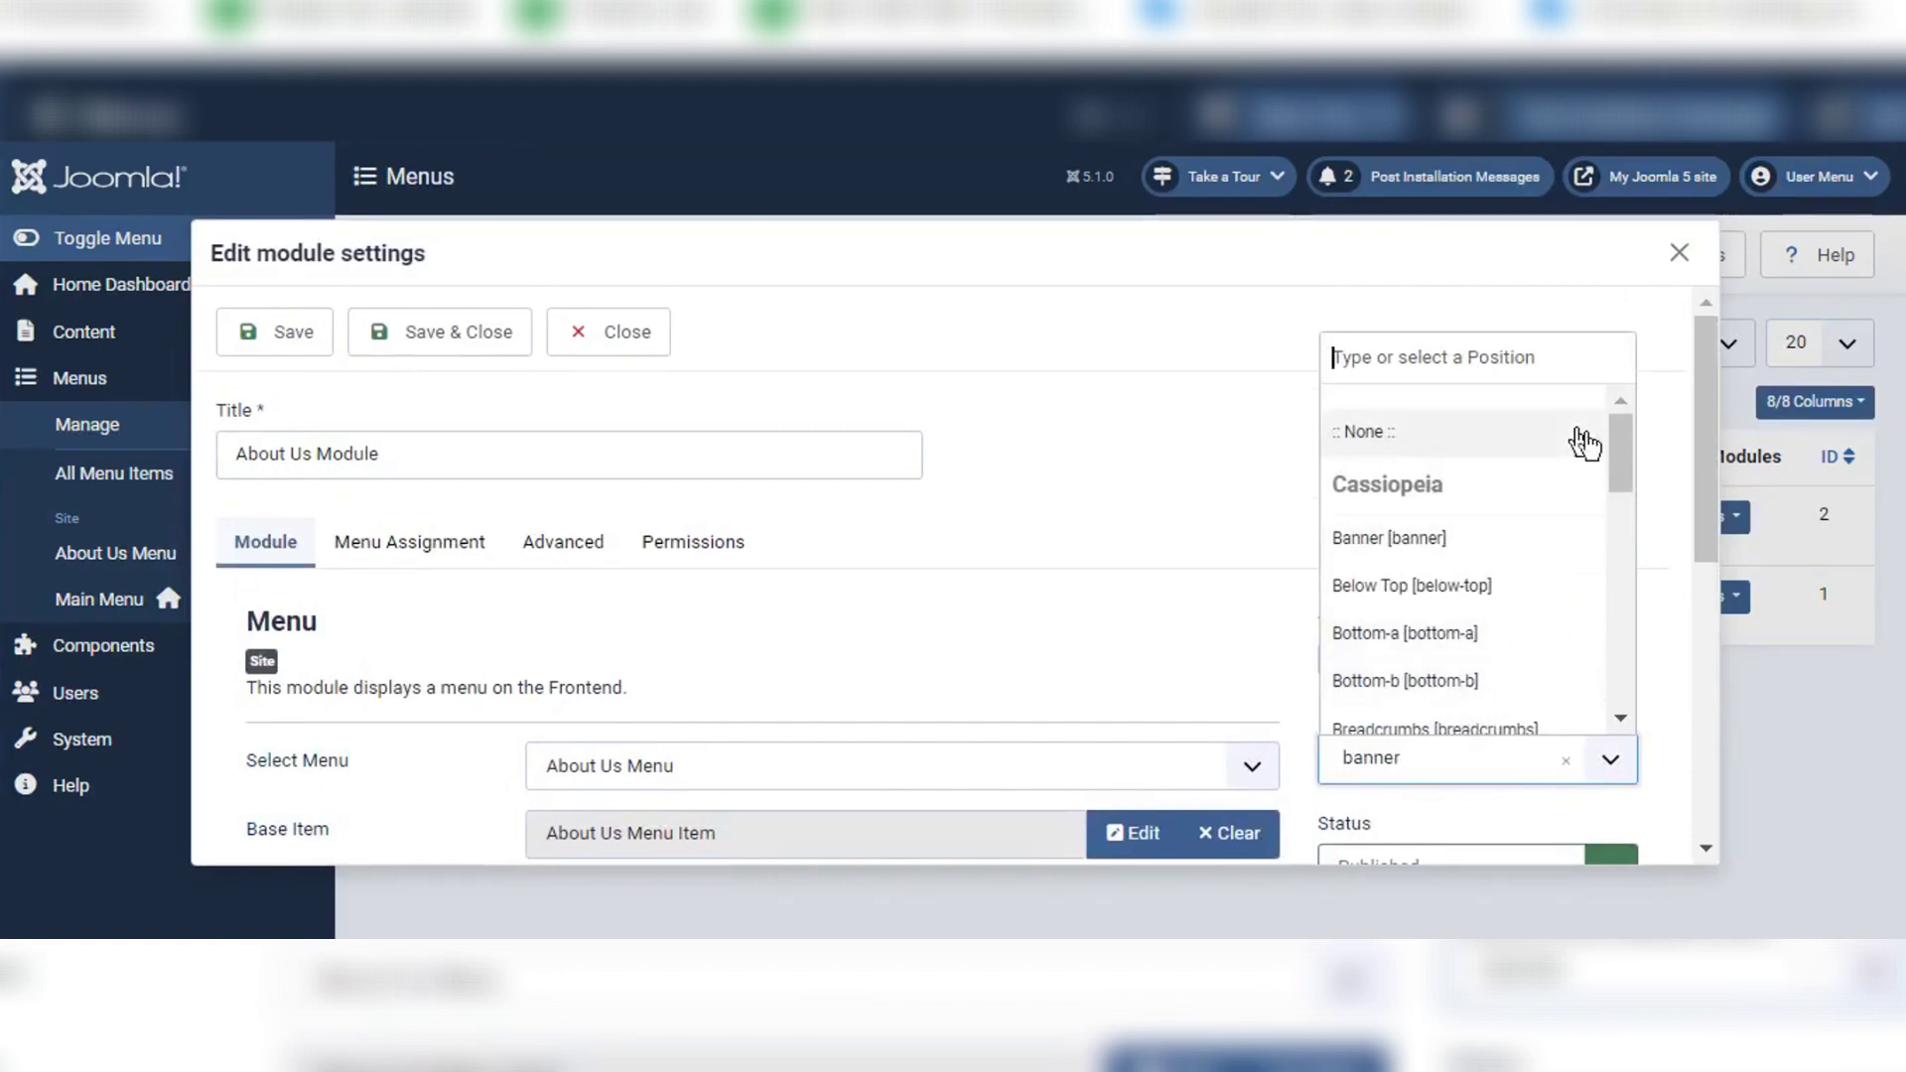
drag(1616, 449, 1618, 470)
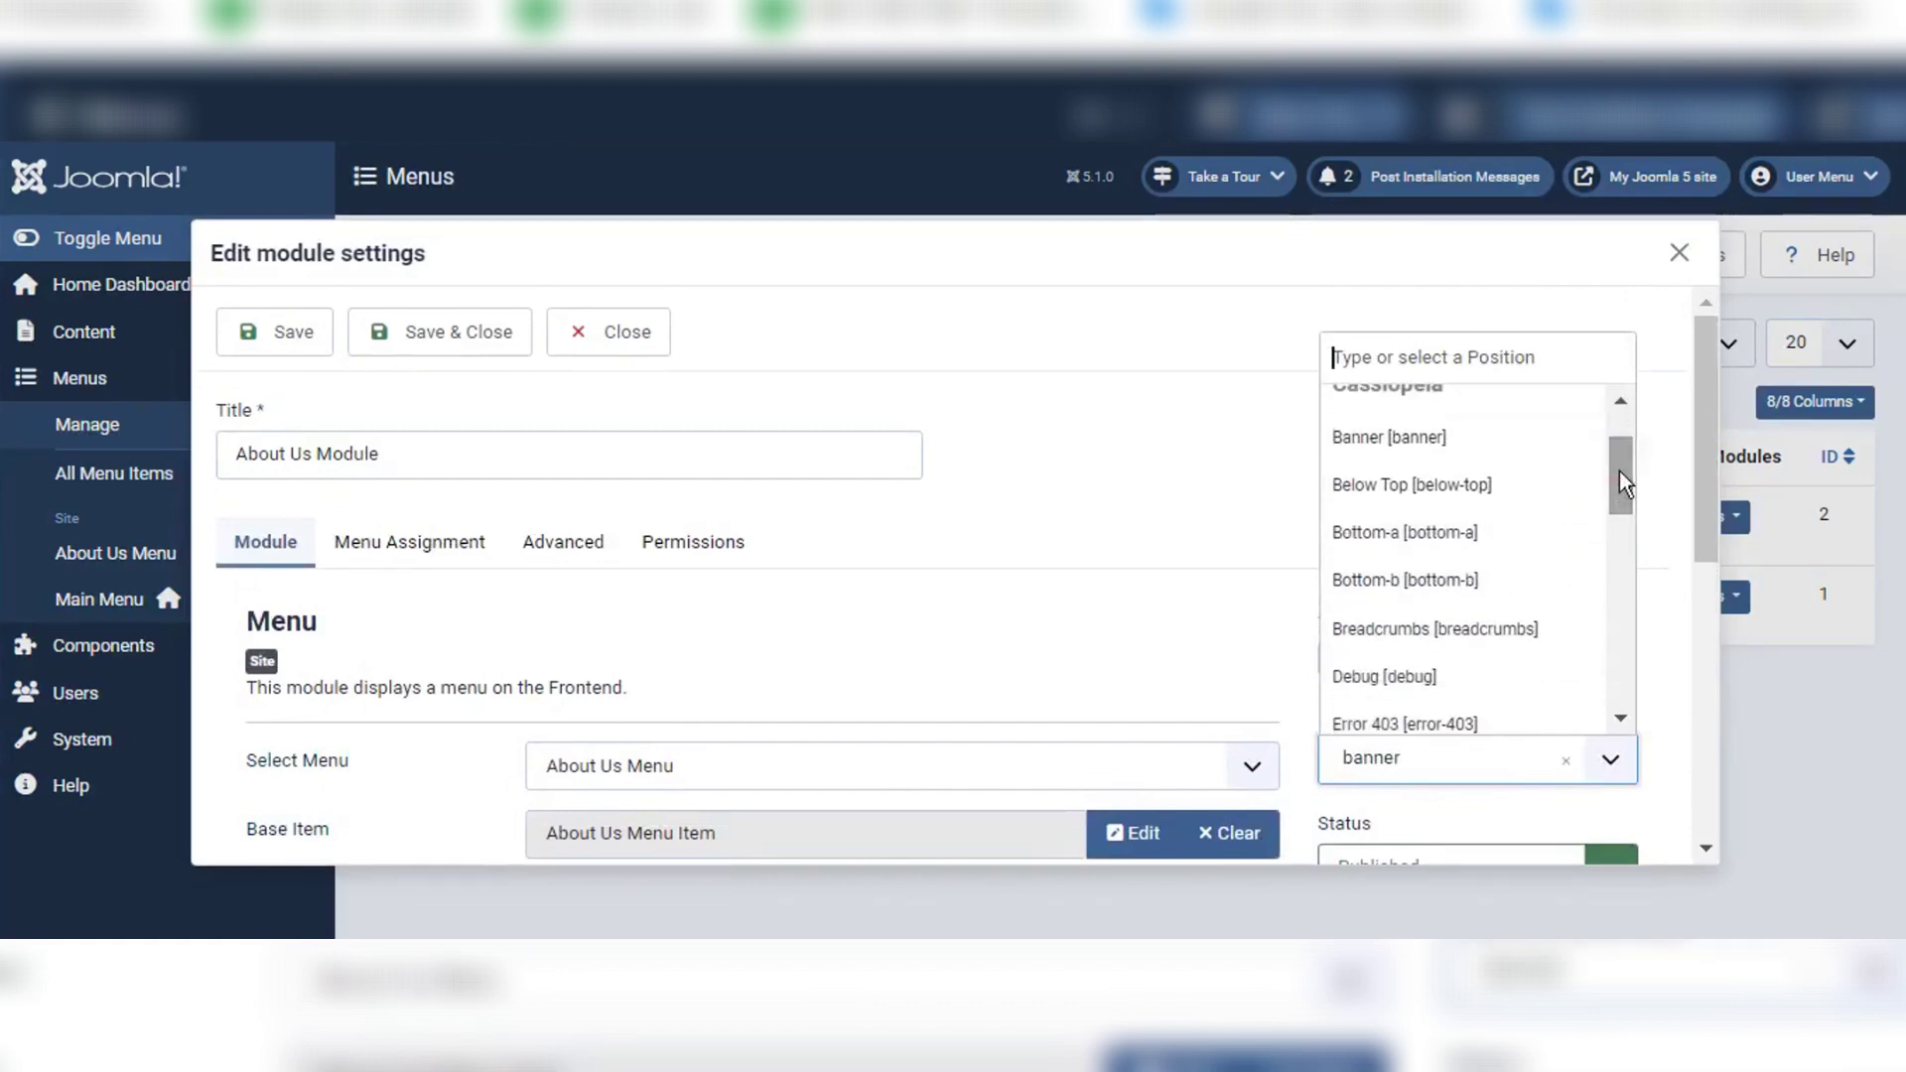
click(1402, 635)
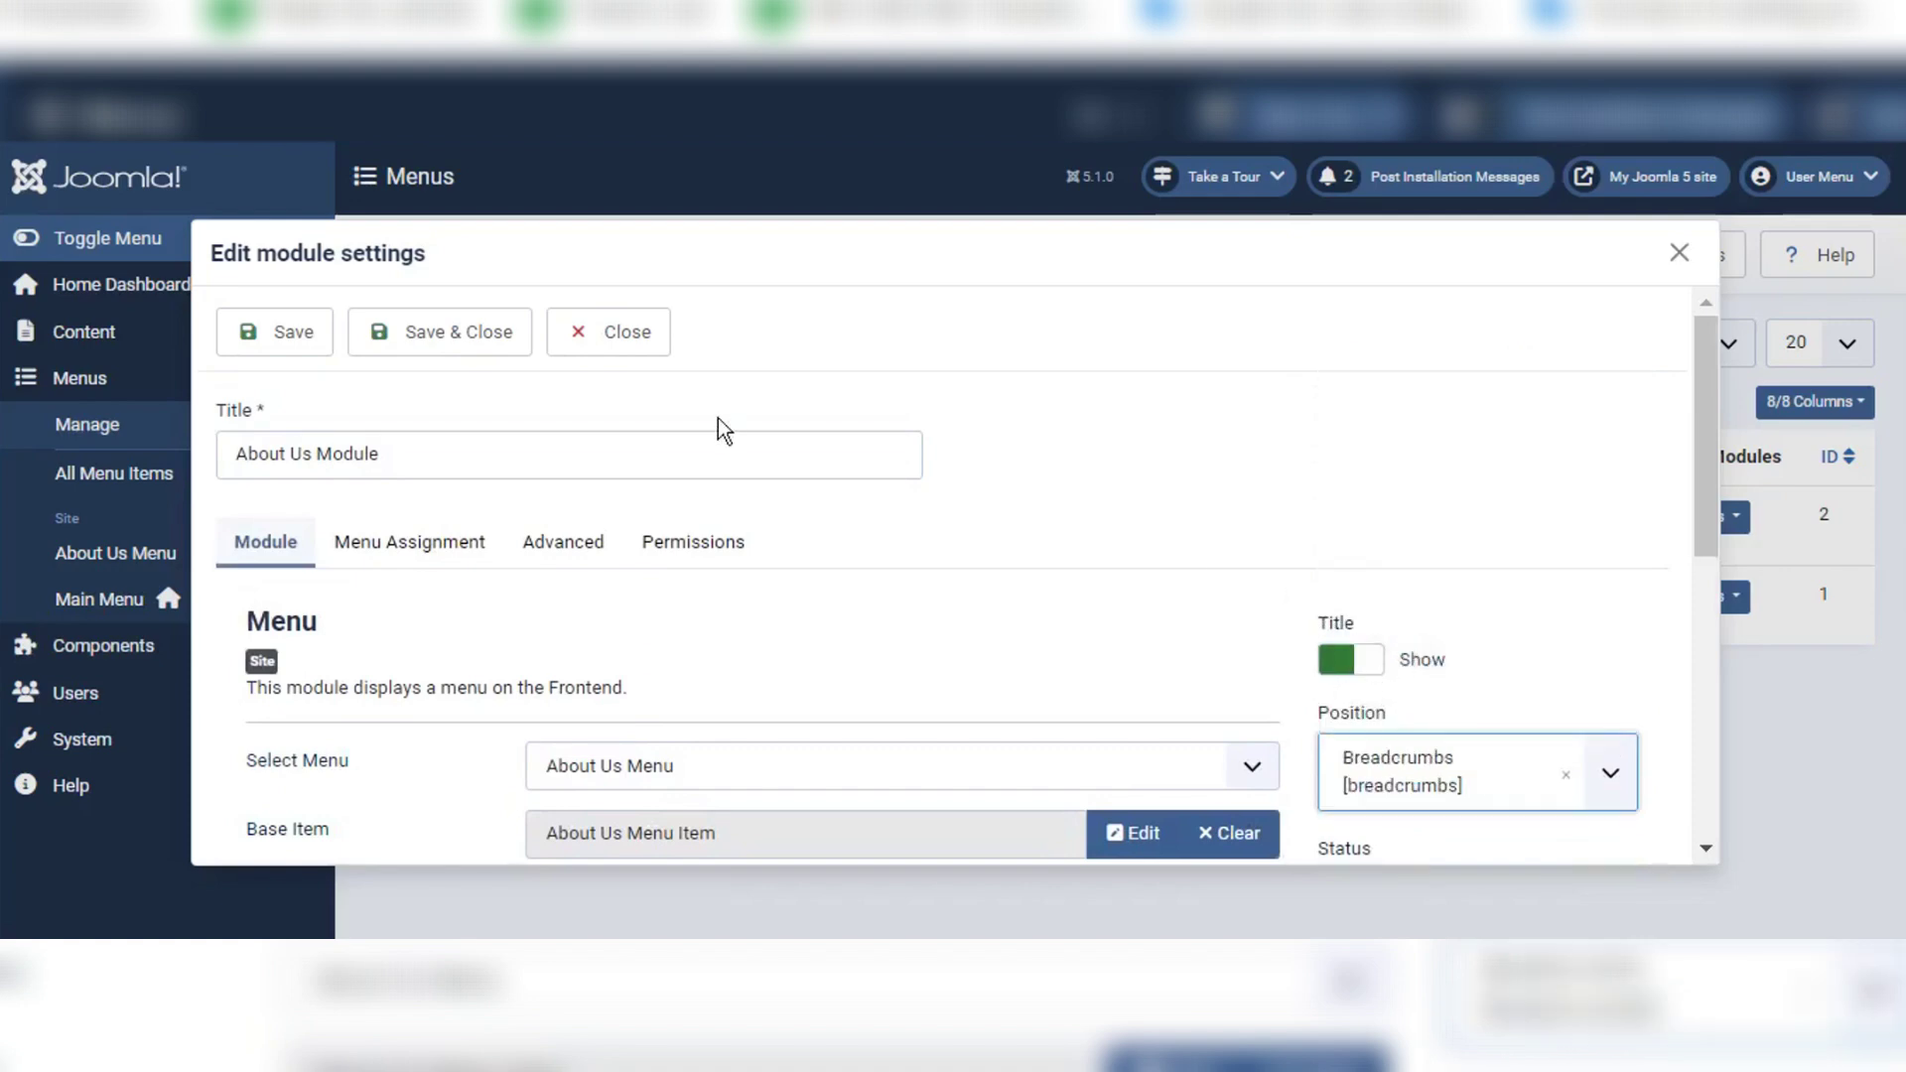
click(437, 343)
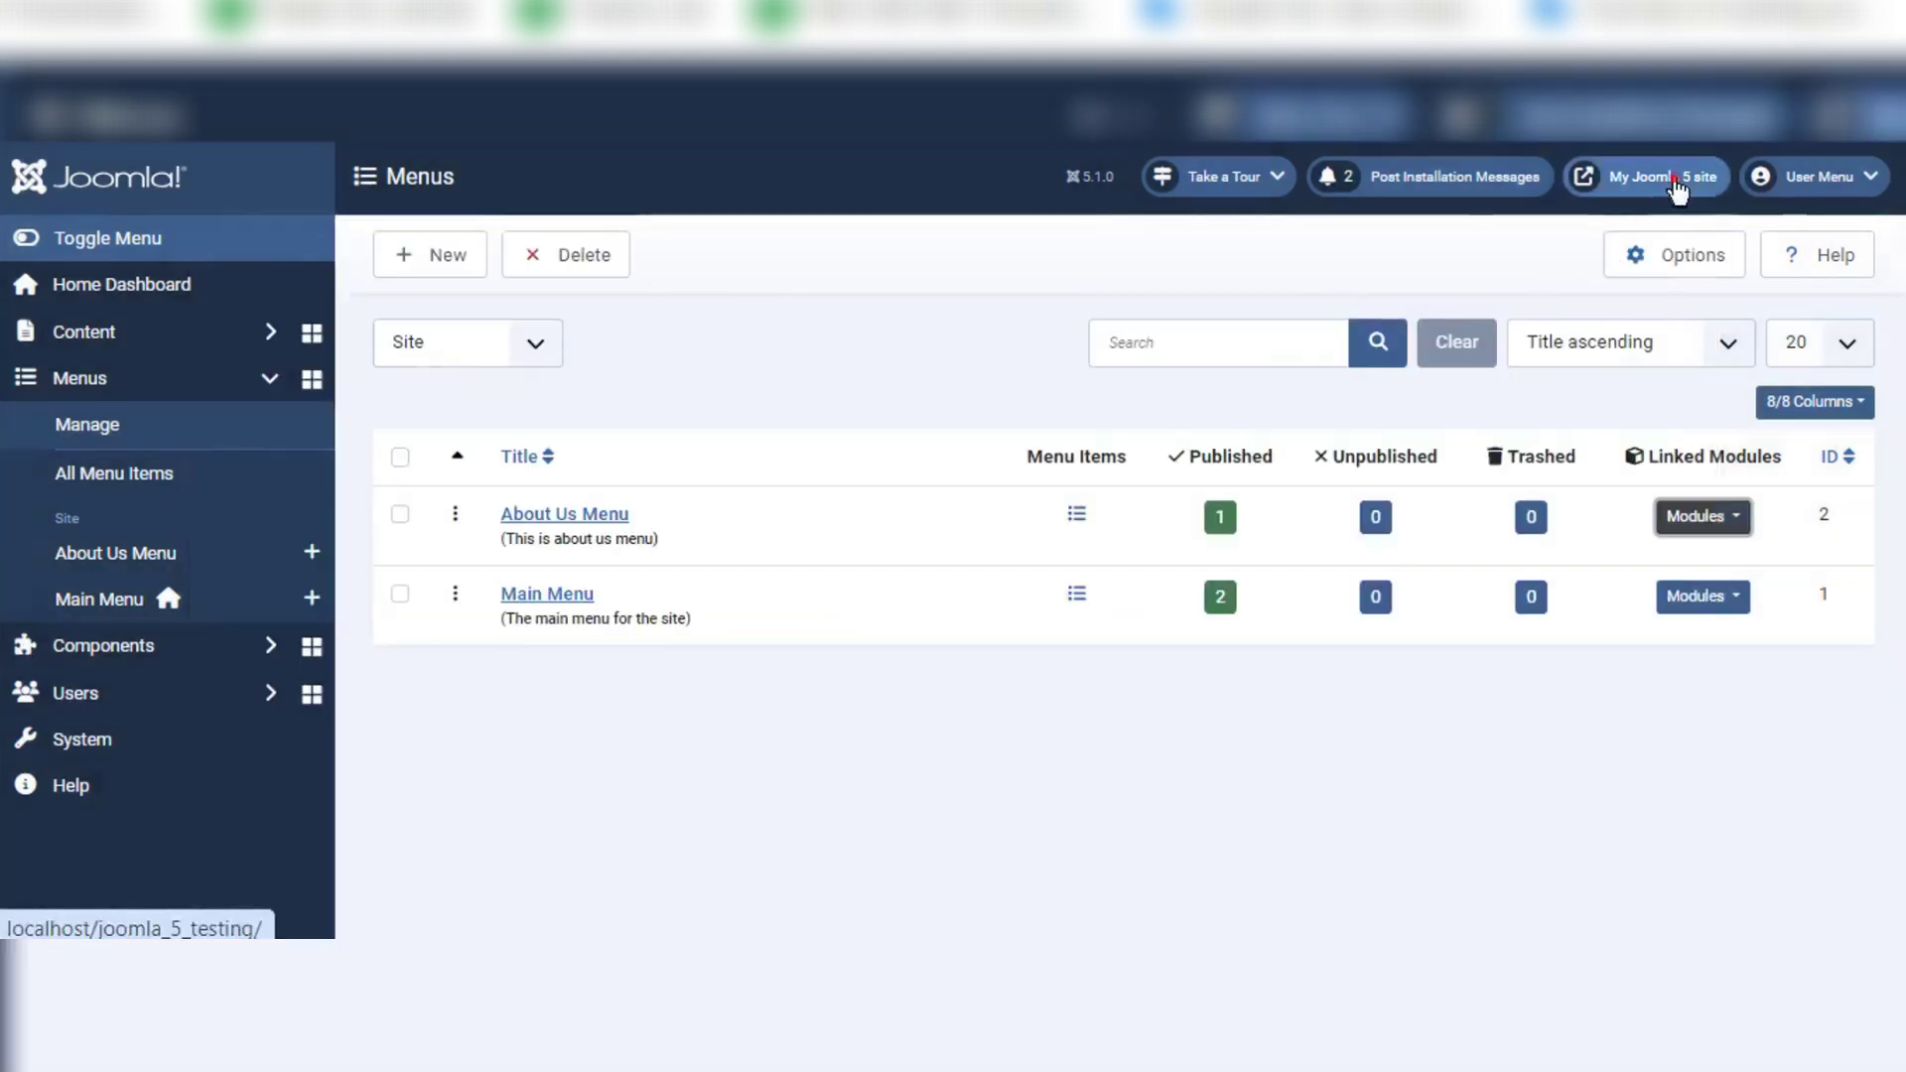
Step: Check the front end with the module in its breadcrumbs position, then check the module linked to About Us Menu
click(1678, 187)
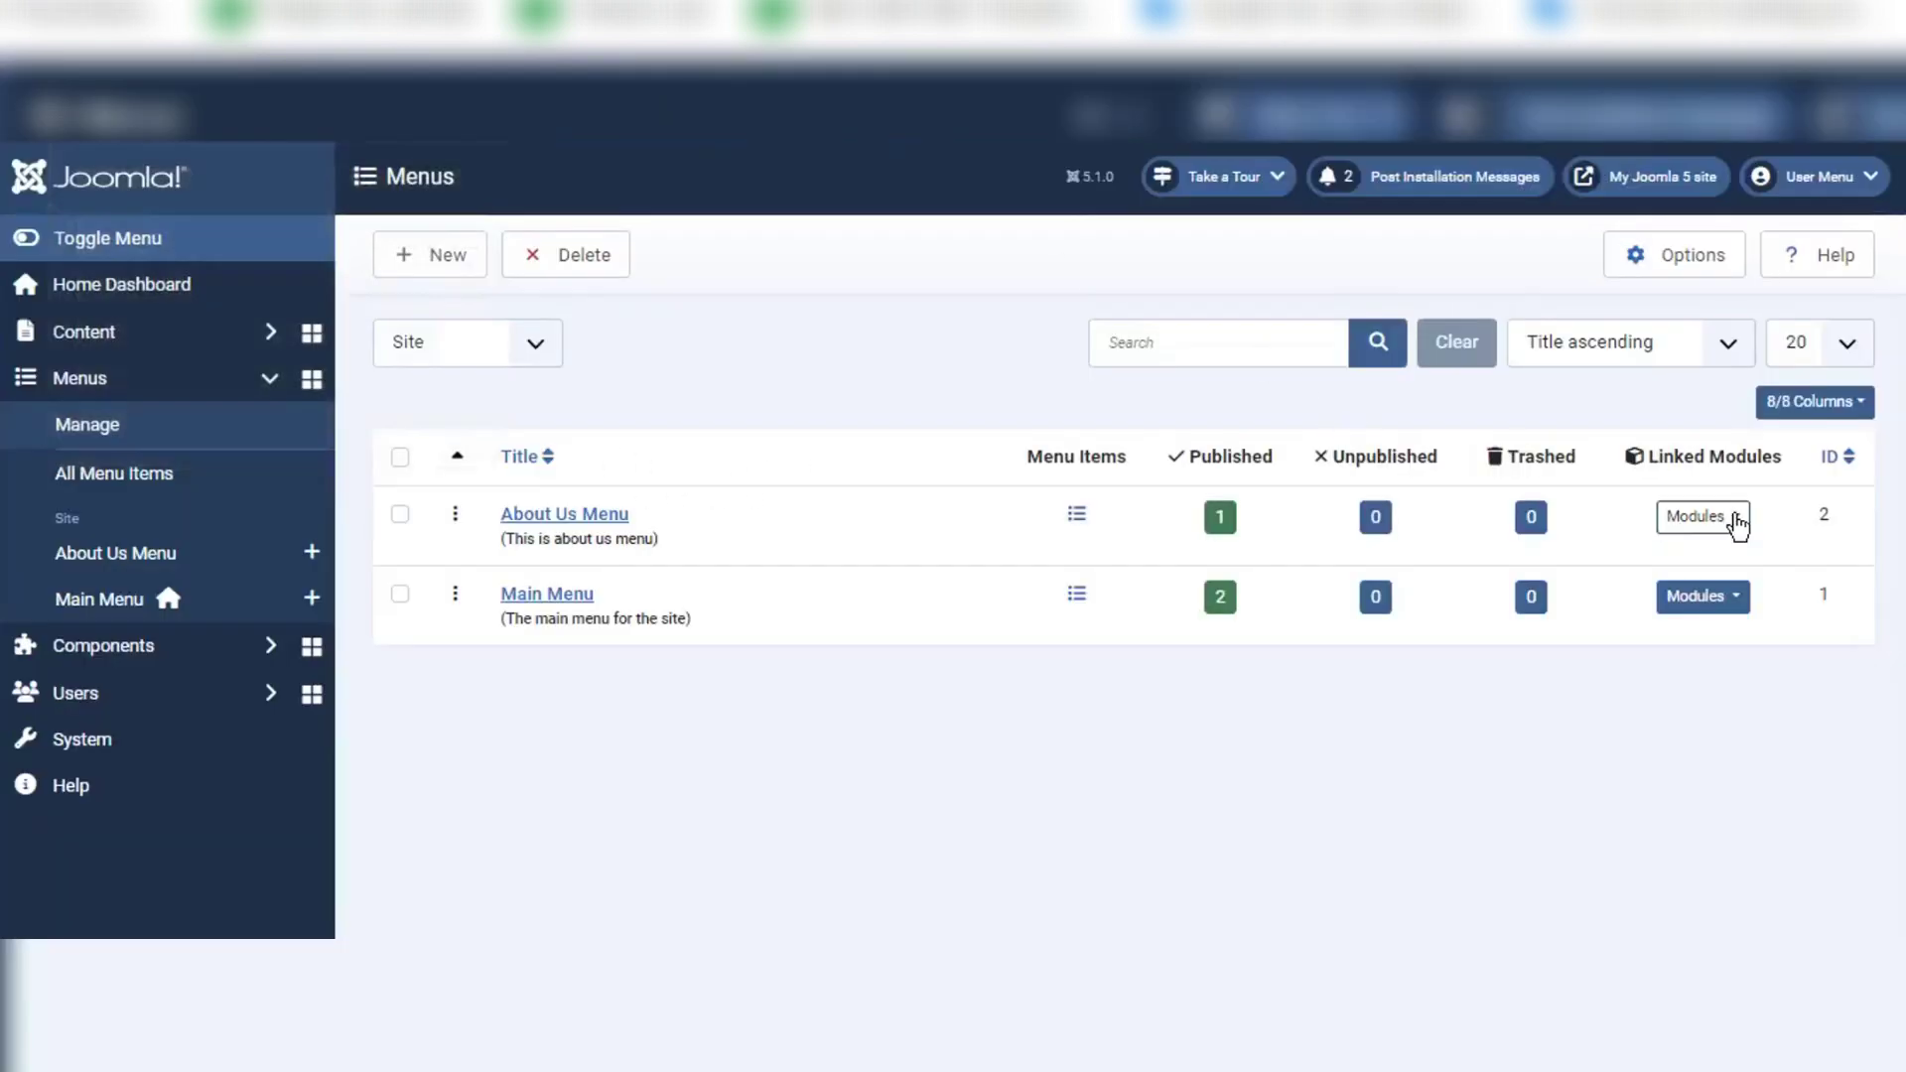
click(1701, 518)
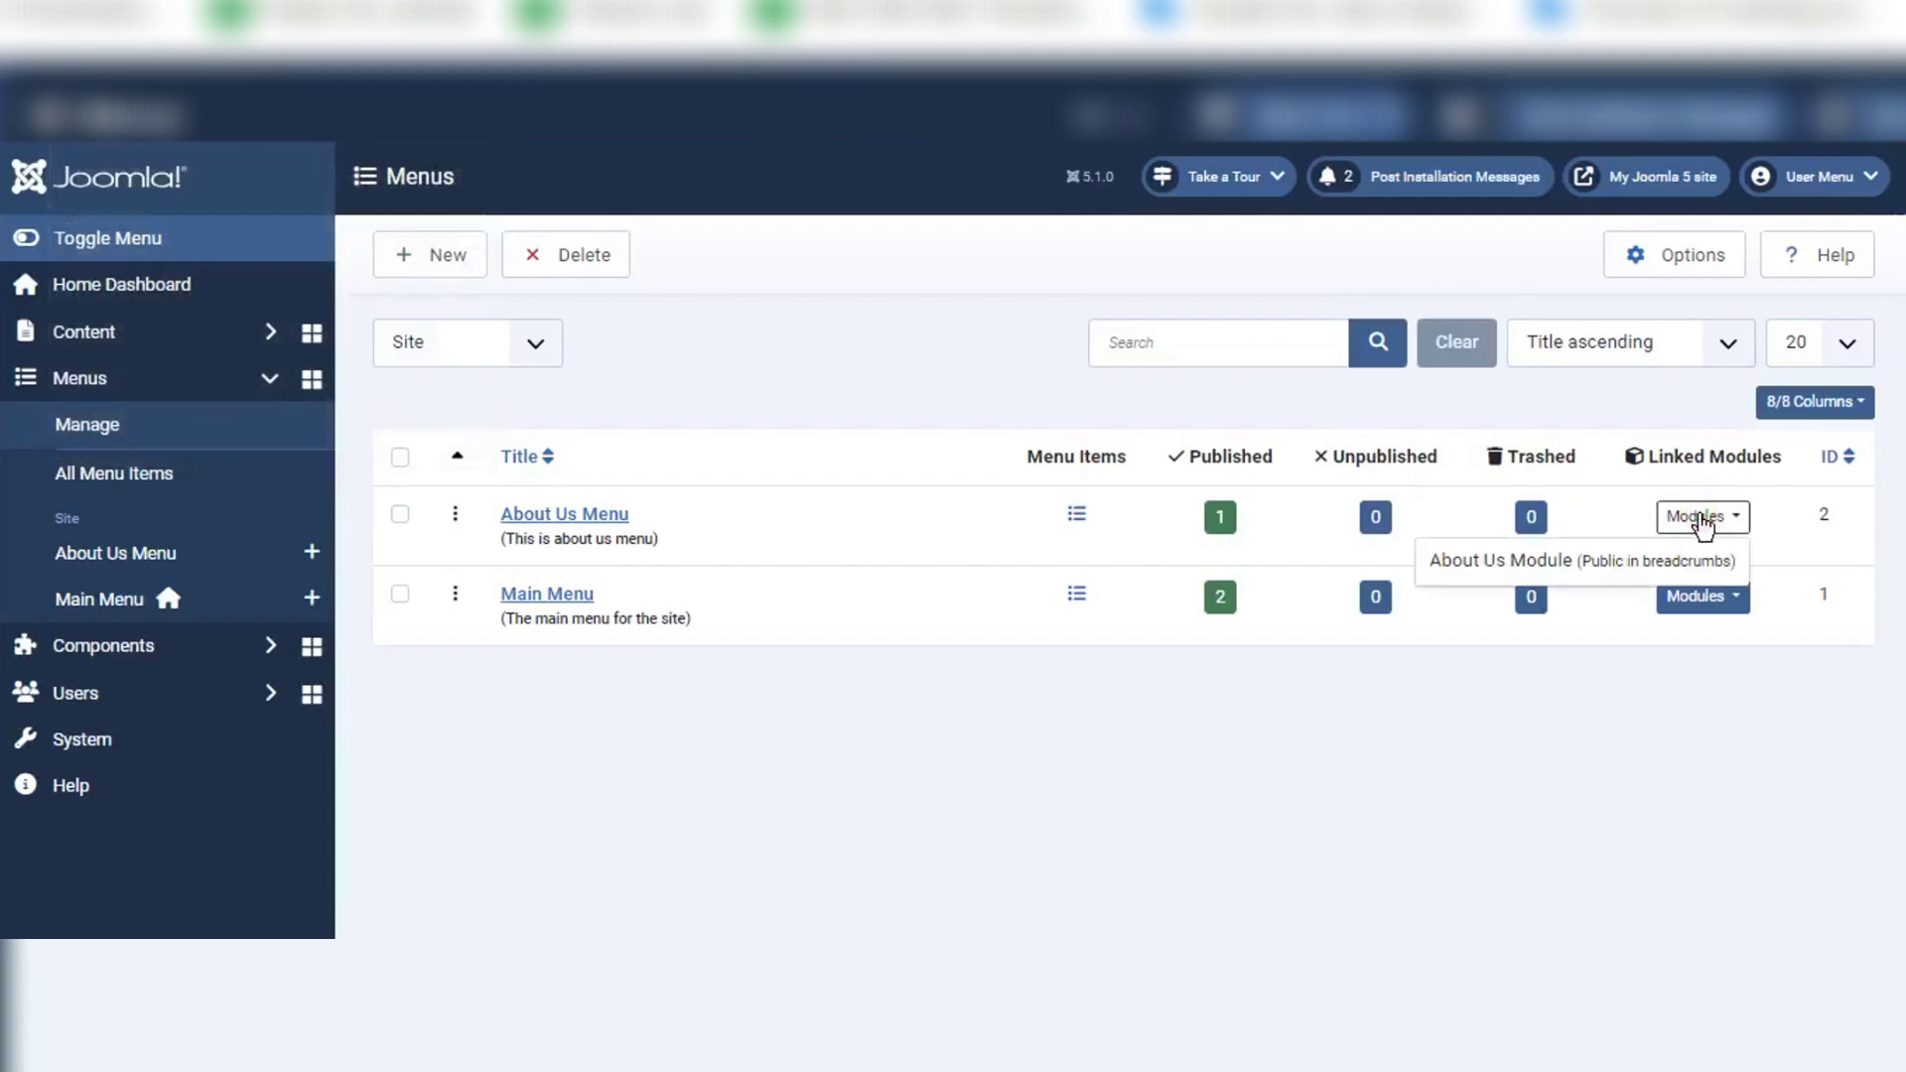
click(1702, 519)
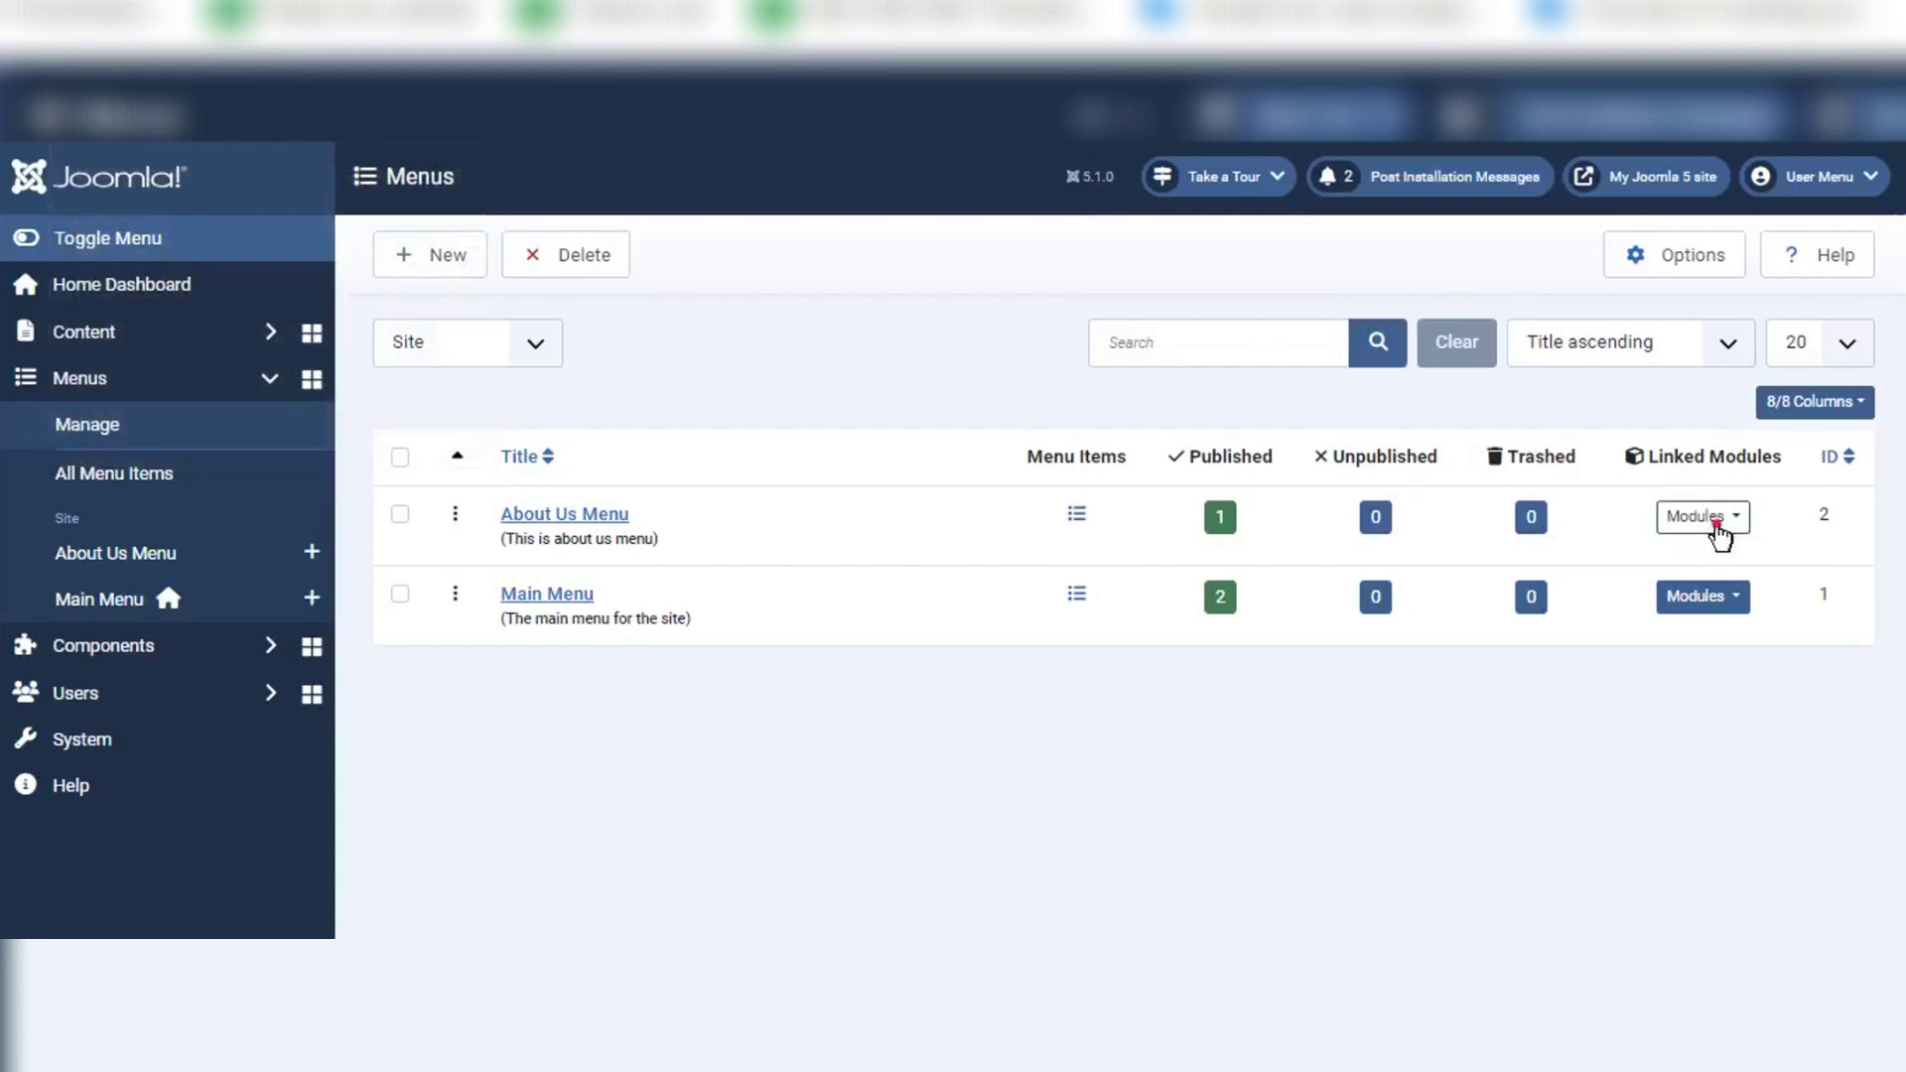
Step: Reopen the module linked to About Us Menu, set its position to Sidebar-right [sidebar-right], then save and close it
click(1699, 518)
click(1636, 562)
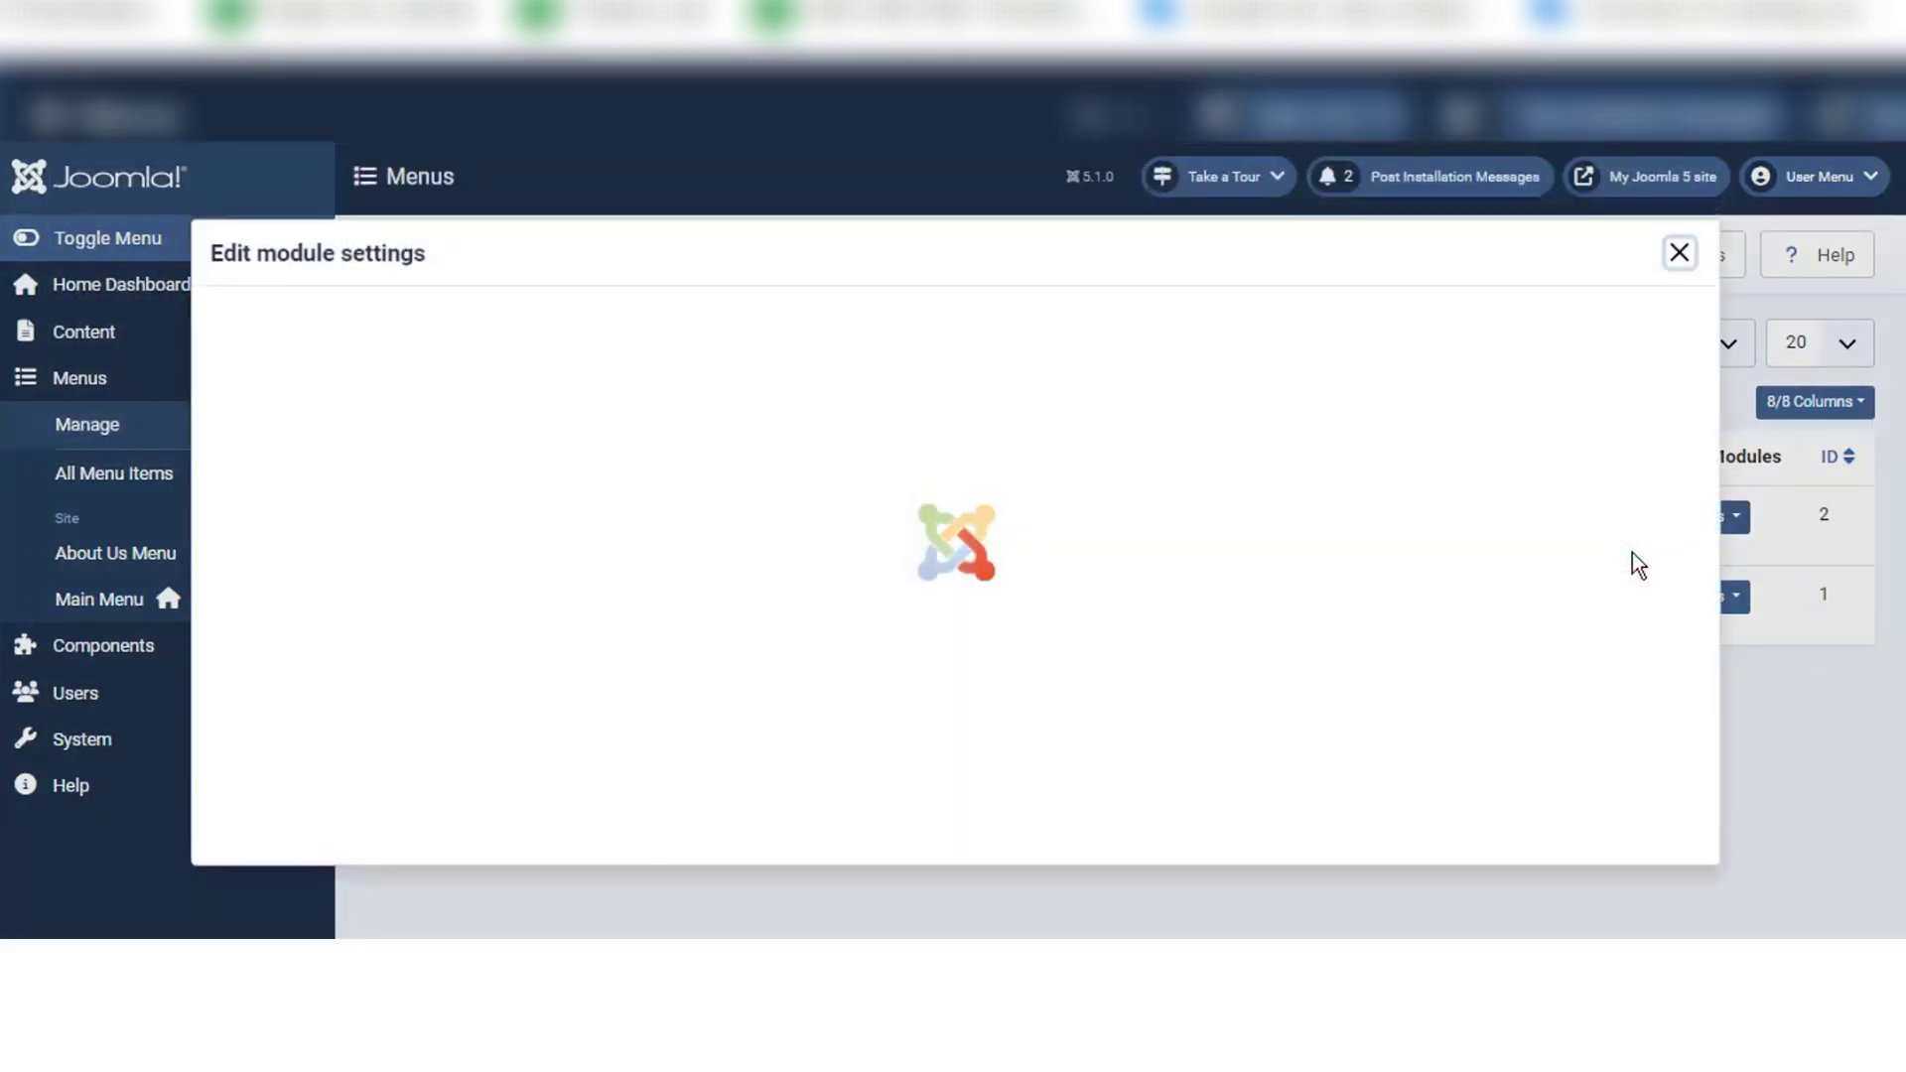
drag(1702, 444, 1717, 528)
click(1610, 559)
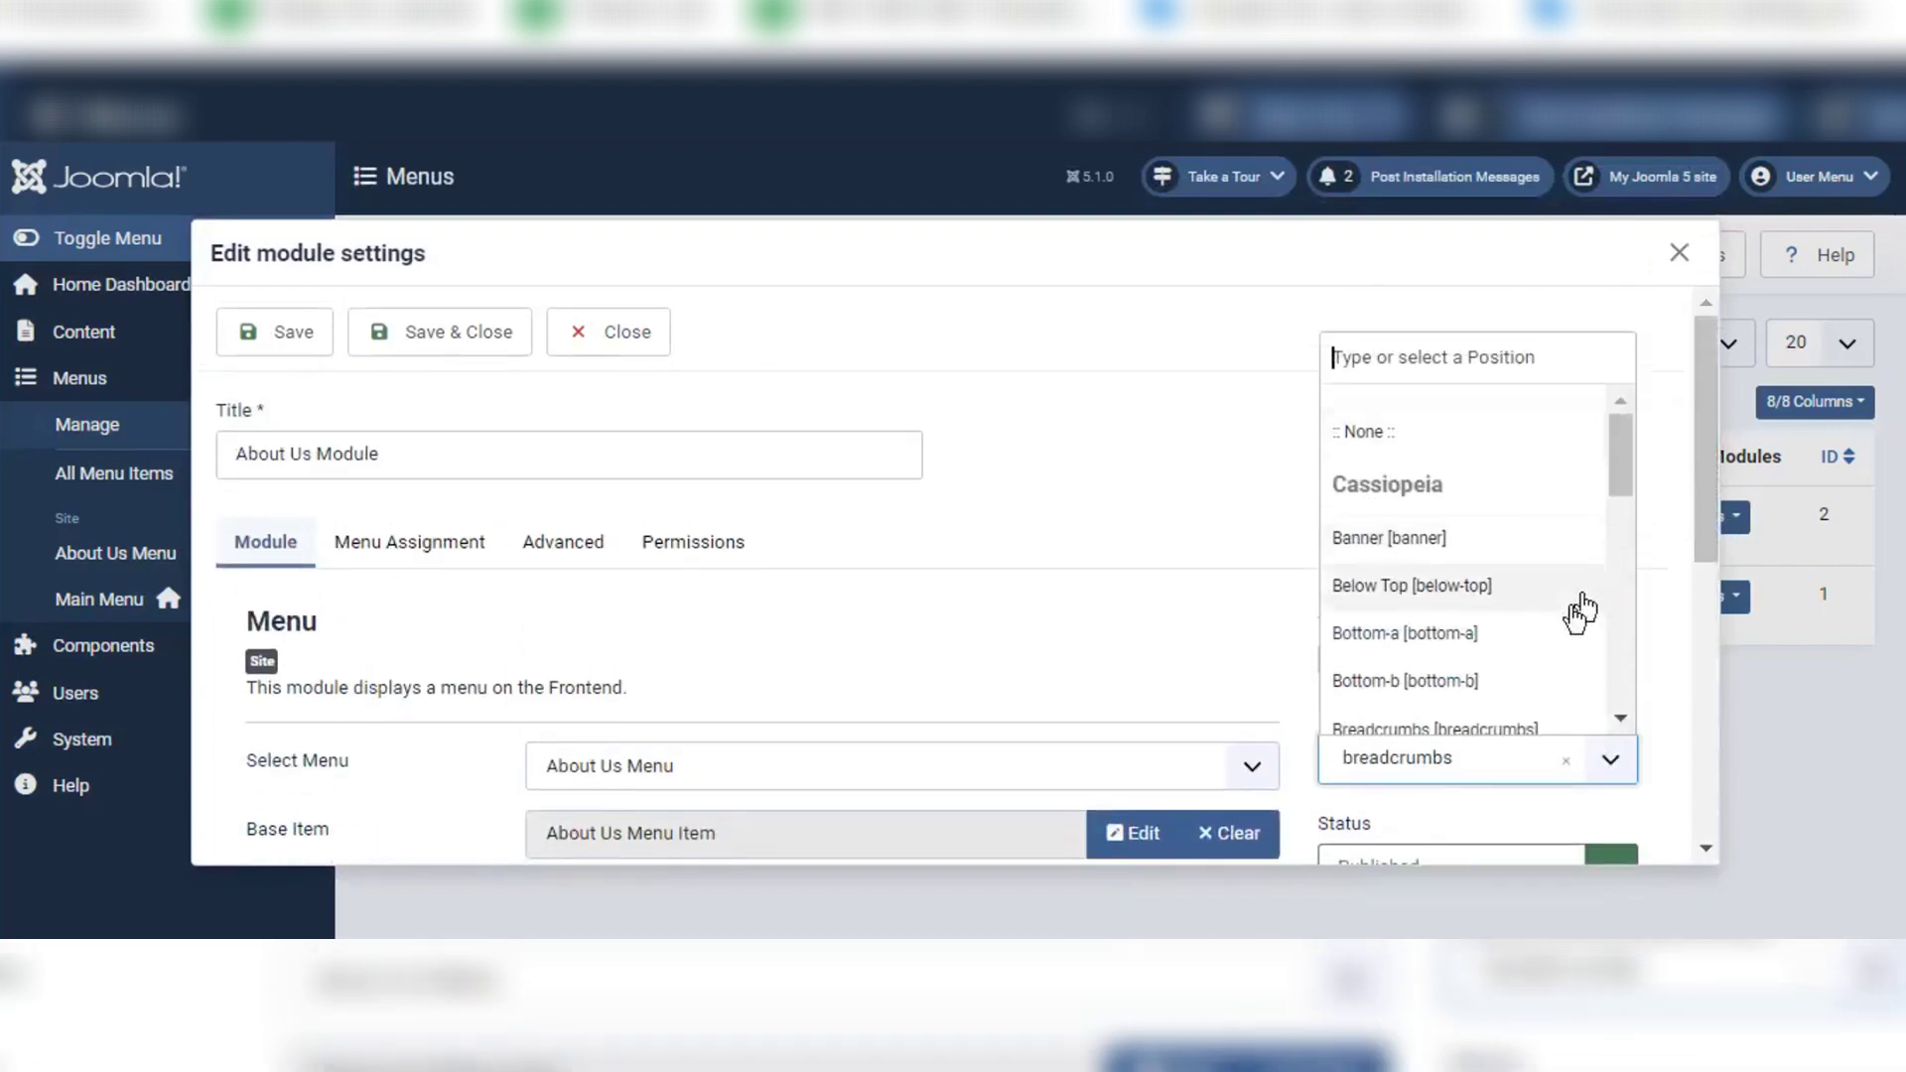
scroll(1513, 647, down, 2)
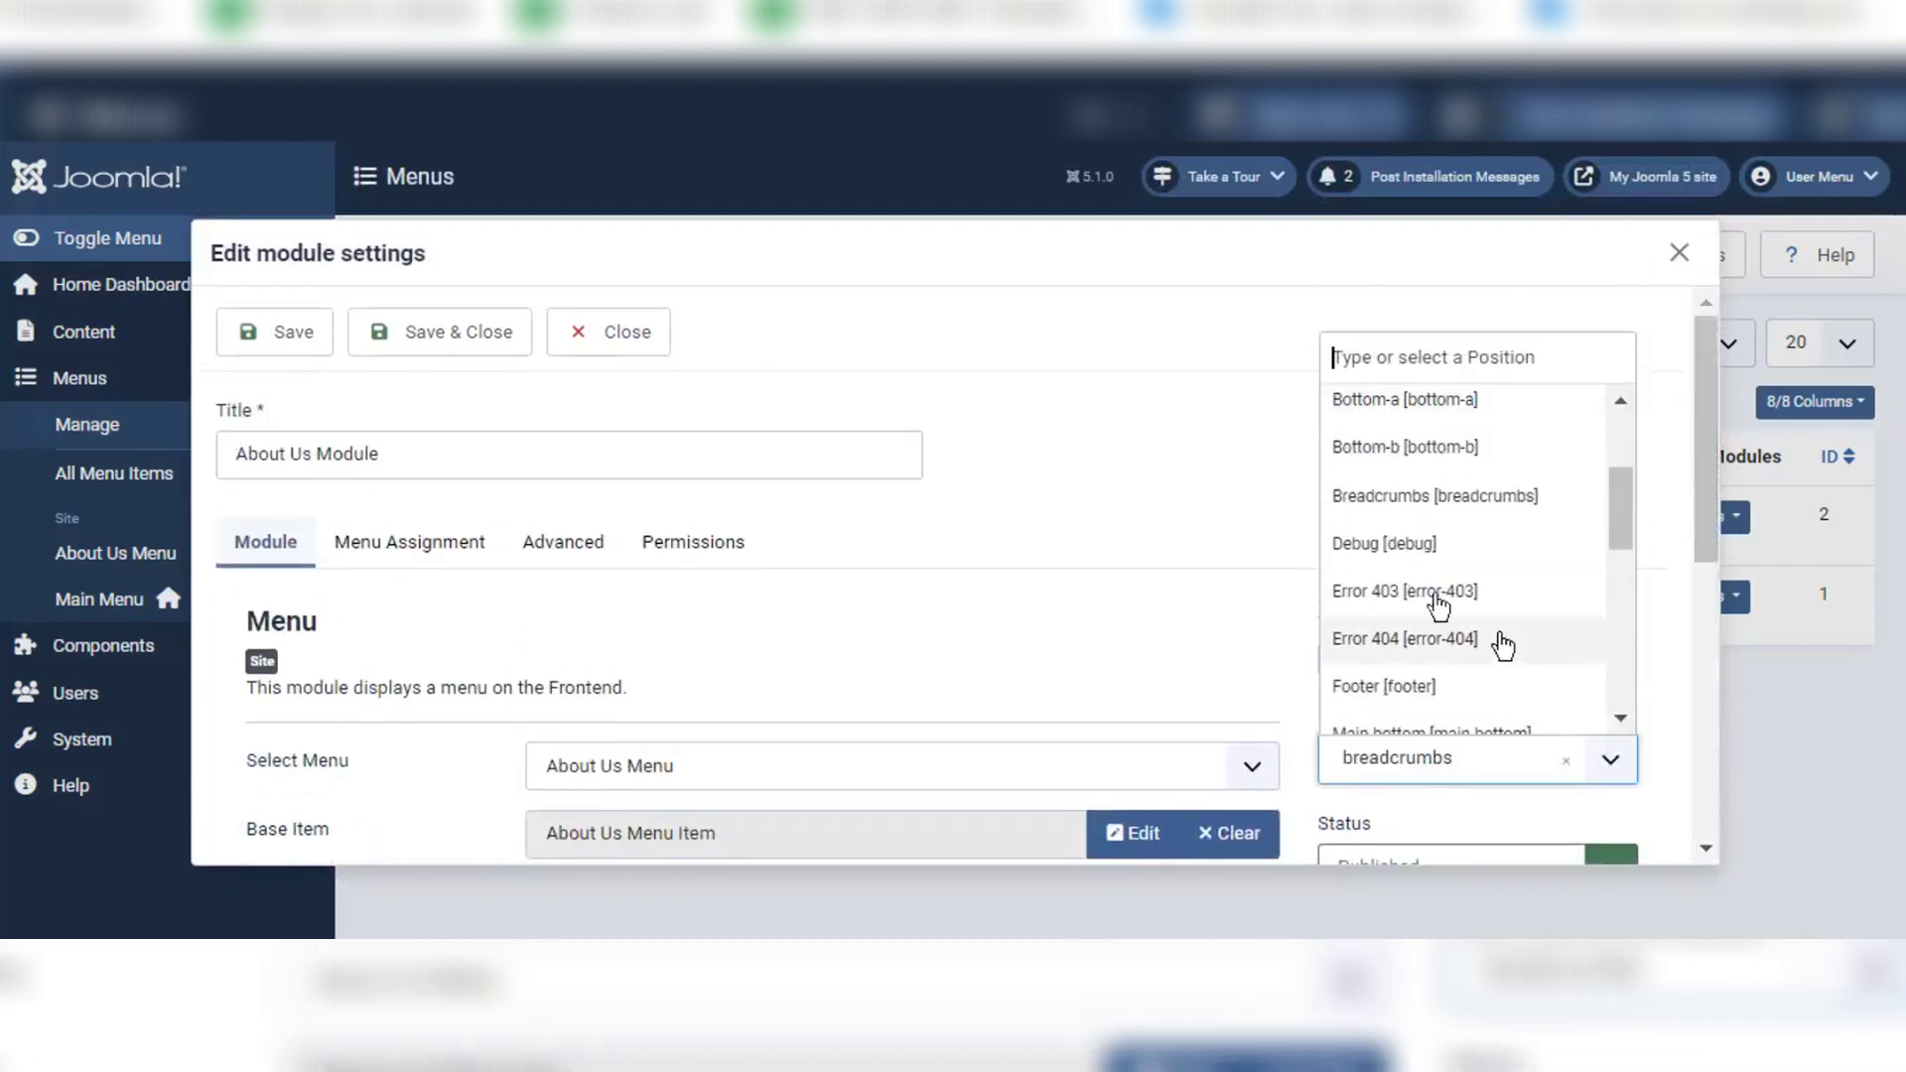
drag(1616, 520, 1624, 636)
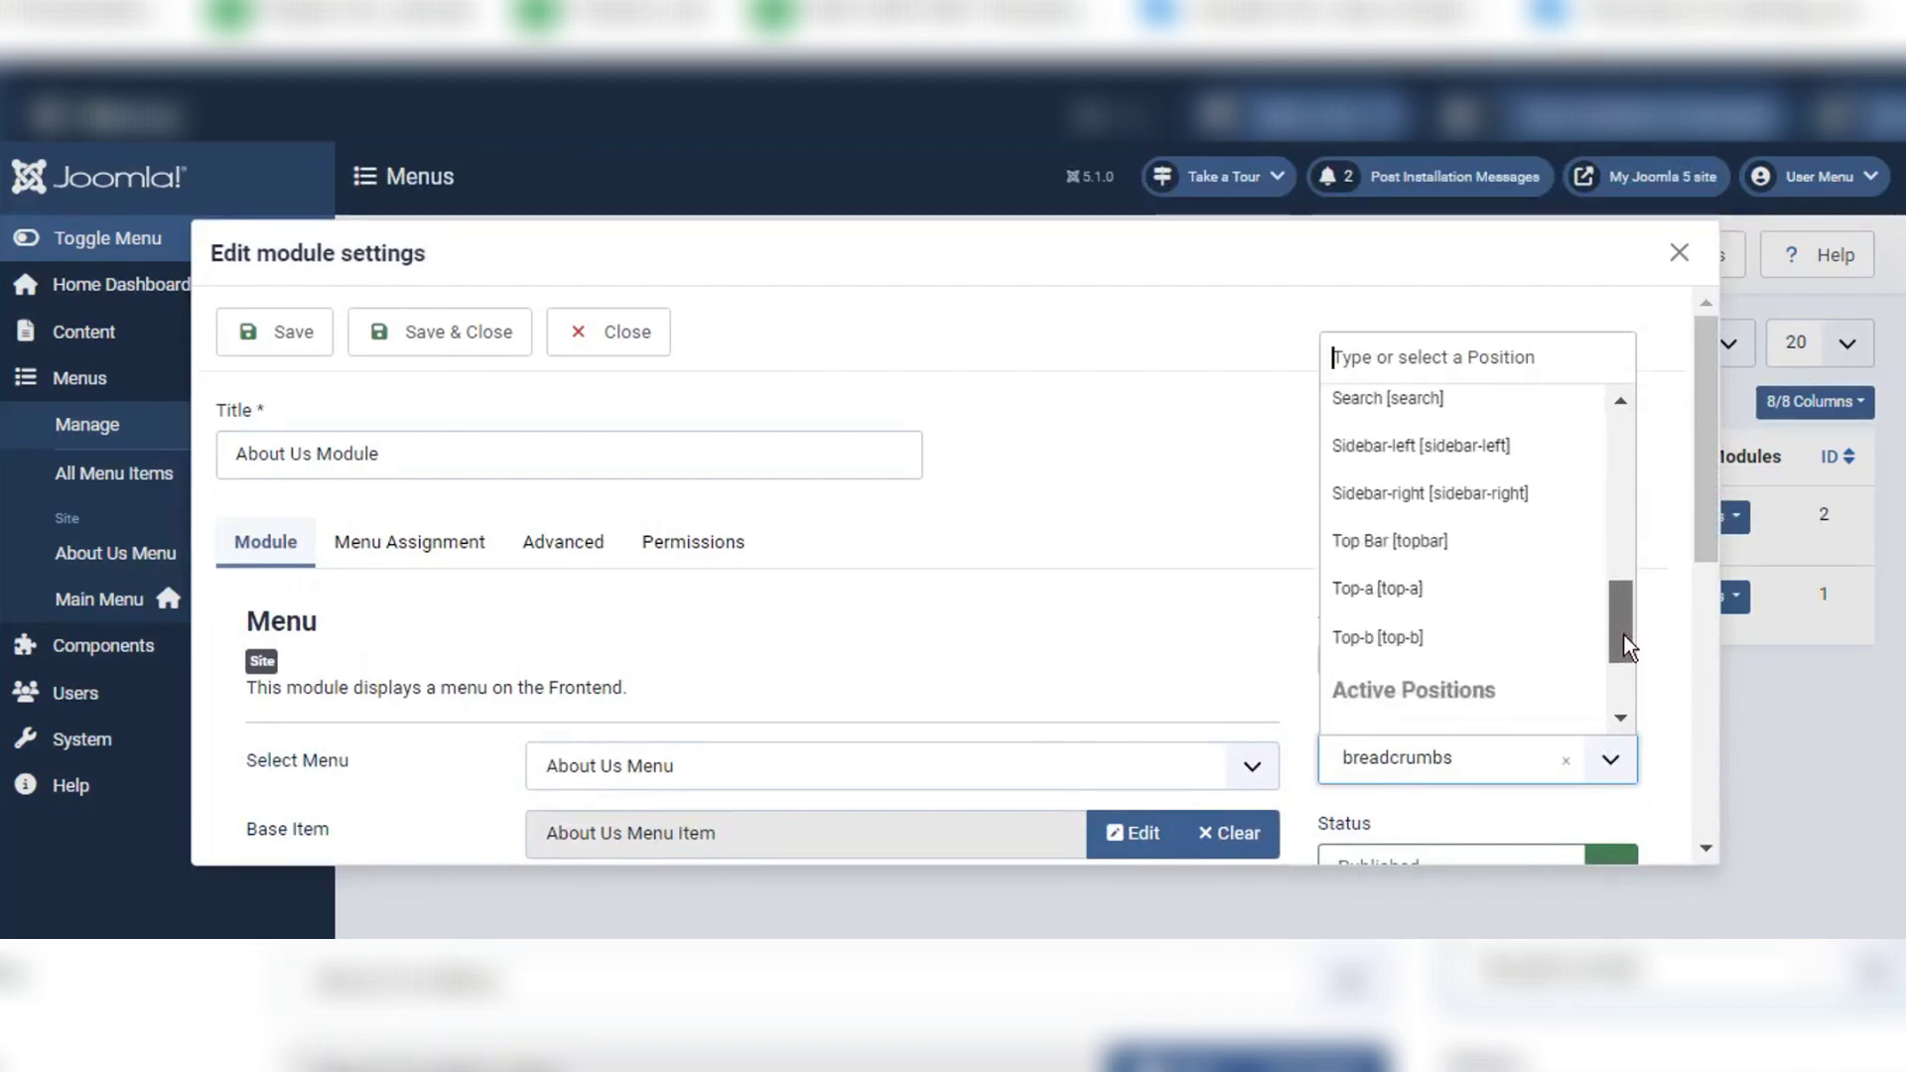
click(1427, 491)
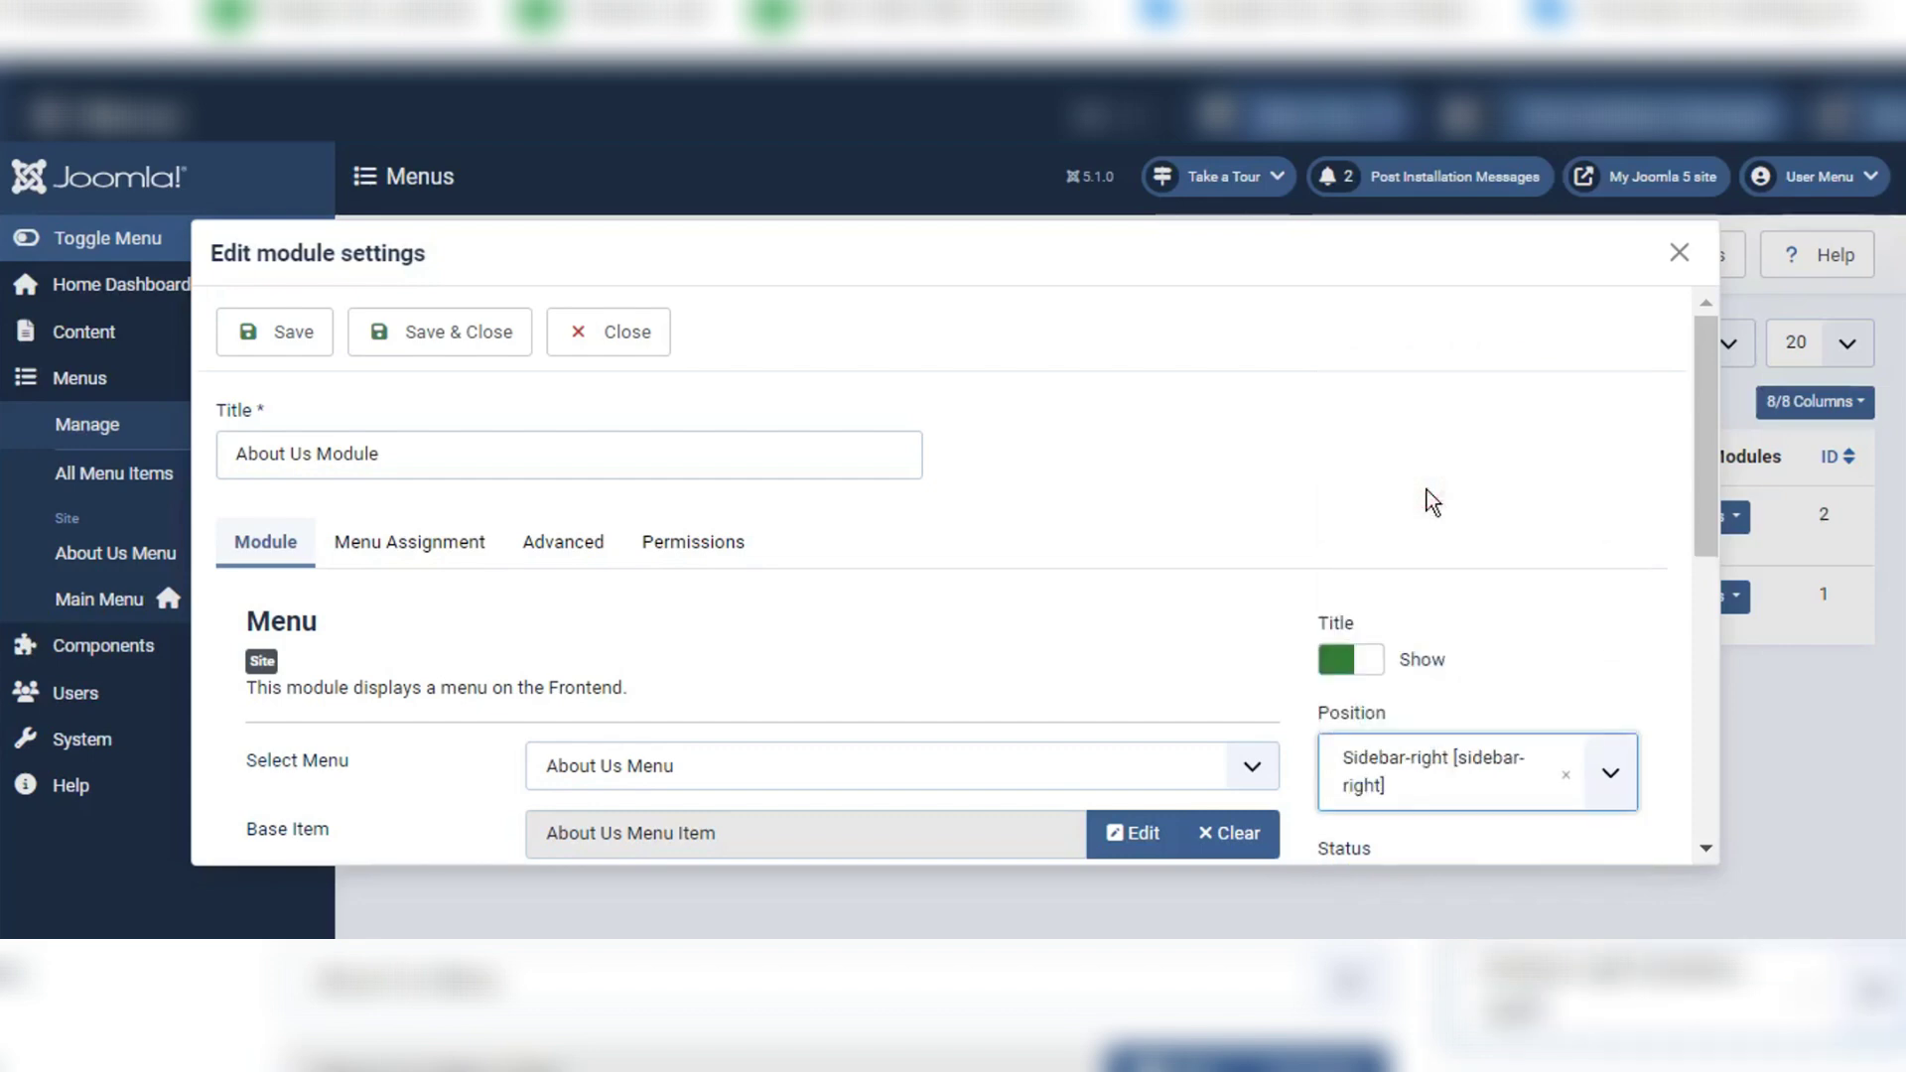
click(427, 331)
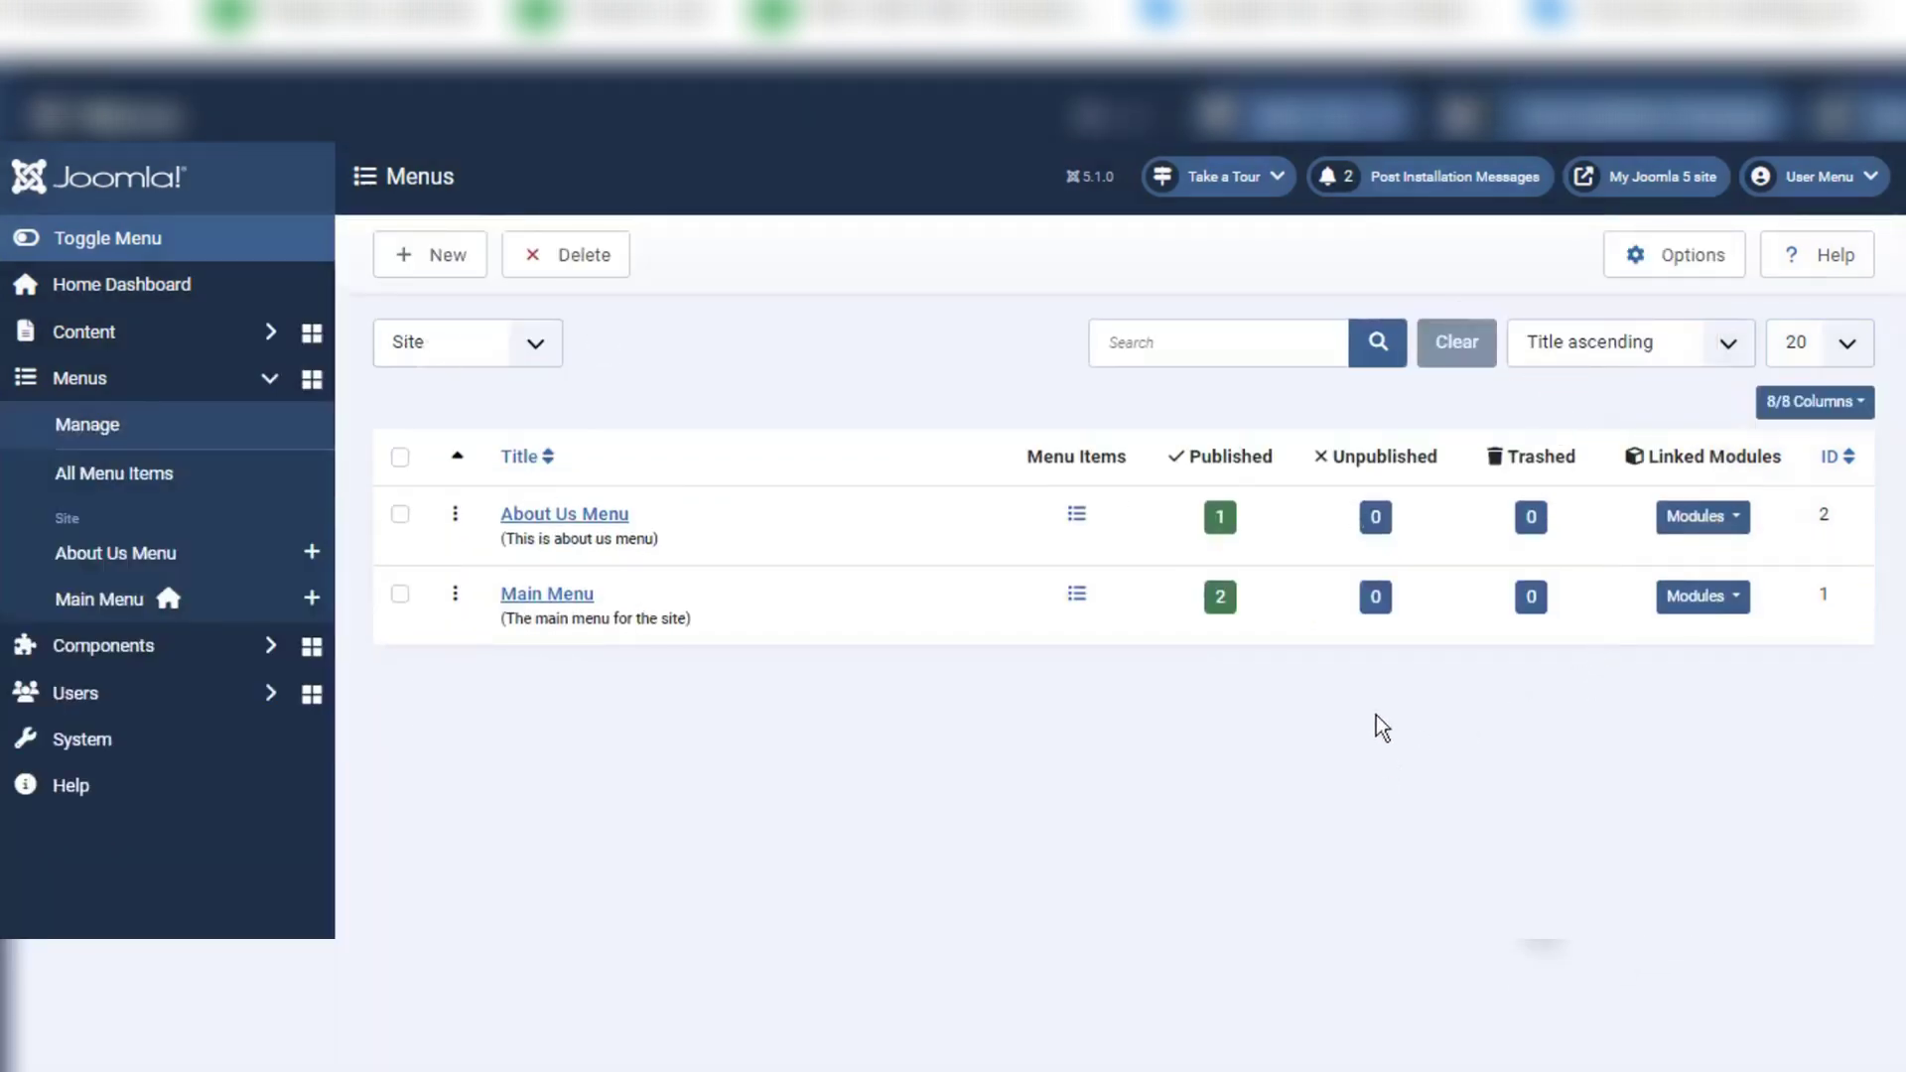
Step: Open the site's front end and examine the About Us Module heading and the Home page heading
click(1658, 178)
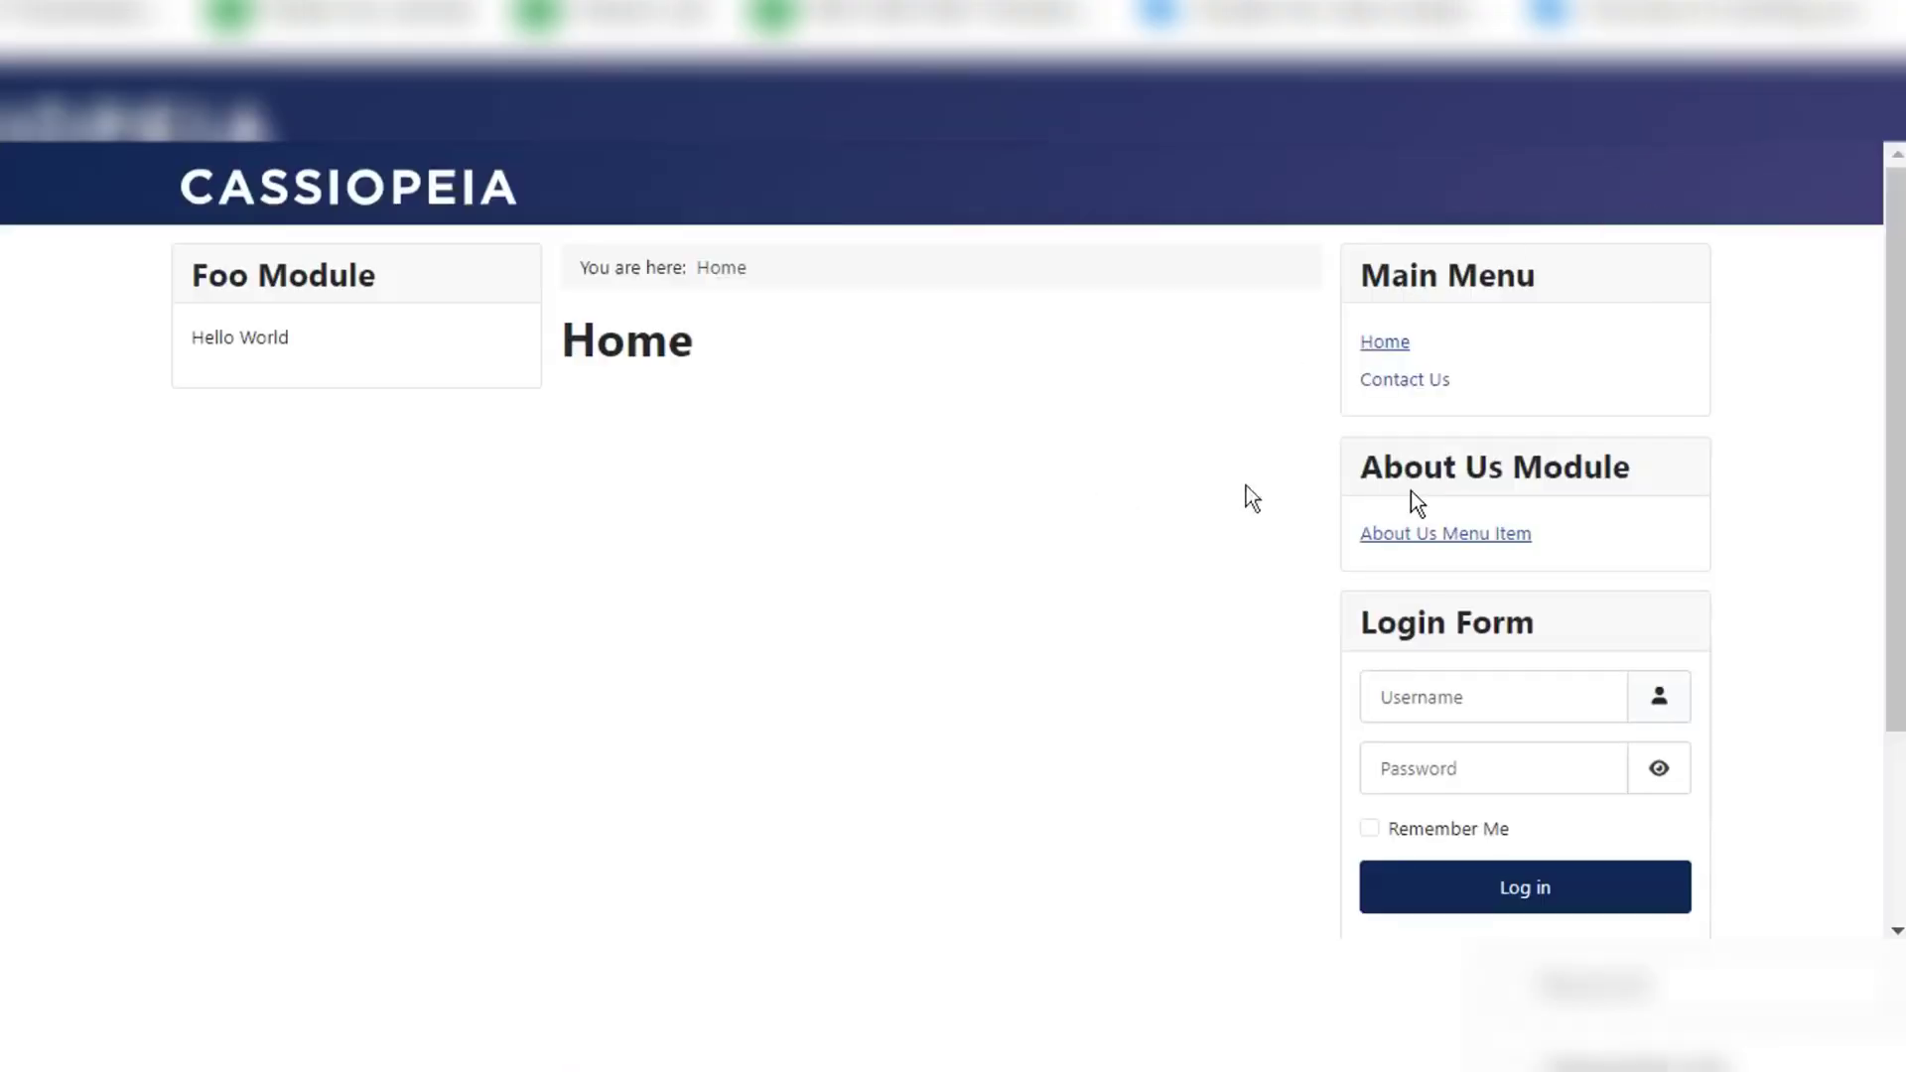
drag(1352, 474, 1632, 469)
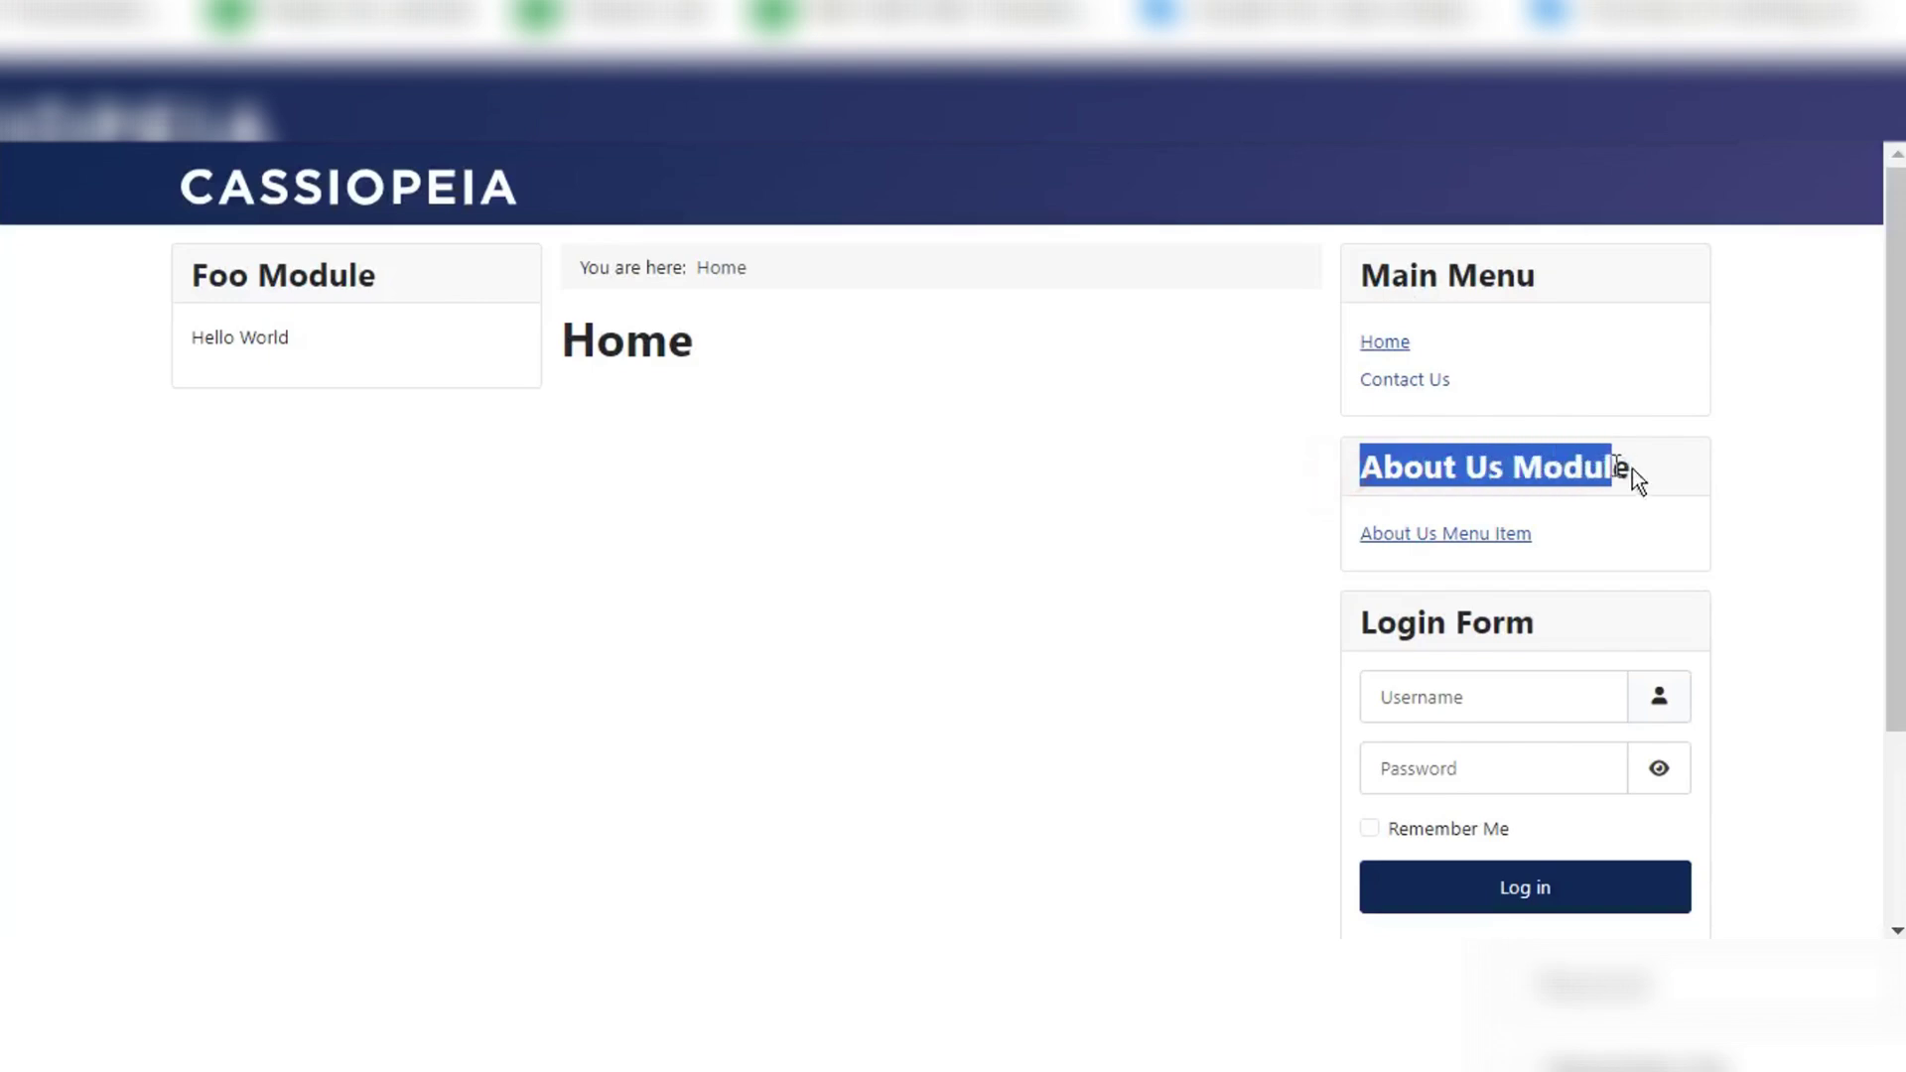
click(1642, 469)
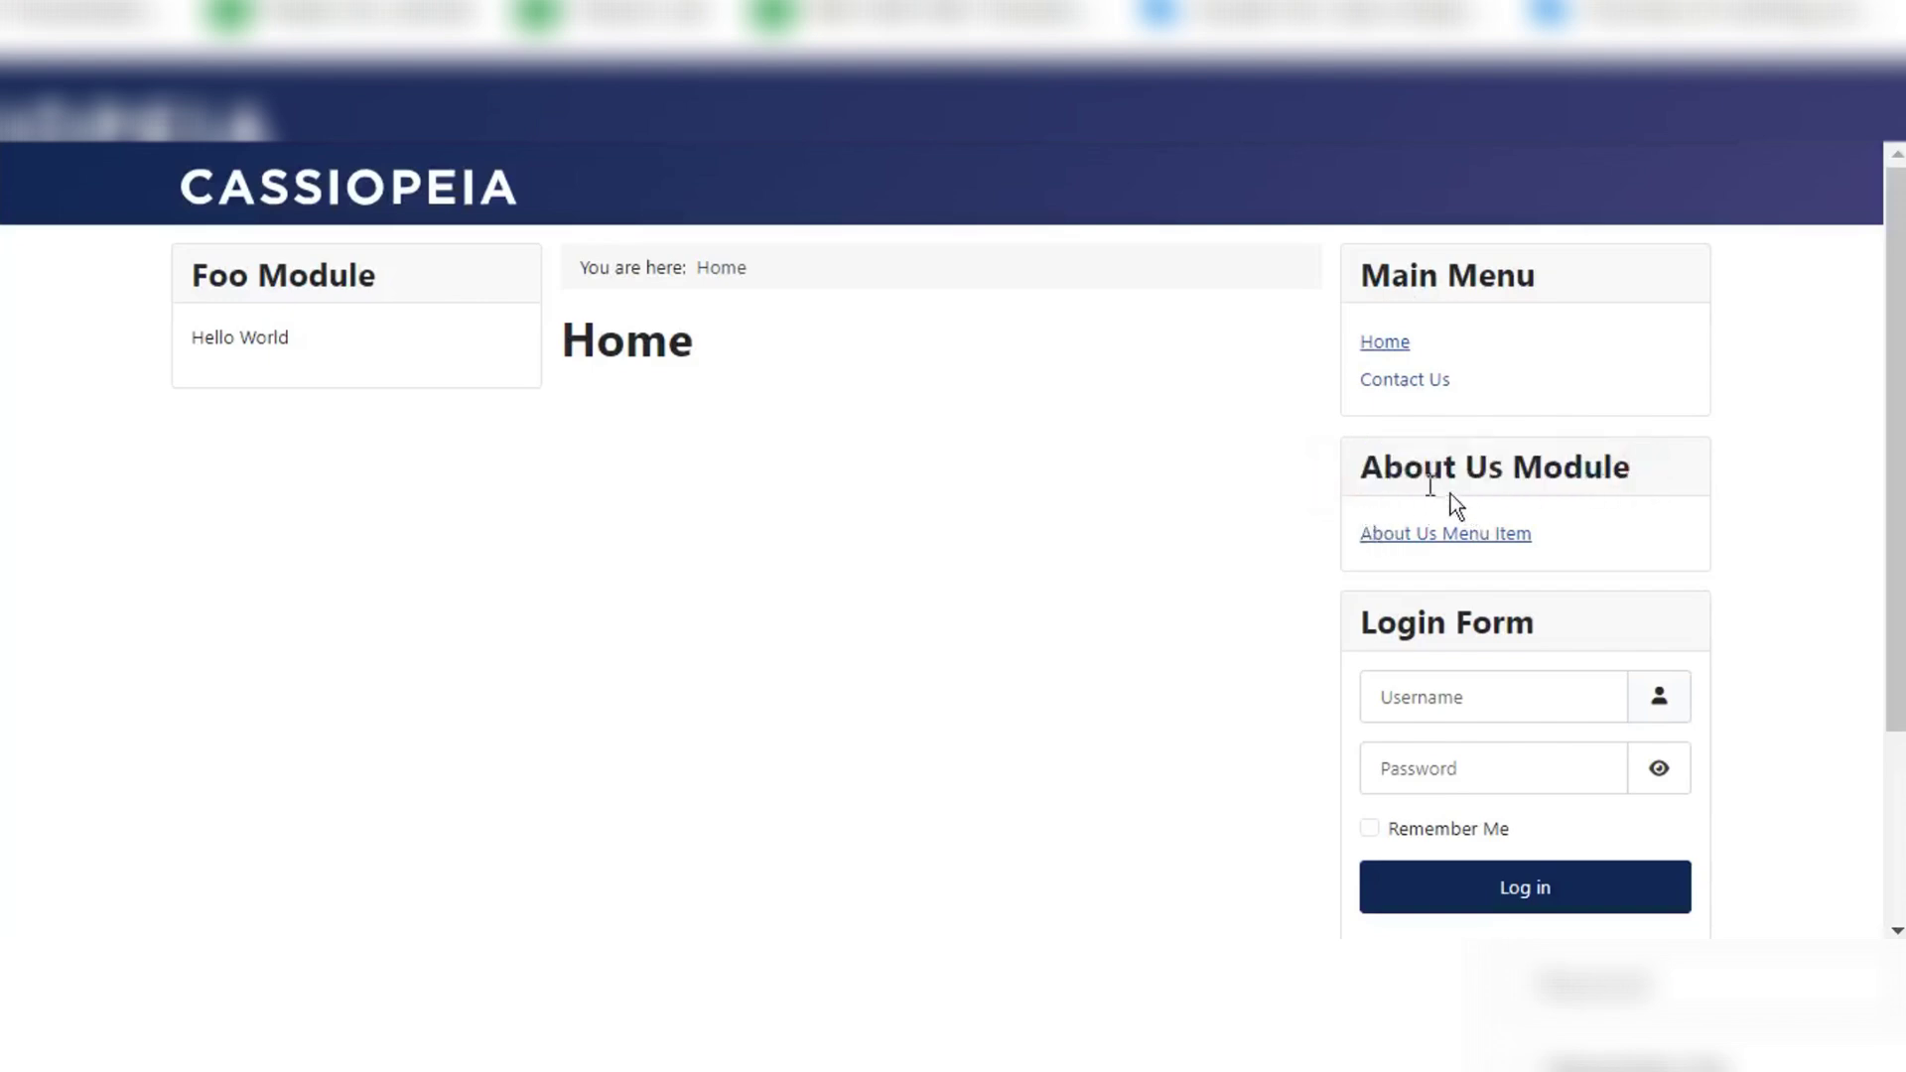
drag(1356, 473, 1628, 474)
click(1619, 480)
double_click(685, 343)
click(873, 322)
Step: Follow the About Us Menu Item link on the site and examine the title of the article it opens
click(1449, 536)
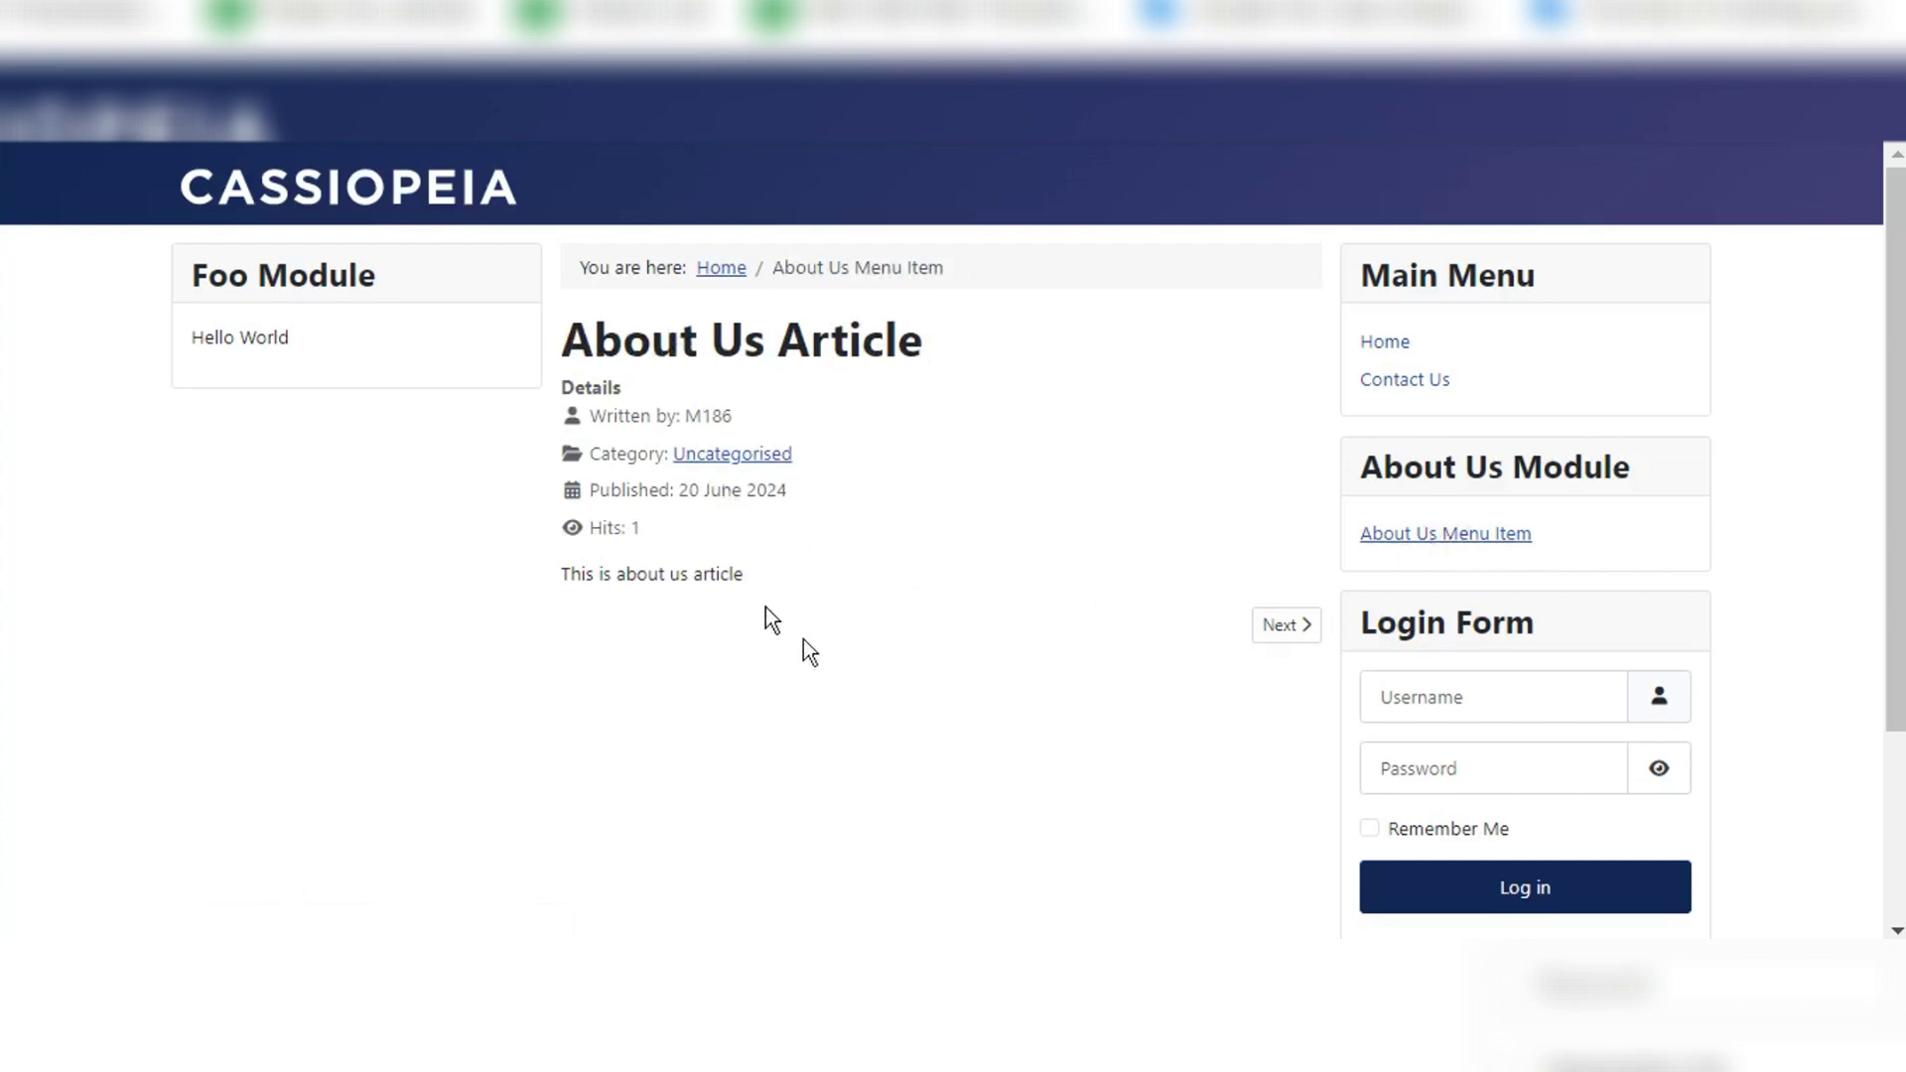
drag(578, 349, 956, 360)
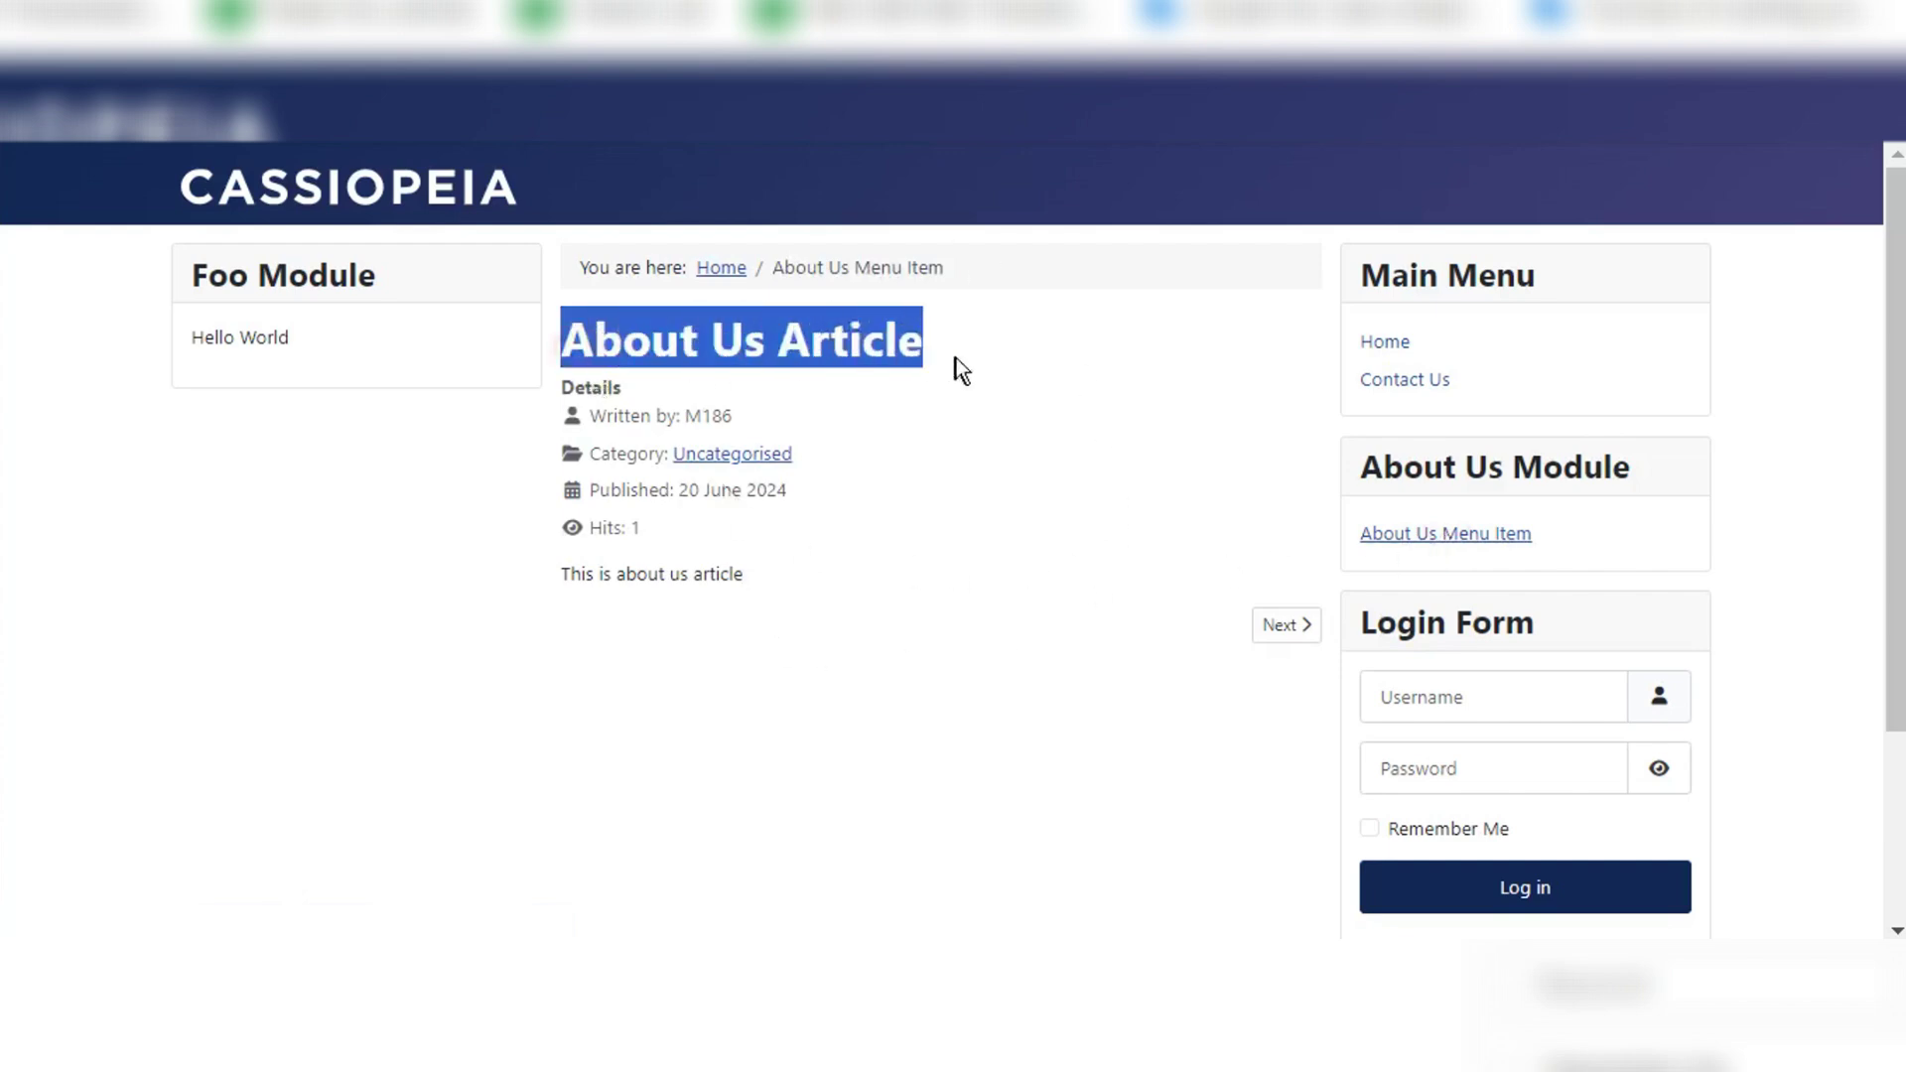
Step: Examine the About Us article's body text, hit count and publication date on the site
click(956, 357)
drag(574, 328, 760, 576)
click(761, 576)
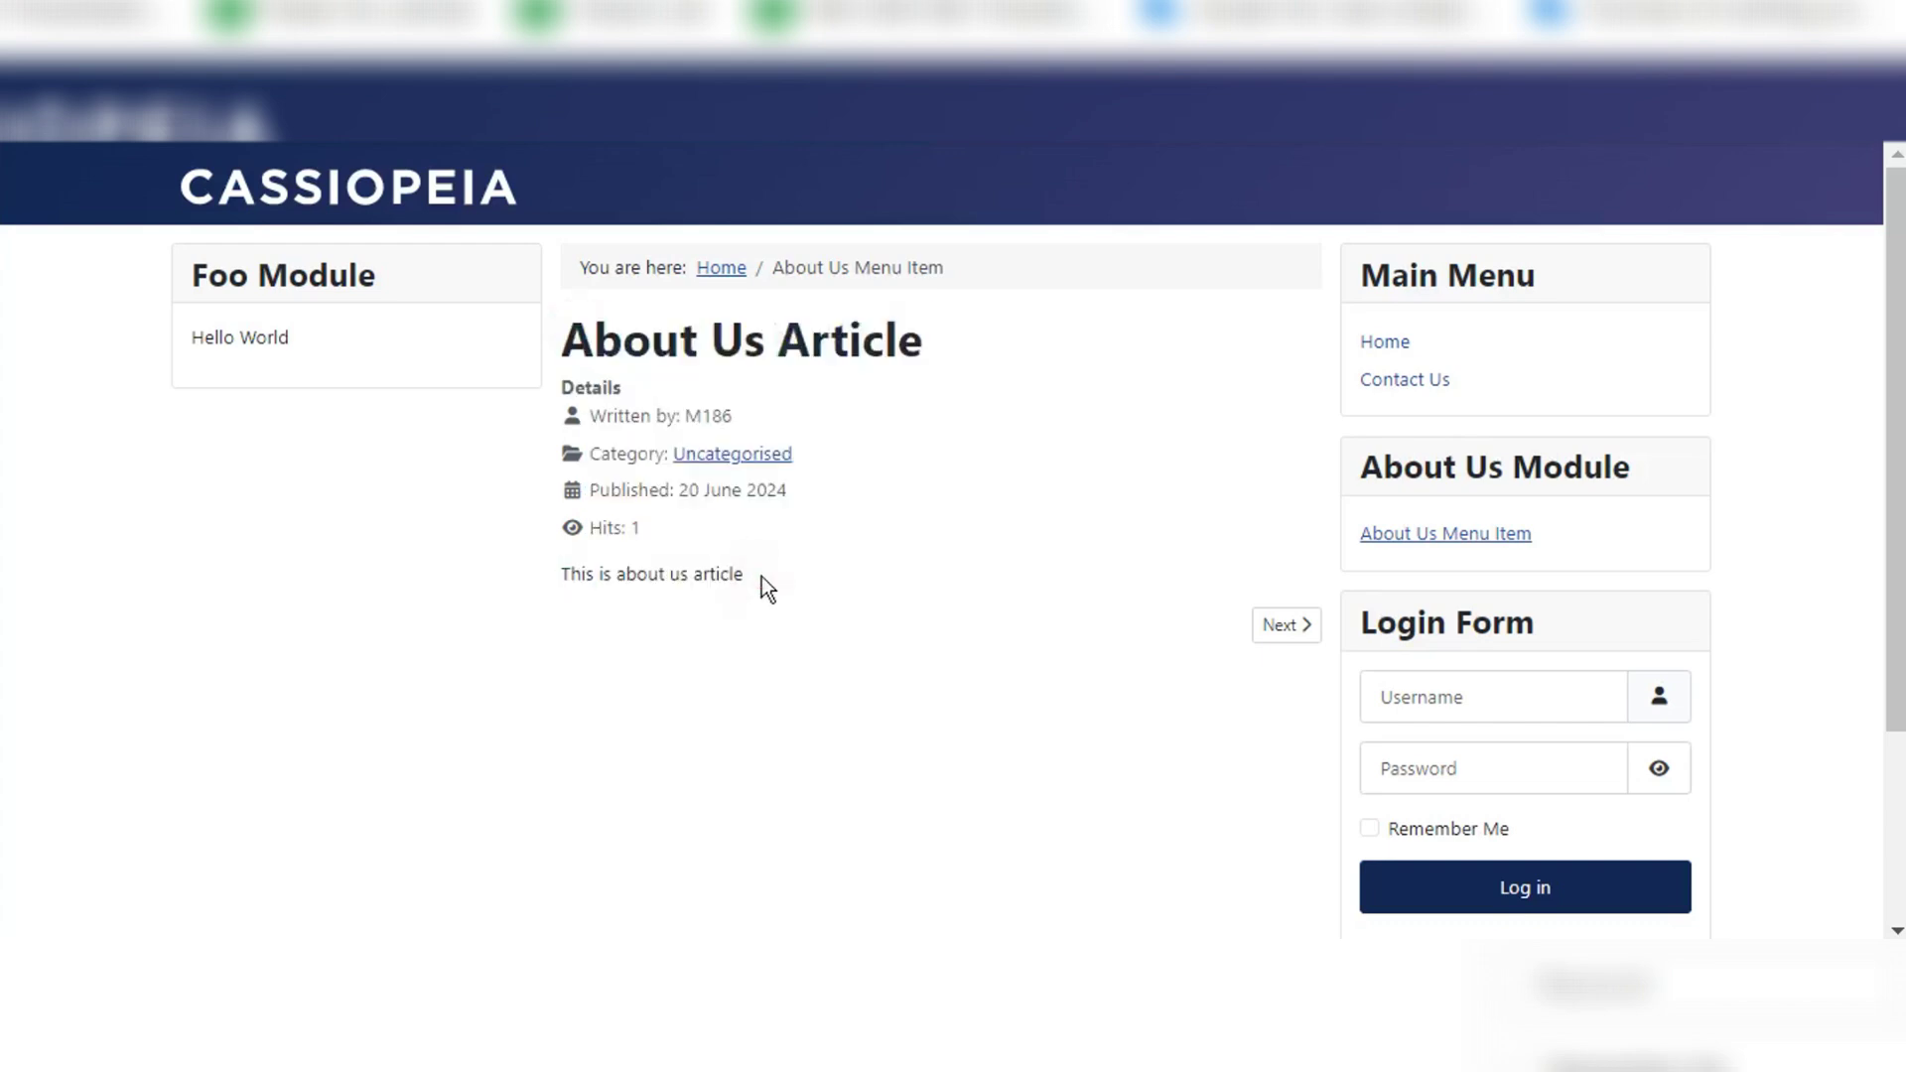
drag(766, 576, 596, 584)
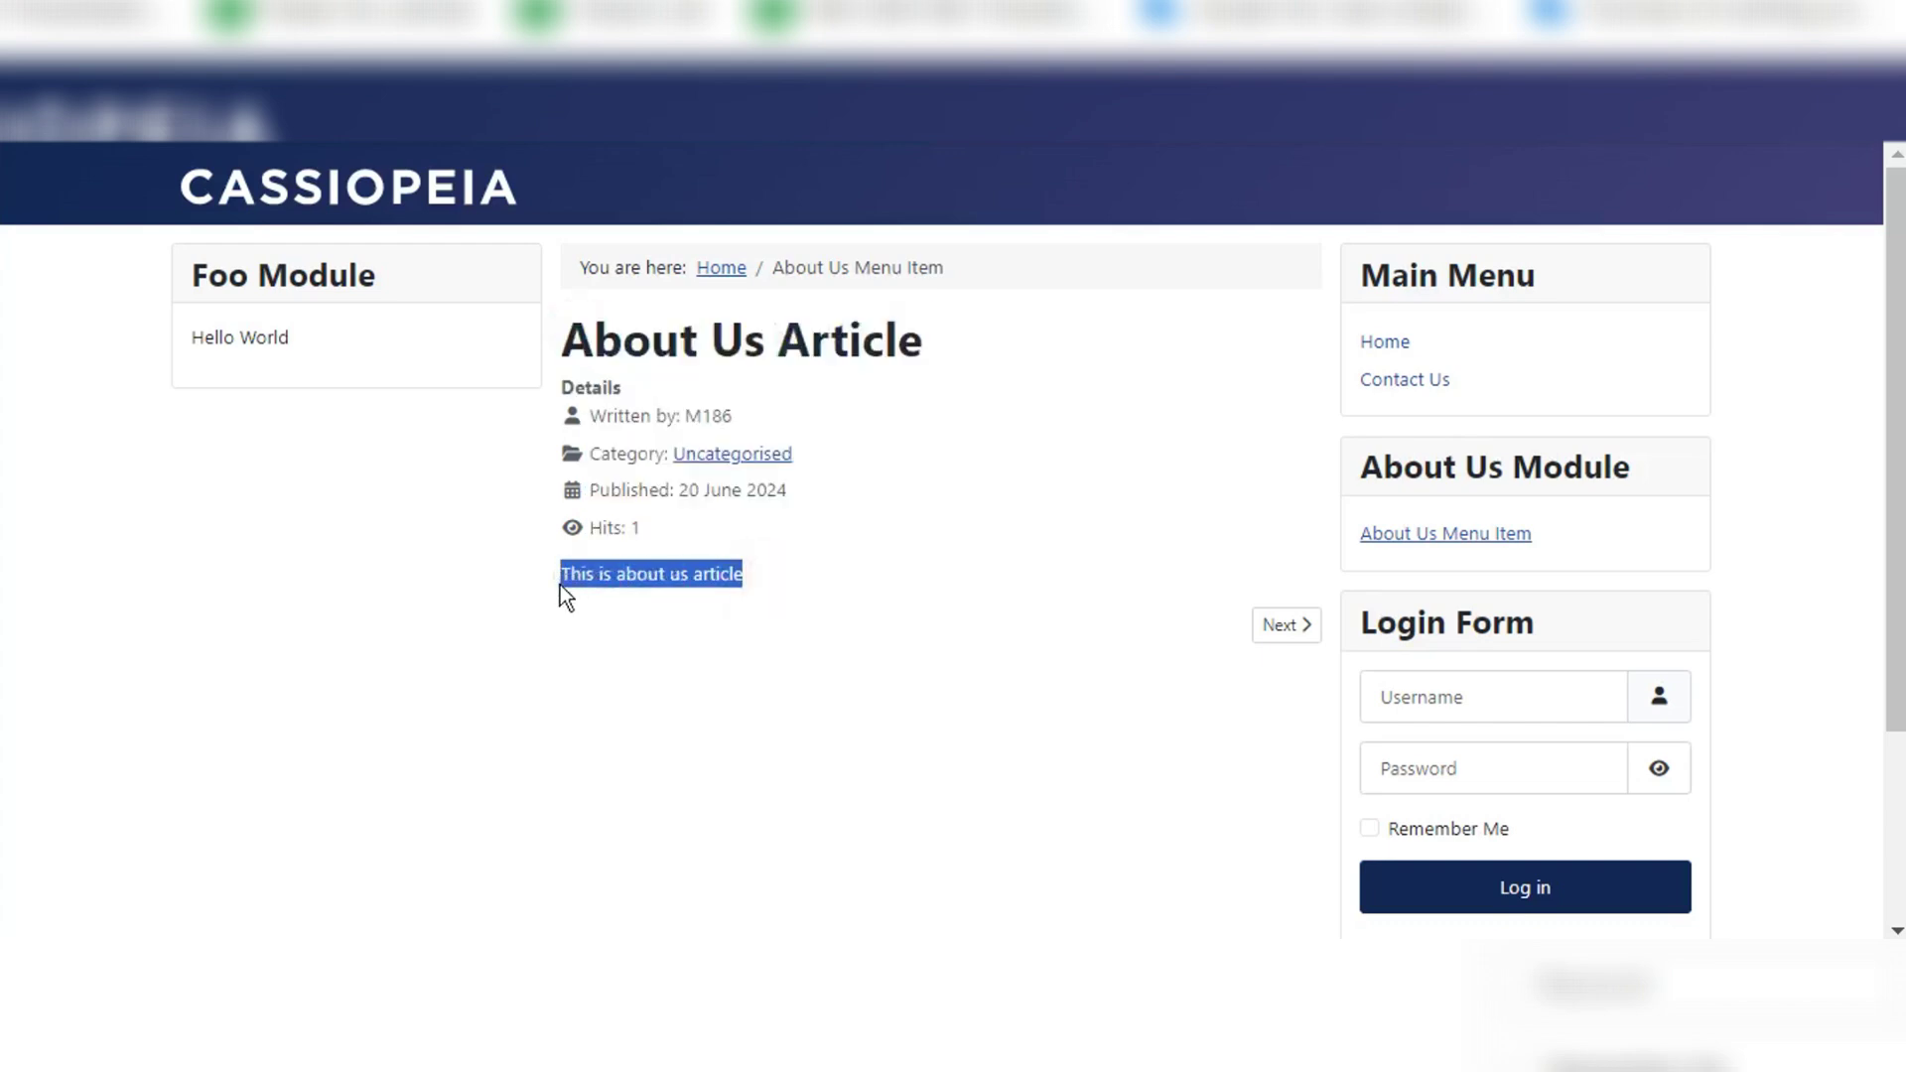
click(636, 587)
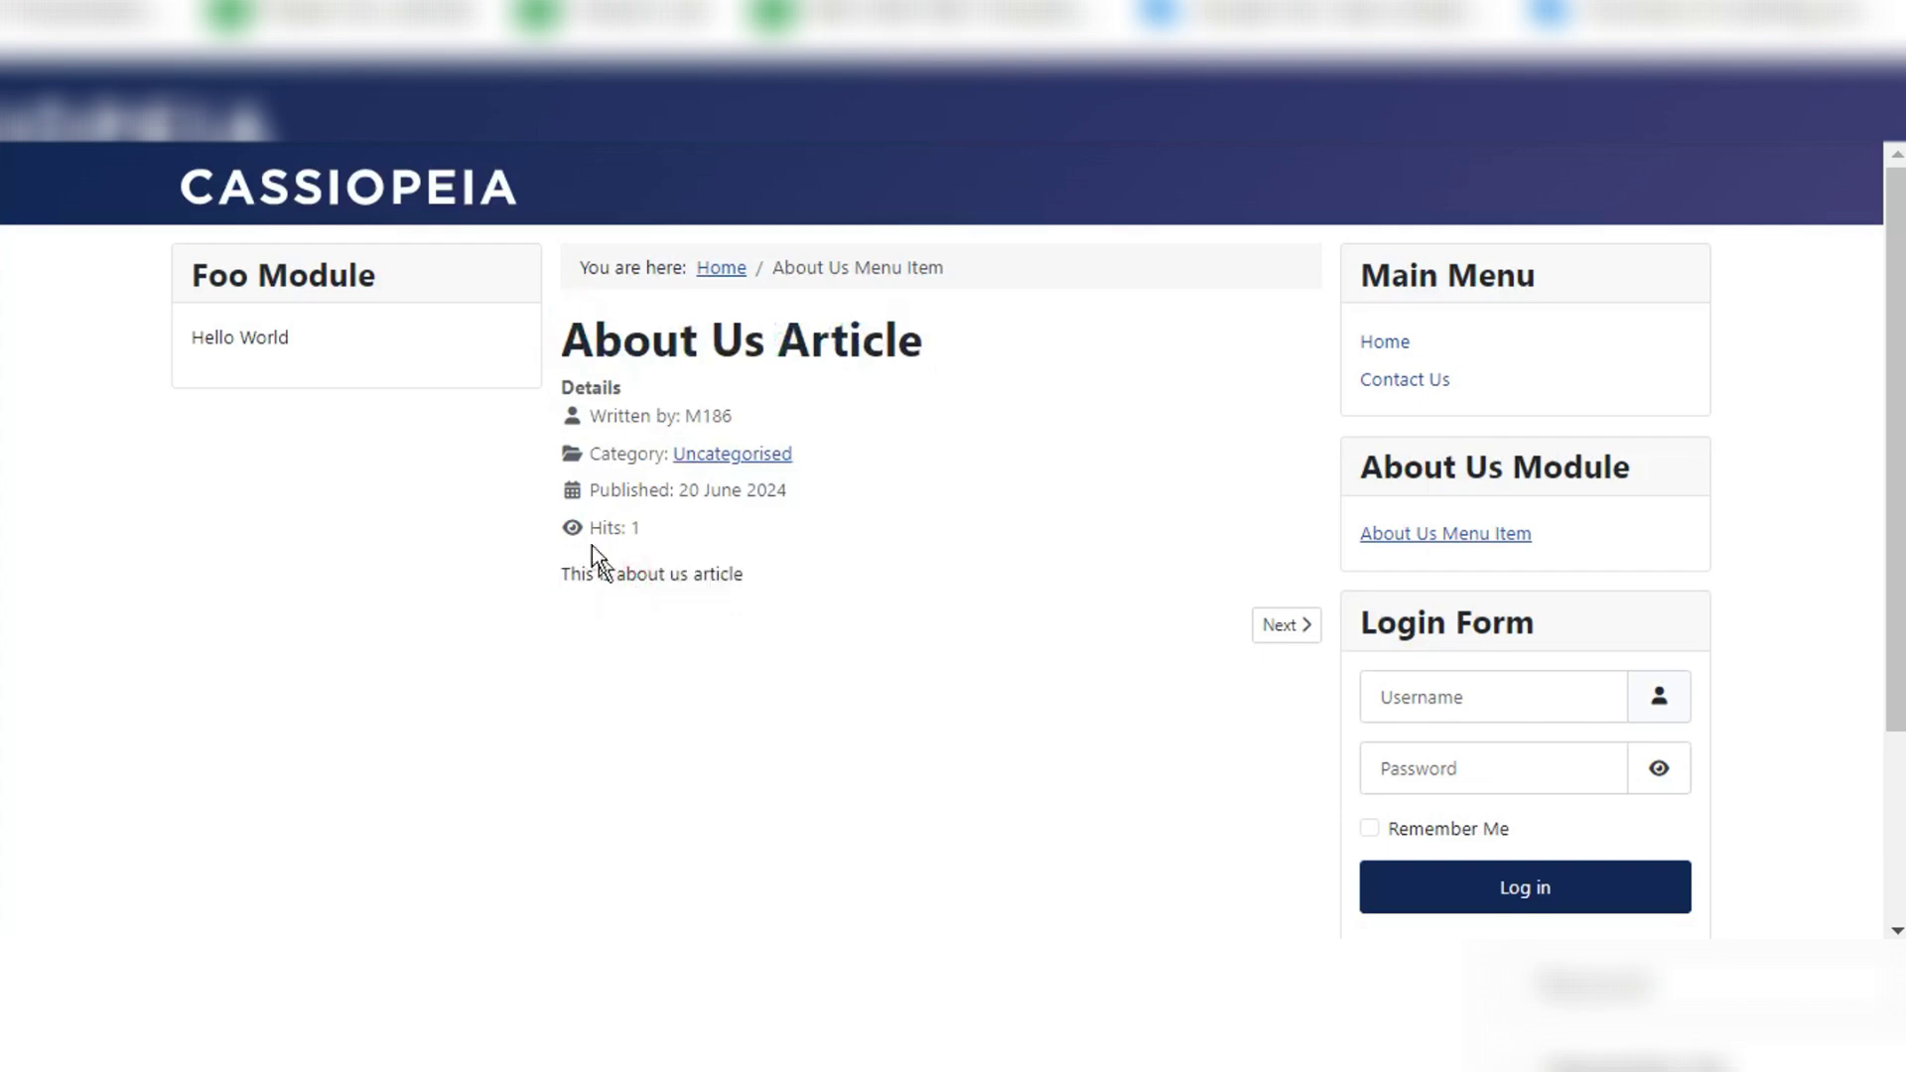
drag(606, 529, 648, 537)
drag(631, 489, 773, 493)
click(773, 493)
Step: Visit the Home and Contact Us pages from the Main Menu to check their content, and return to Home
click(1385, 344)
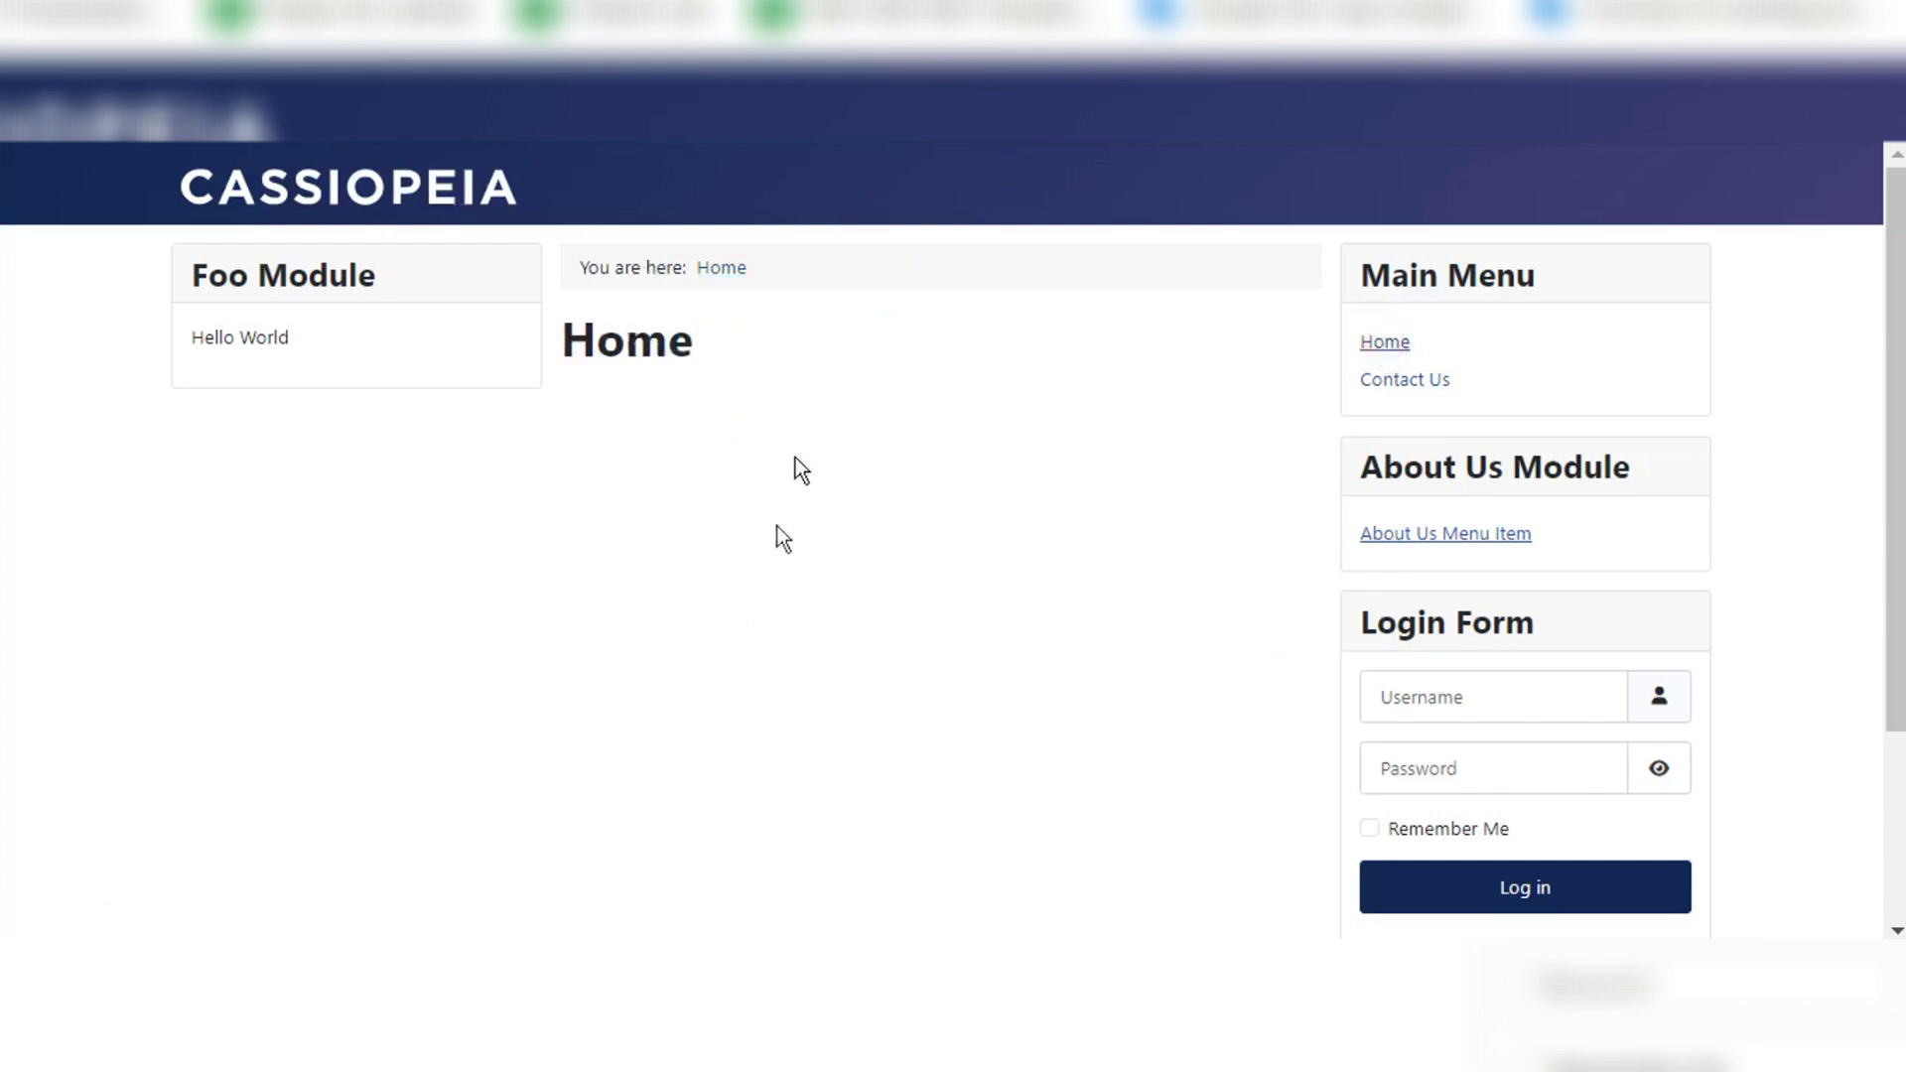
click(1414, 379)
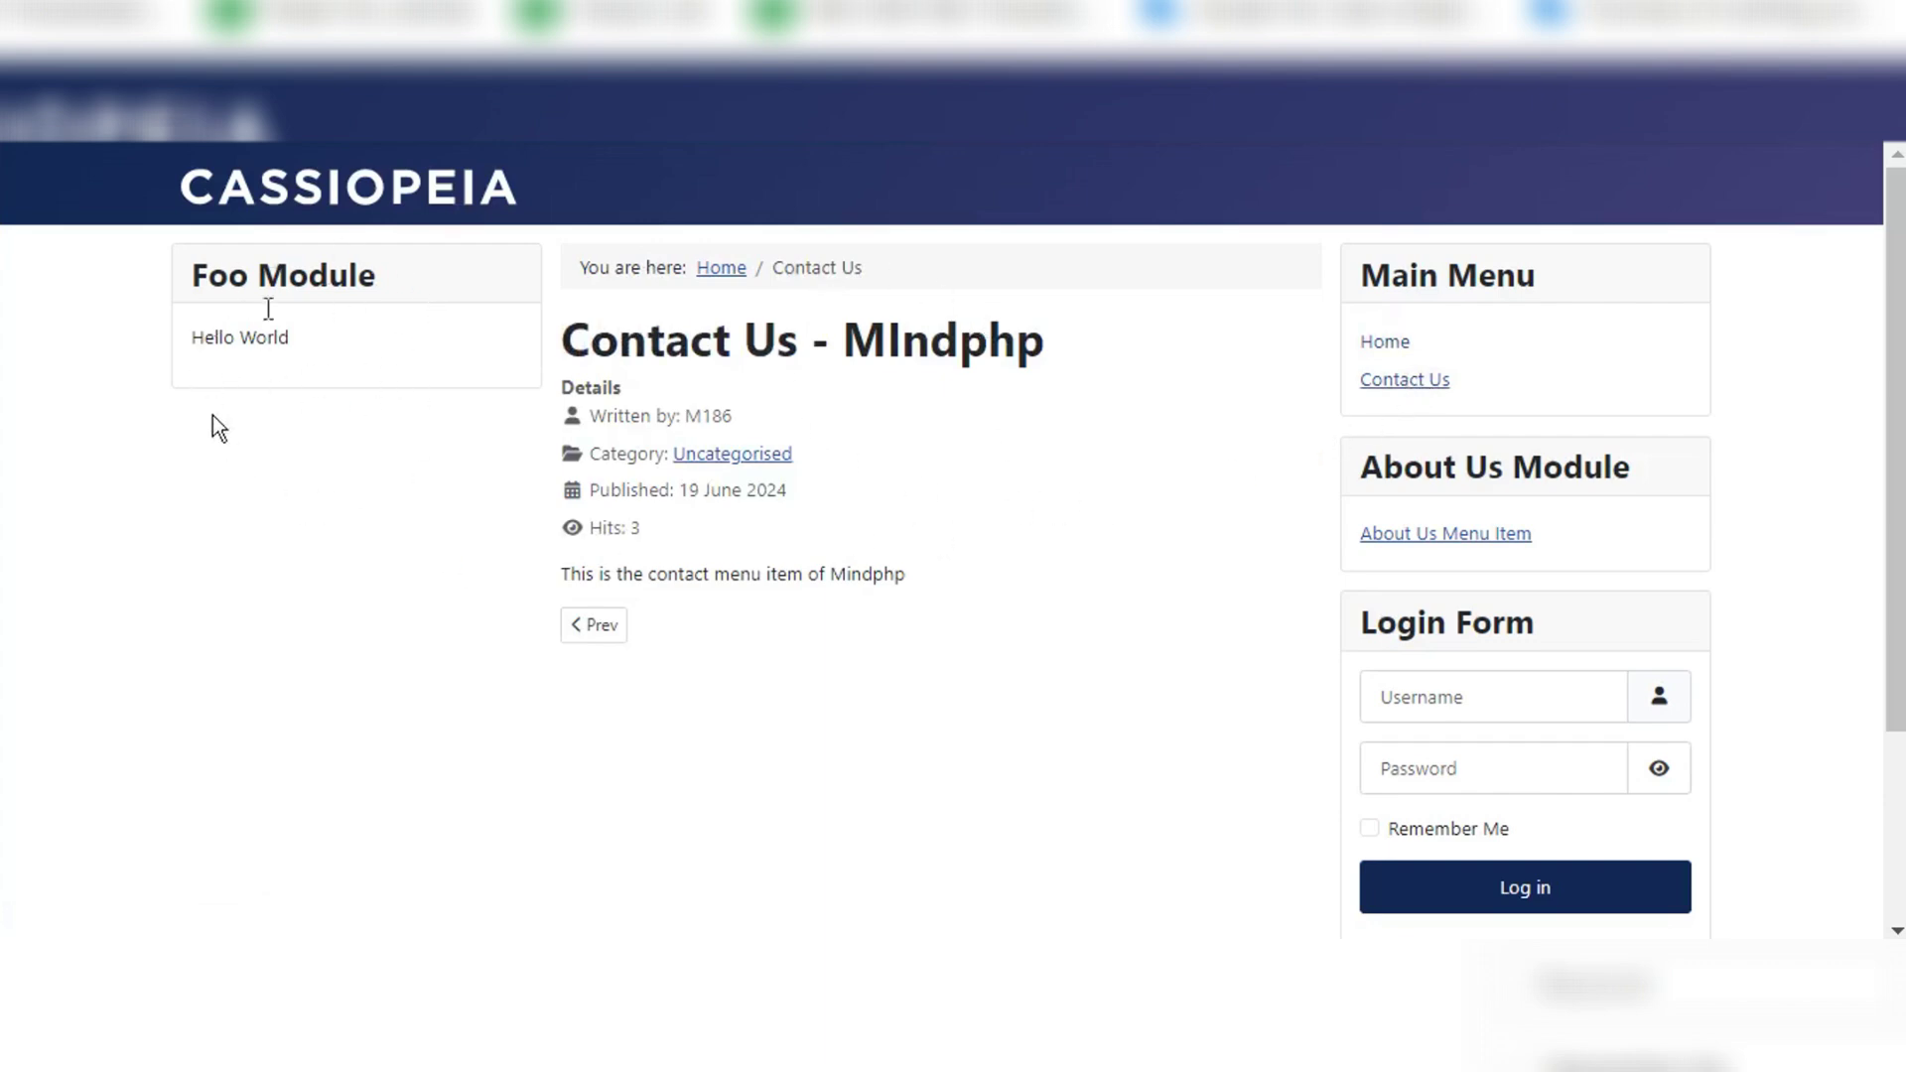
click(1386, 349)
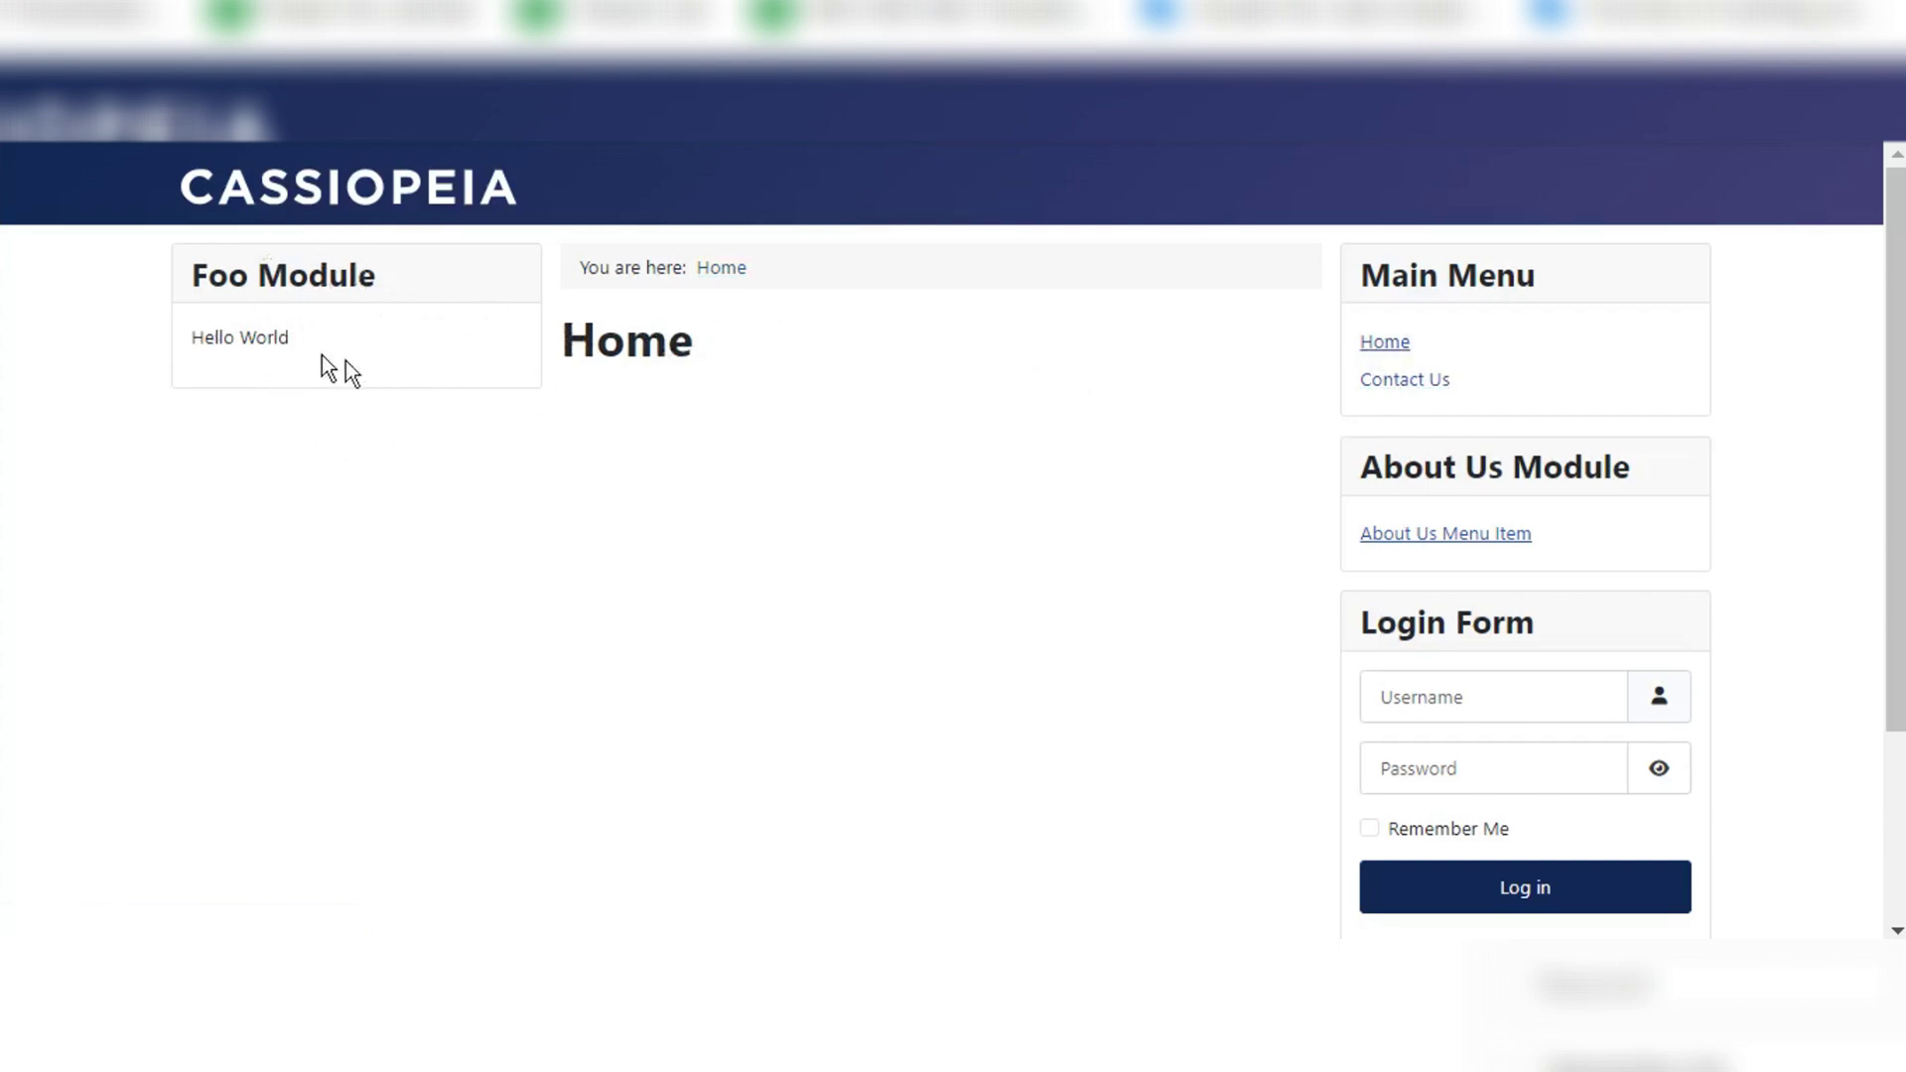
scroll(706, 449, down, 2)
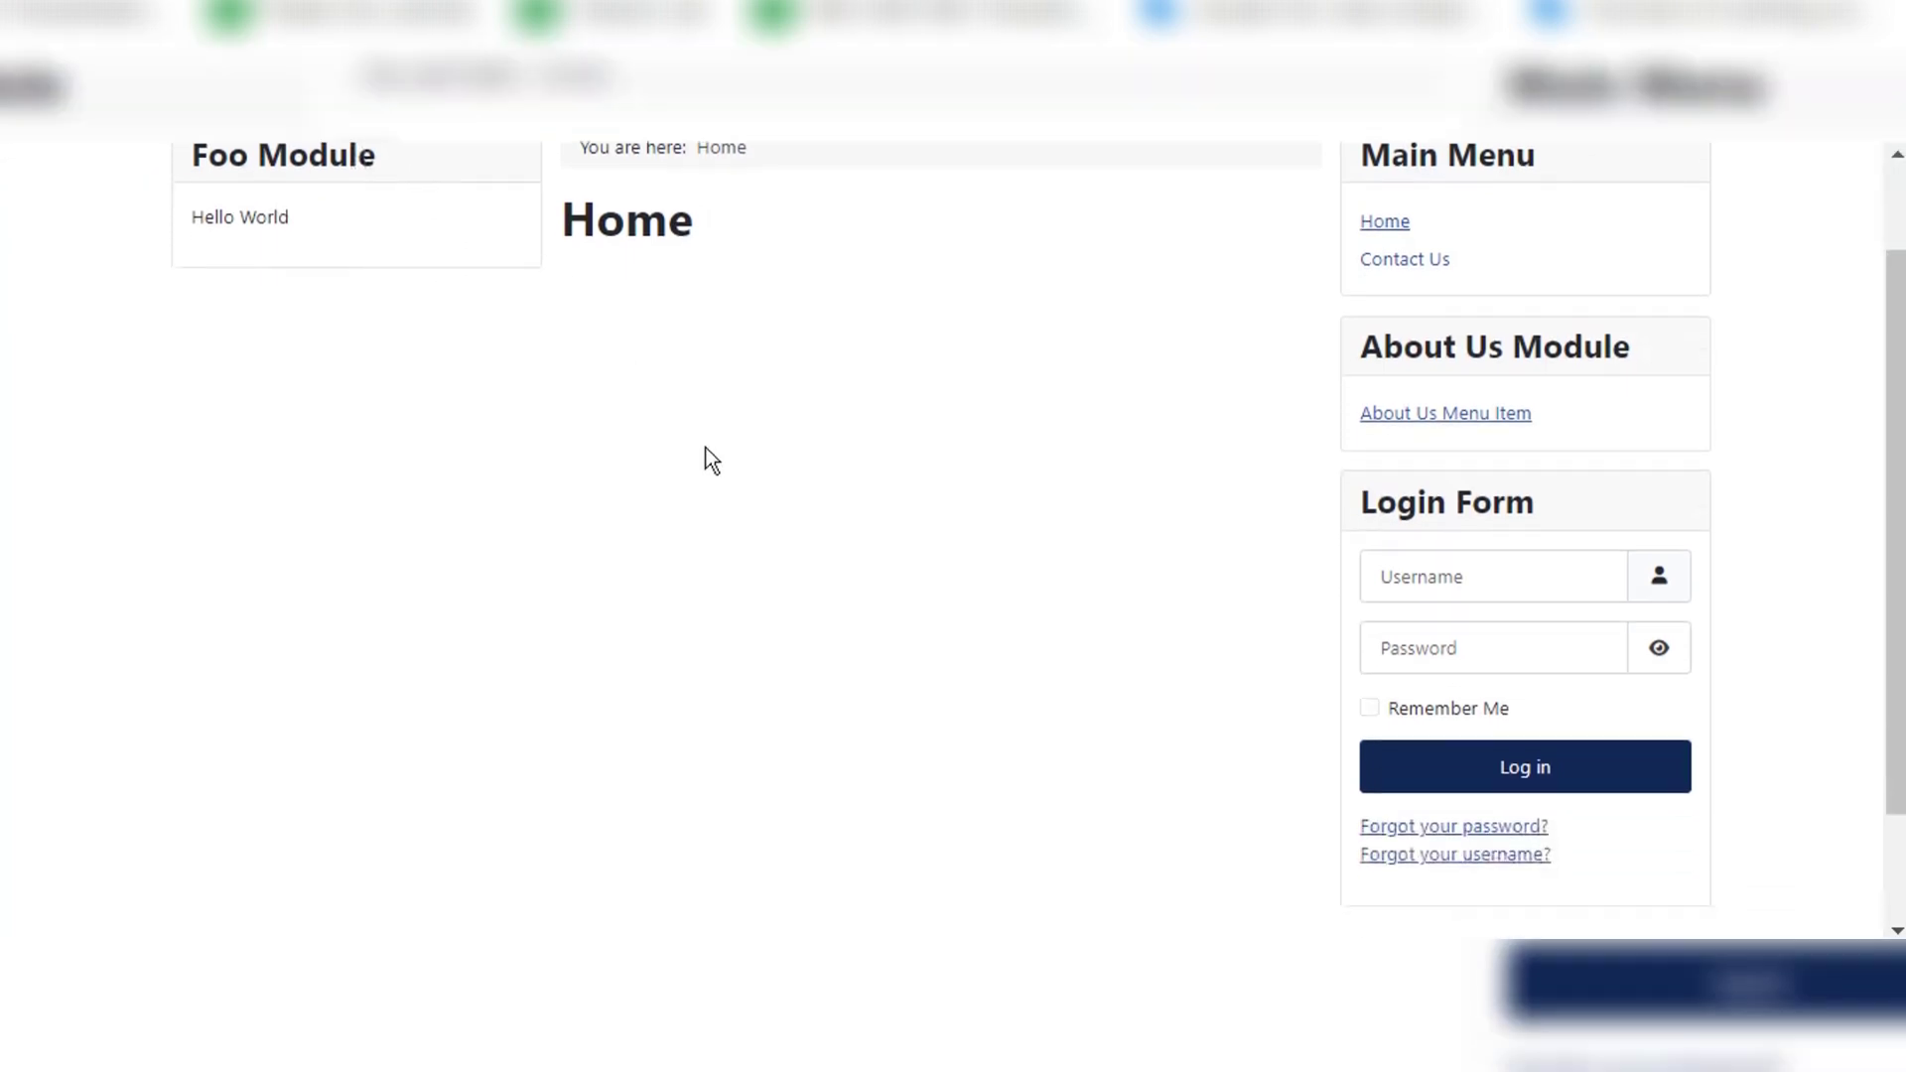
scroll(706, 449, down, 2)
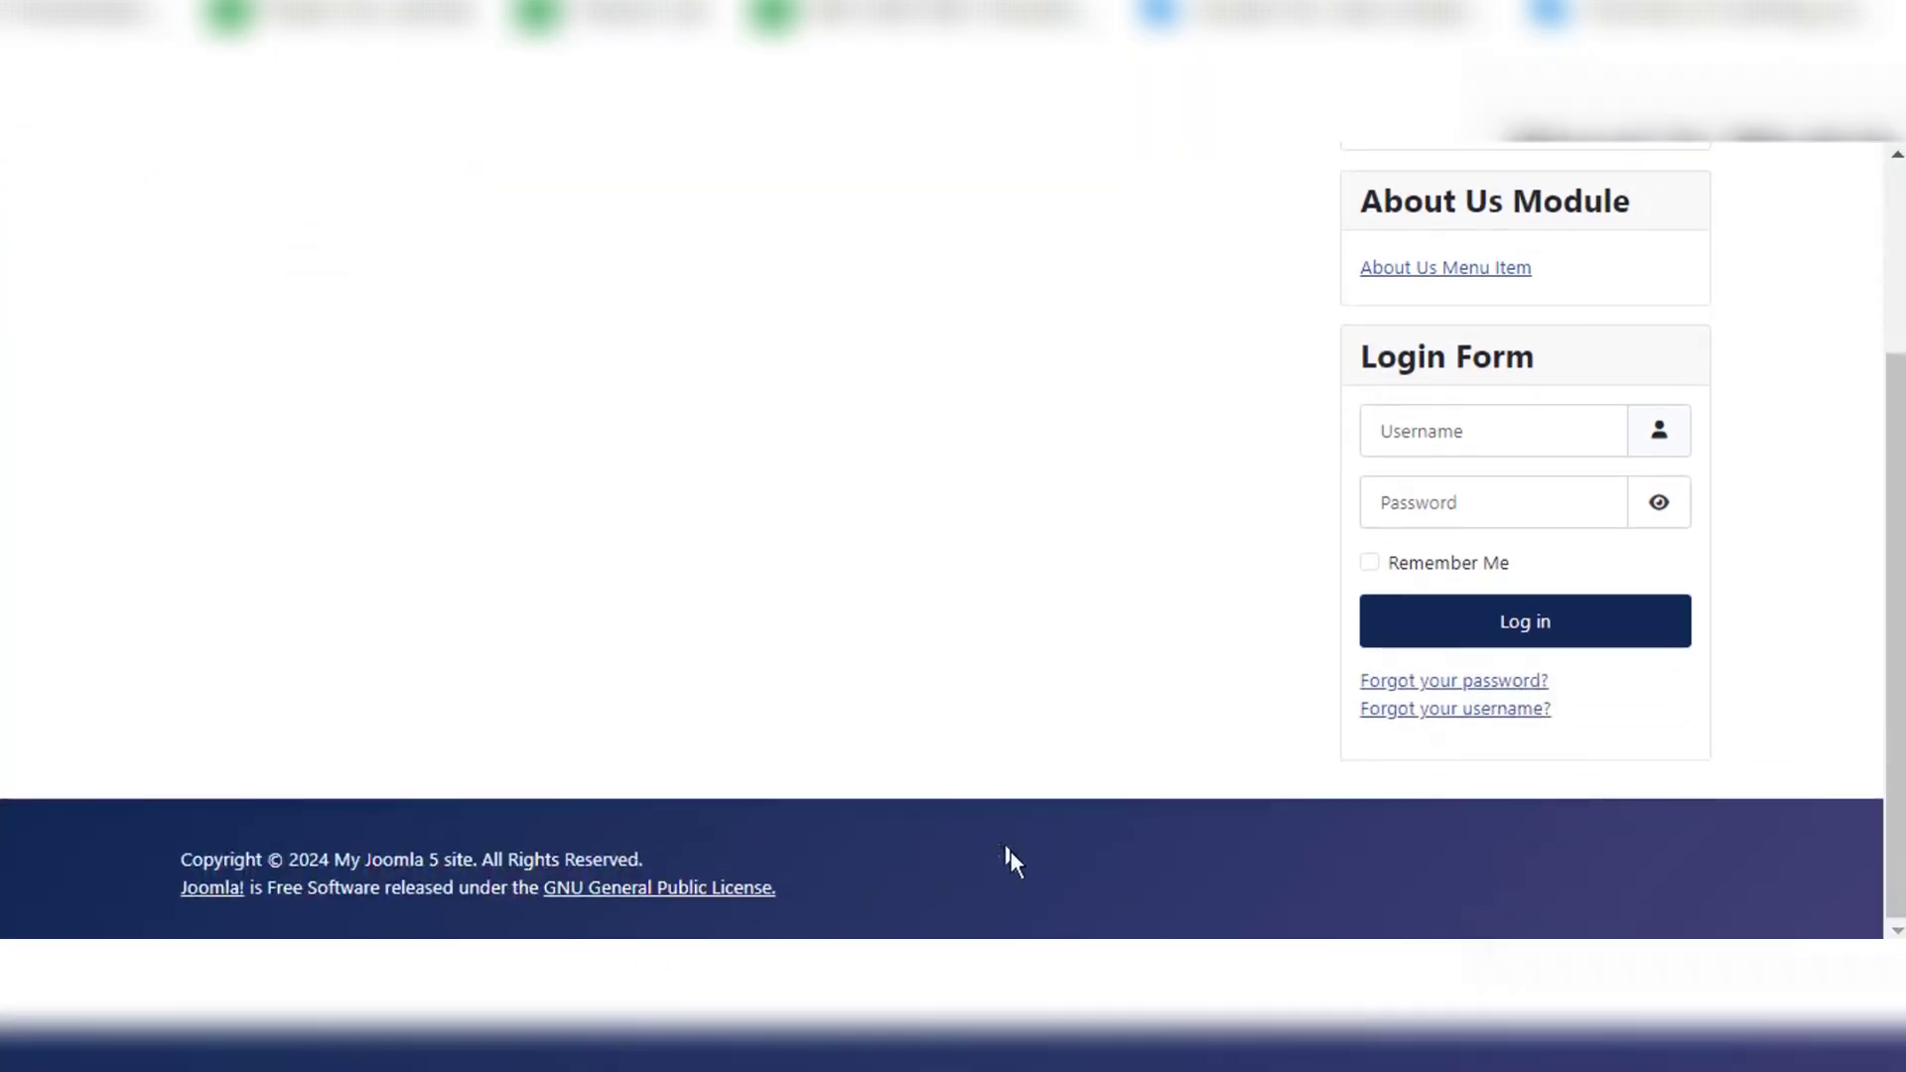
scroll(985, 693, up, 3)
scroll(993, 705, down, 3)
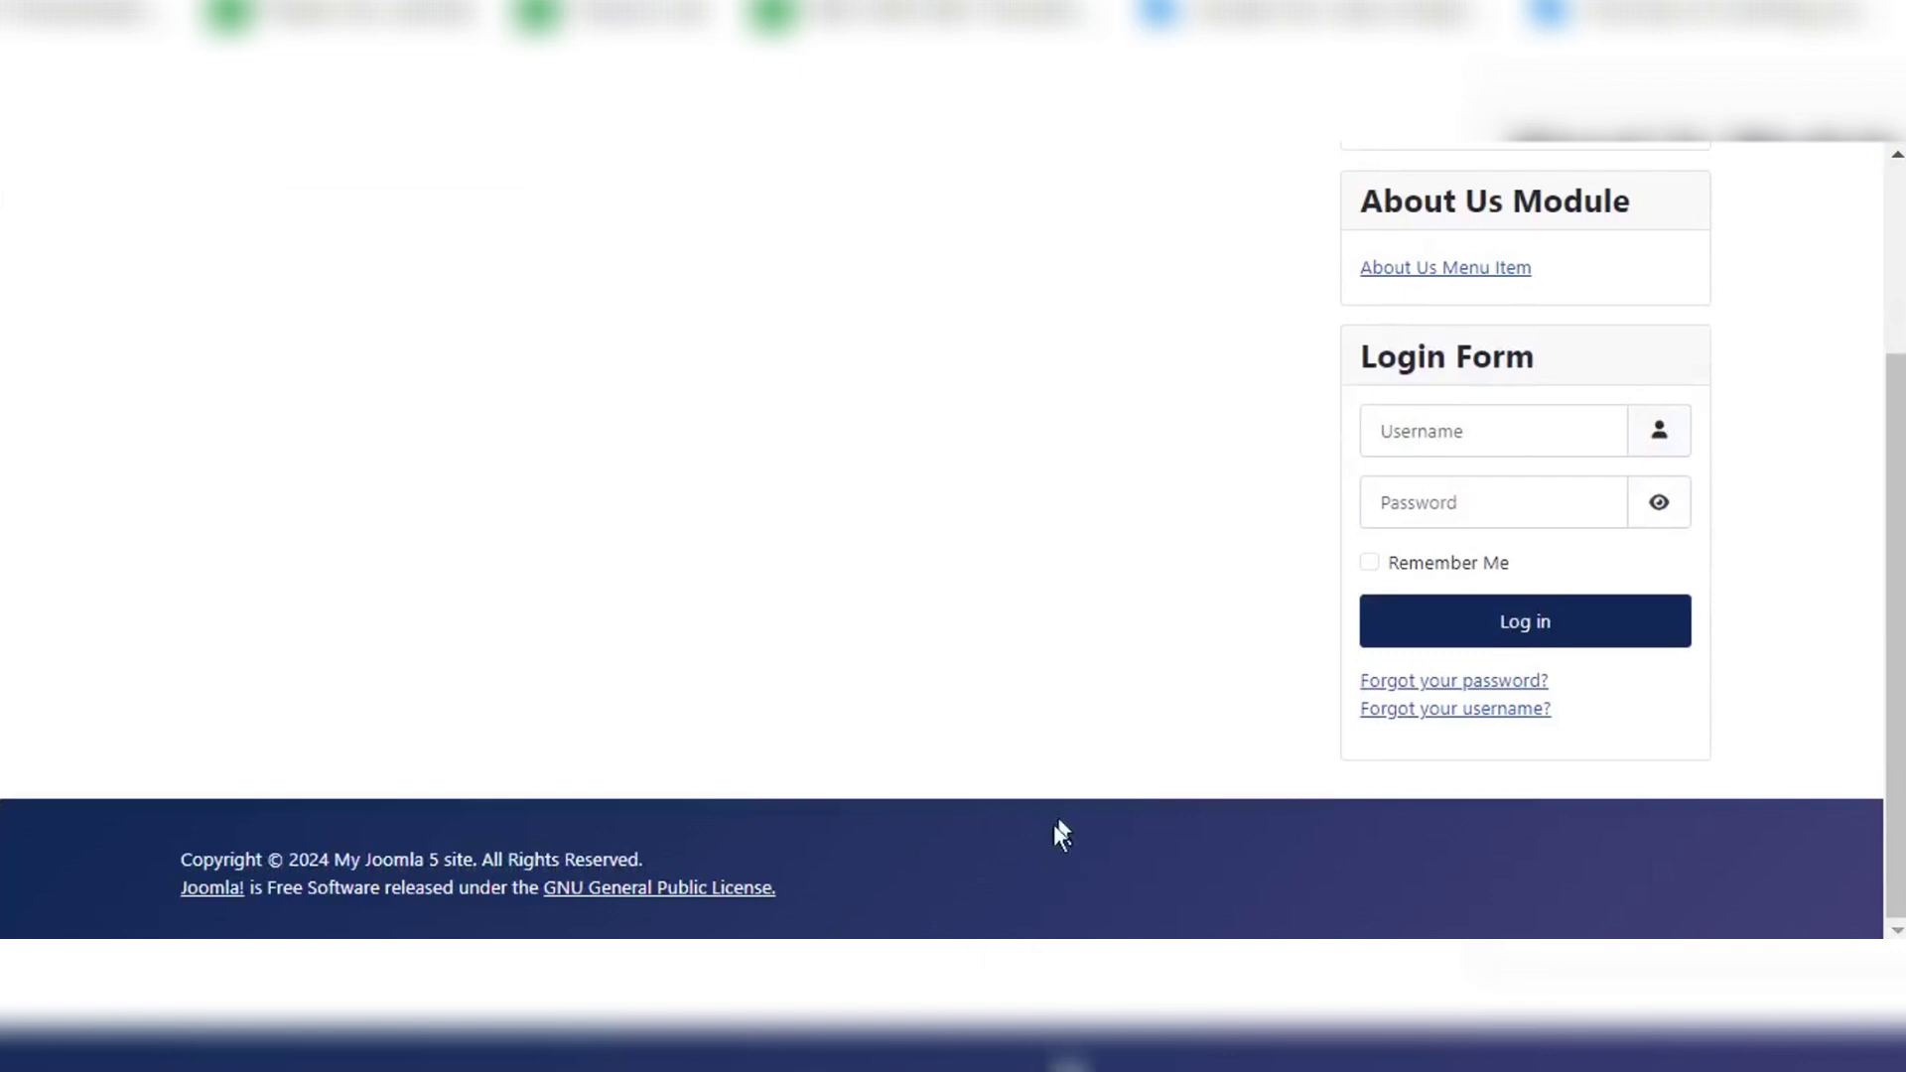
scroll(965, 619, up, 3)
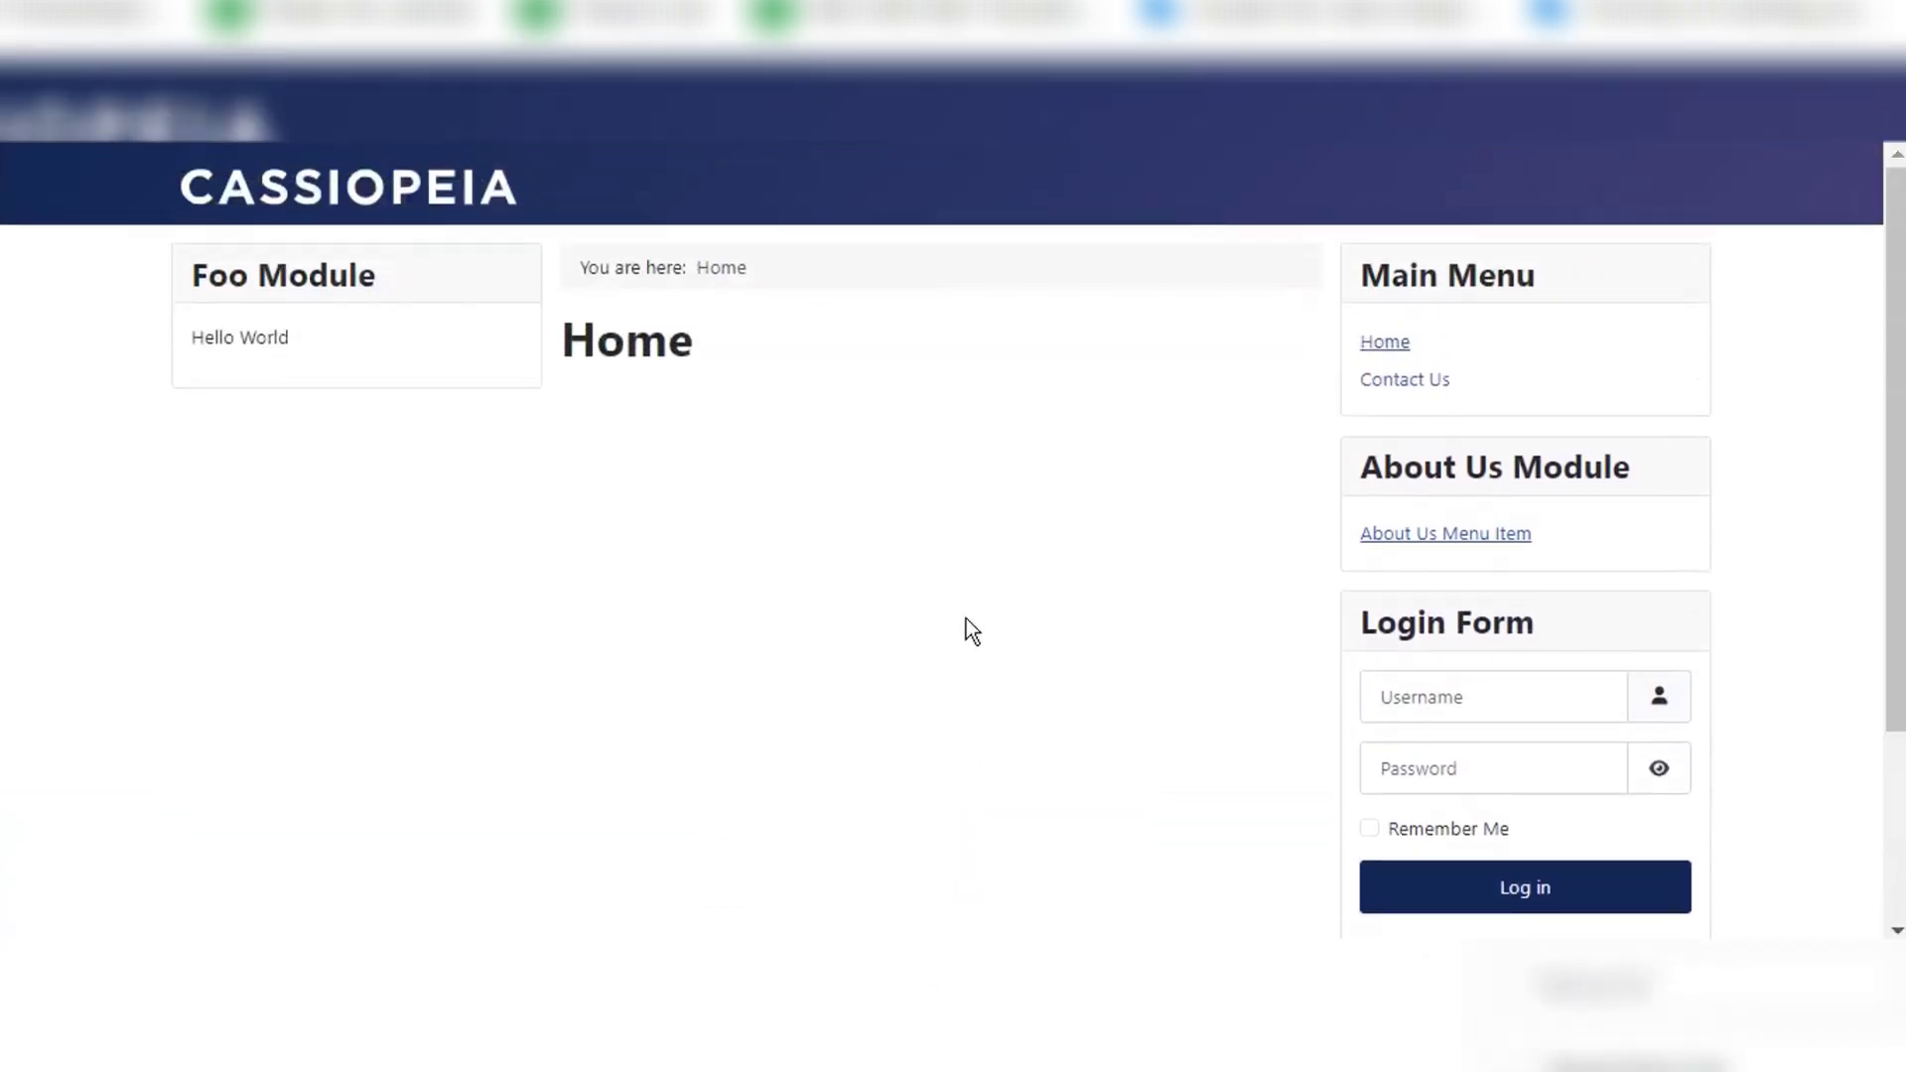
scroll(967, 624, down, 3)
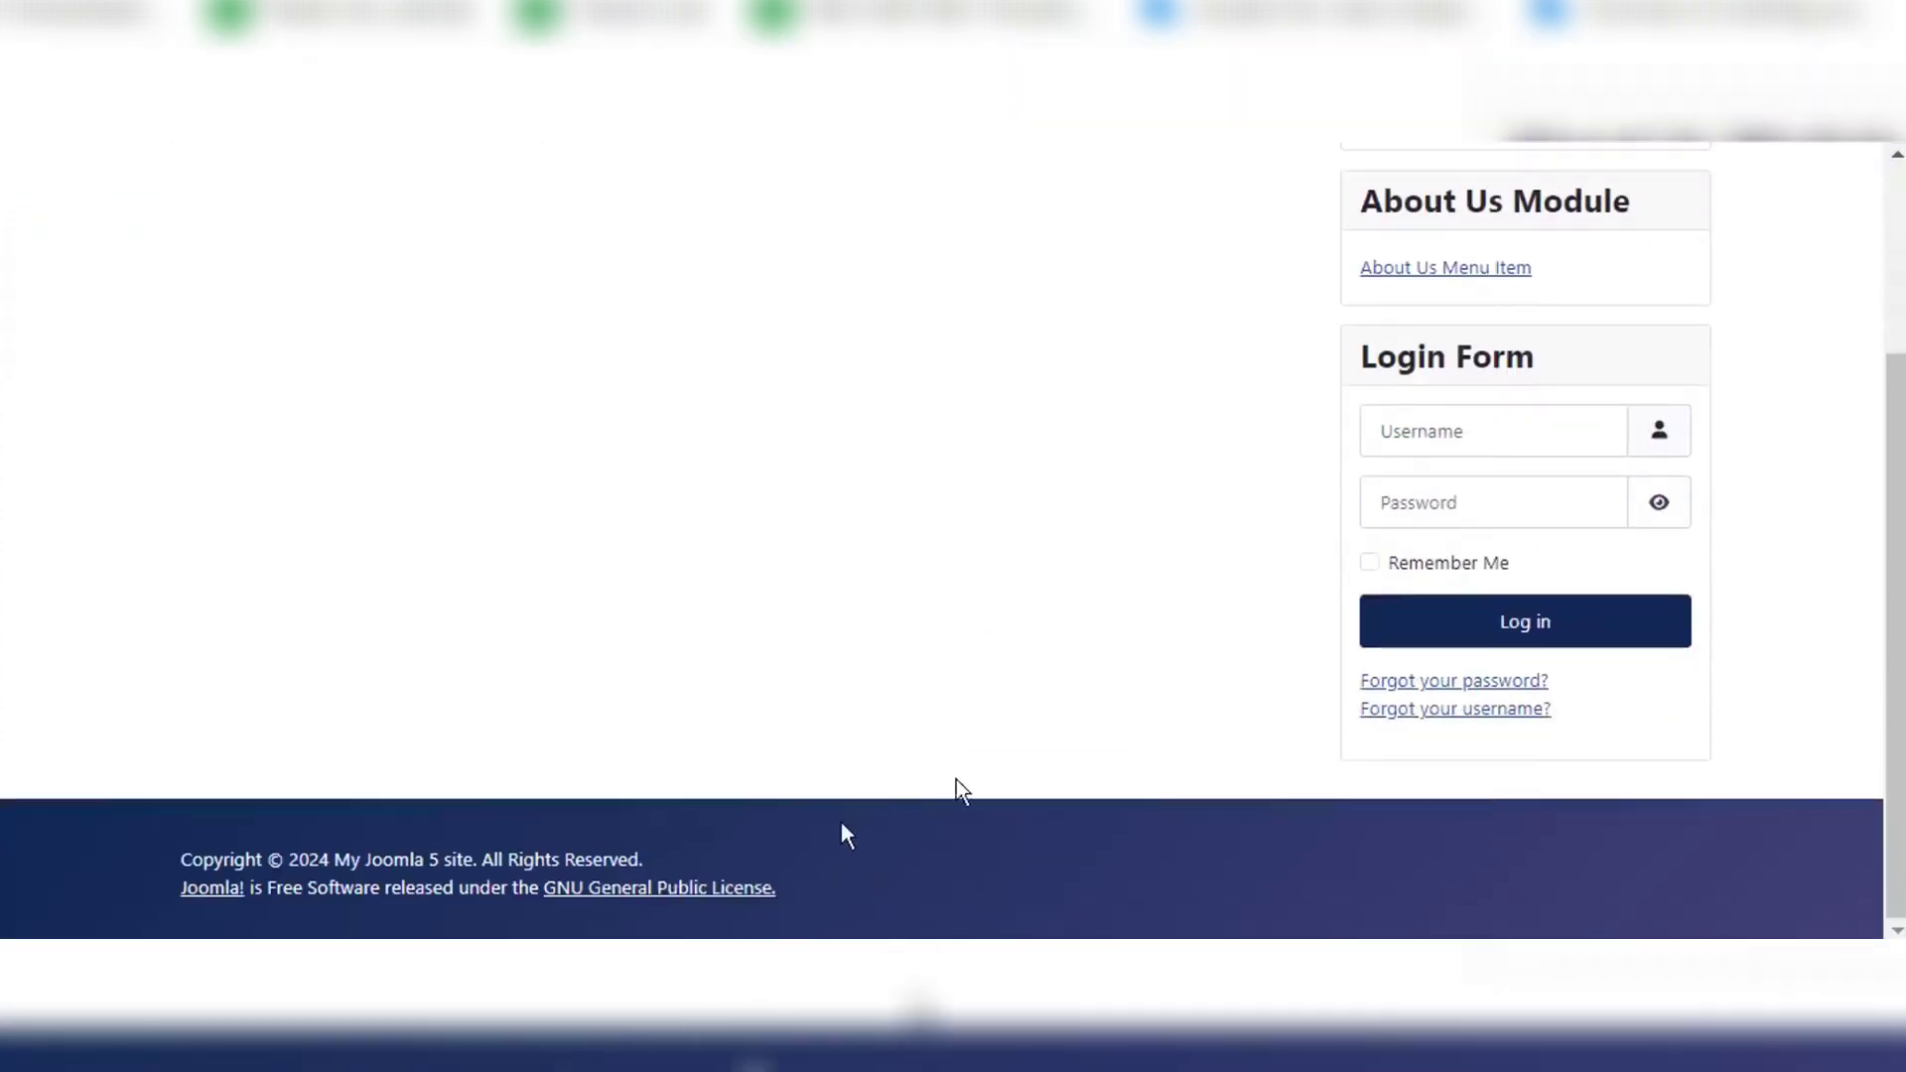
scroll(901, 696, up, 3)
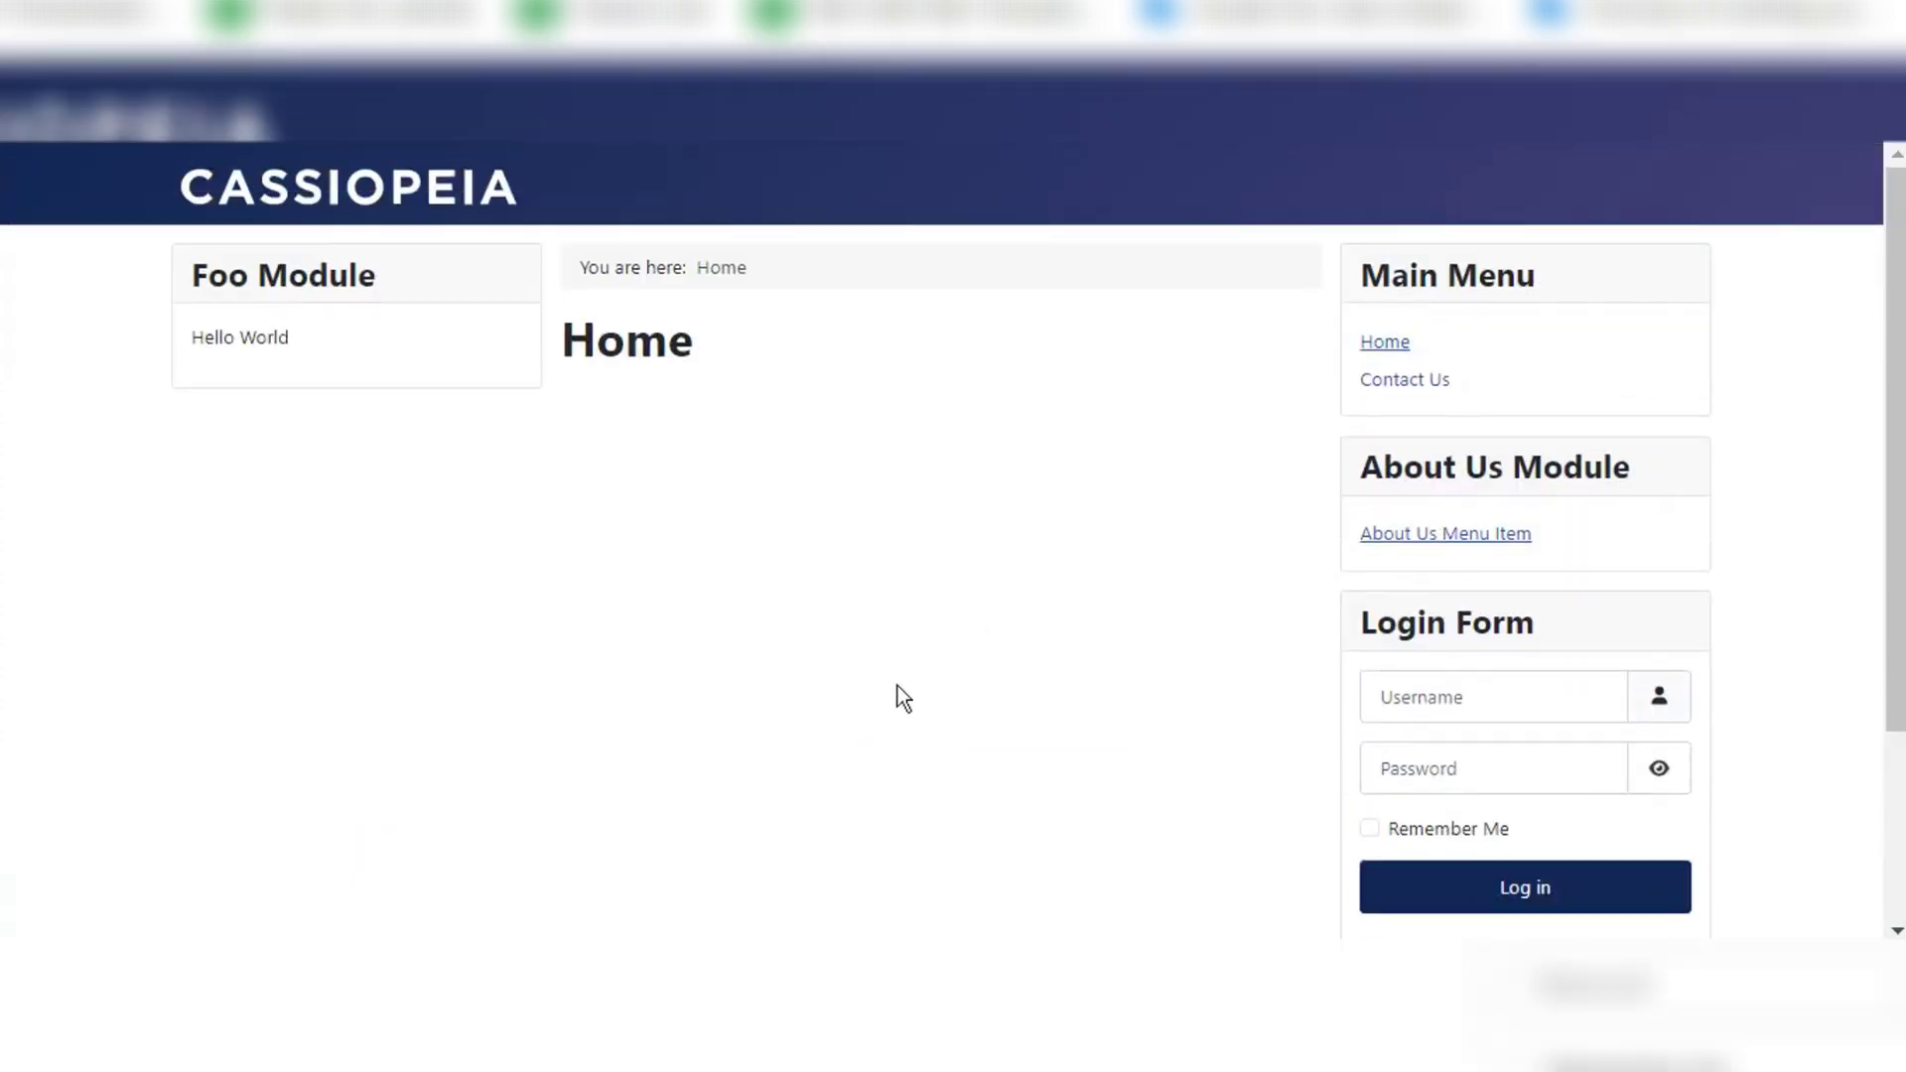